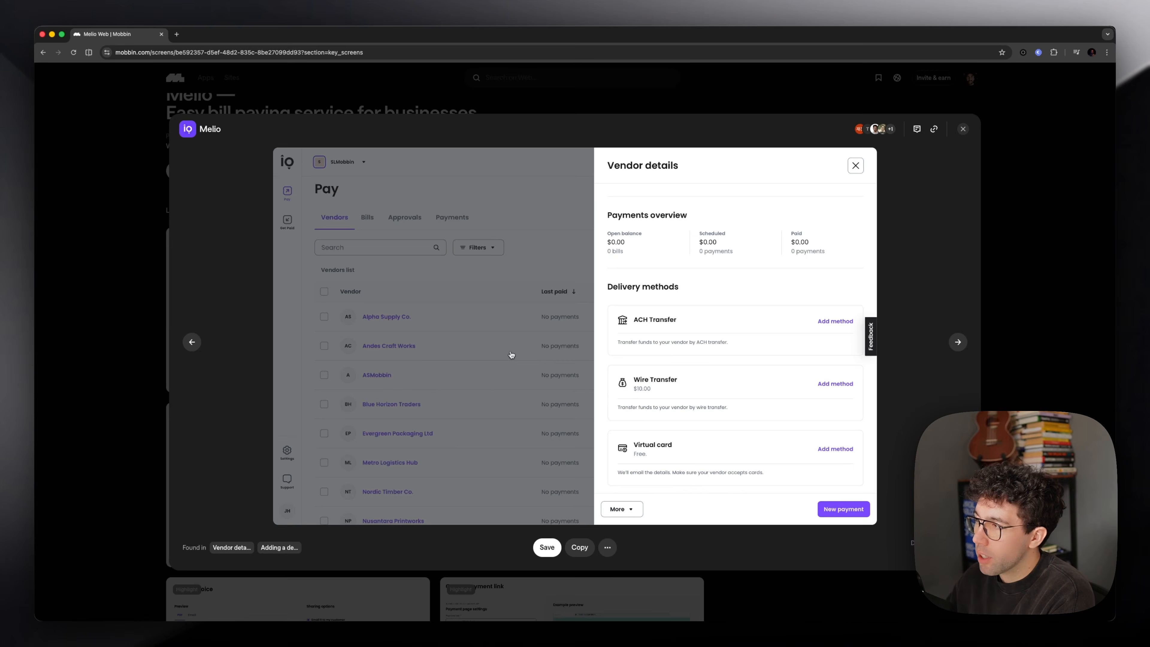
- Look through Melio's vendor screens and leave the screen viewer
key(Right)
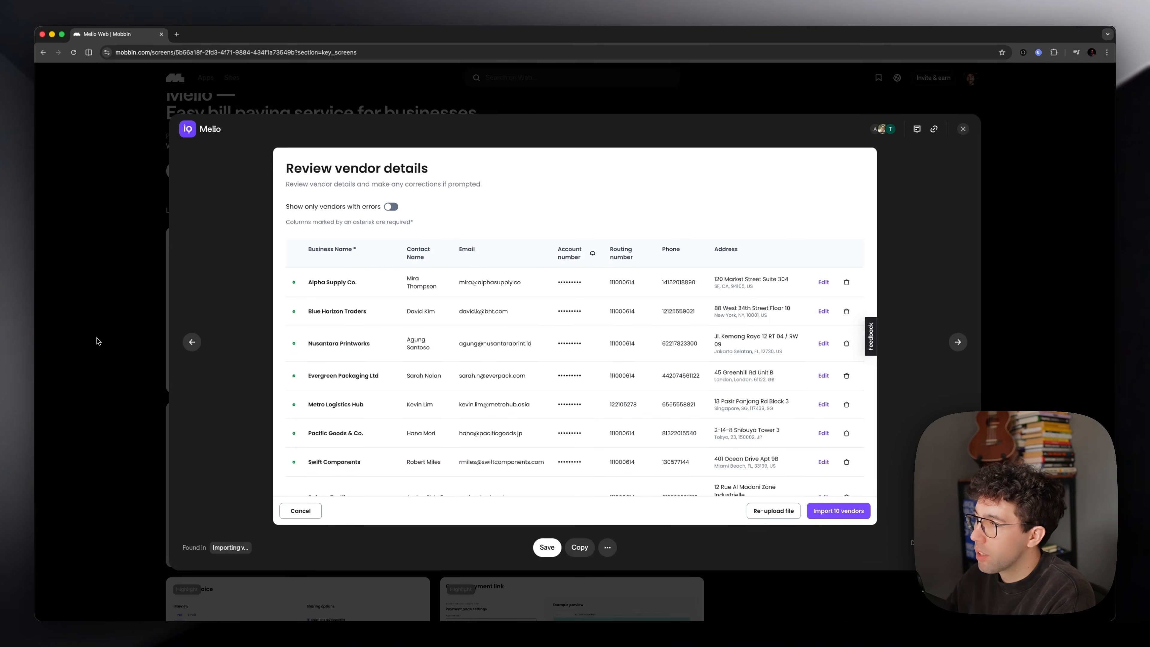
click(94, 320)
click(43, 52)
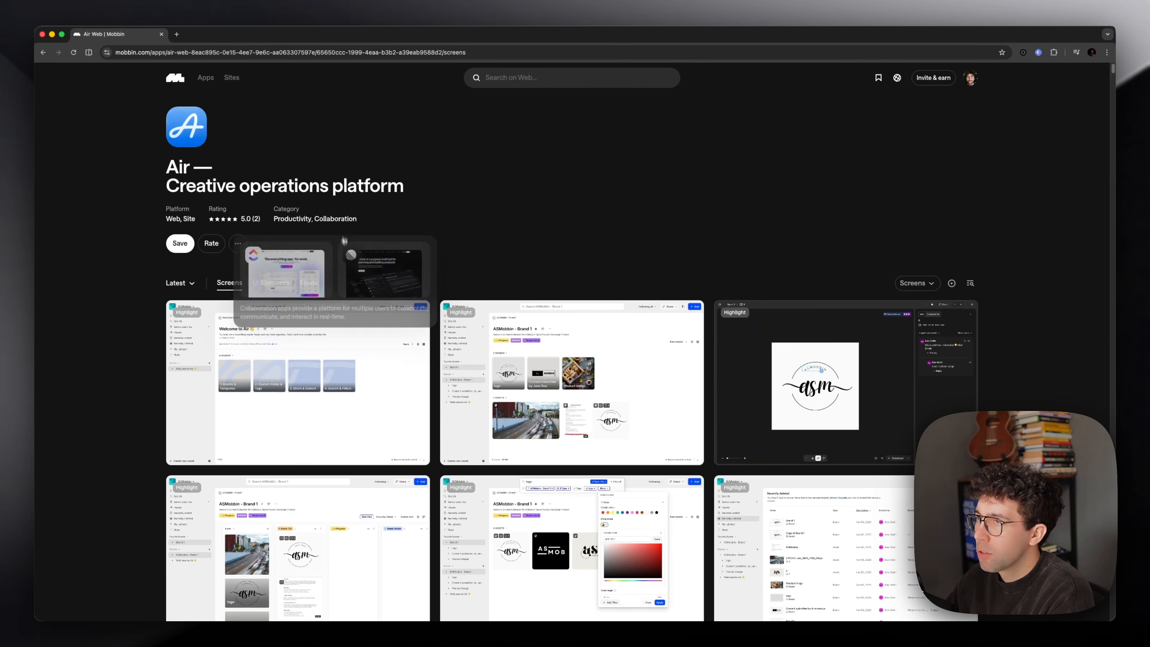
- Examine the highlighted screens on Air's Mobbin page one after another in the enlarged view
scroll(356, 244, down, 3)
click(342, 270)
key(Right)
key(Right)
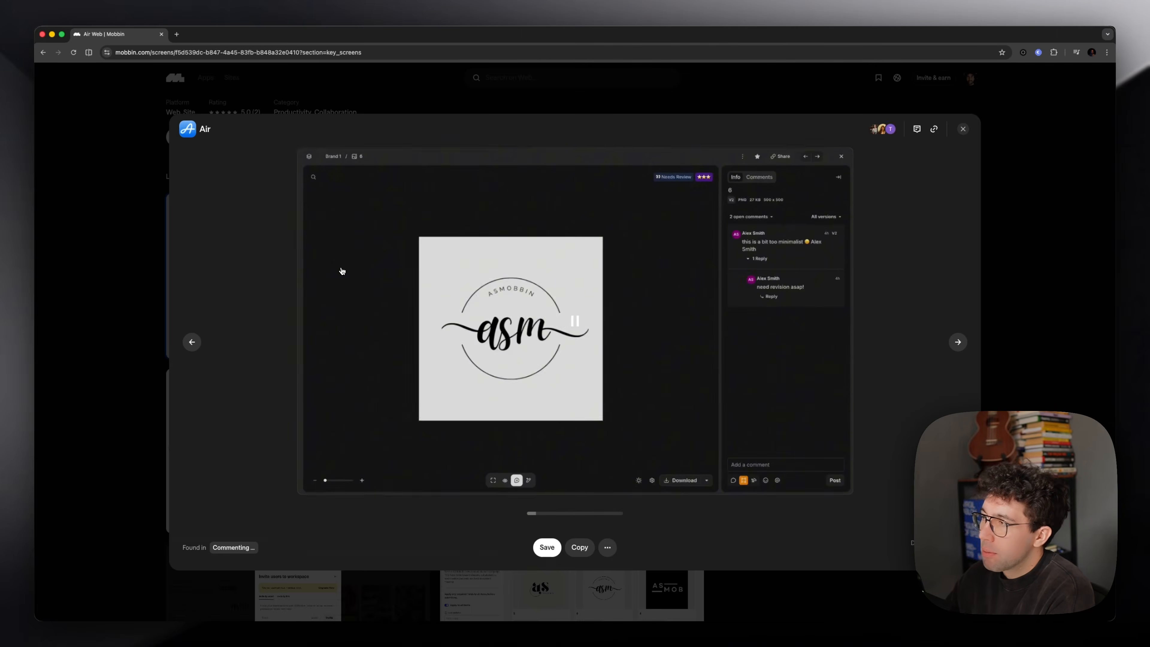
key(Right)
click(1030, 226)
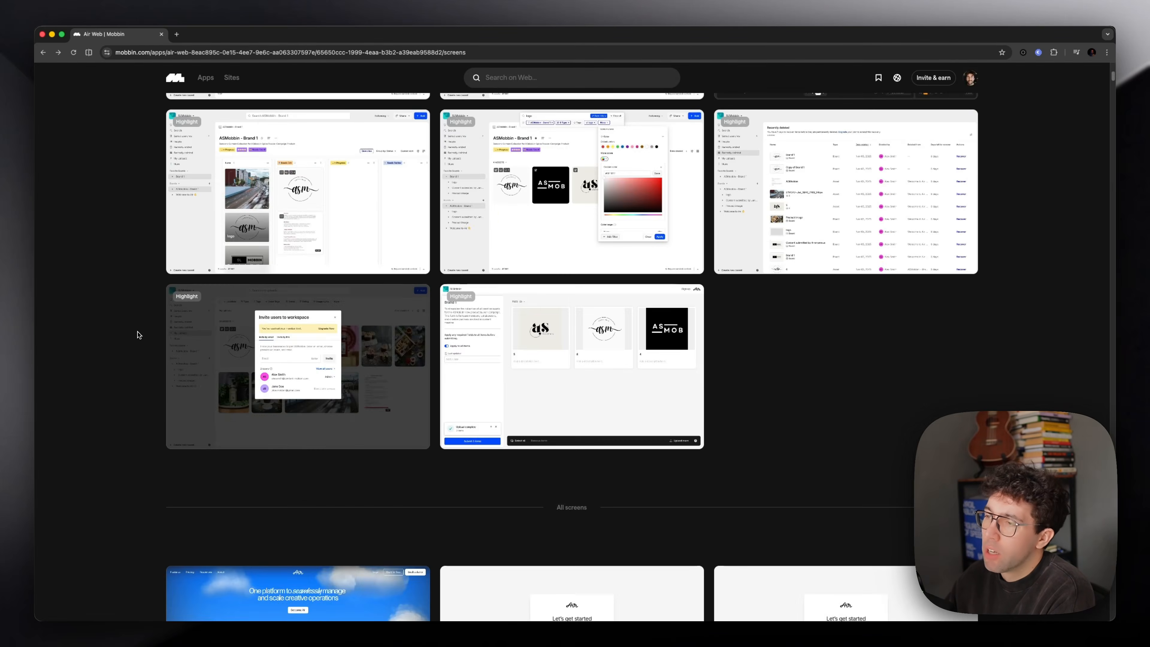
- Survey Air's full screen list and view the Welcome to Air screen enlarged
scroll(138, 334, down, 6)
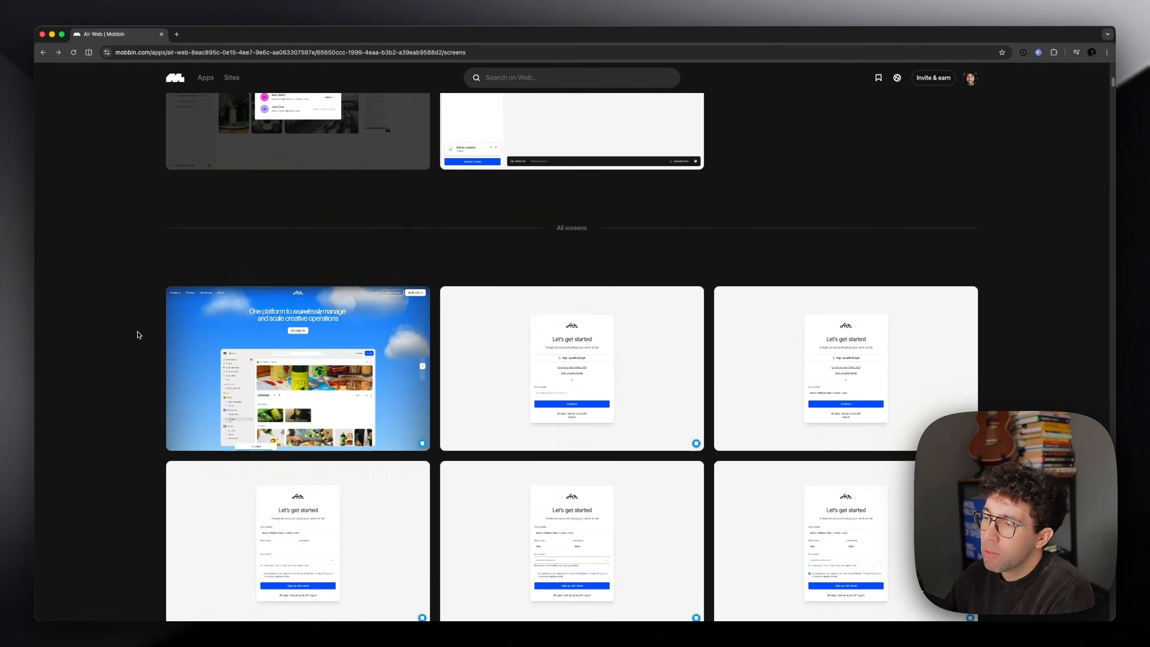
click(250, 370)
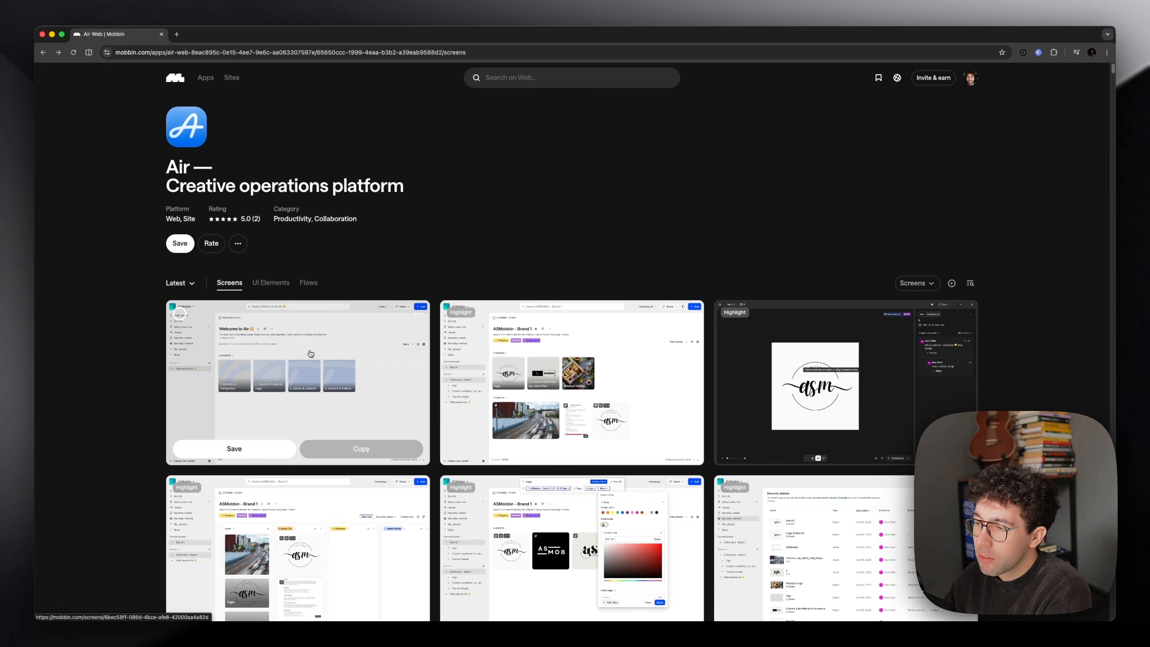
click(307, 352)
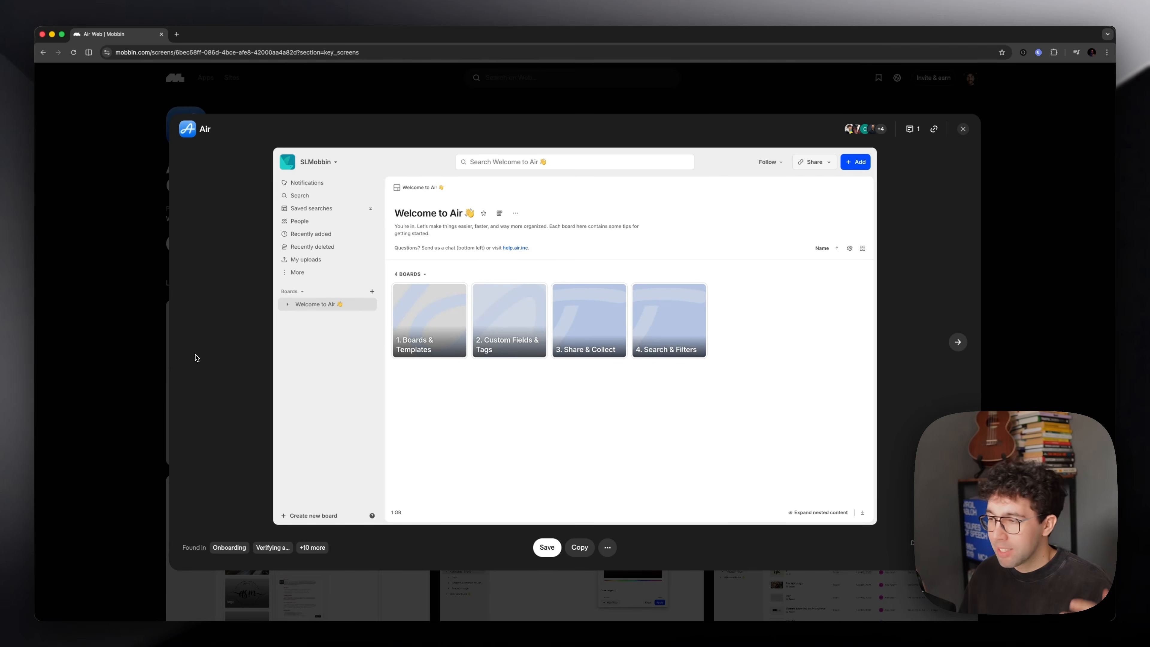
click(116, 349)
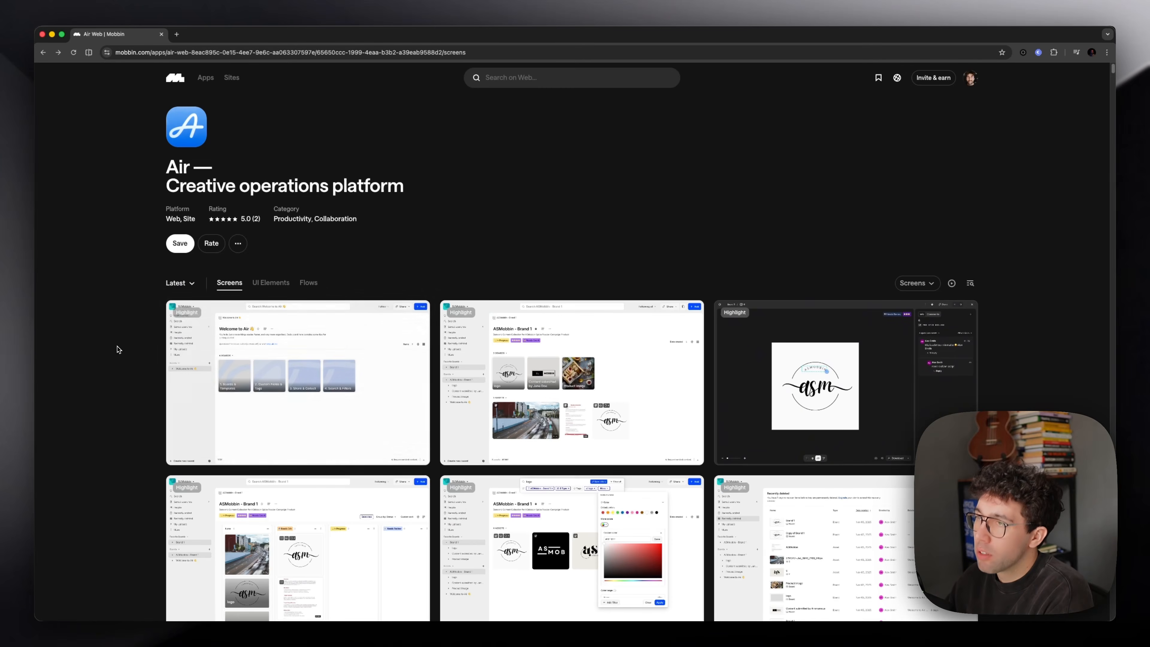
- Copy Air's Welcome to Air screen from Mobbin and paste it into the Figma Make prompt
click(315, 385)
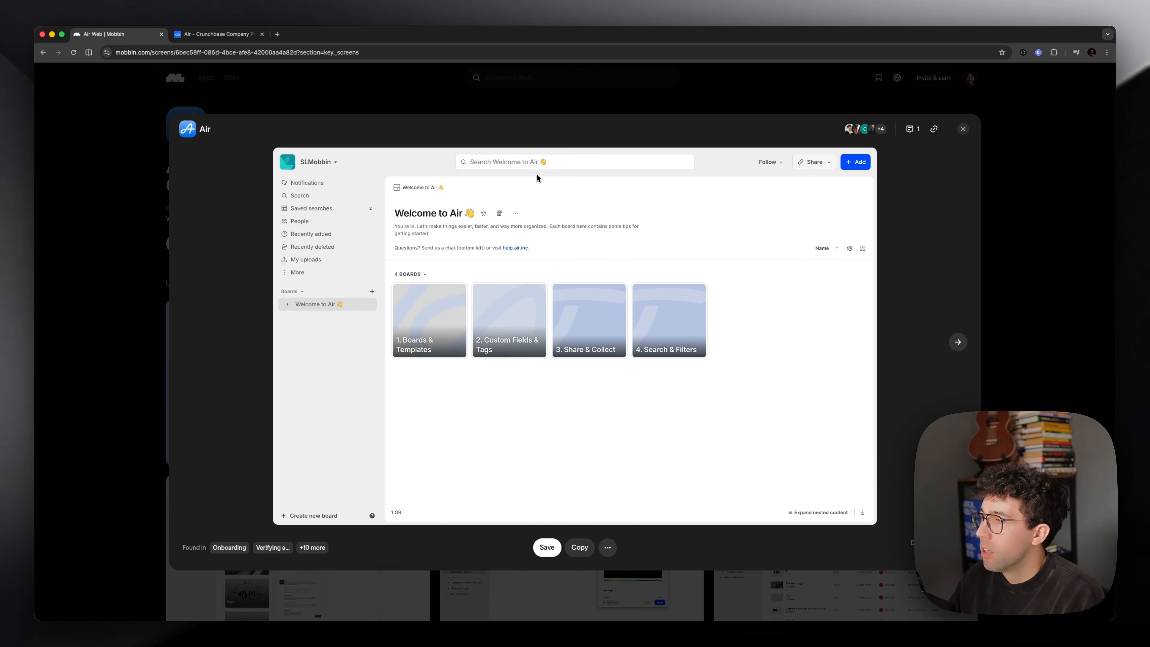
click(579, 547)
key(super+Tab)
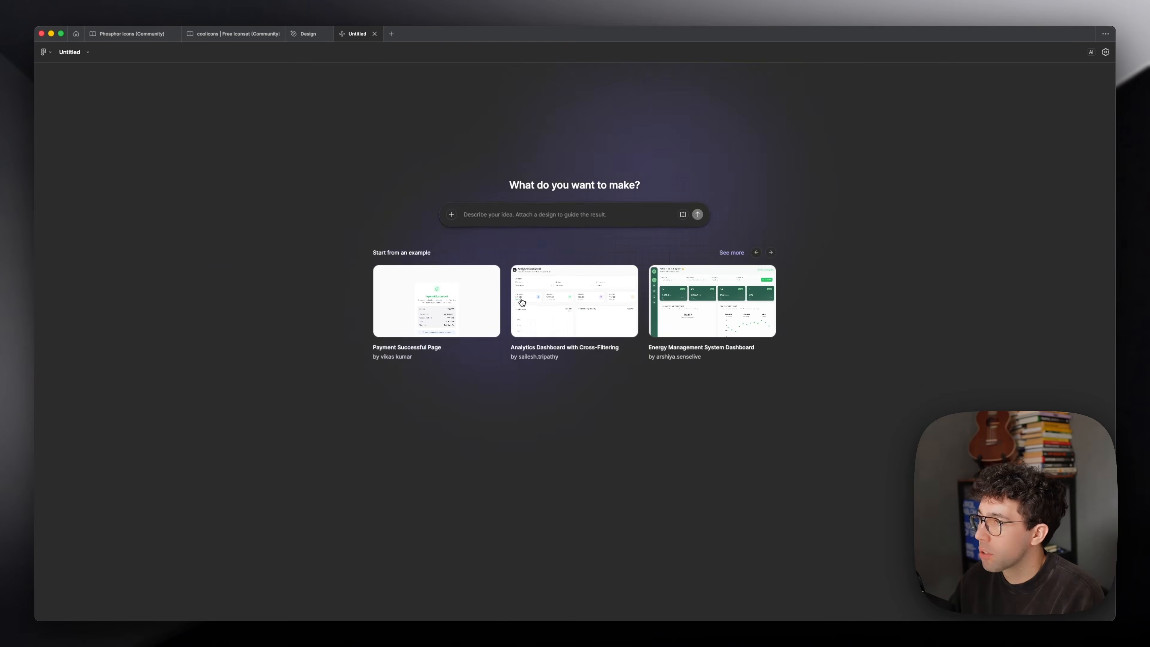
click(531, 215)
key(super+v)
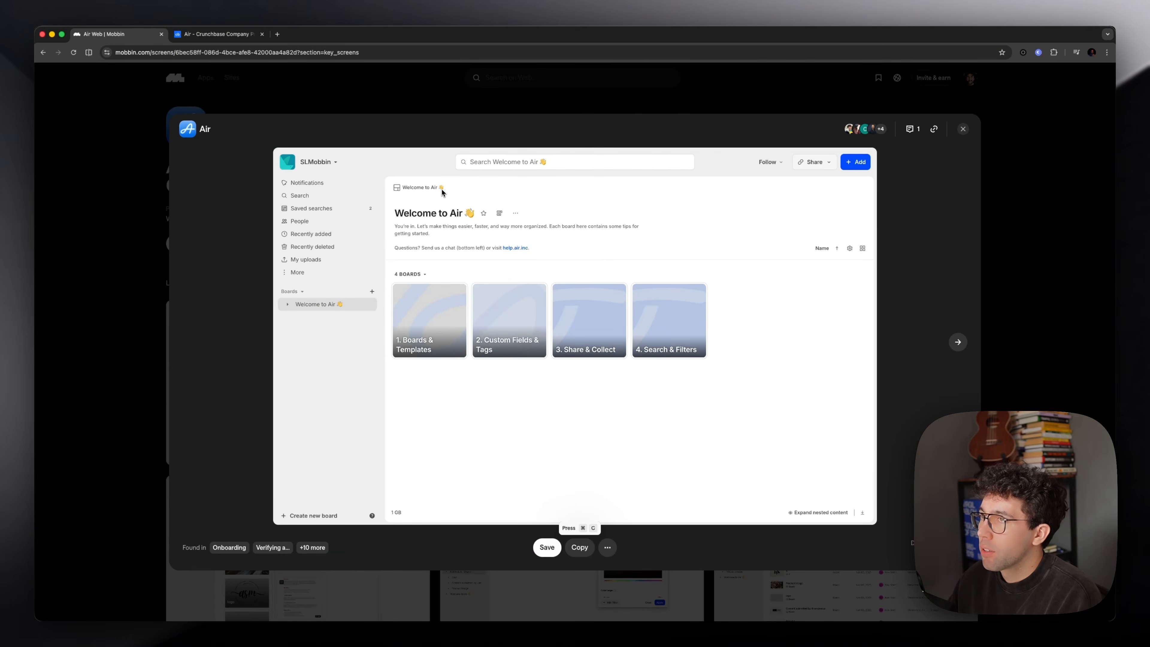
- Switch to the Figma Design file with its interface hidden and cover the screenshot's sidebar, top bar and content area with rectangles
click(468, 88)
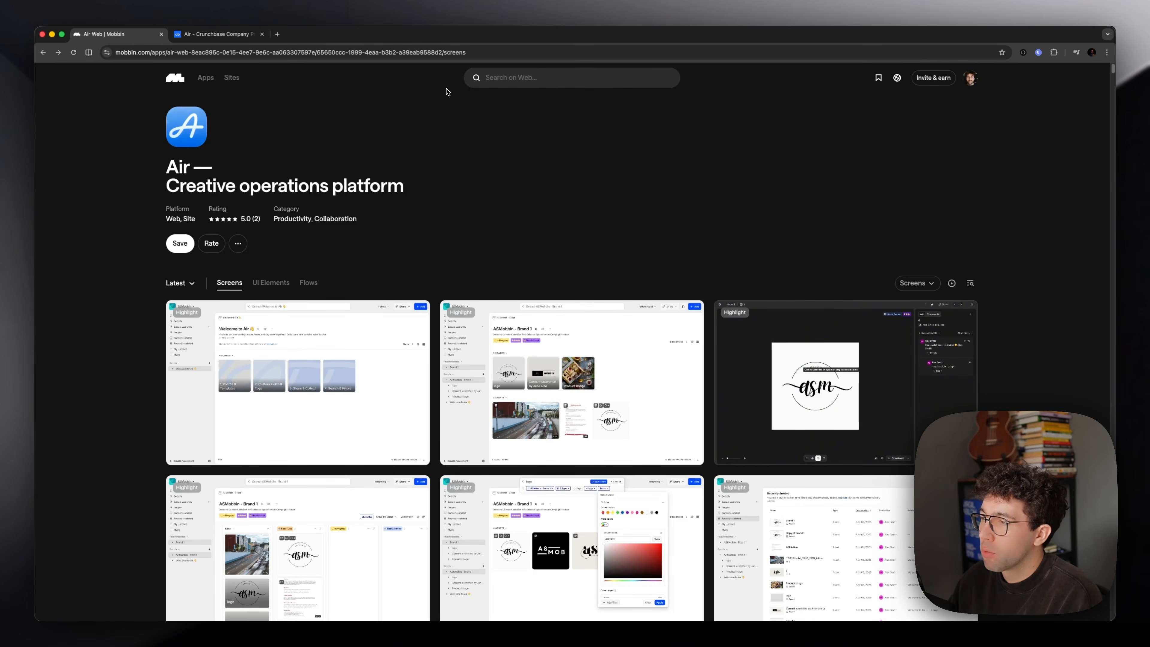
key(super+Tab)
key(super+backslash)
scroll(417, 250, left, 1)
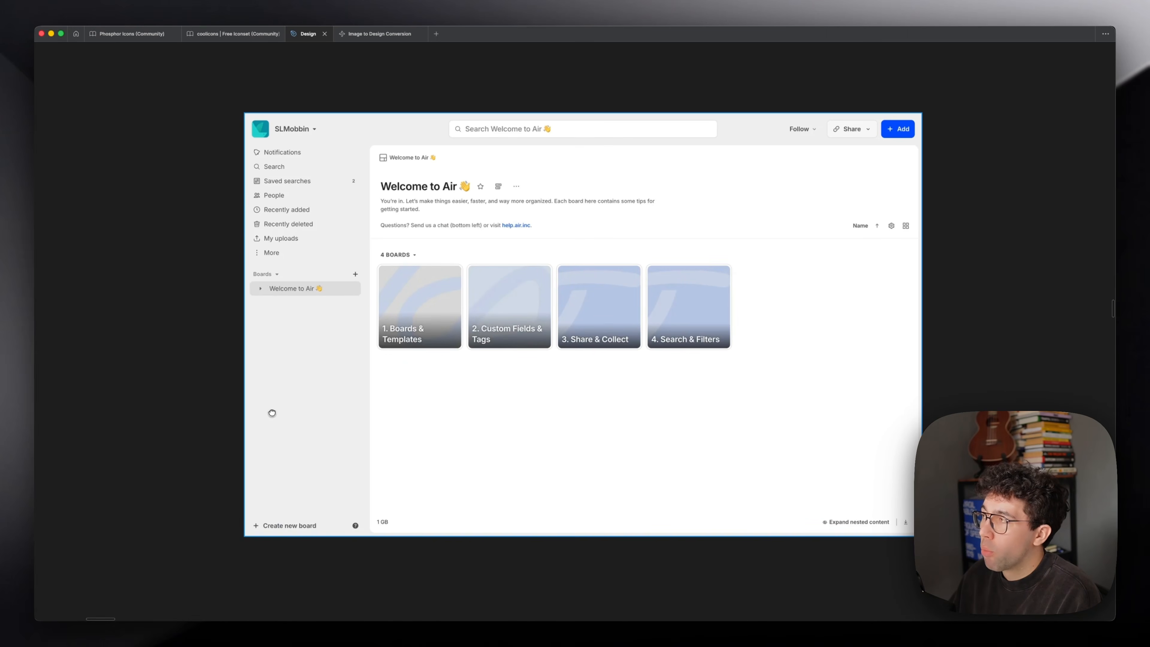
key(r)
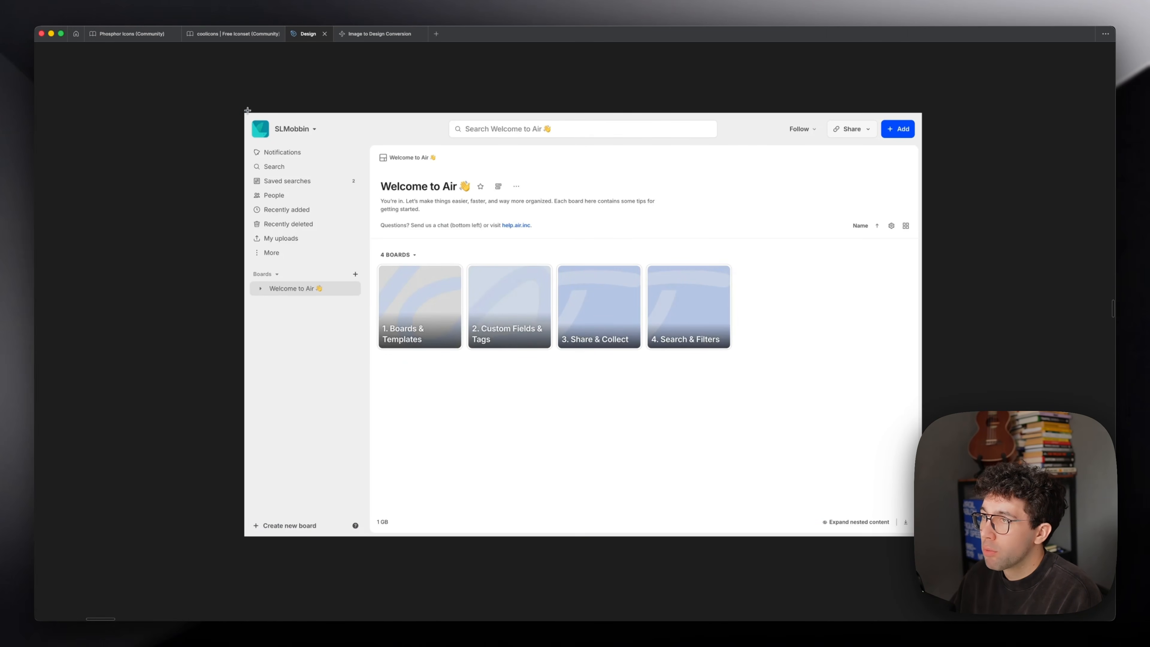
mouse_move(244, 113)
mouse_down()
mouse_move(372, 469)
mouse_move(370, 535)
mouse_up()
key(r)
drag(370, 113, 921, 143)
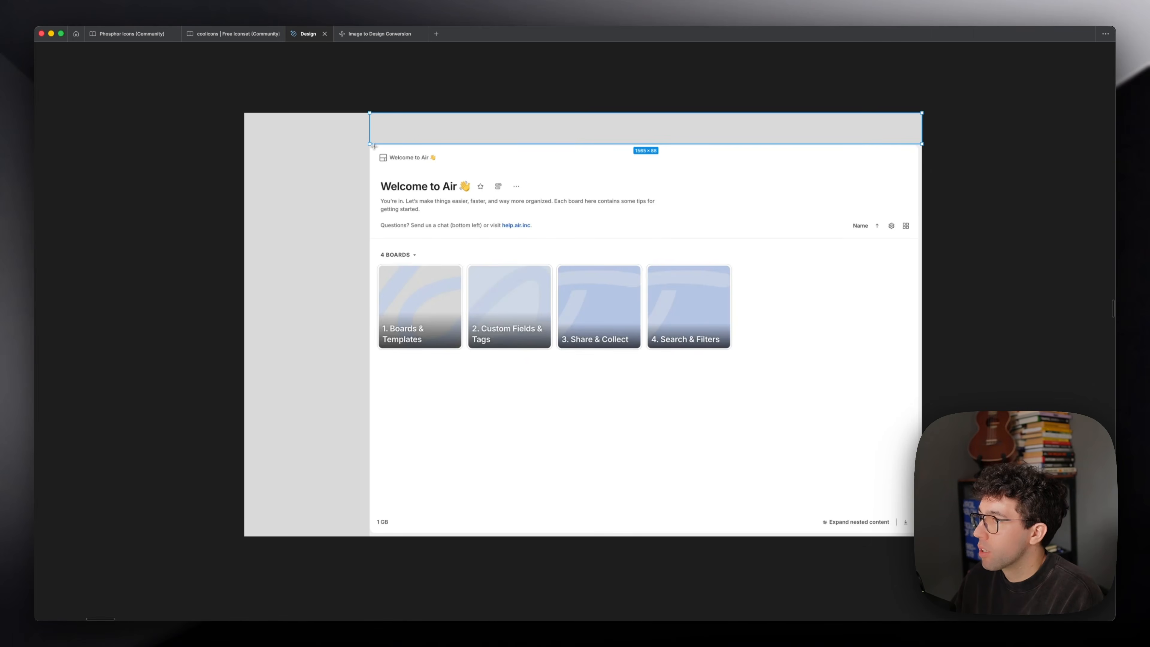
drag(373, 145, 924, 535)
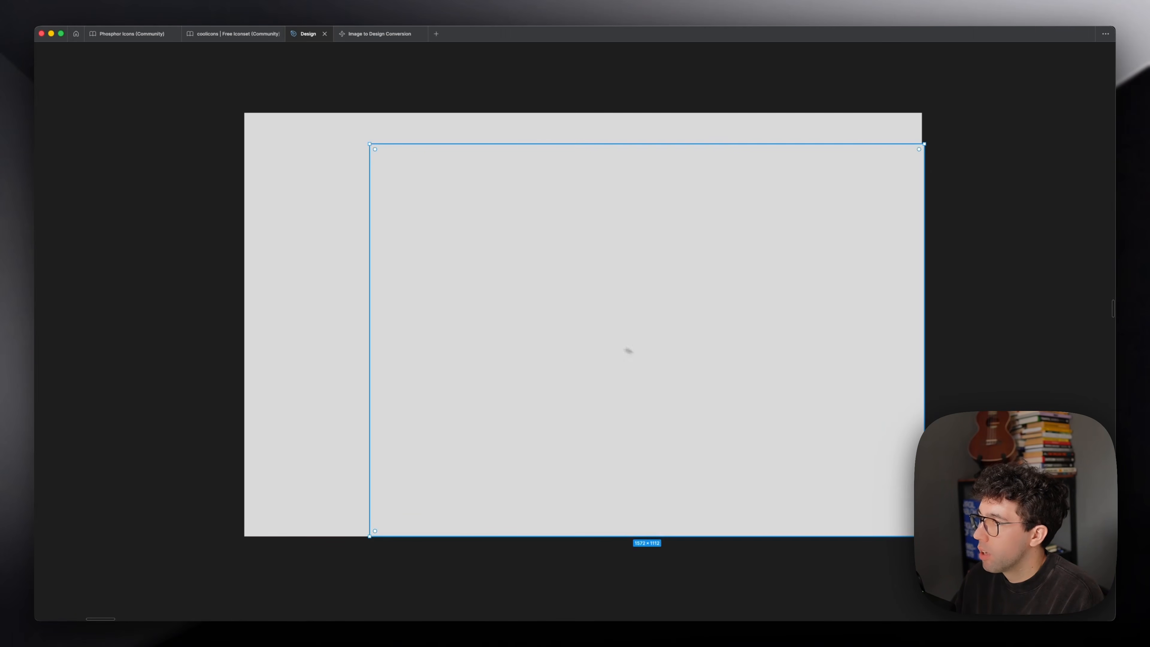
- Set the content rectangle to 20% opacity and cover the breadcrumb, header, boards section and footer with separate rectangles
key(2)
drag(376, 151, 464, 166)
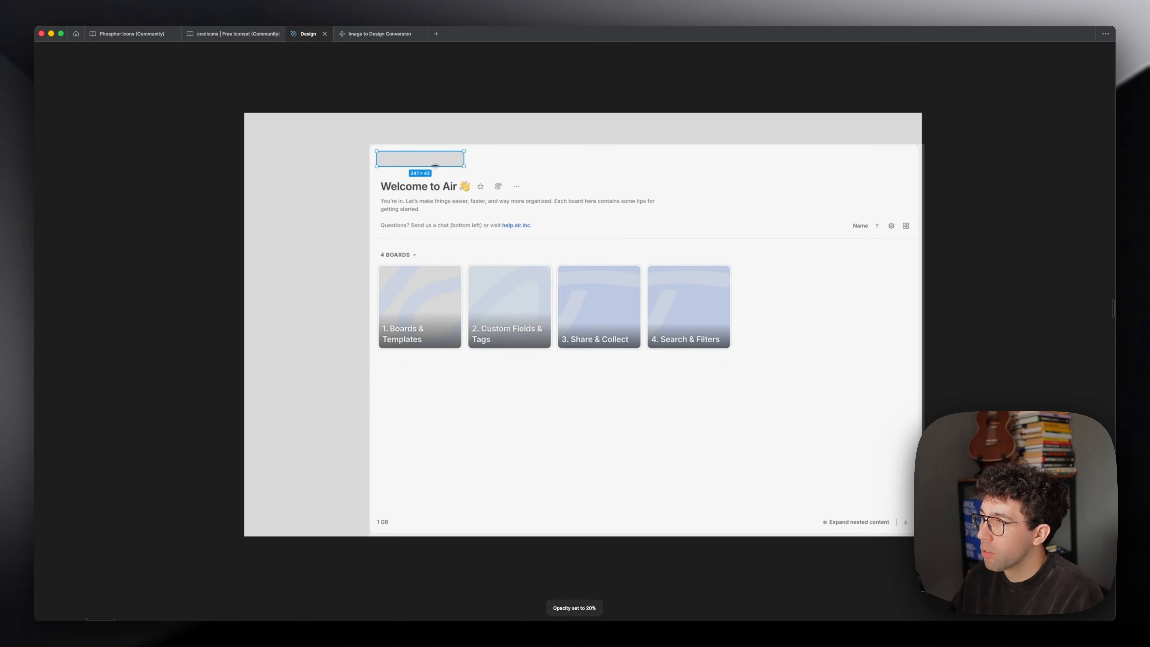
drag(383, 183, 910, 235)
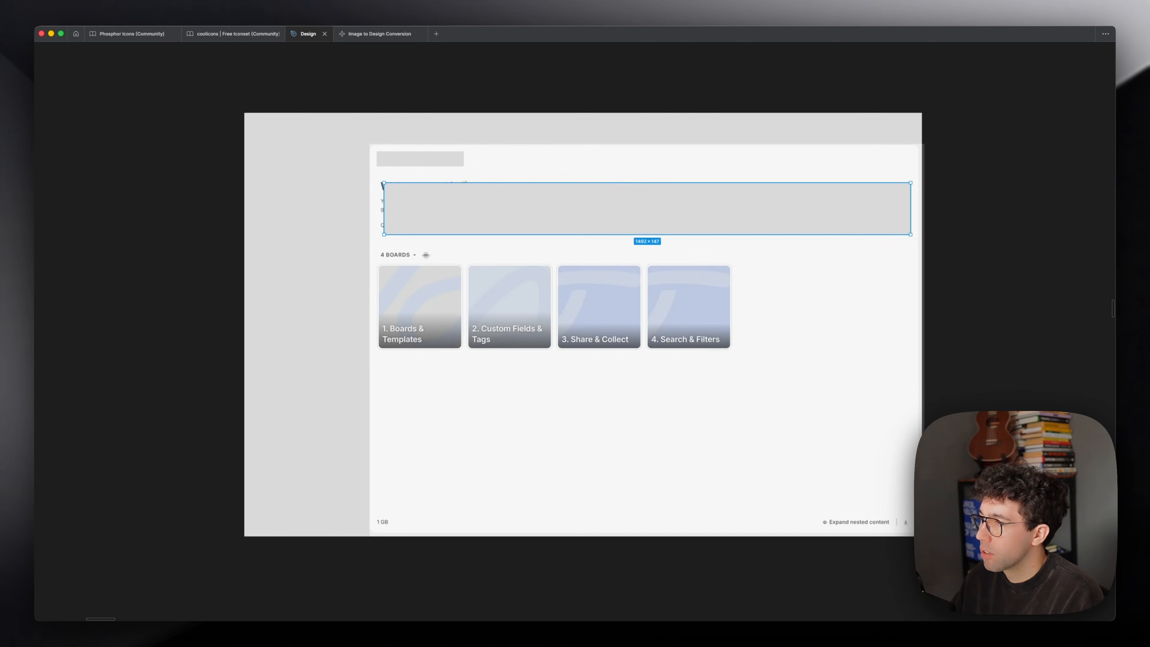
drag(376, 248, 744, 370)
drag(376, 508, 913, 530)
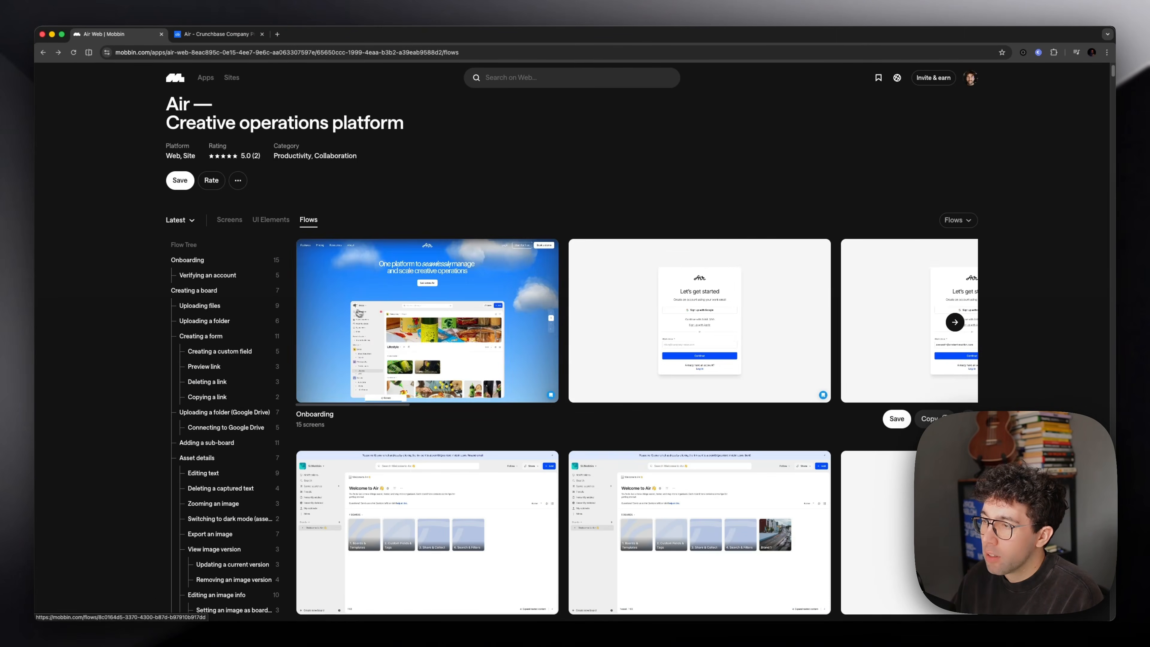
- Examine Air's Onboarding, Verifying an account and Creating a board flows on Mobbin
scroll(360, 312, right, 10)
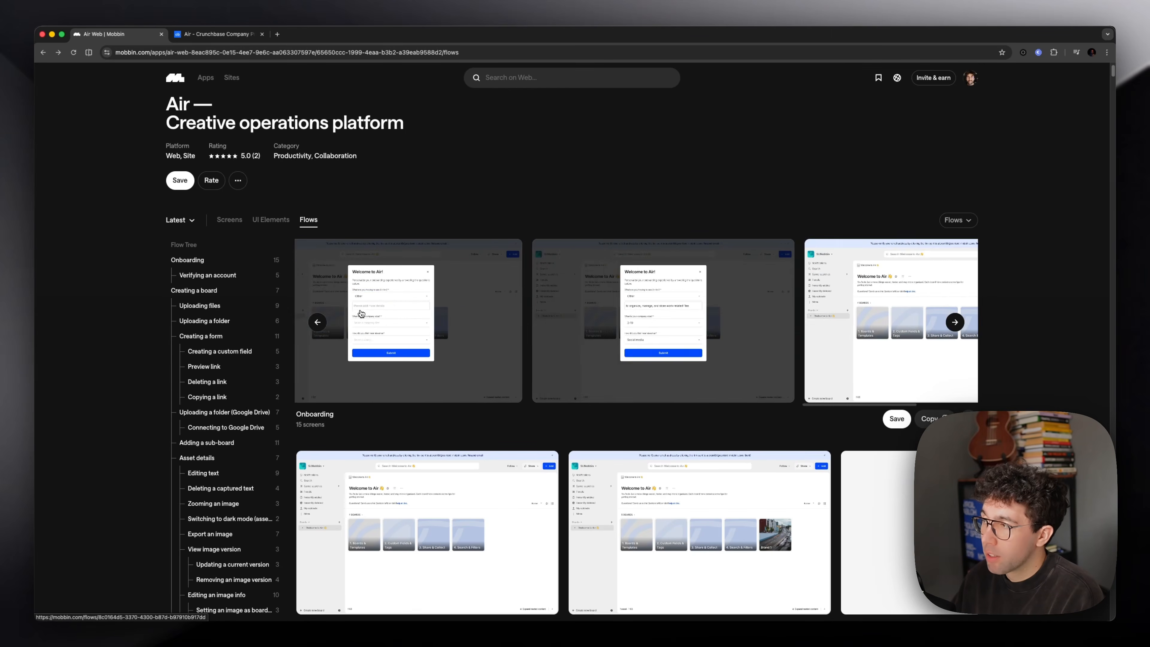
scroll(361, 314, left, 6)
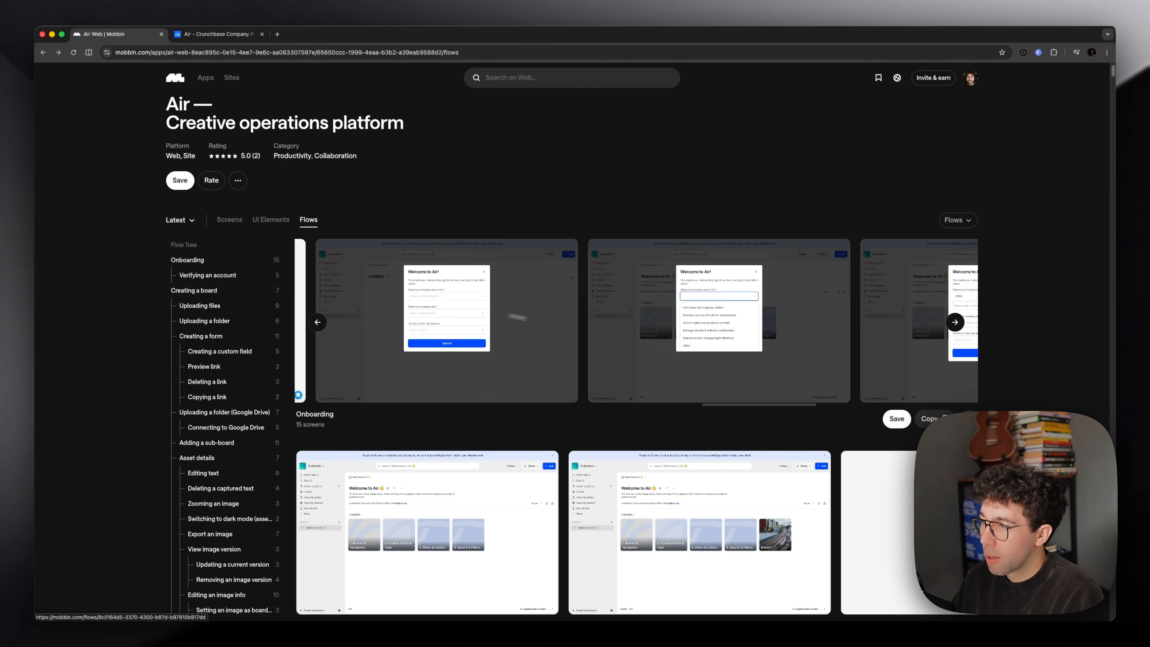
scroll(516, 317, right, 8)
scroll(476, 394, down, 7)
scroll(477, 394, right, 5)
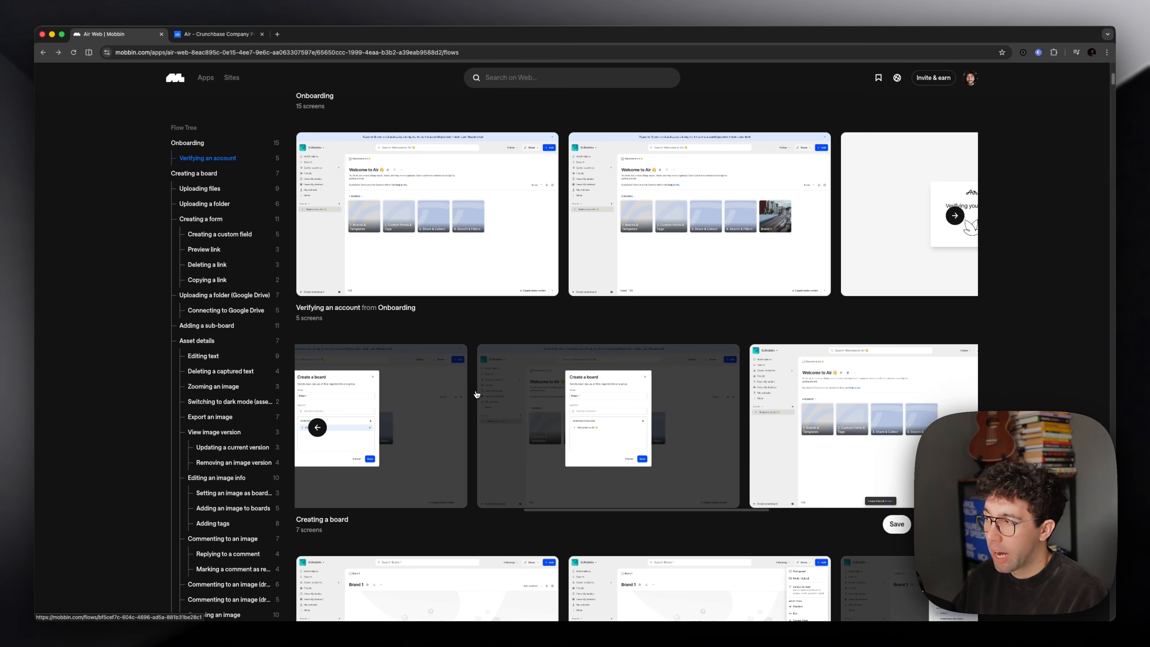
scroll(477, 394, right, 8)
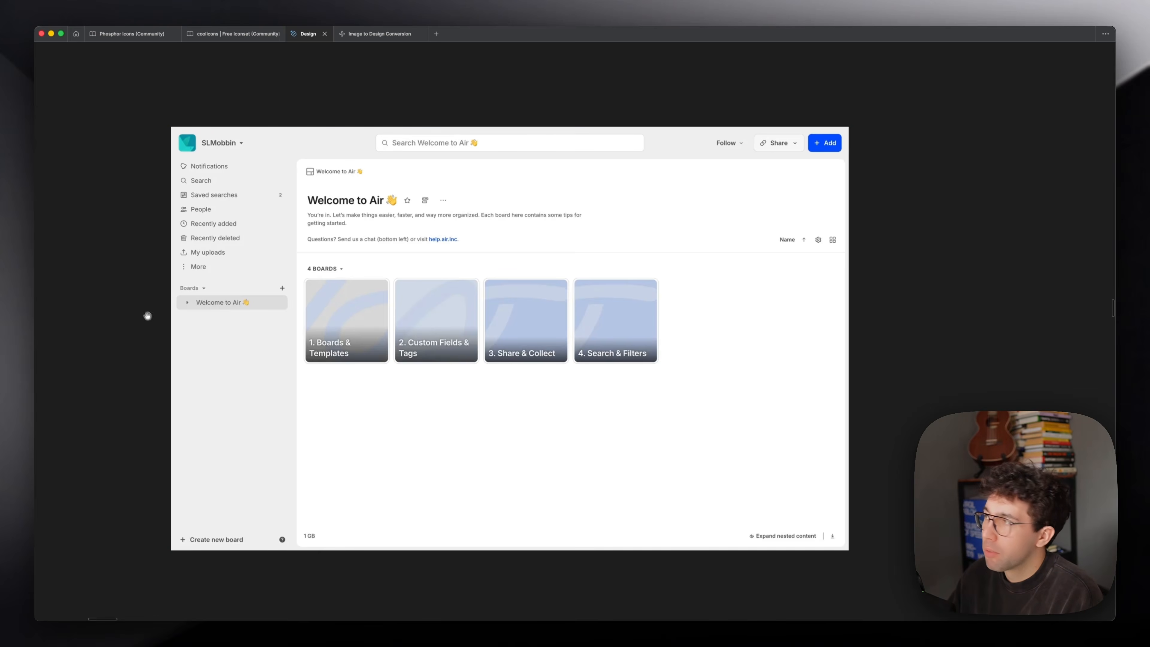
- Draw a rectangle about 328 × 350 over the screenshot's sidebar navigation list in Figma, and delete it
scroll(213, 190, up, 5)
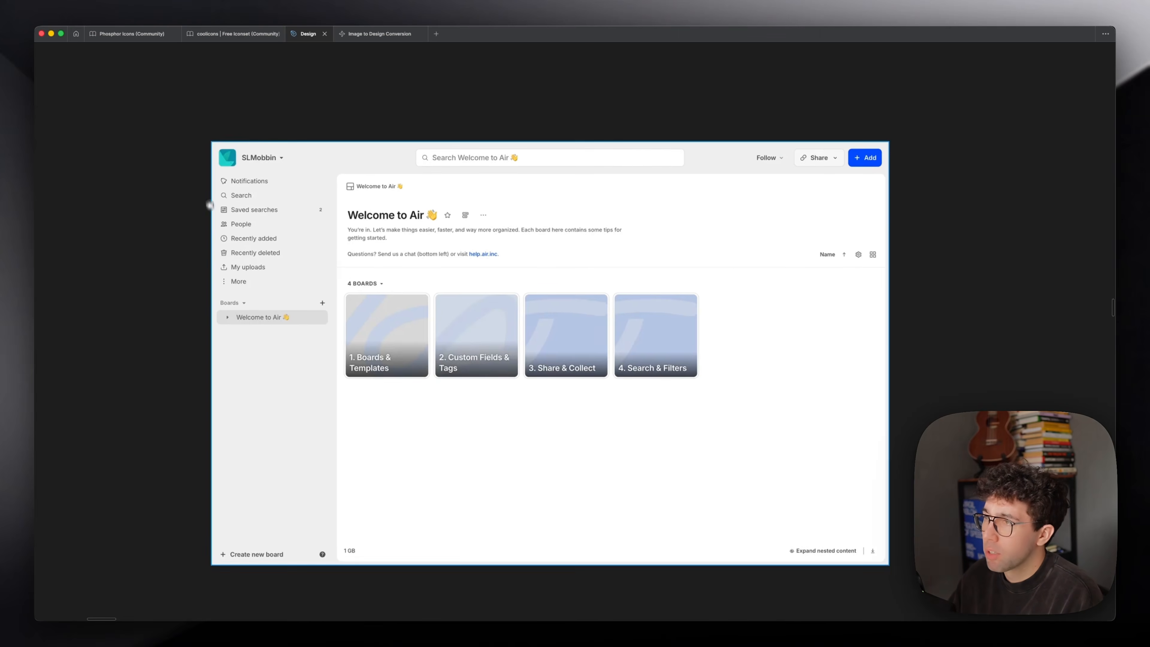
key(r)
mouse_move(218, 140)
mouse_down()
mouse_move(427, 388)
mouse_move(451, 386)
mouse_up()
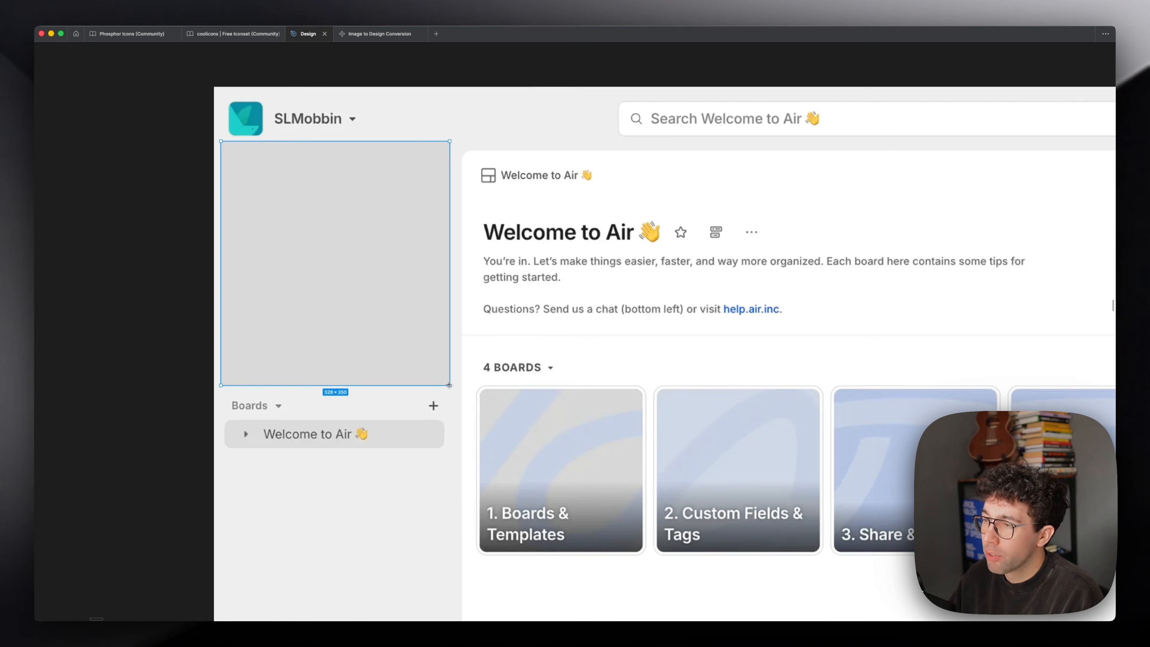
key(Delete)
scroll(303, 488, down, 2)
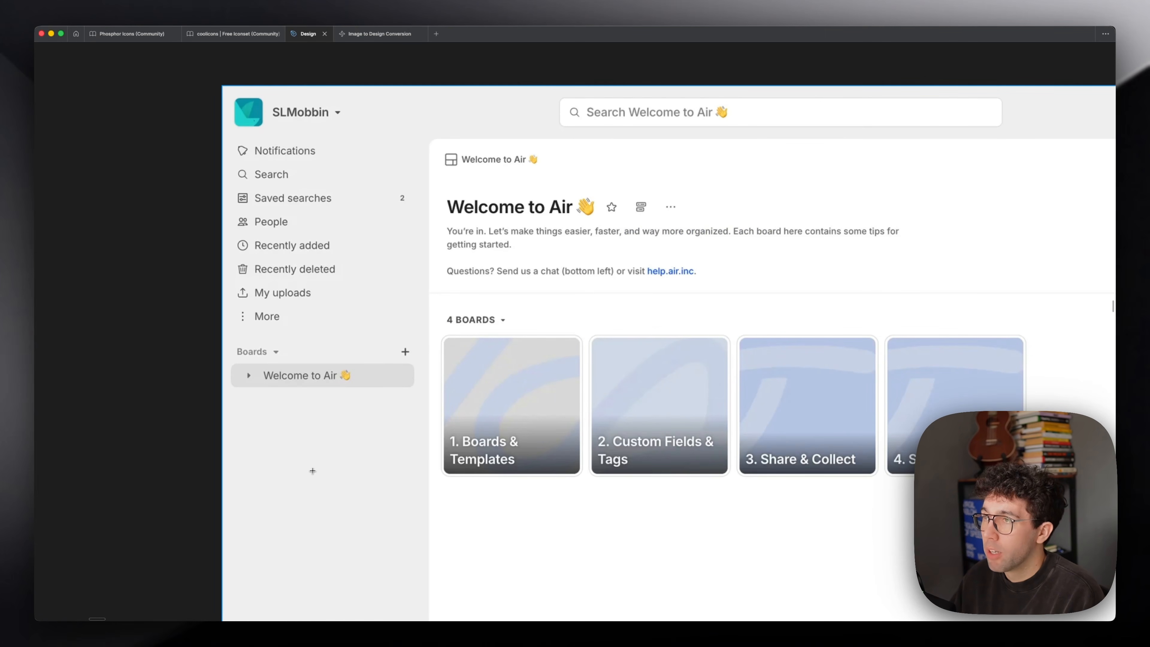
scroll(113, 375, right, 3)
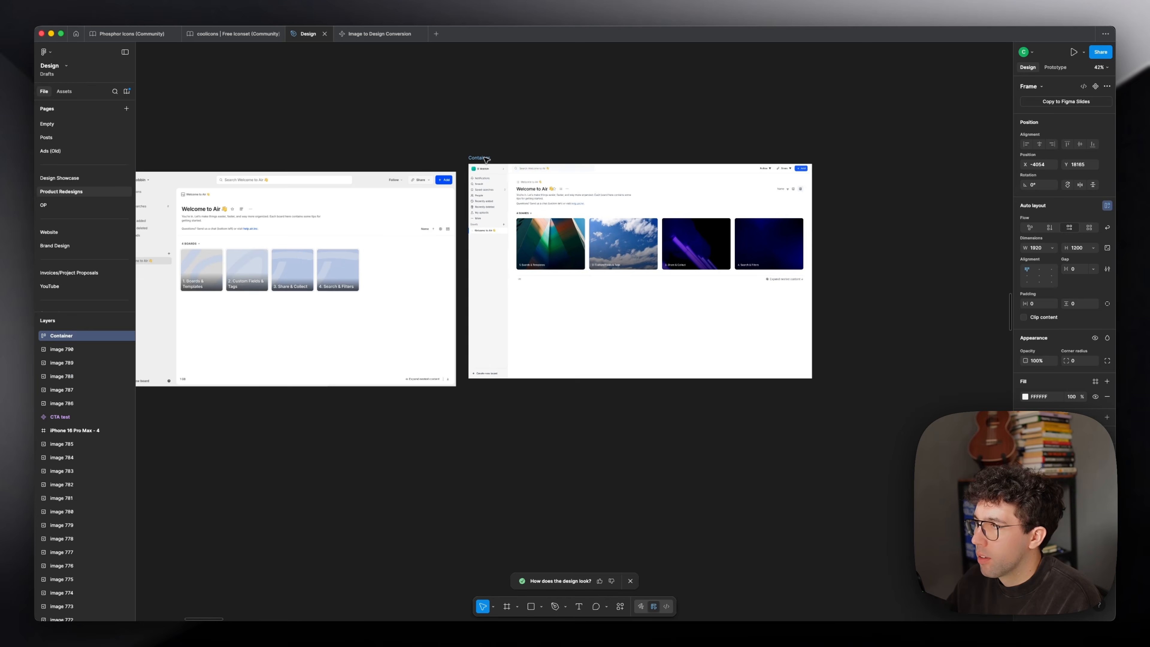
- Align the Container frame's top edge with the original screenshot beside it and inspect its SLMobbin sidebar text
drag(543, 234, 543, 240)
click(608, 139)
scroll(608, 138, left, 3)
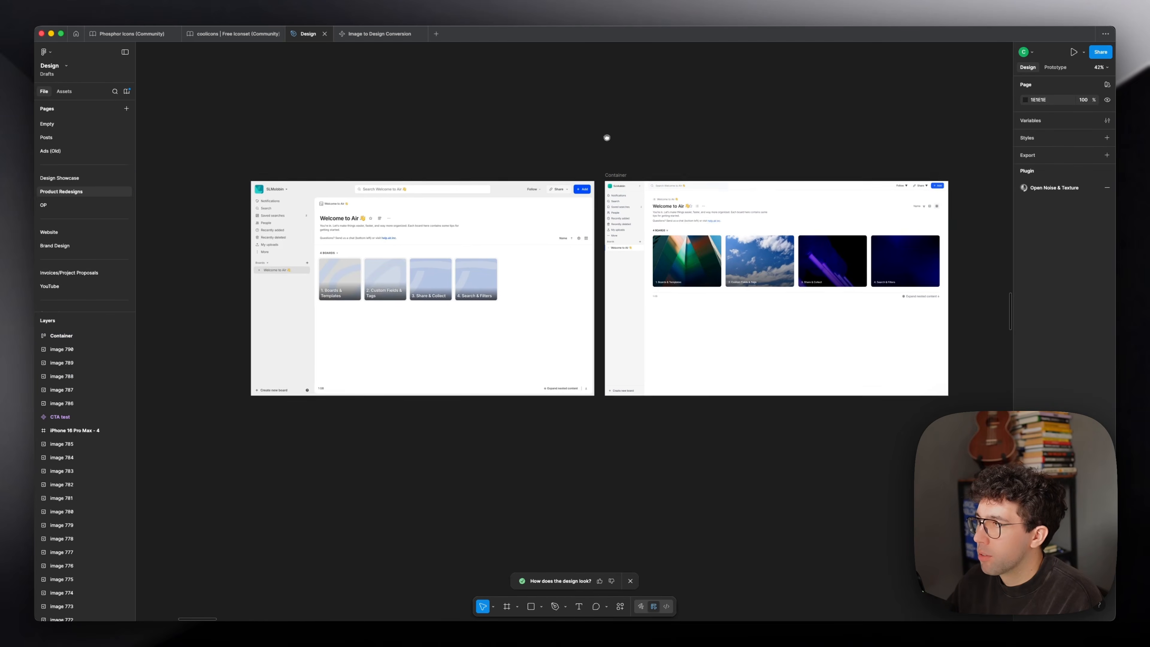
scroll(548, 222, up, 5)
drag(459, 203, 249, 211)
scroll(521, 134, up, 5)
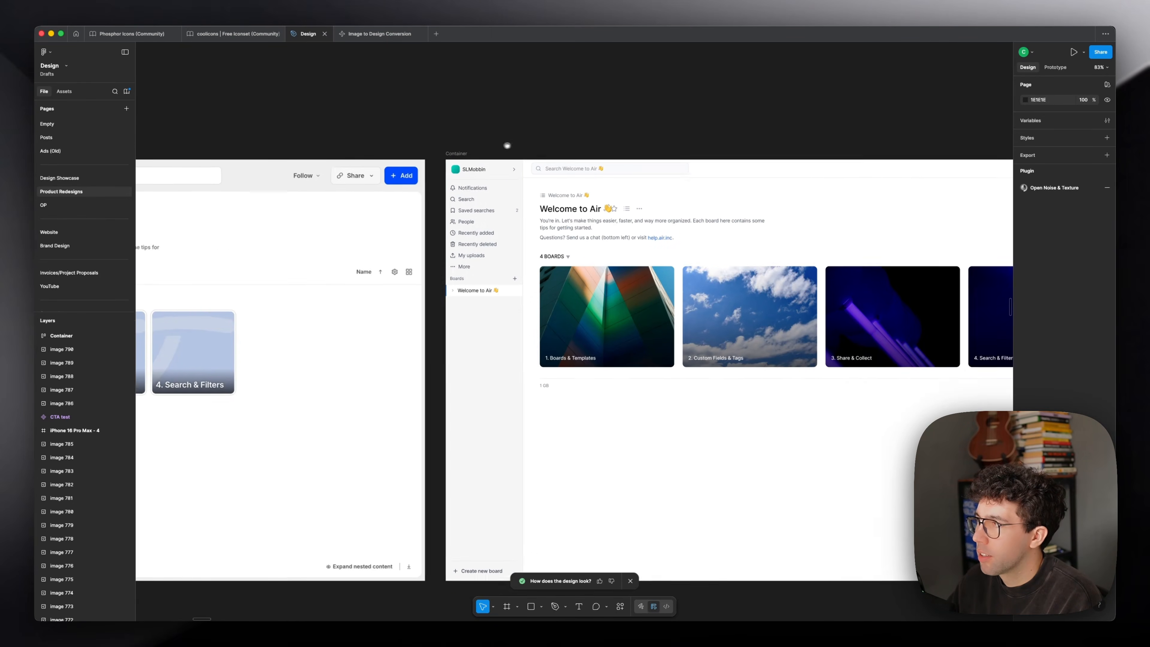
click(446, 178)
scroll(446, 178, down, 5)
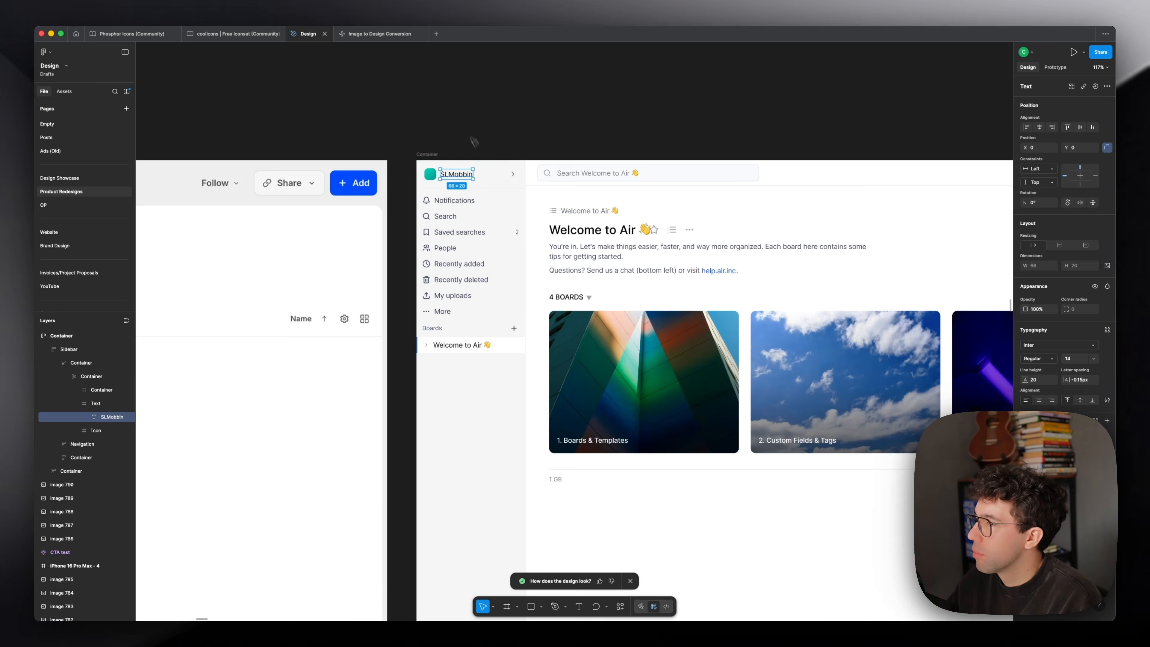
- Draw a frame over the original screenshot, fit it to 1920 × 1200, and hide its white fill
drag(810, 139, 529, 103)
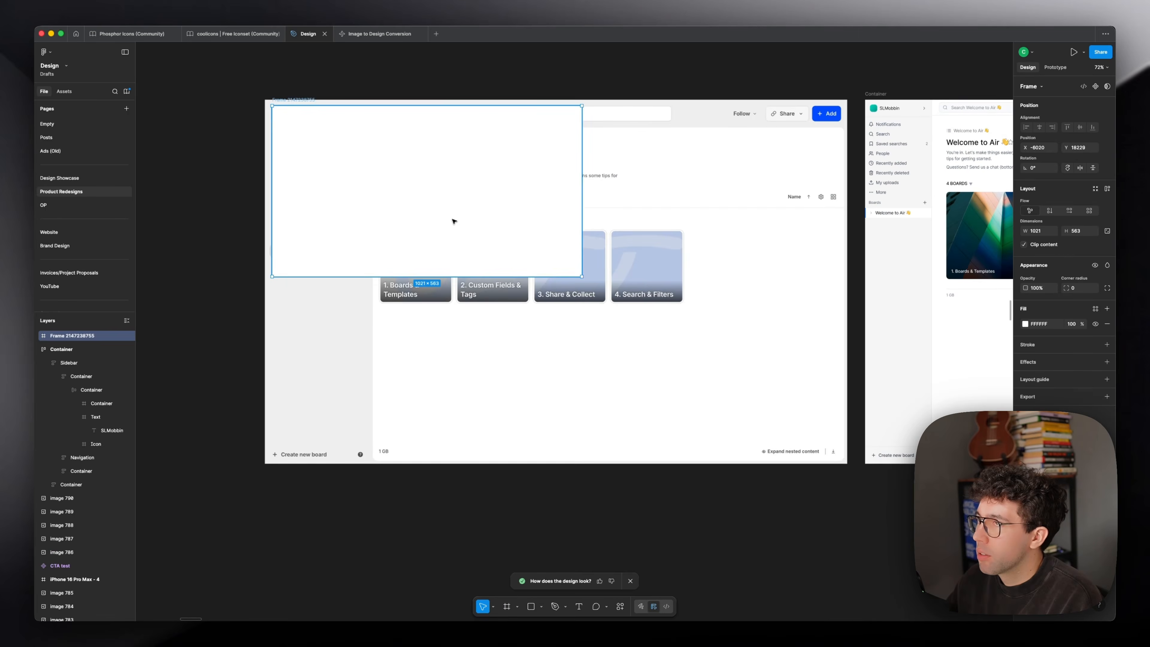
drag(454, 221, 447, 216)
drag(564, 279, 847, 462)
scroll(366, 167, up, 2)
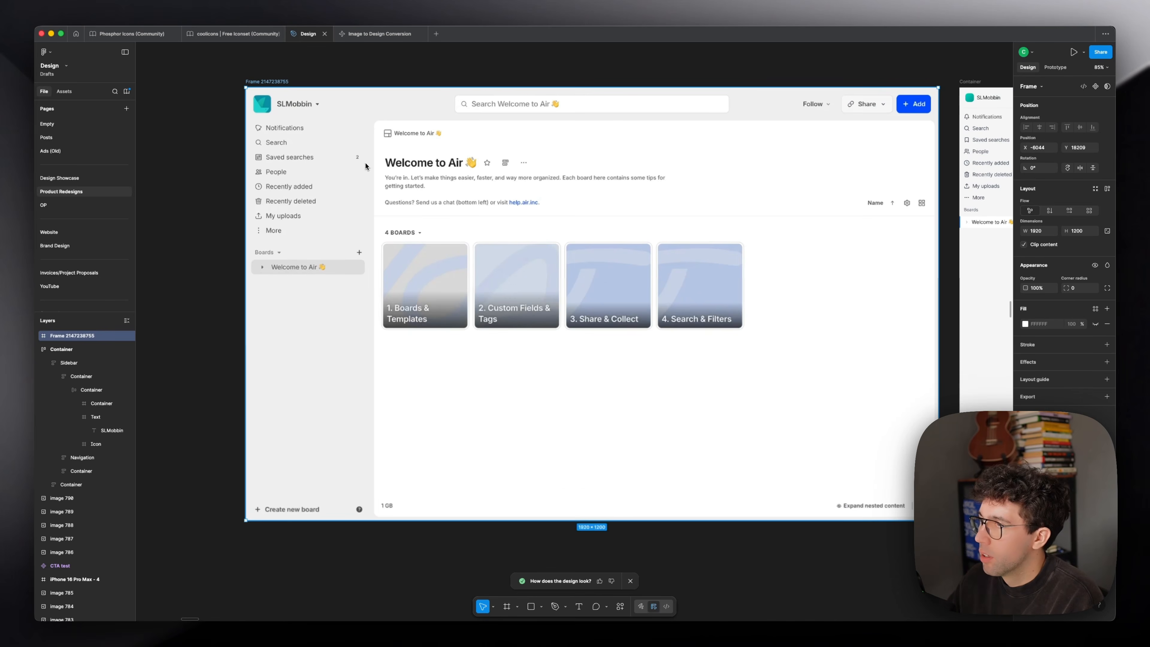
- Draw a rectangle inside the new frame covering the screenshot's main content area beside the sidebar
key(r)
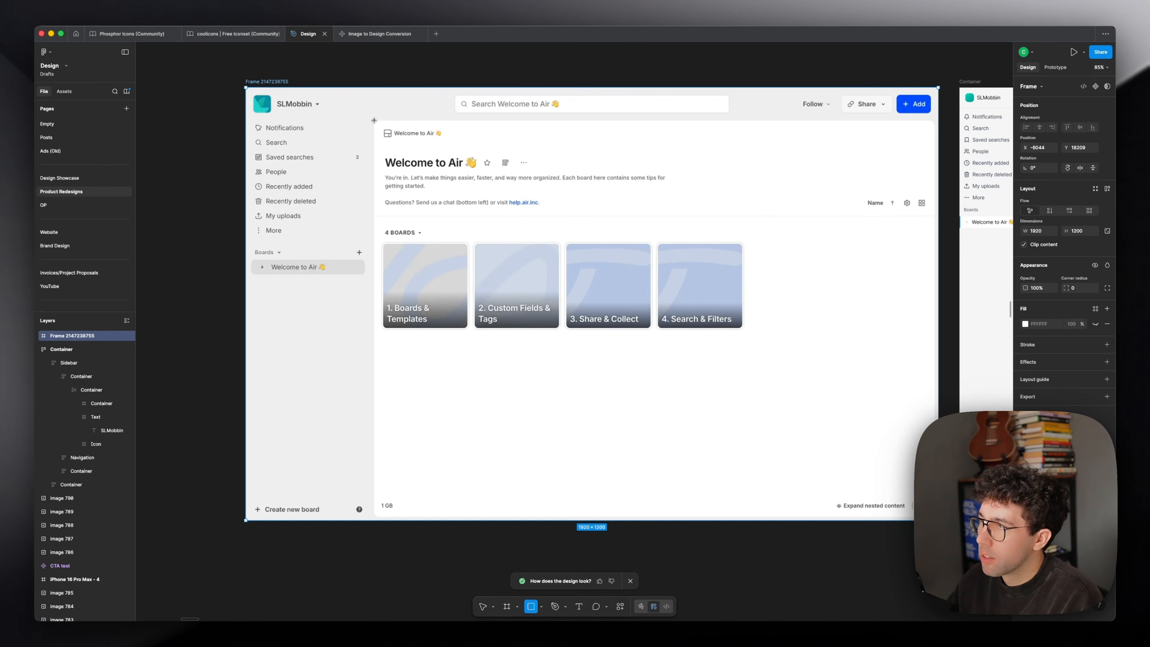
mouse_move(373, 120)
mouse_down()
mouse_move(490, 163)
mouse_move(742, 369)
mouse_move(930, 468)
mouse_move(934, 516)
mouse_up()
drag(308, 252, 357, 226)
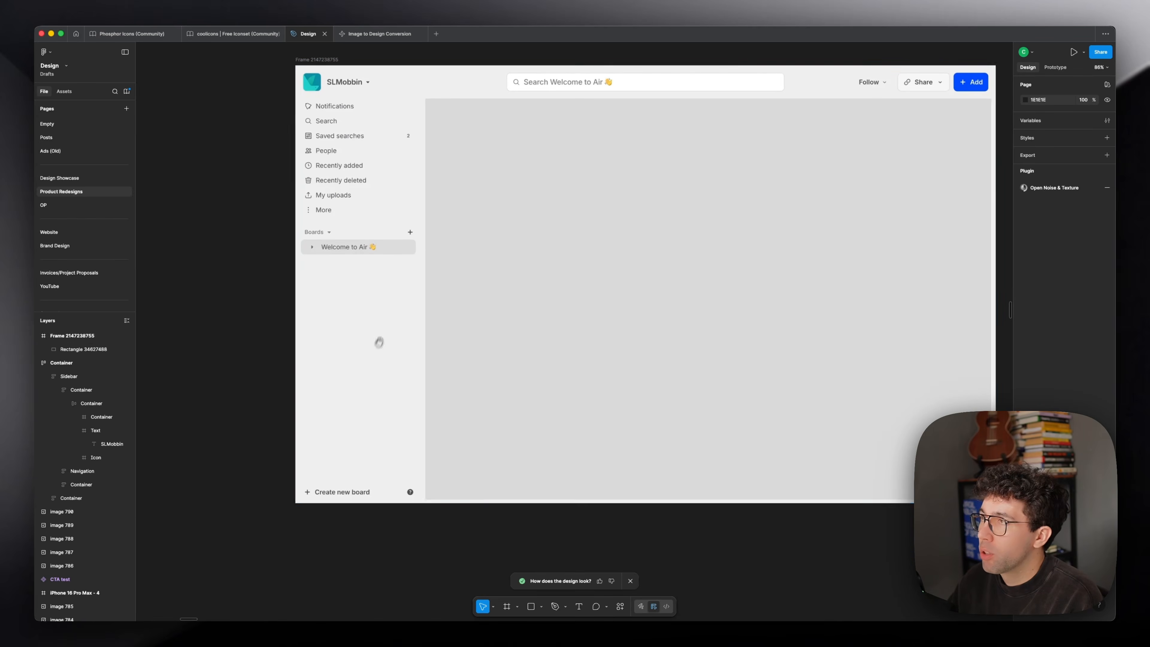
drag(377, 342, 366, 323)
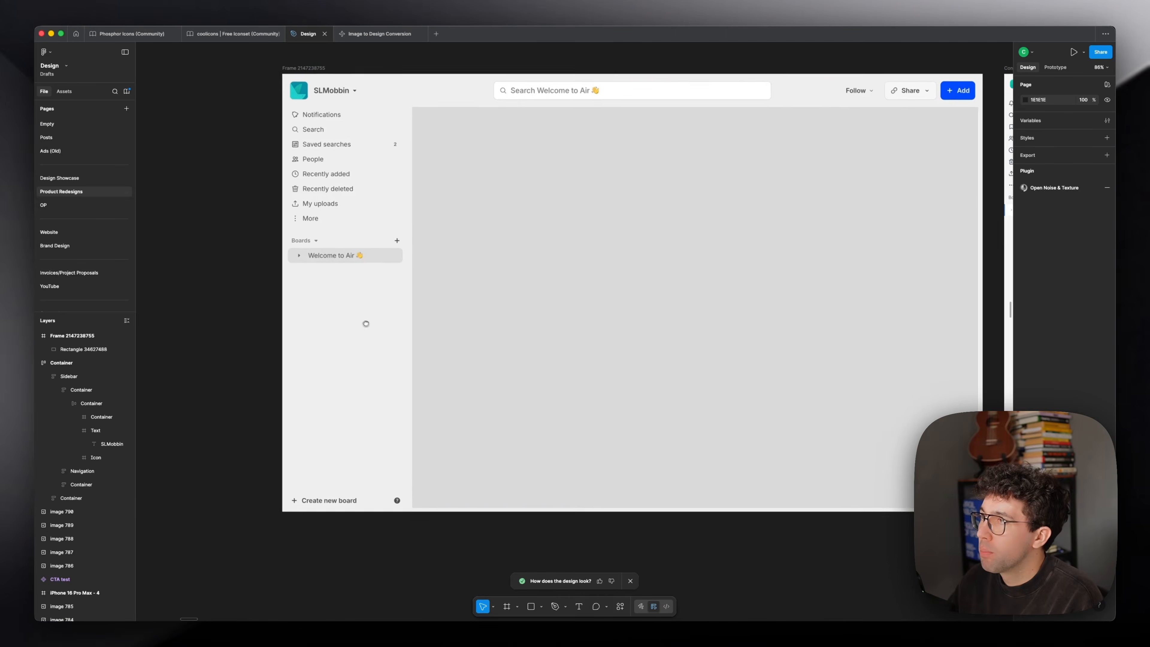
- Draw a rectangle about 254 × 33 over the sidebar's Create new board button, and delete it
scroll(365, 324, up, 2)
key(r)
drag(284, 501, 391, 515)
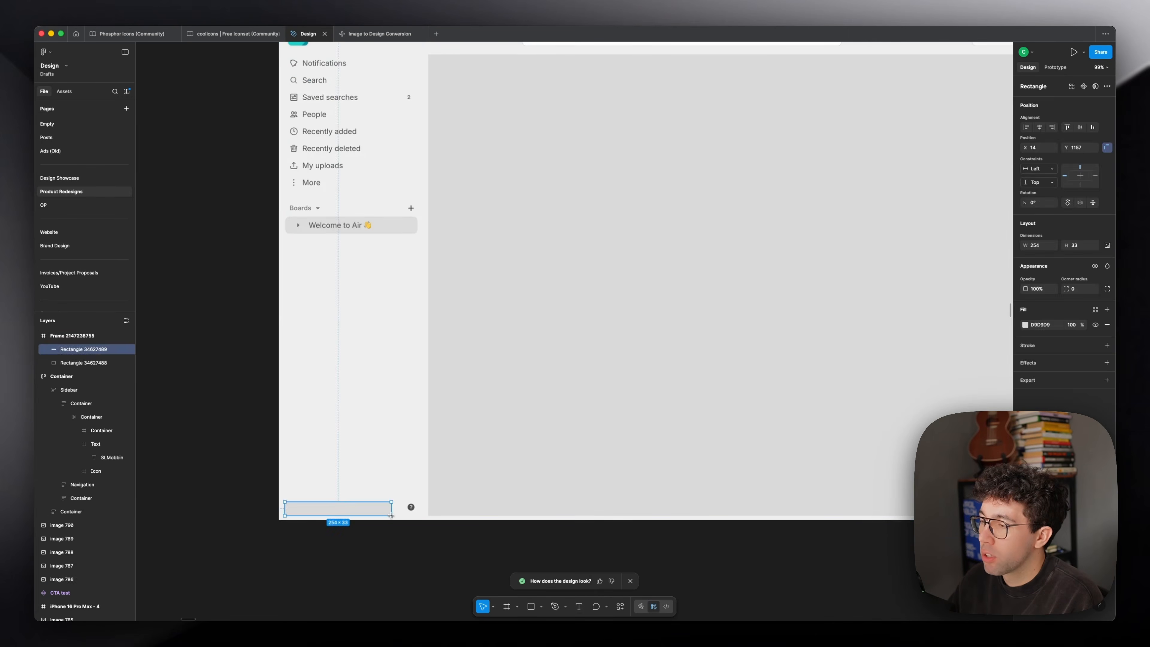
key(Delete)
- Draw a 53 × 53 square beside the SLMobbin name in the header and place a copy next to it
scroll(391, 514, up, 5)
key(r)
mouse_move(396, 246)
mouse_down()
mouse_move(395, 260)
mouse_move(418, 259)
mouse_up()
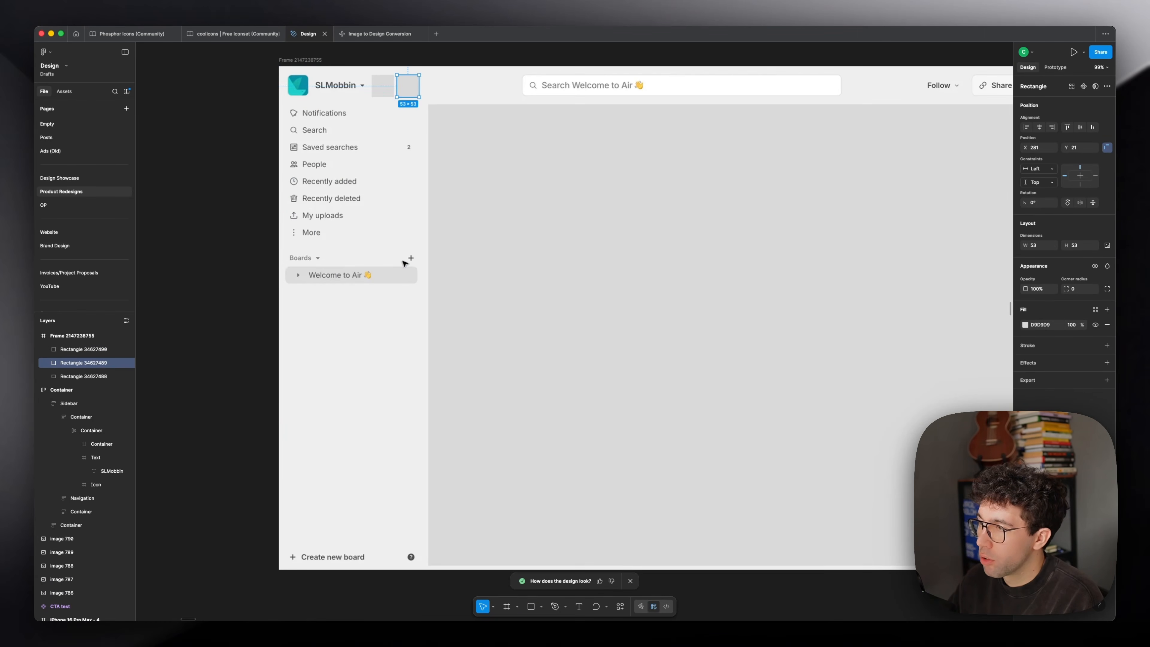
scroll(307, 550, down, 5)
- Draw a rectangle about 313 × 184 in the sidebar and move it just above the Create new board button
key(r)
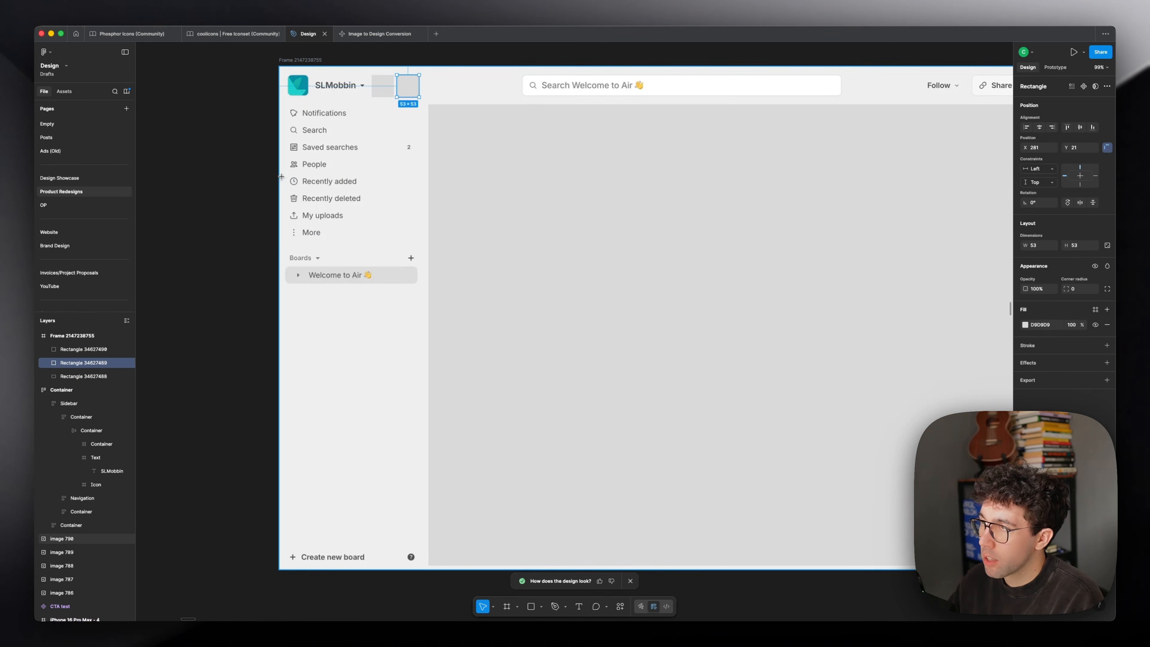
drag(281, 169, 414, 252)
drag(362, 191, 367, 481)
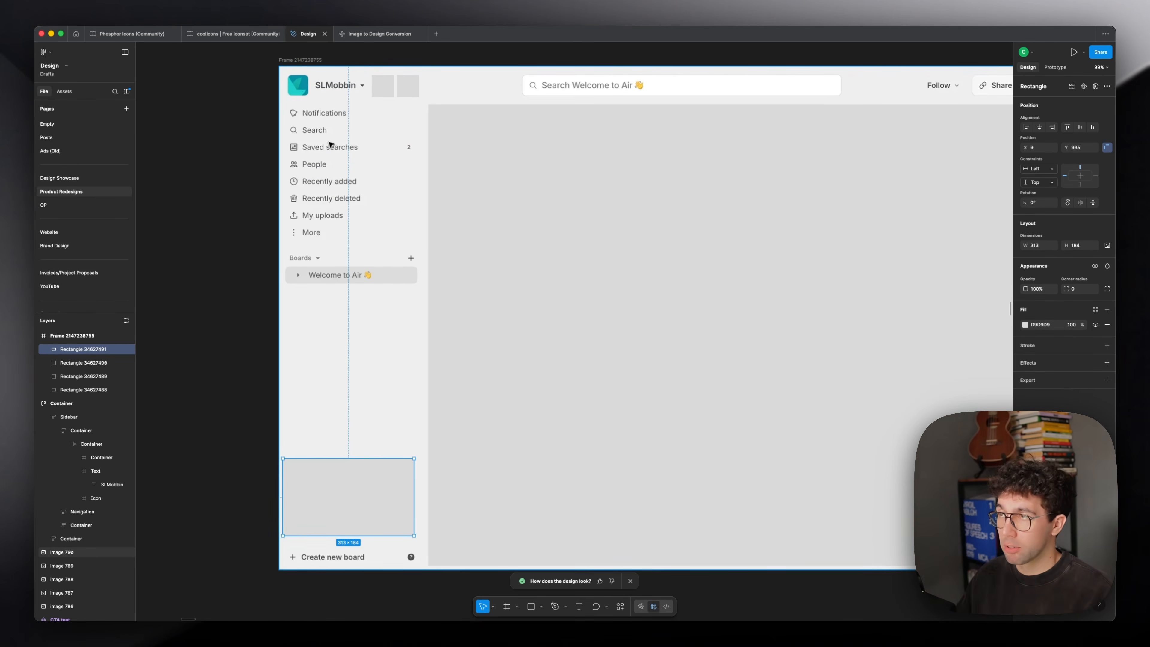
- Draw trial rectangles over the header's action buttons and across the header from the search field to Add, and delete them
scroll(330, 144, right, 5)
scroll(330, 144, up, 2)
key(r)
drag(698, 162, 763, 193)
key(Delete)
scroll(691, 155, up, 5)
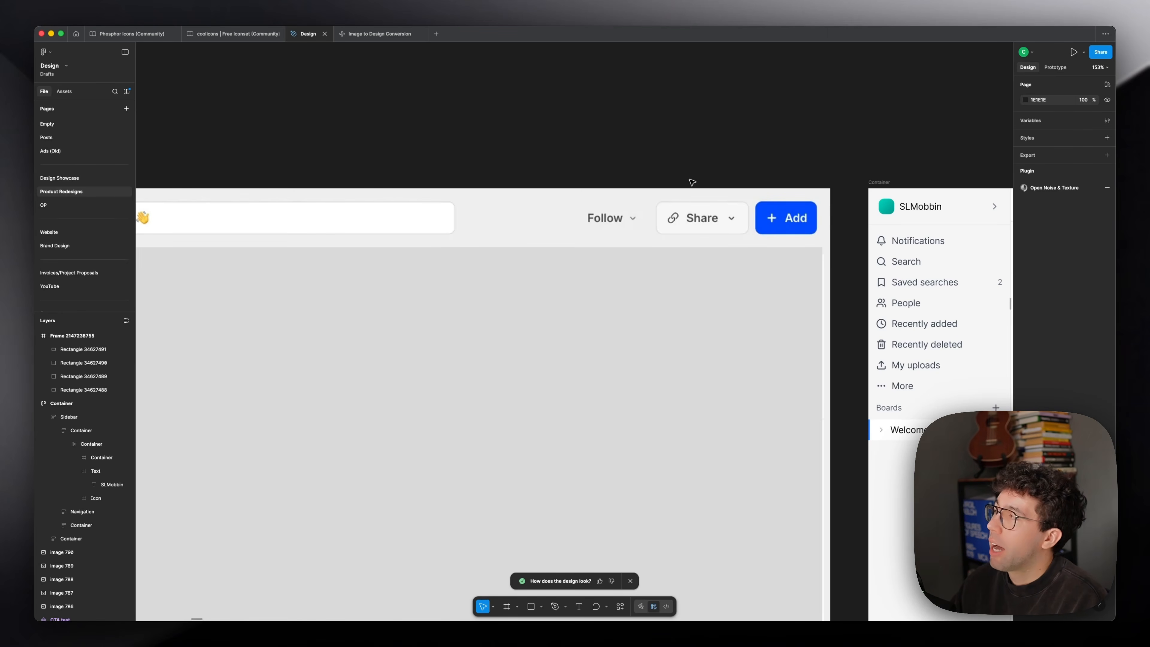
scroll(692, 184, down, 5)
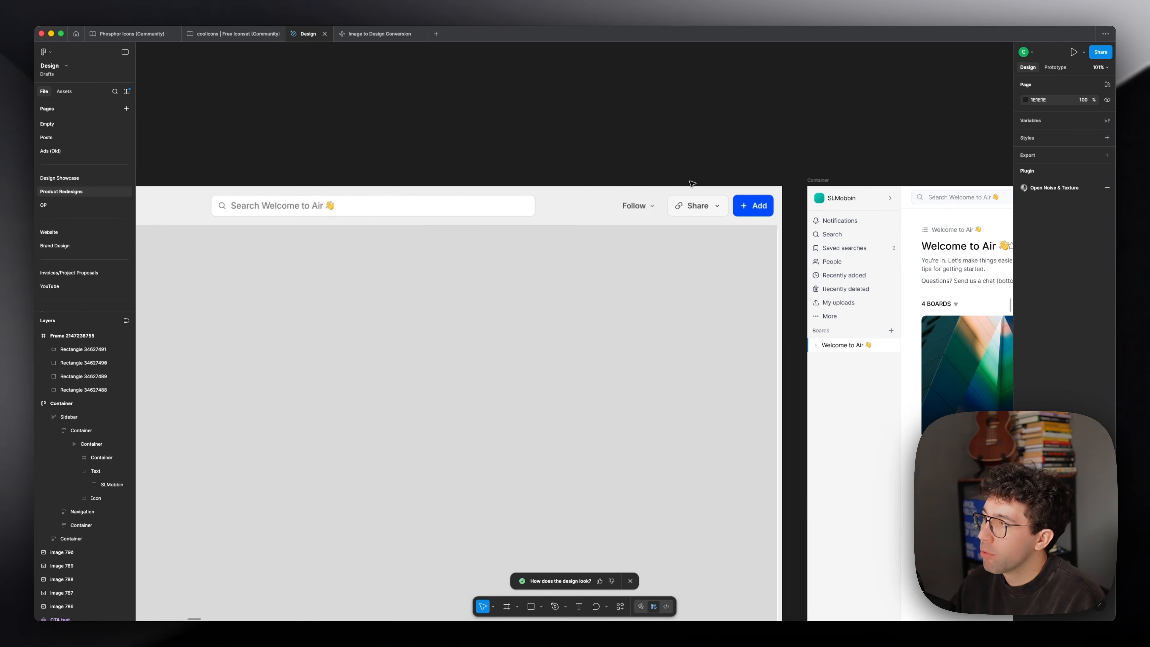
key(r)
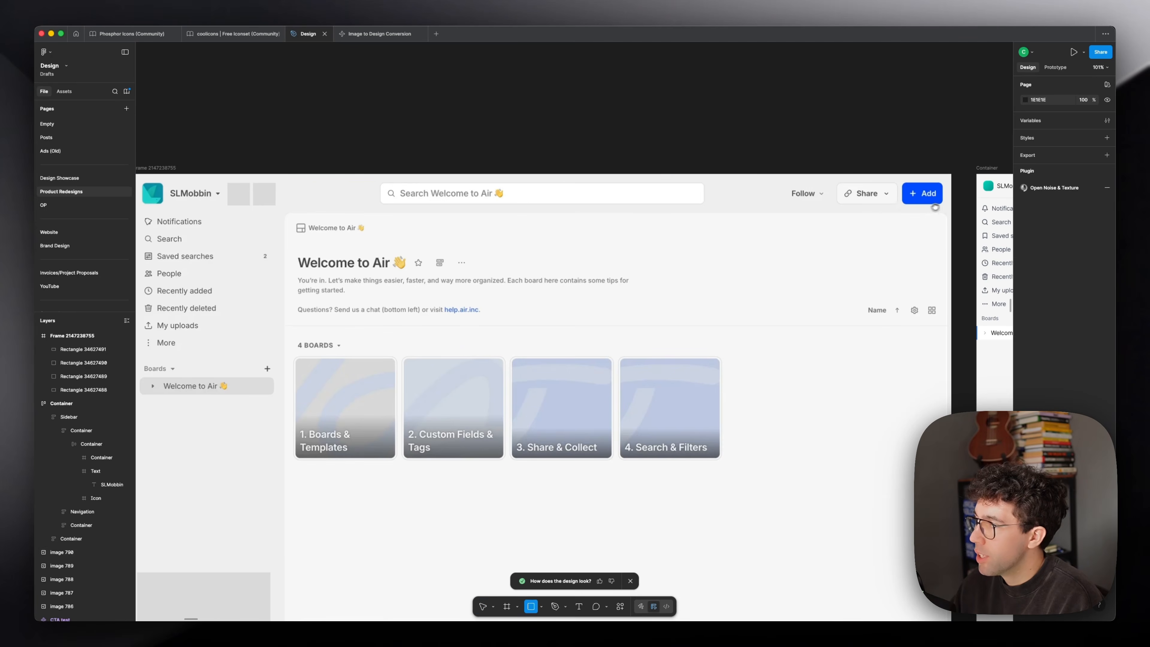
drag(944, 206, 374, 185)
key(Delete)
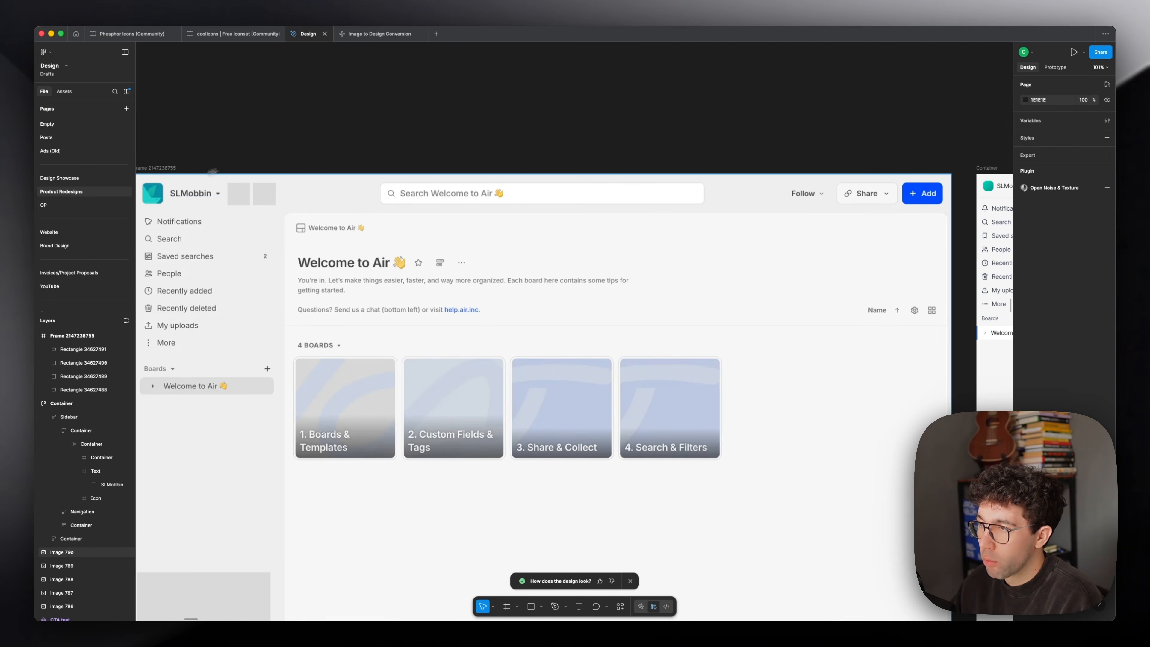
click(408, 262)
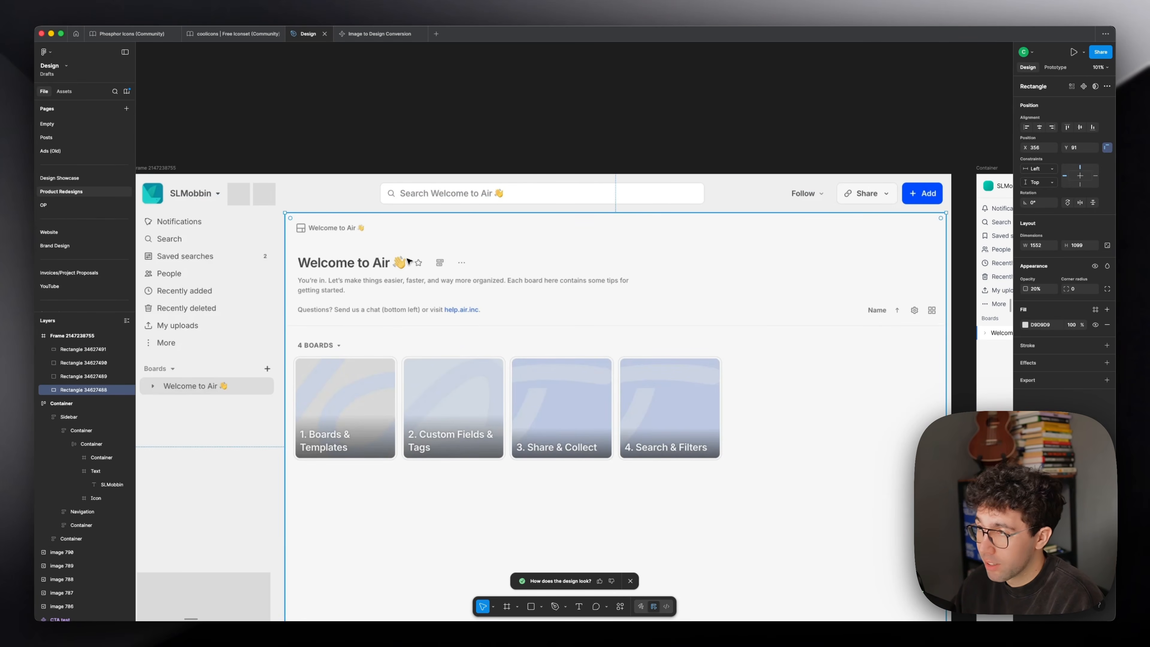
click(519, 152)
drag(519, 152, 492, 132)
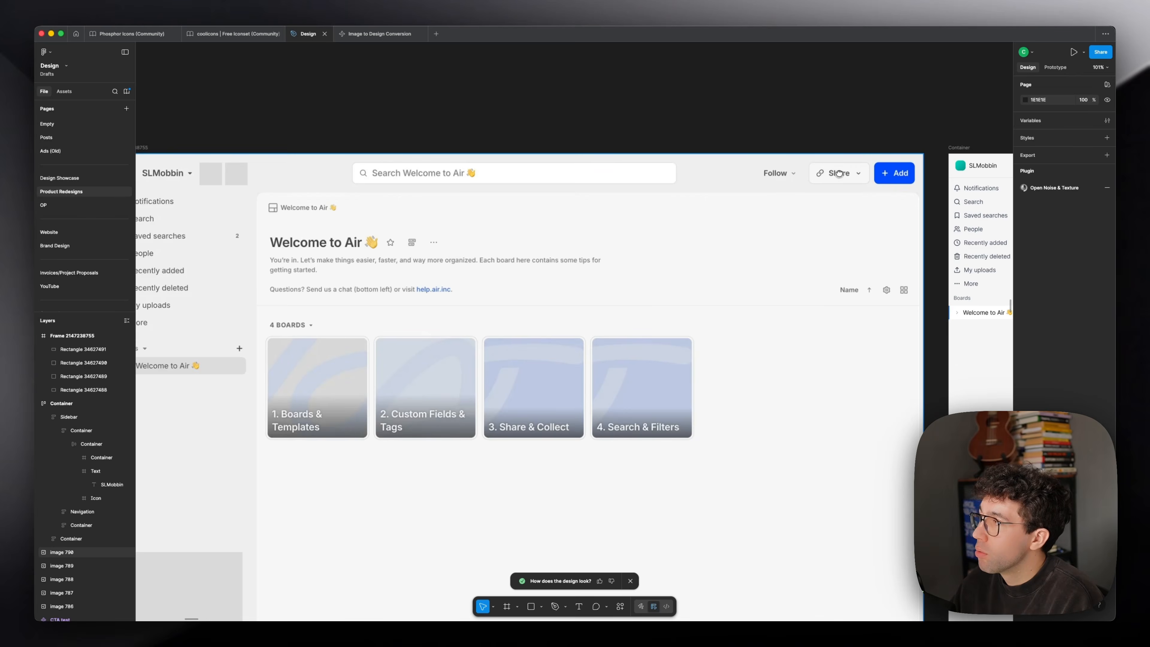
drag(839, 173, 854, 153)
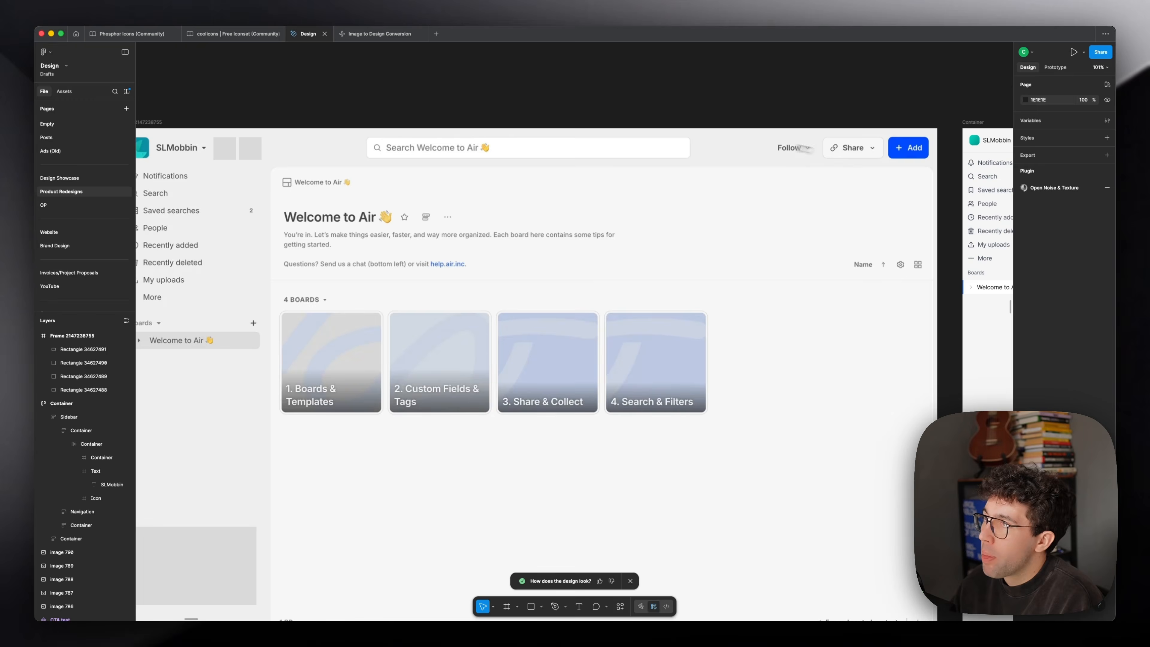
- Switch to the Air page on Mobbin in the browser, show its screens and open the landing page screenshot
key(super+Tab)
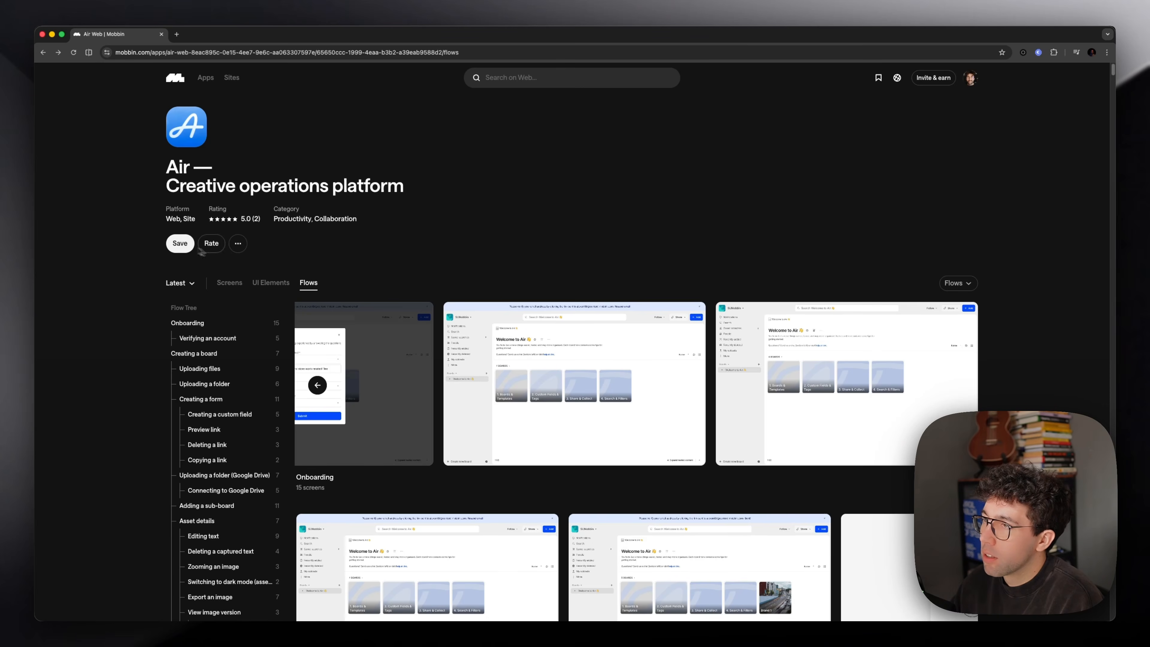
click(230, 282)
scroll(406, 239, down, 10)
click(406, 239)
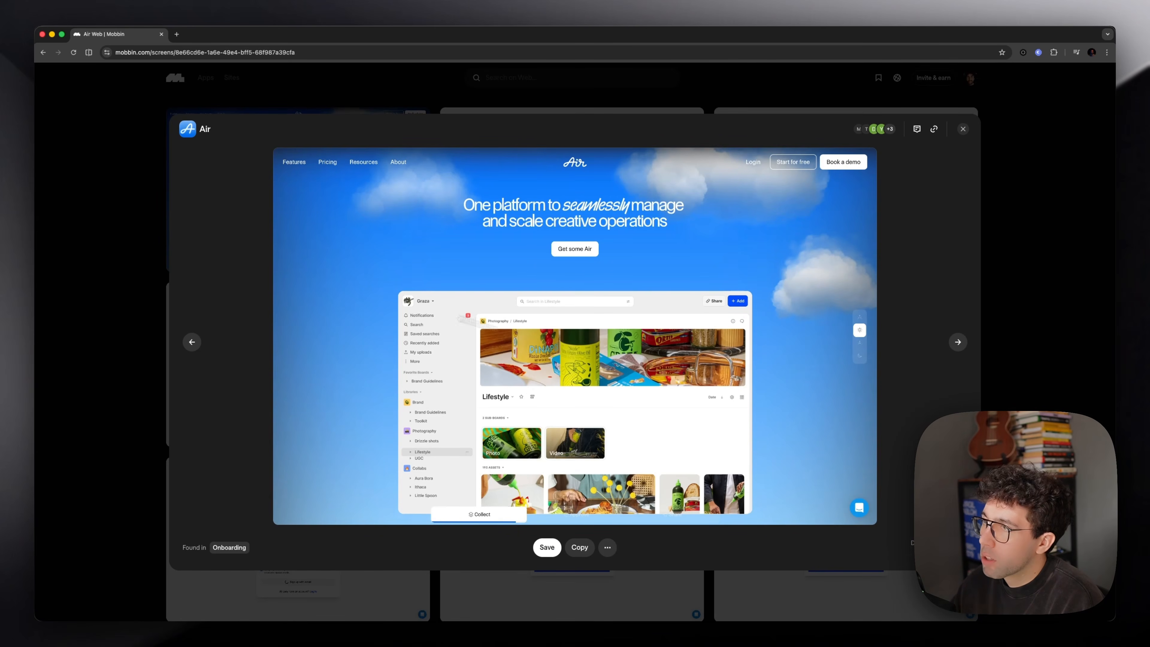
- Close the landing page preview and choose an entry from the Air page's additional options
click(129, 247)
scroll(159, 256, up, 10)
click(237, 243)
click(270, 269)
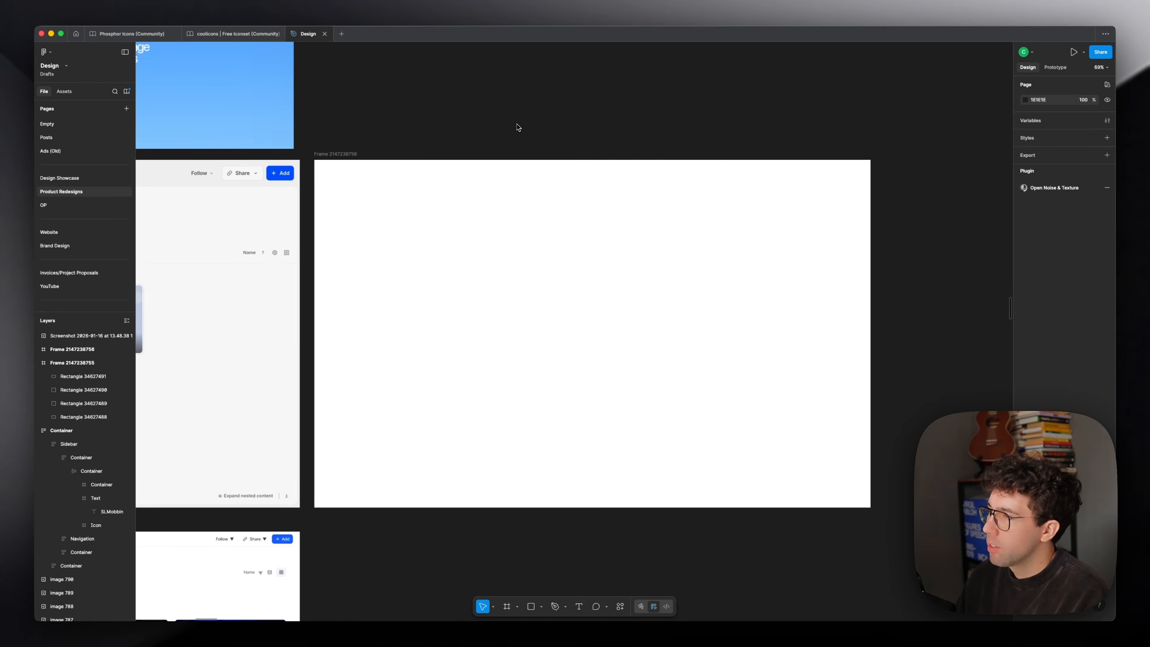
- Examine Air's landing page image alongside the original Welcome screenshot and the blank frame beside it
drag(518, 127, 907, 326)
drag(523, 206, 537, 331)
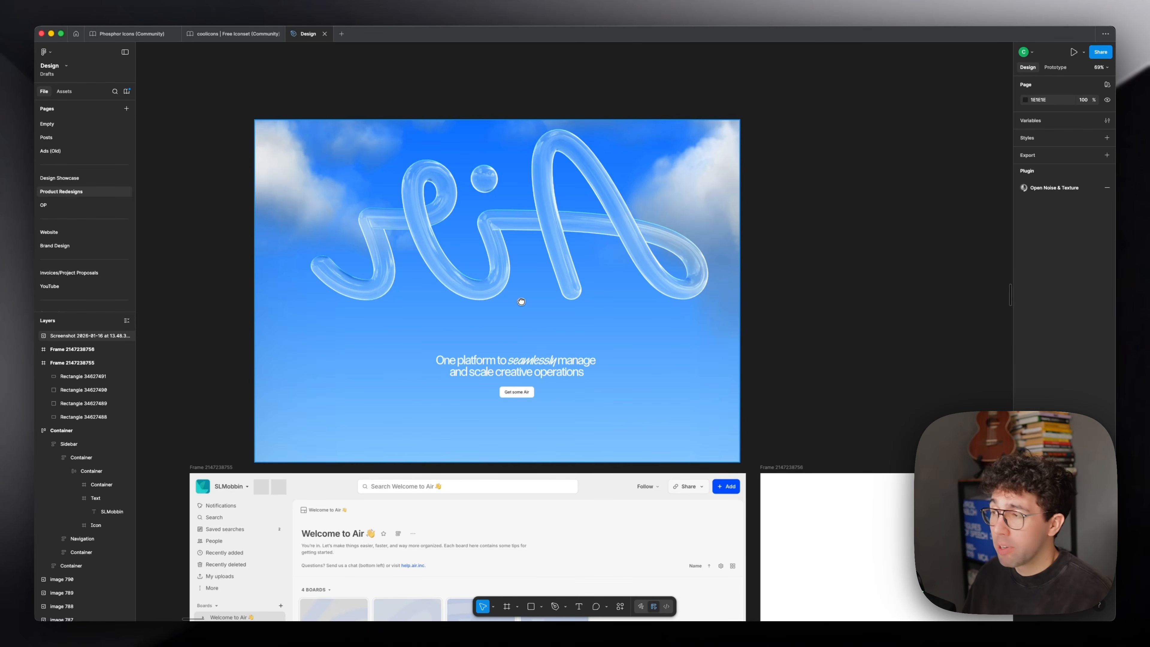
scroll(520, 302, down, 6)
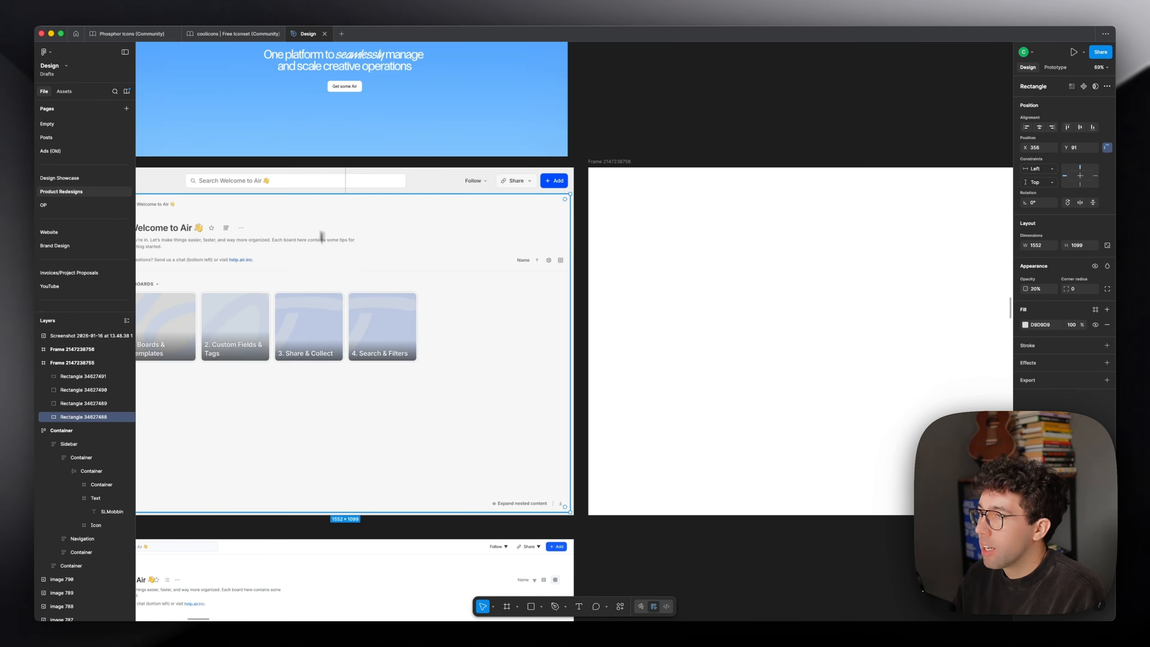
drag(321, 236, 402, 208)
scroll(403, 246, down, 5)
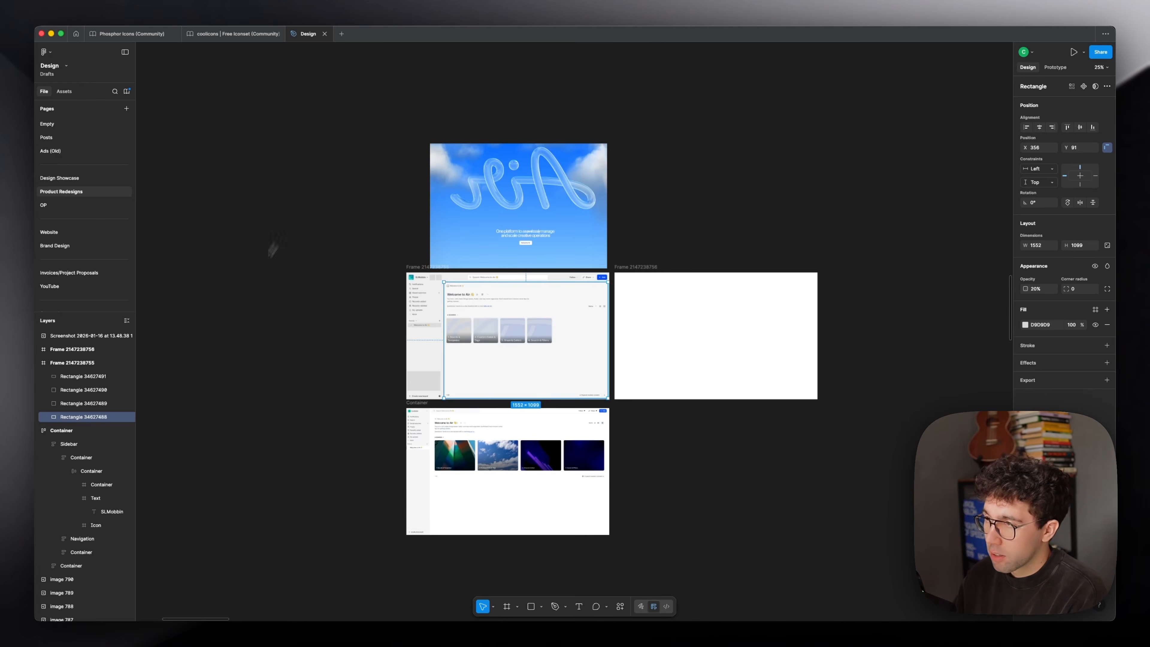
scroll(557, 349, up, 7)
key(0)
scroll(620, 353, down, 3)
key(0)
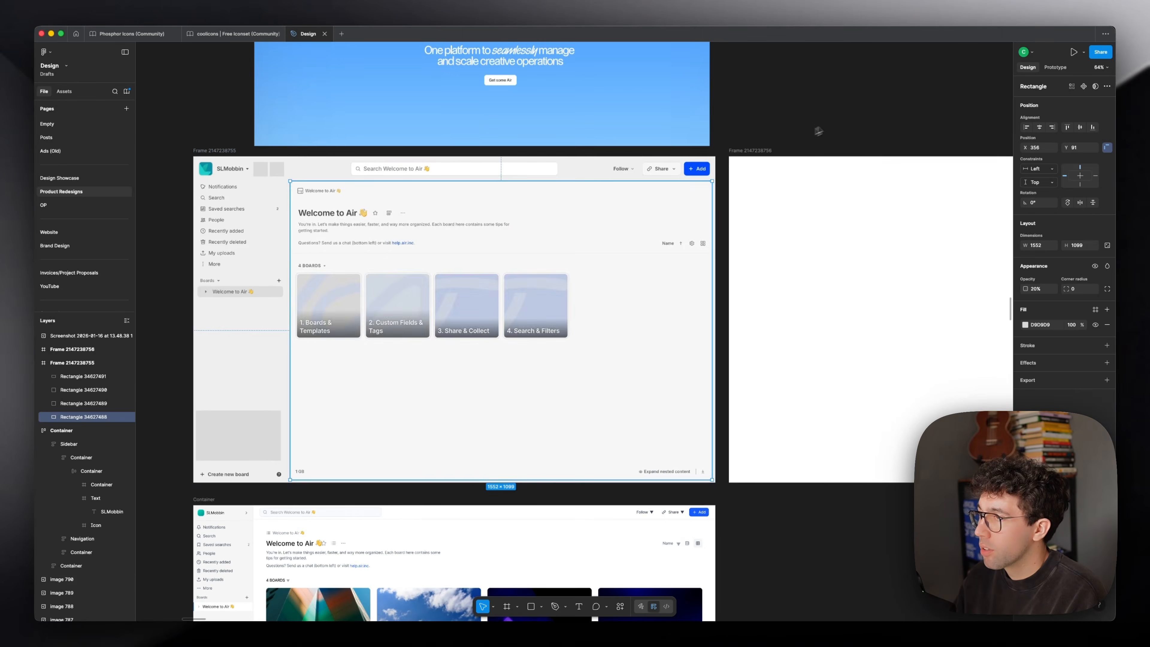
- Draw a rectangle about 1852 × 1093 in the blank frame as its content area, leaving a header strip above it
drag(816, 130, 460, 126)
click(439, 207)
key(r)
drag(380, 175, 886, 471)
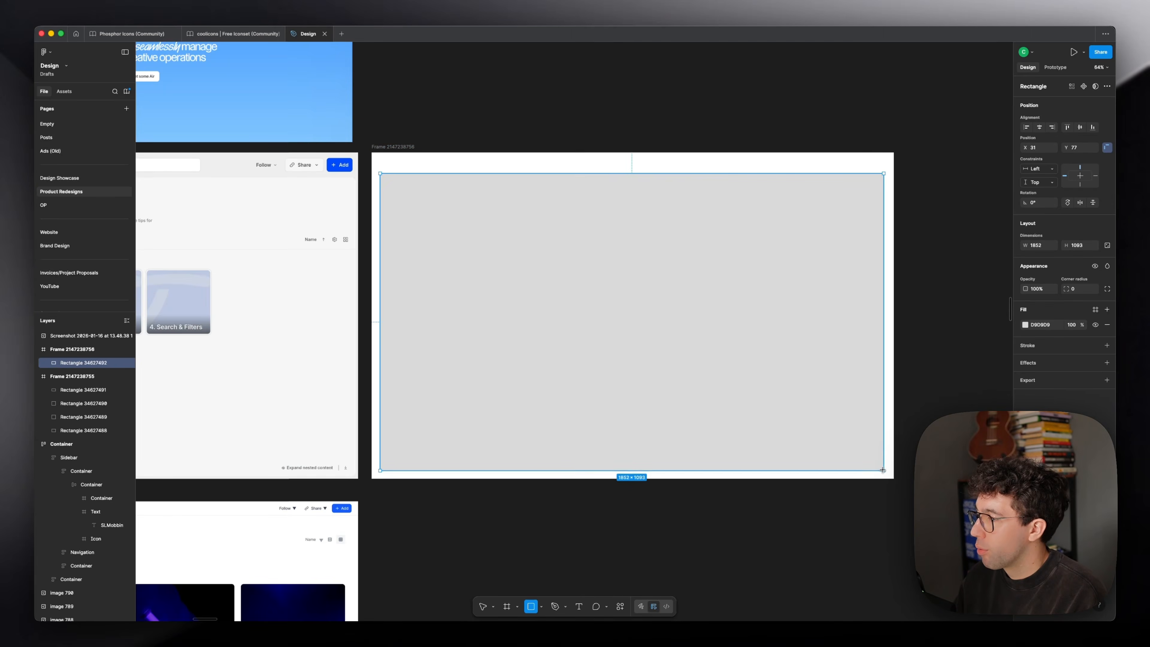
key(Escape)
- Add a centred block about 238 × 68 near the content area's lower edge and a small block at the header's left end
scroll(633, 317, left, 2)
scroll(670, 242, up, 5)
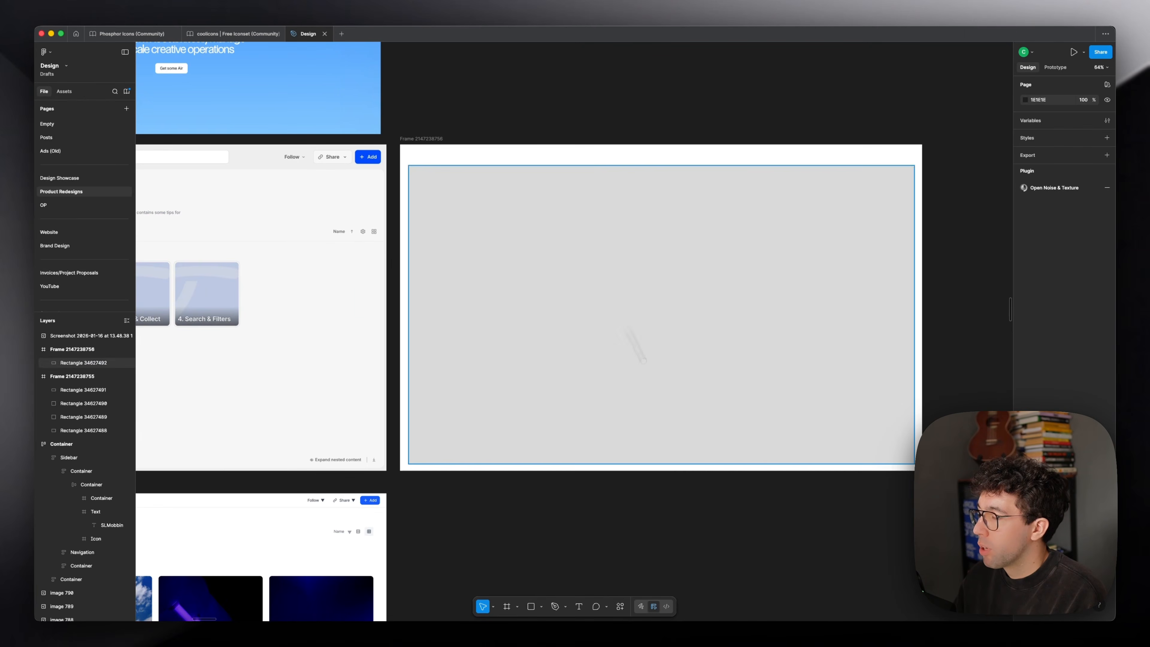
key(r)
mouse_move(535, 436)
mouse_down()
mouse_move(665, 465)
mouse_move(716, 457)
mouse_move(667, 460)
mouse_up()
click(626, 409)
scroll(655, 387, up, 1)
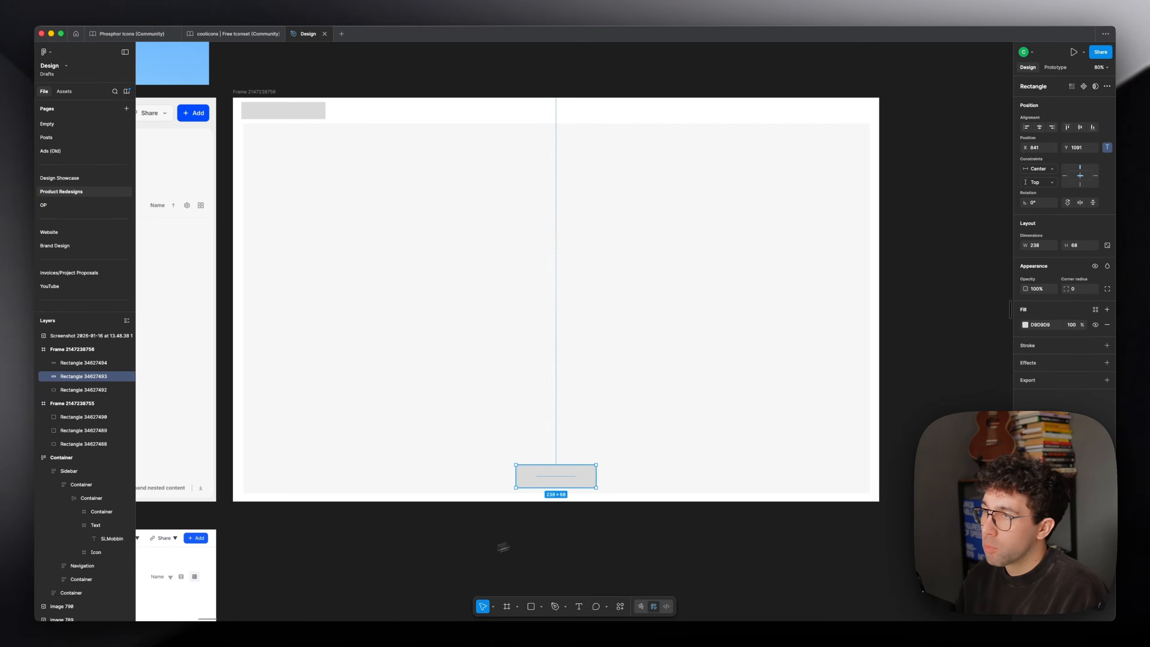
- Compare the simplified frame's header and bottom blocks with the layout of the original screenshot
scroll(477, 120, left, 6)
scroll(531, 211, right, 2)
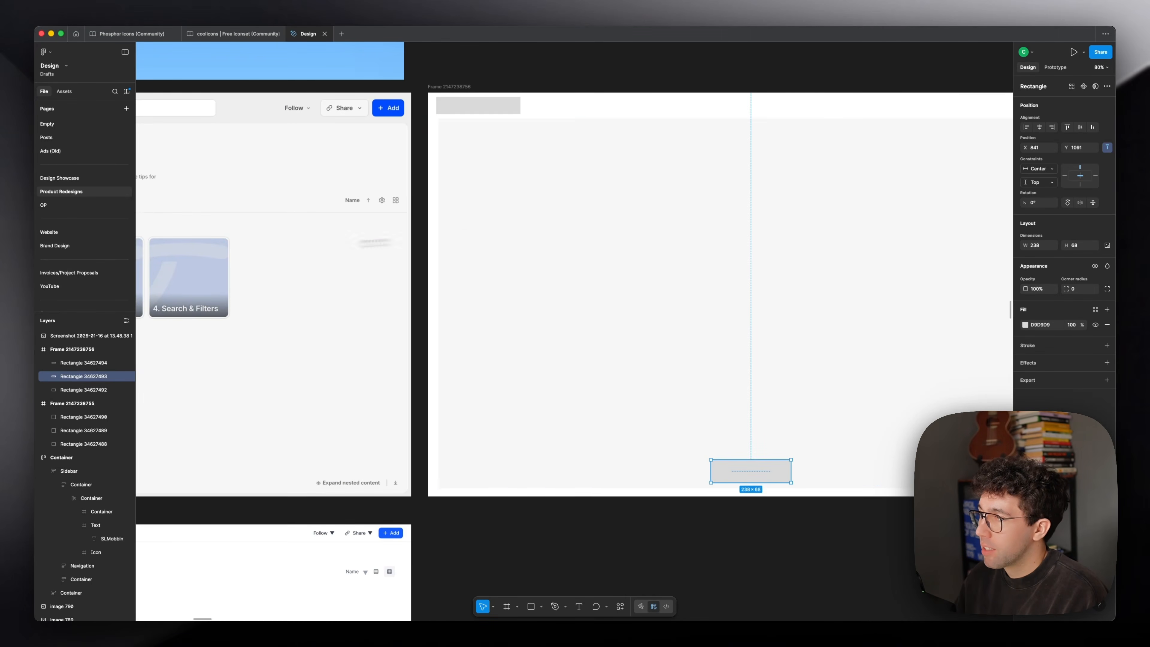
drag(335, 245, 878, 257)
scroll(370, 483, up, 4)
scroll(396, 485, down, 6)
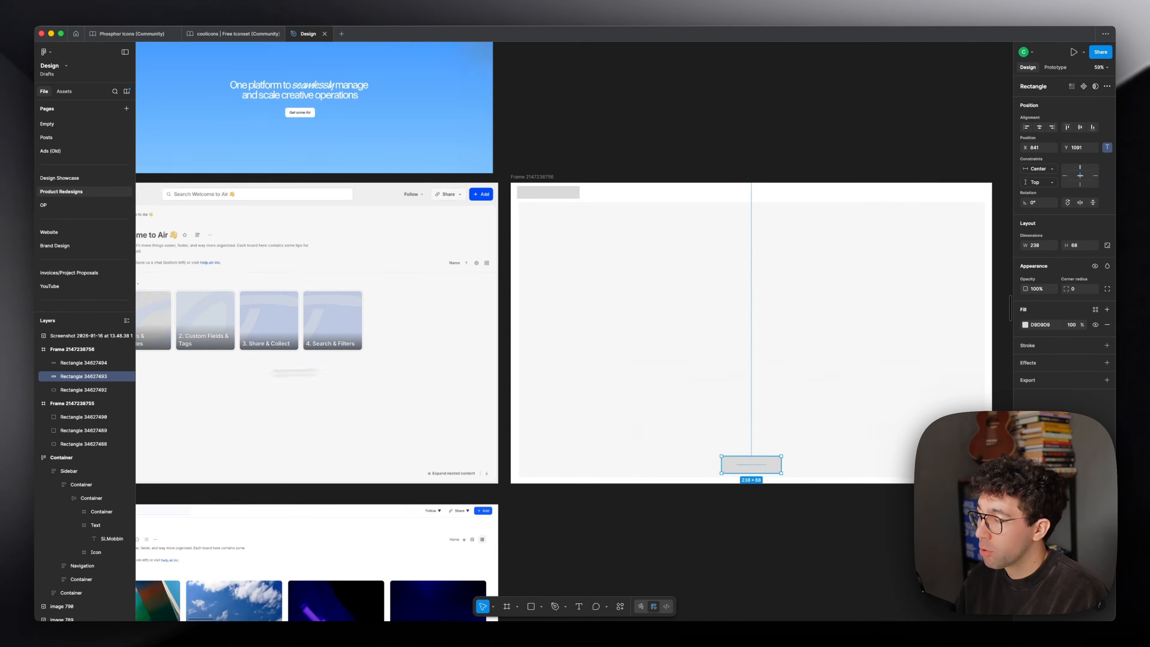
click(783, 142)
scroll(818, 163, up, 2)
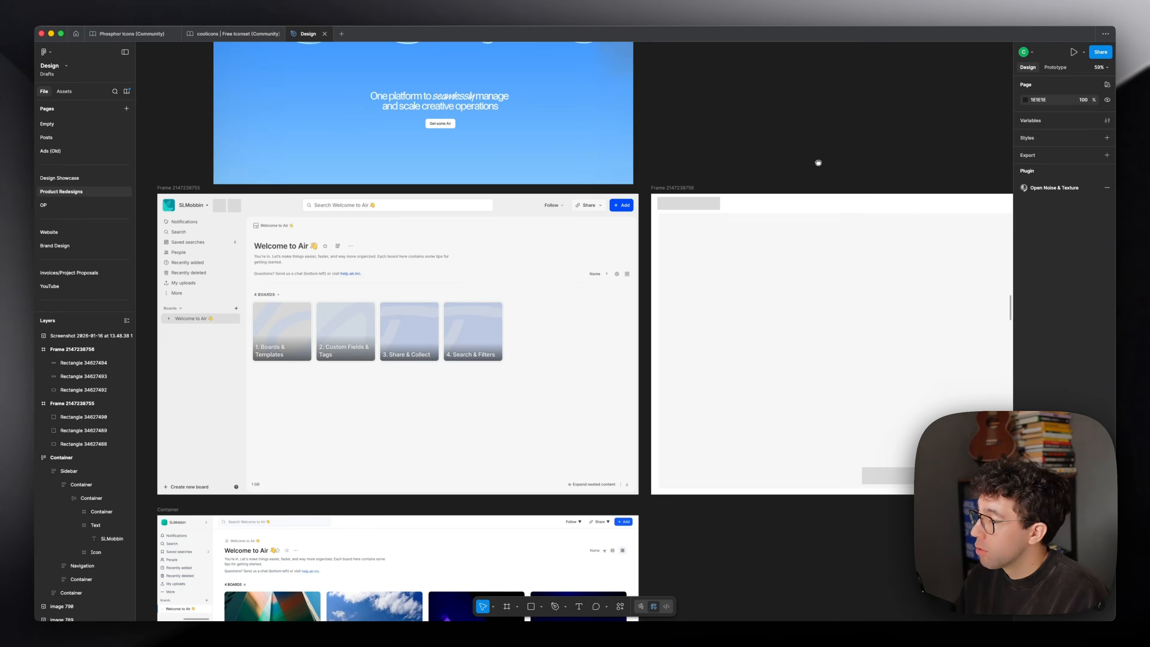
- Place a matching block at the right end of the simplified frame's header, and check the centred bottom block
drag(818, 162, 614, 131)
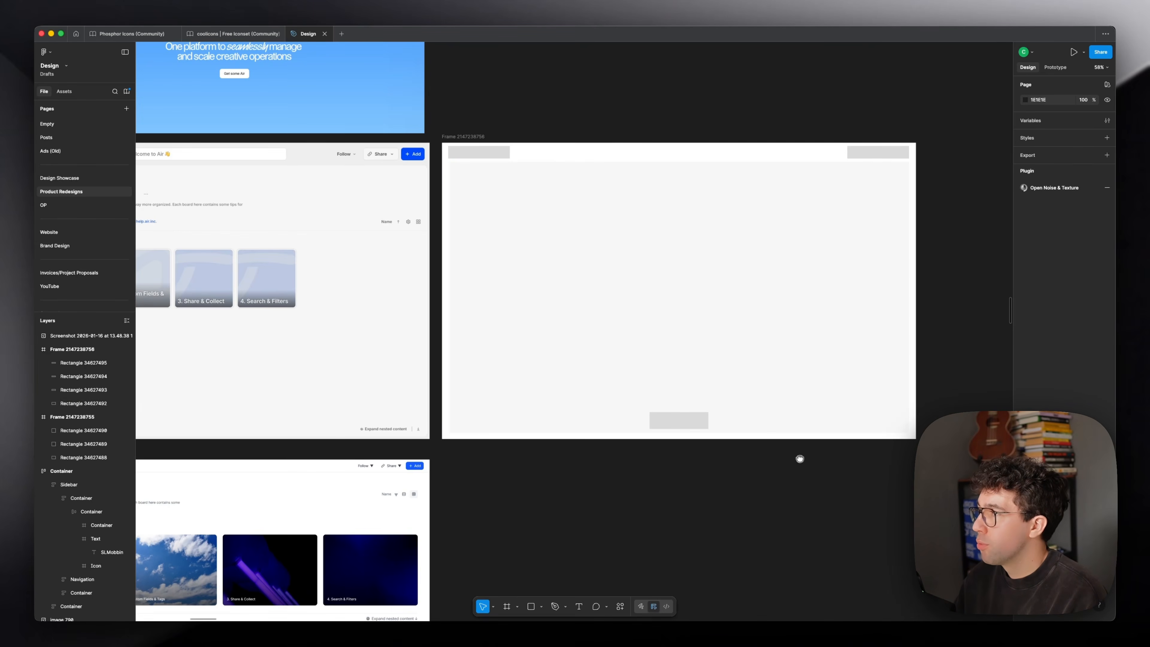
drag(798, 459, 673, 473)
scroll(629, 443, up, 3)
click(613, 447)
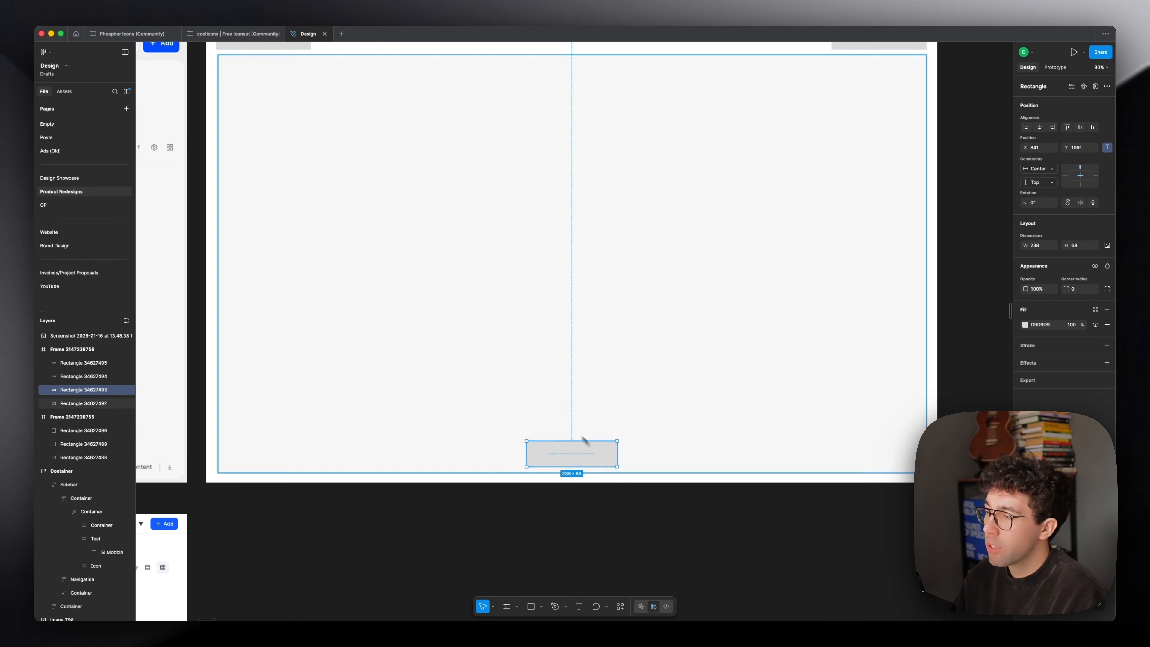
click(635, 519)
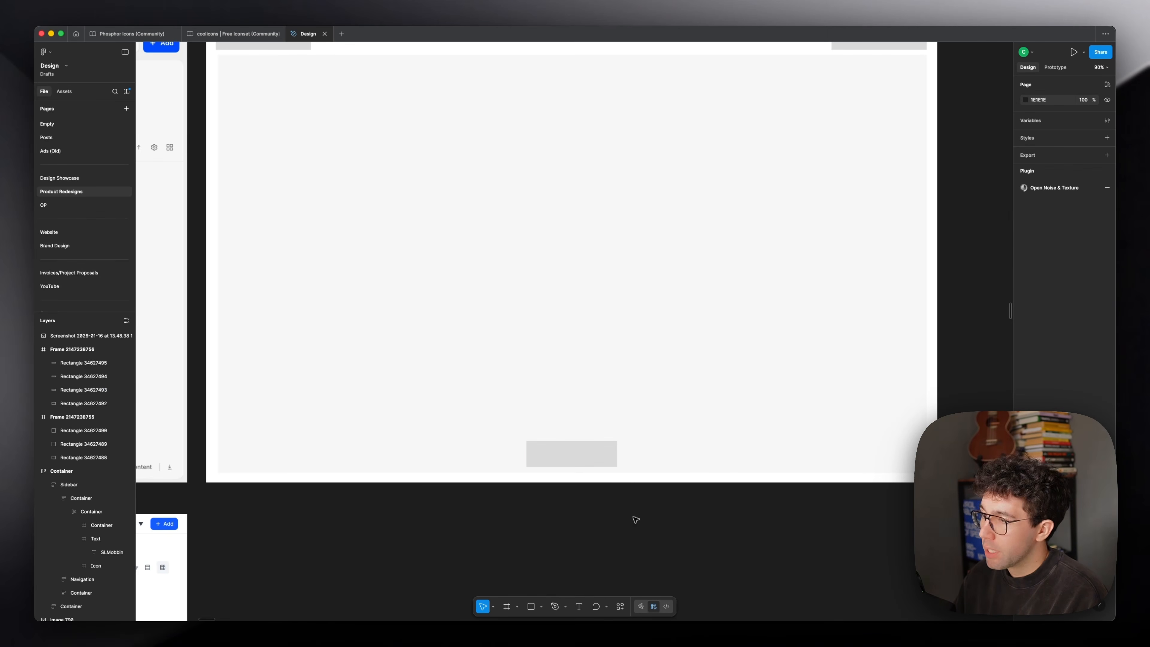
- Examine the original screenshot's sidebar, header and boards area to decide how they map onto the simplified frame's blocks
drag(635, 514, 636, 462)
drag(420, 463, 657, 477)
scroll(657, 477, down, 3)
drag(545, 409, 670, 419)
scroll(449, 345, up, 3)
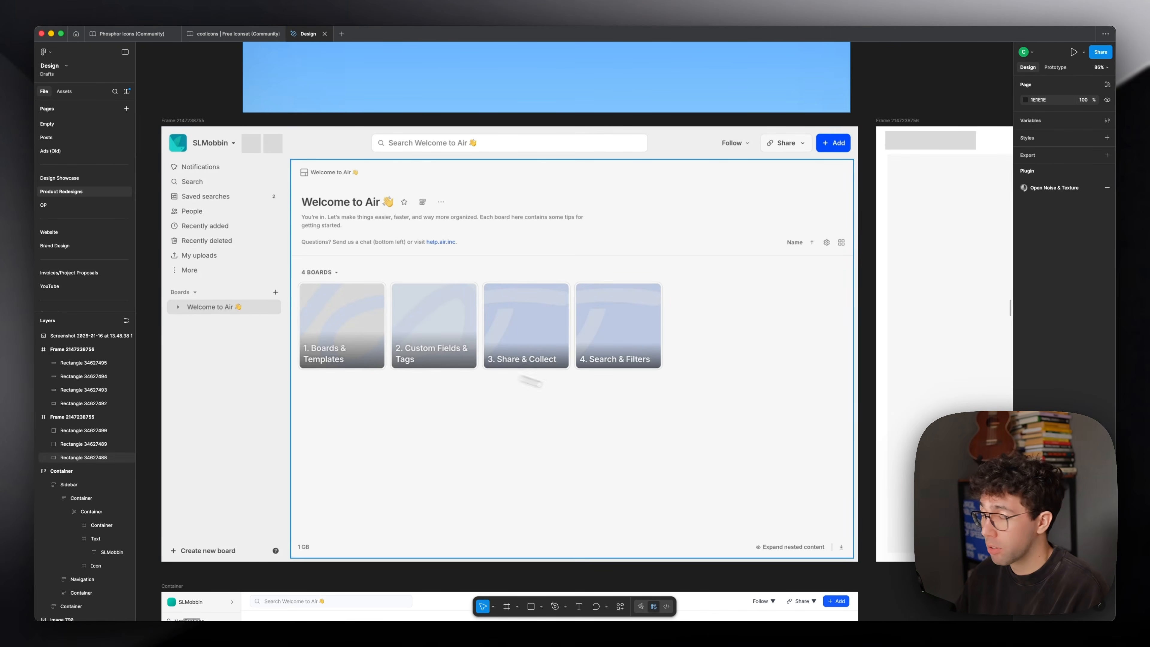
drag(856, 373, 239, 335)
drag(428, 448, 946, 438)
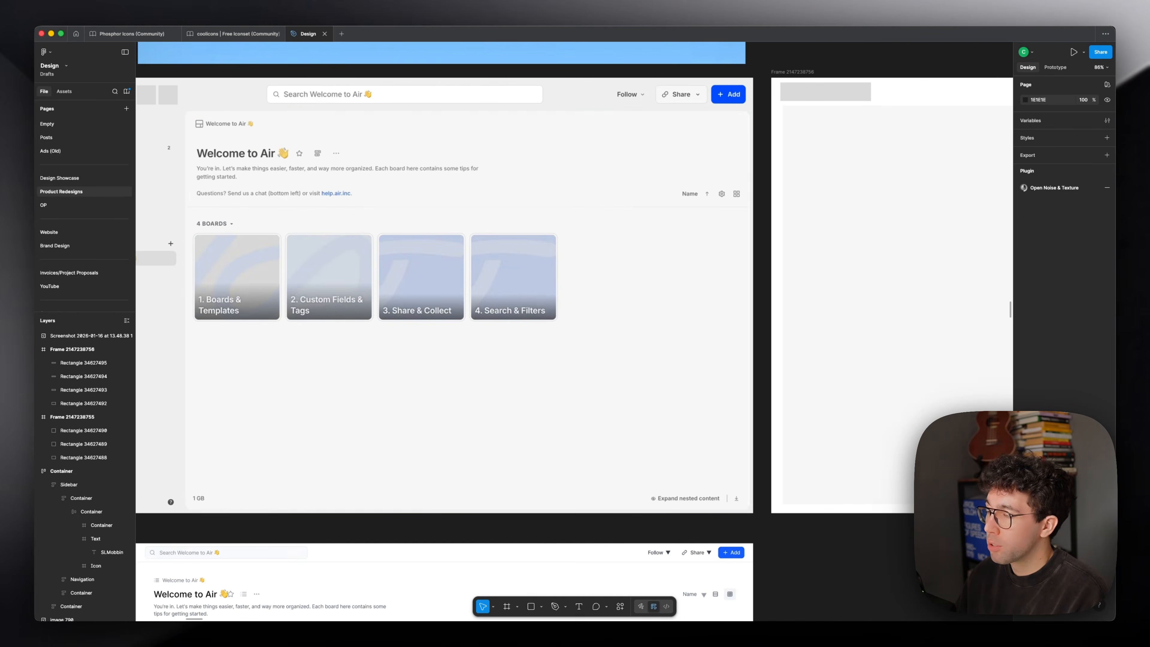
drag(331, 211, 527, 230)
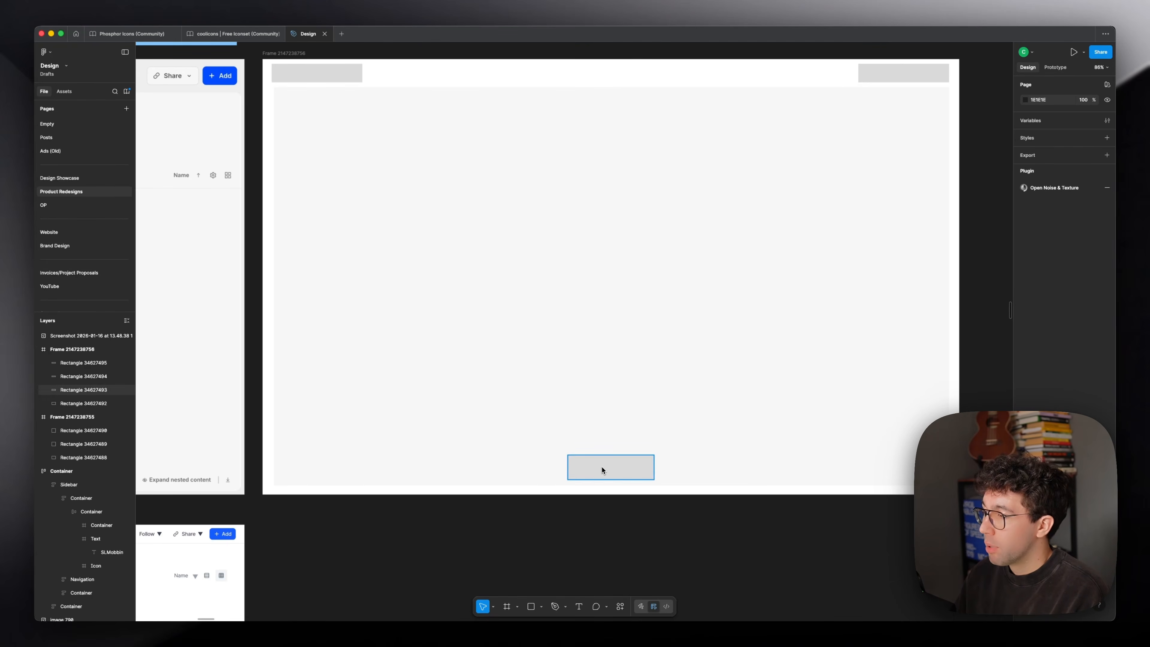
drag(258, 289, 856, 292)
drag(562, 381, 129, 377)
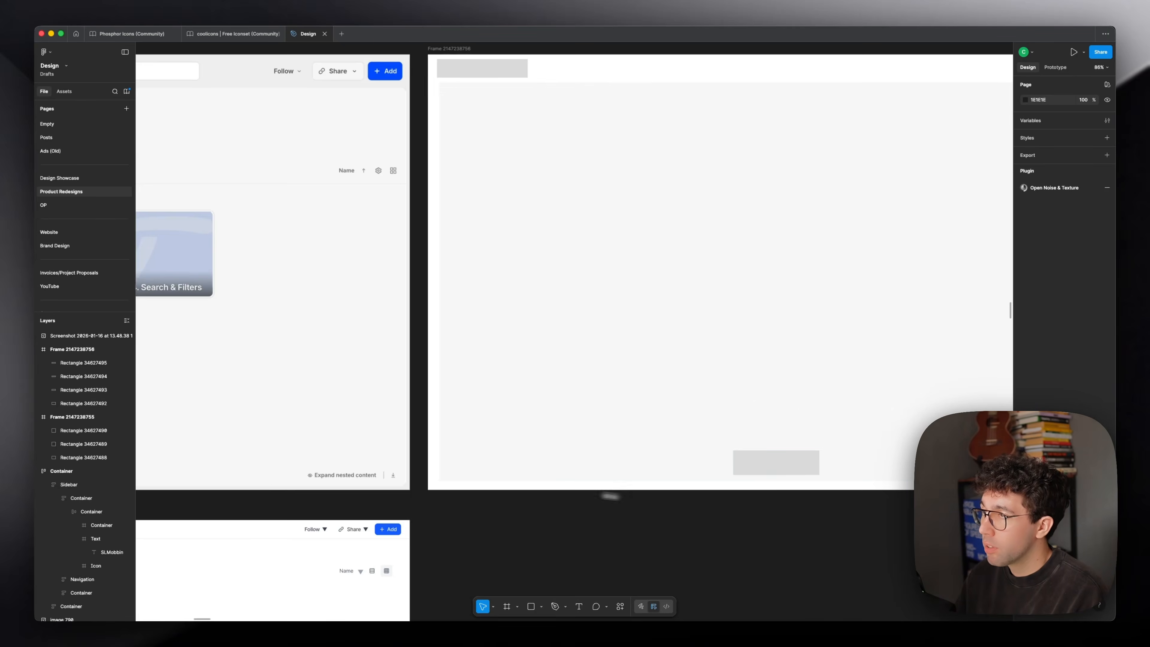
scroll(776, 460, left, 6)
scroll(468, 213, left, 4)
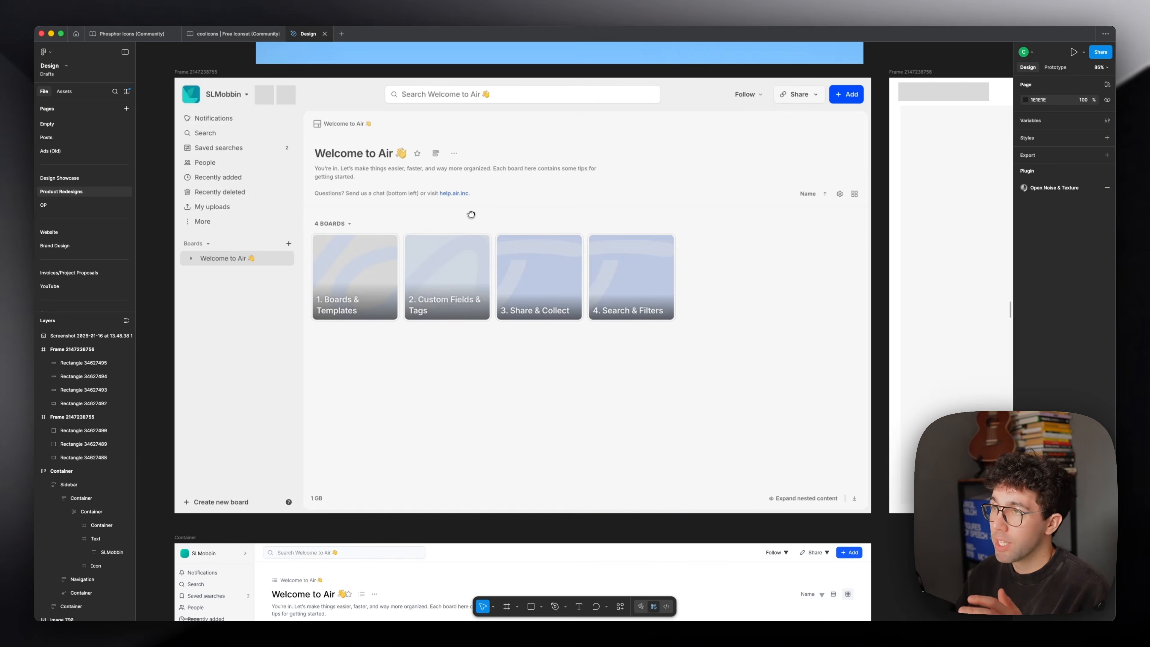
- Draw a rectangle about 1811 × 137 across the top of the simplified frame's content area, and delete it
scroll(468, 212, right, 3)
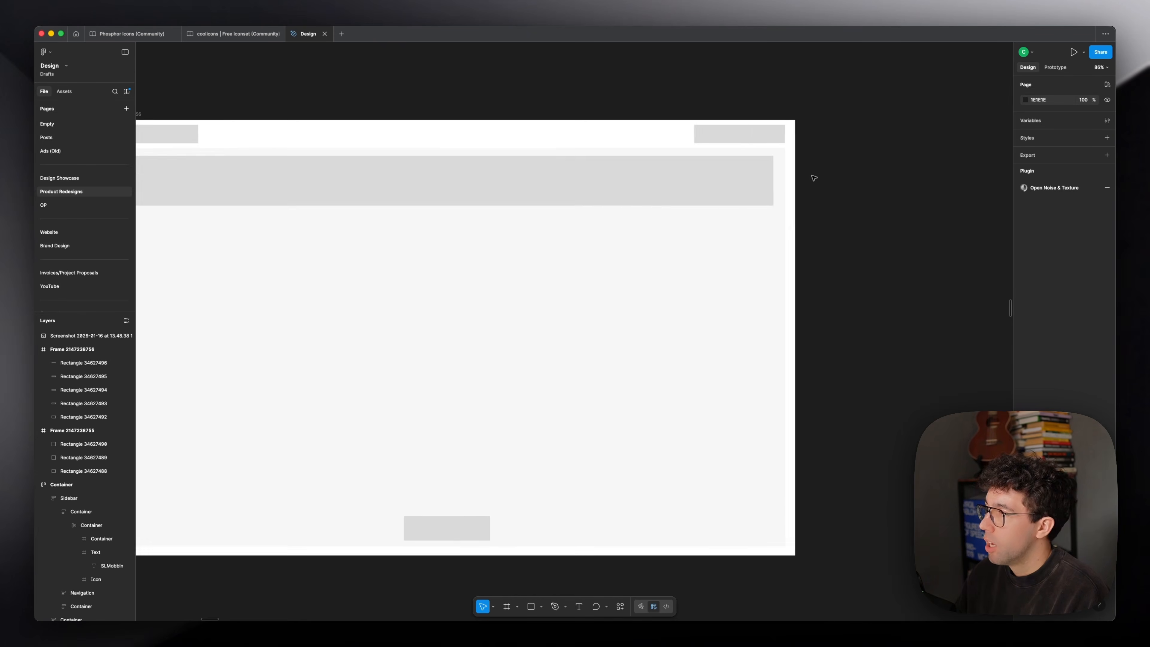
scroll(813, 177, left, 4)
click(342, 206)
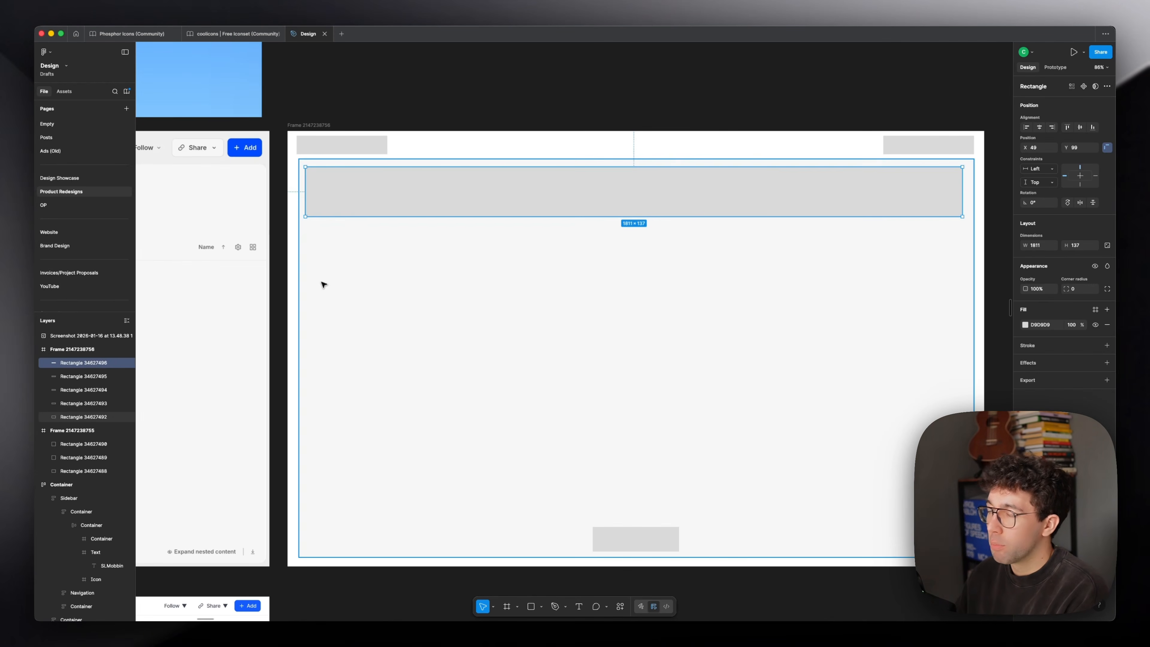
key(Delete)
- Draw a rectangle about 200 × 35 over the original screenshot's Name sorting and view controls
scroll(317, 285, left, 5)
key(r)
drag(423, 256, 496, 268)
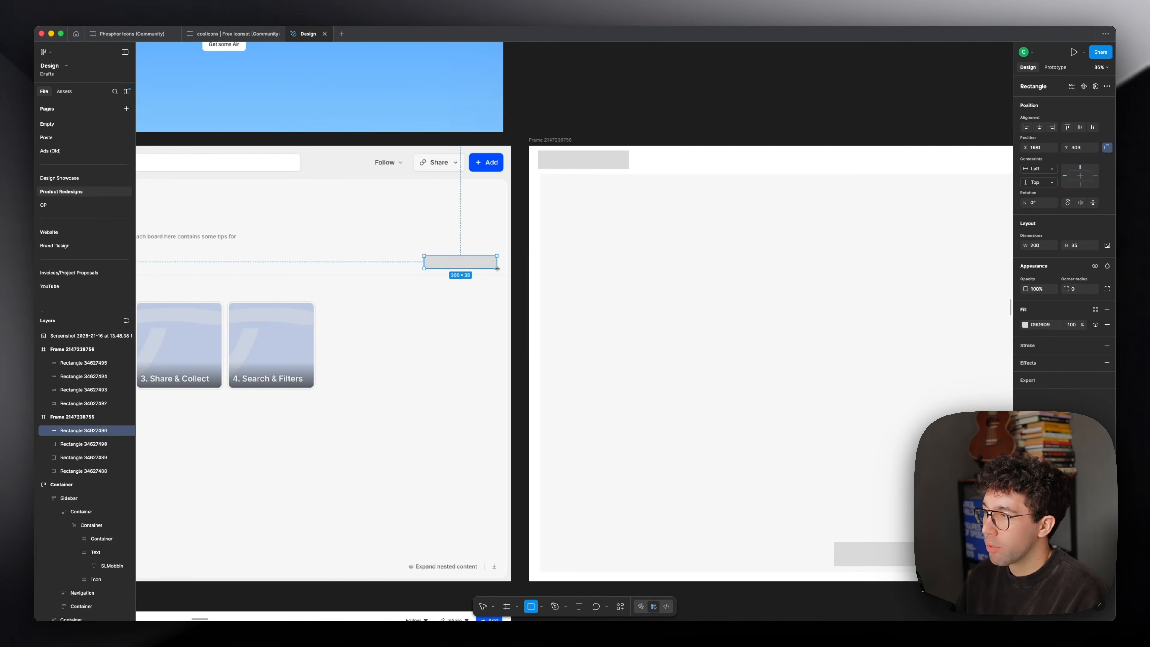
- Delete the rectangle drawn over the original screenshot's Name sorting and view controls
key(Delete)
scroll(452, 400, left, 5)
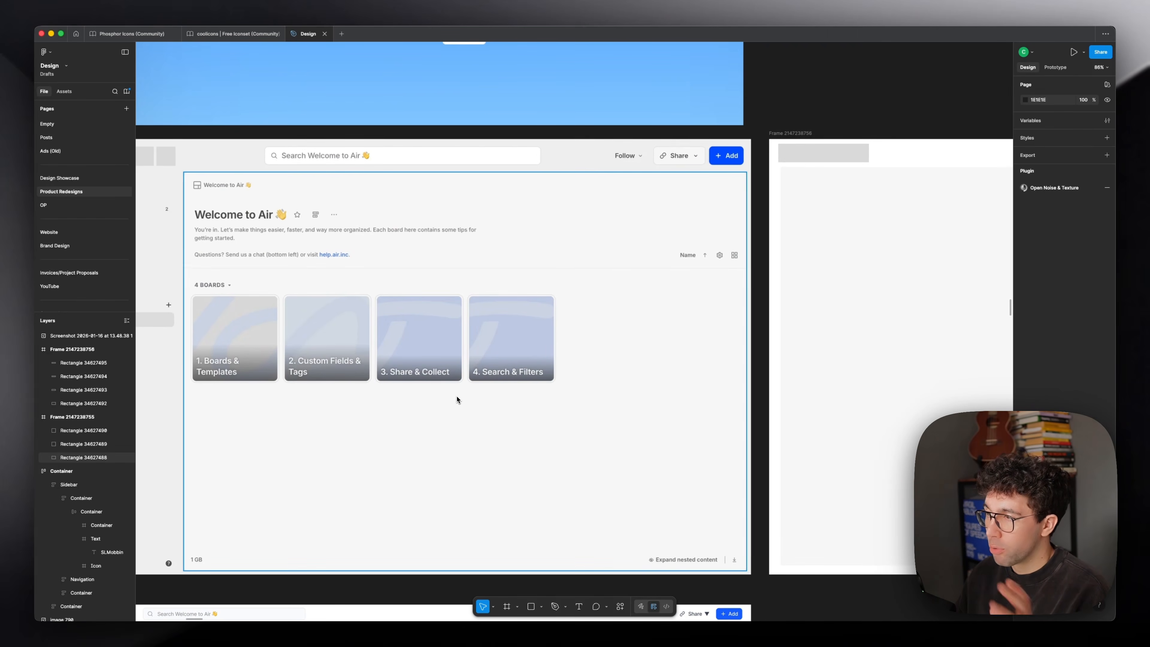
scroll(456, 400, left, 3)
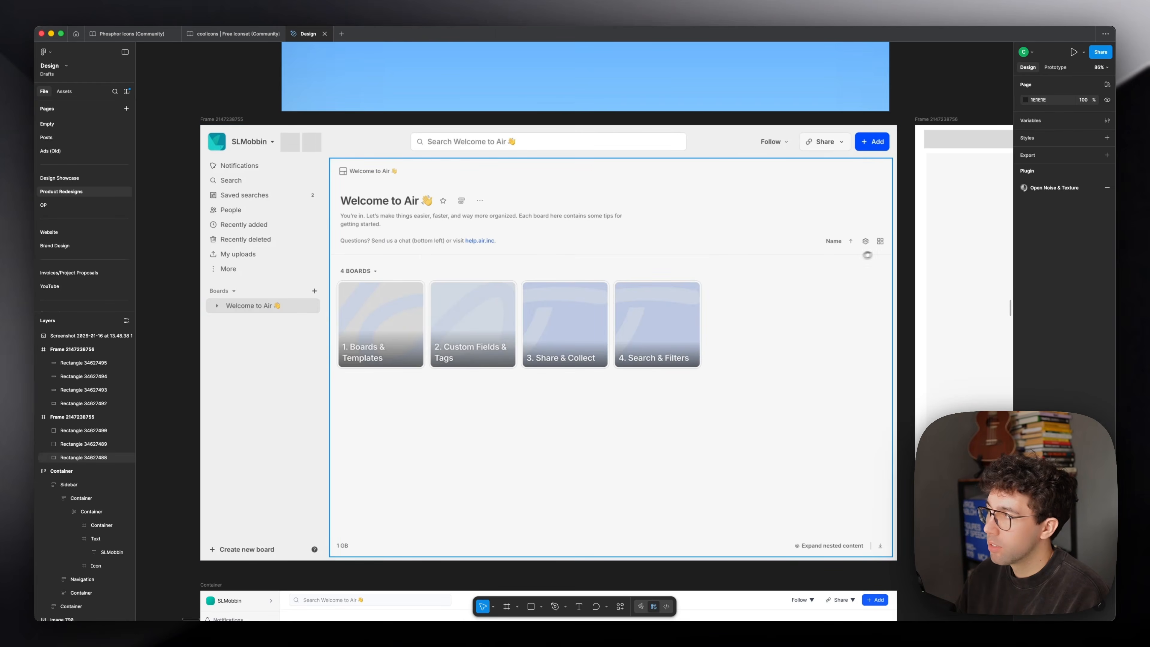
- Duplicate the centred 238 × 68 bottom block to both bottom corners of the simplified frame's content area
scroll(218, 269, right, 12)
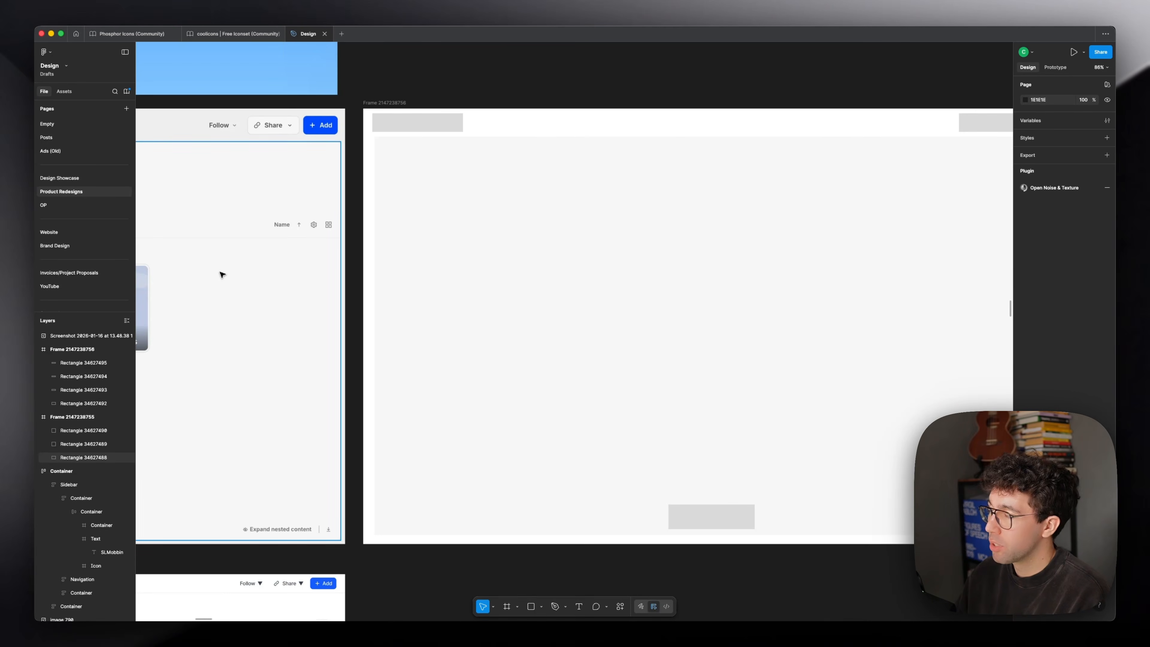
click(691, 509)
drag(715, 518, 435, 511)
drag(282, 464, 931, 395)
drag(335, 246, 348, 247)
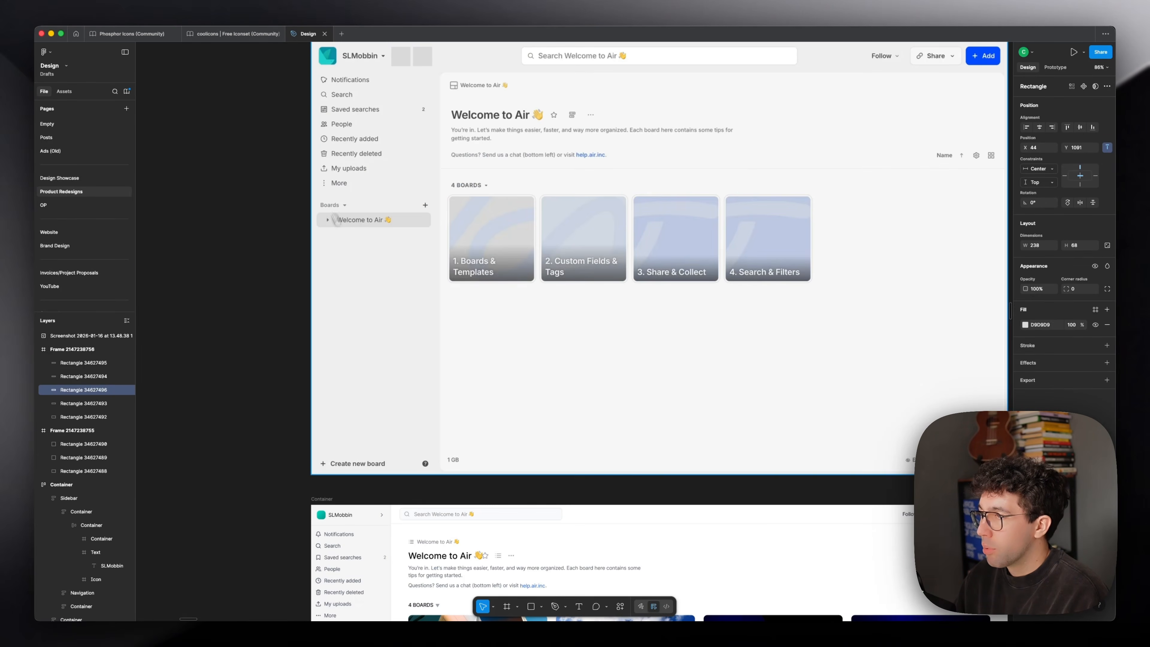
scroll(686, 363, left, 5)
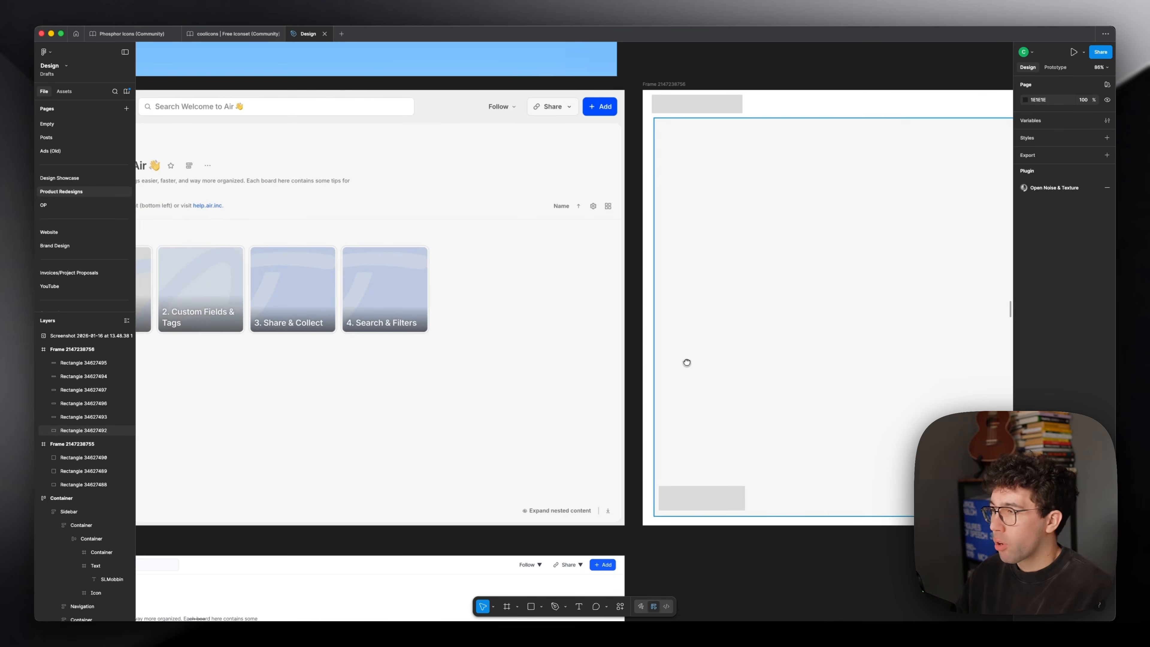
scroll(686, 363, right, 9)
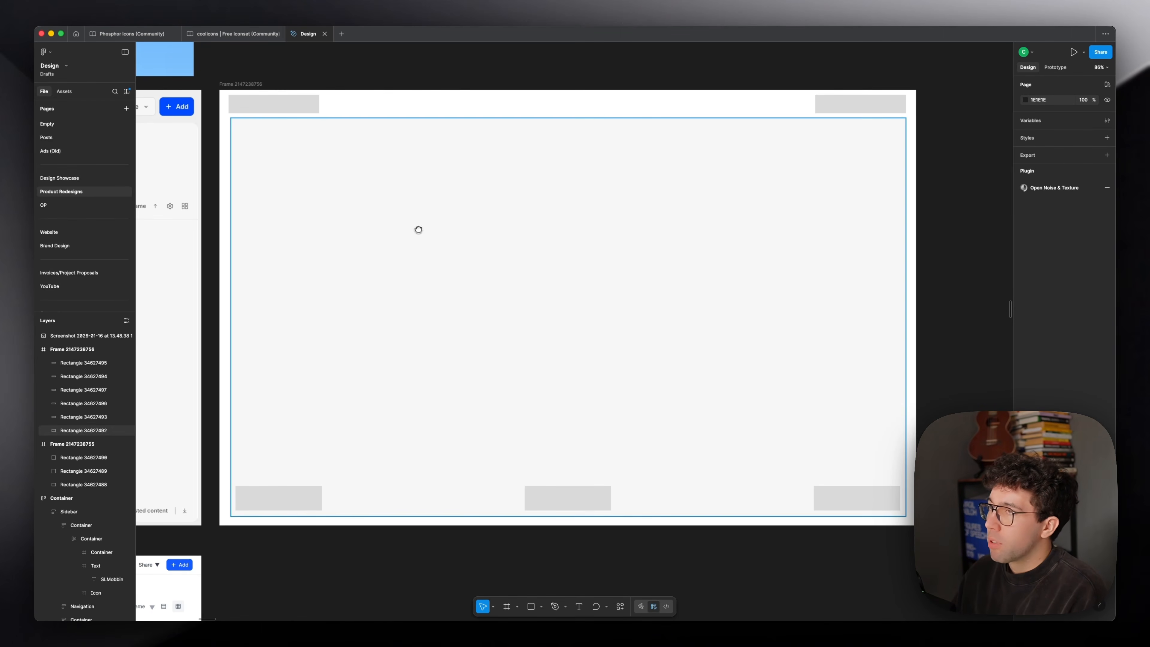
- Try marking the original screenshot's sidebar navigation items, from Notifications to More, with a rectangle, and delete it
drag(367, 238, 864, 241)
drag(706, 233, 901, 244)
drag(799, 240, 835, 262)
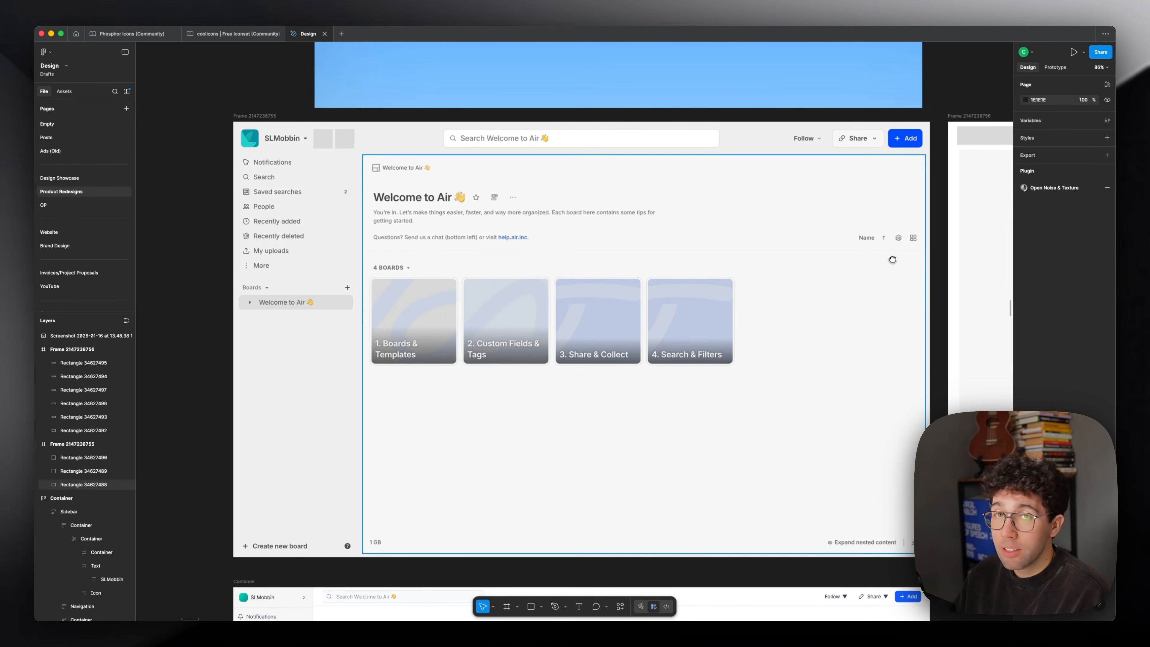
key(r)
drag(239, 158, 355, 277)
key(Delete)
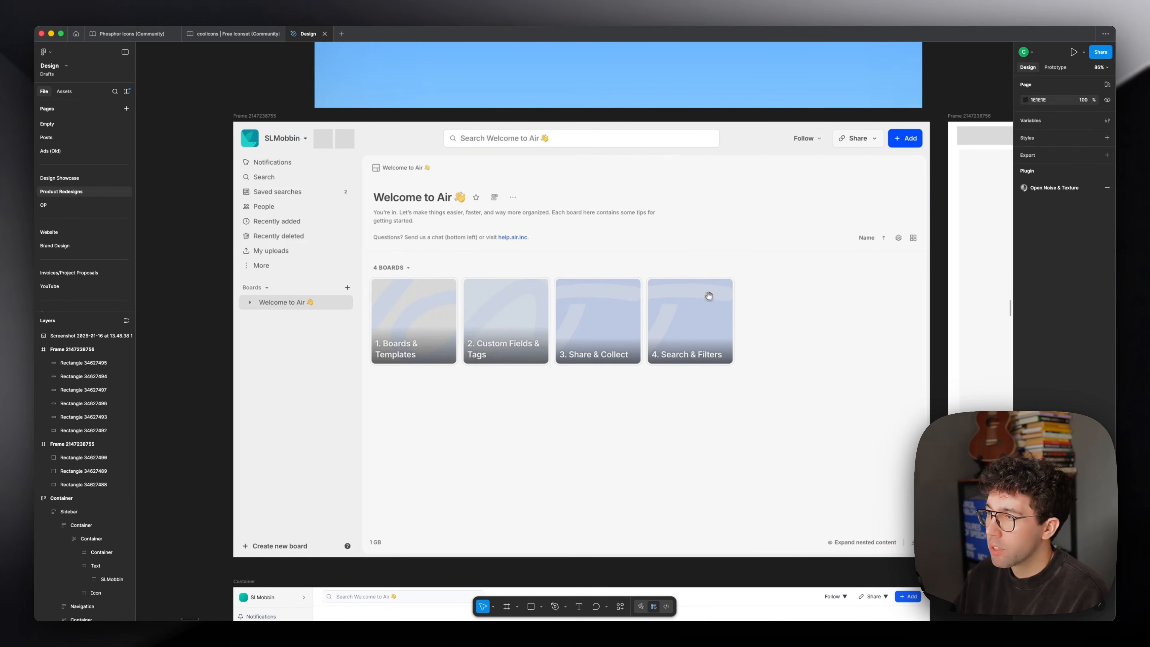
- Add a 250 × 51 block in the middle of the simplified frame's header, and check the header and bottom blocks
drag(732, 304, 30, 251)
click(576, 471)
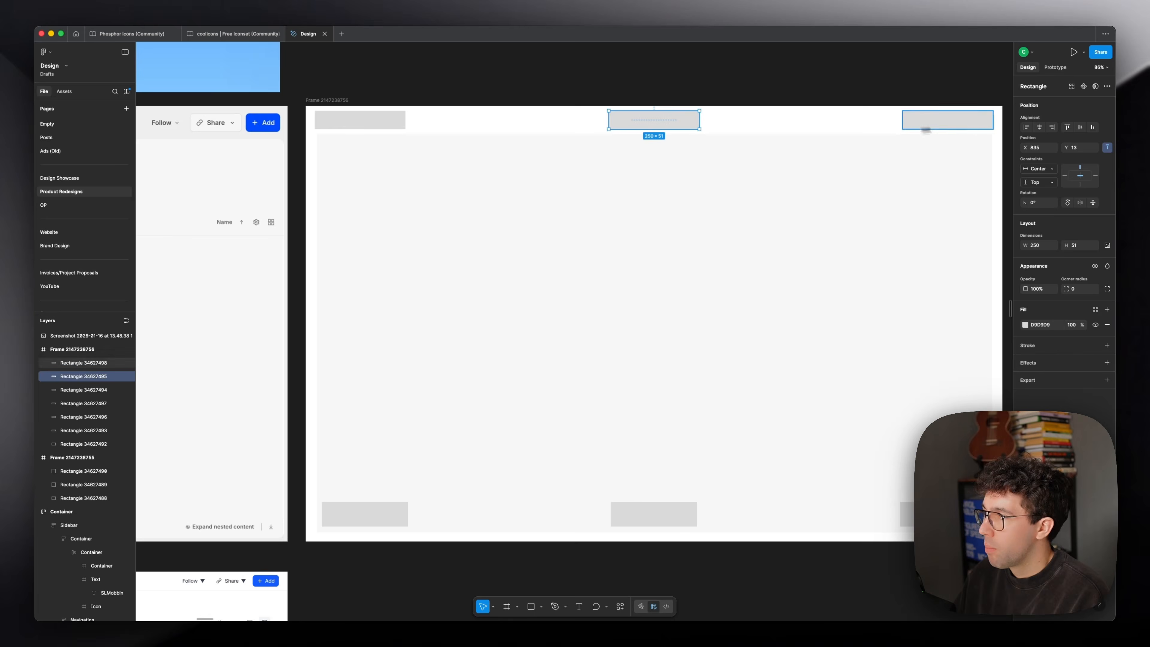
click(934, 126)
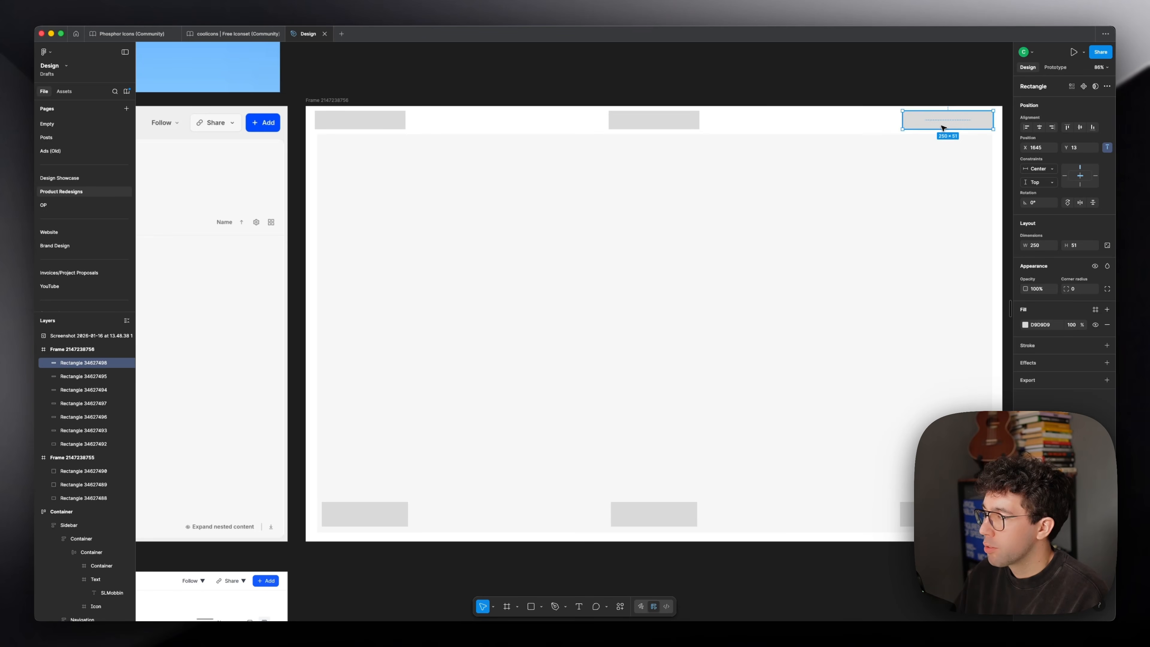
click(650, 124)
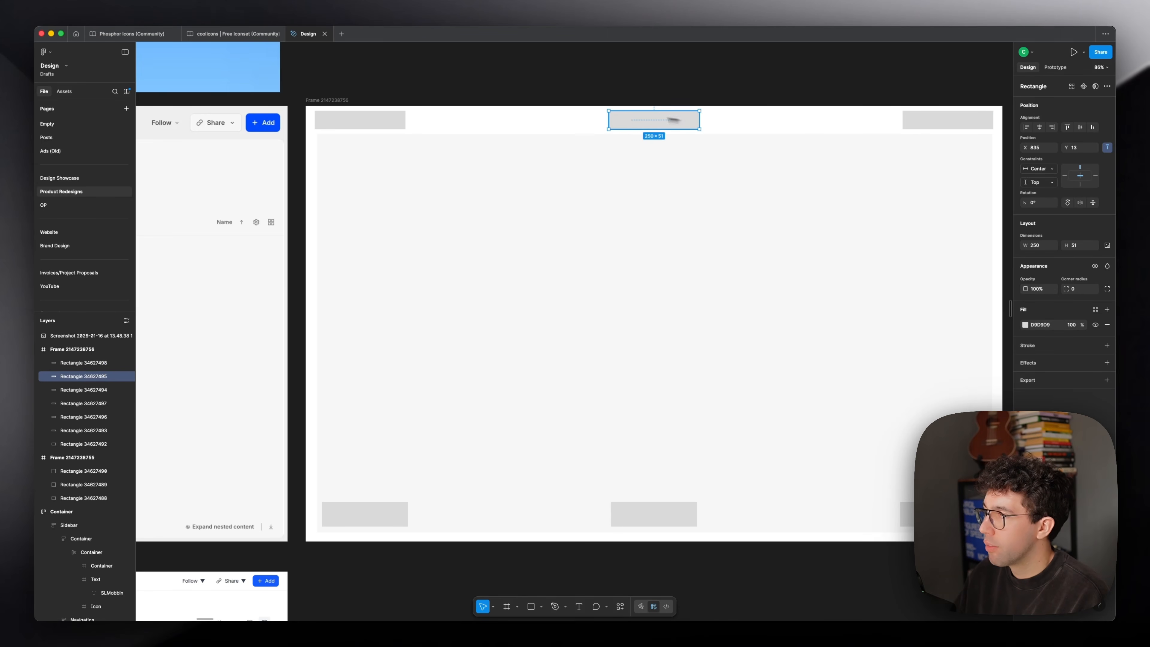
click(359, 120)
click(384, 512)
scroll(384, 498, down, 1)
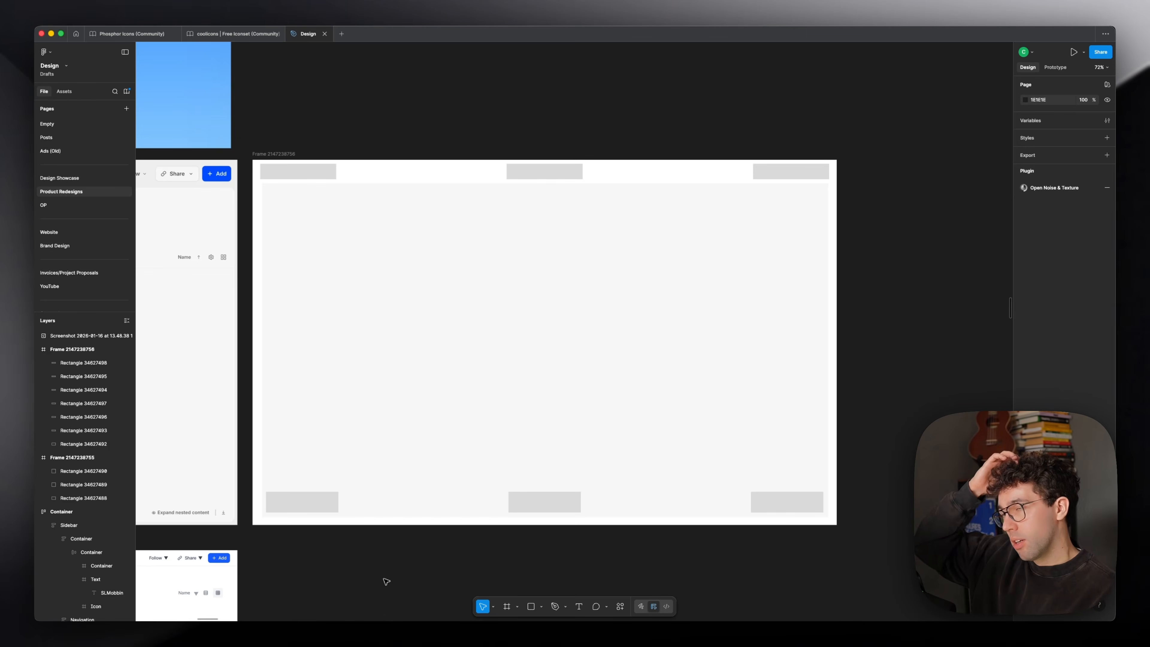
- Compare the simplified frame with the landing page and original screenshots, and place a duplicate of the frame directly below it
scroll(441, 208, left, 10)
scroll(441, 207, up, 5)
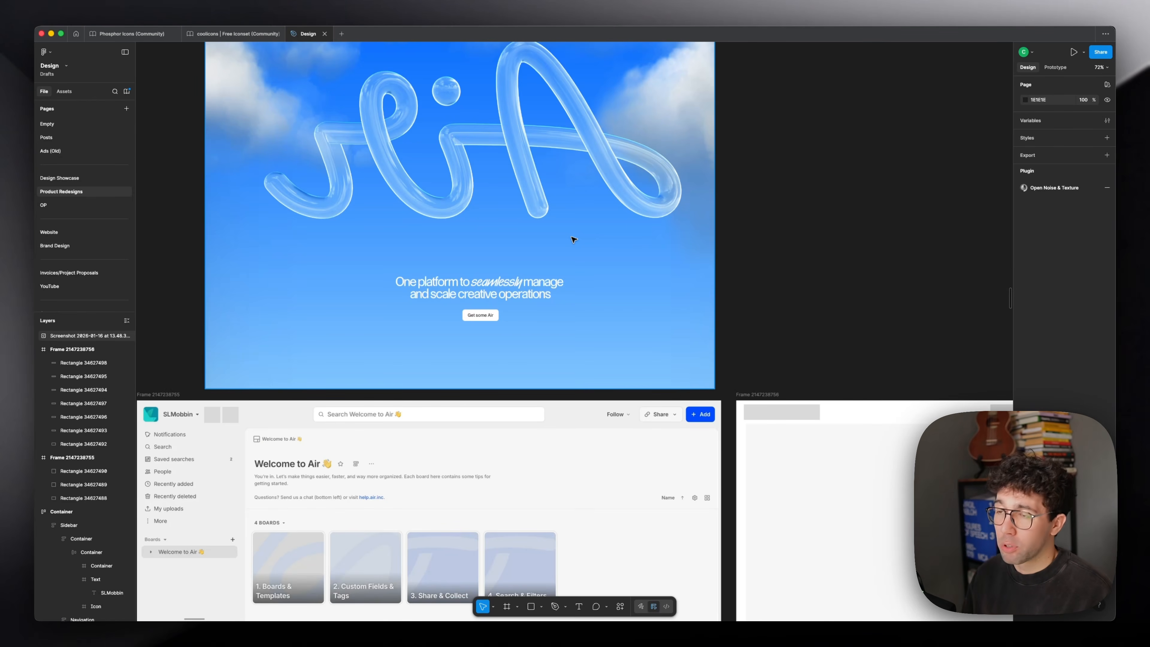
scroll(573, 239, down, 5)
scroll(573, 239, right, 10)
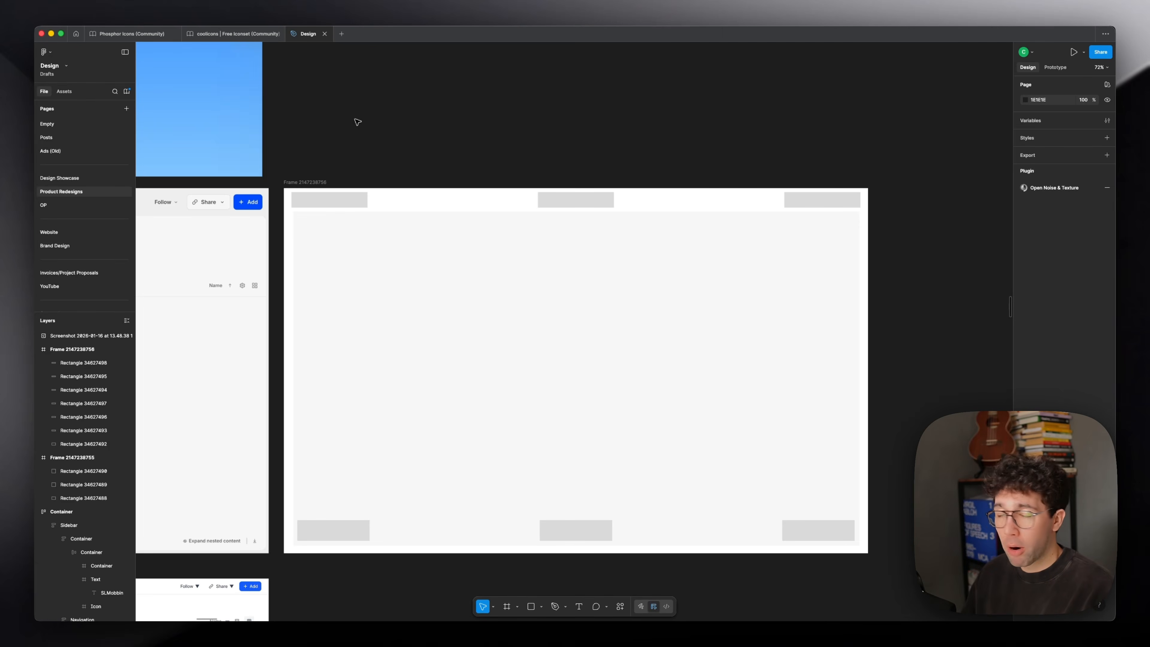
drag(357, 121, 432, 97)
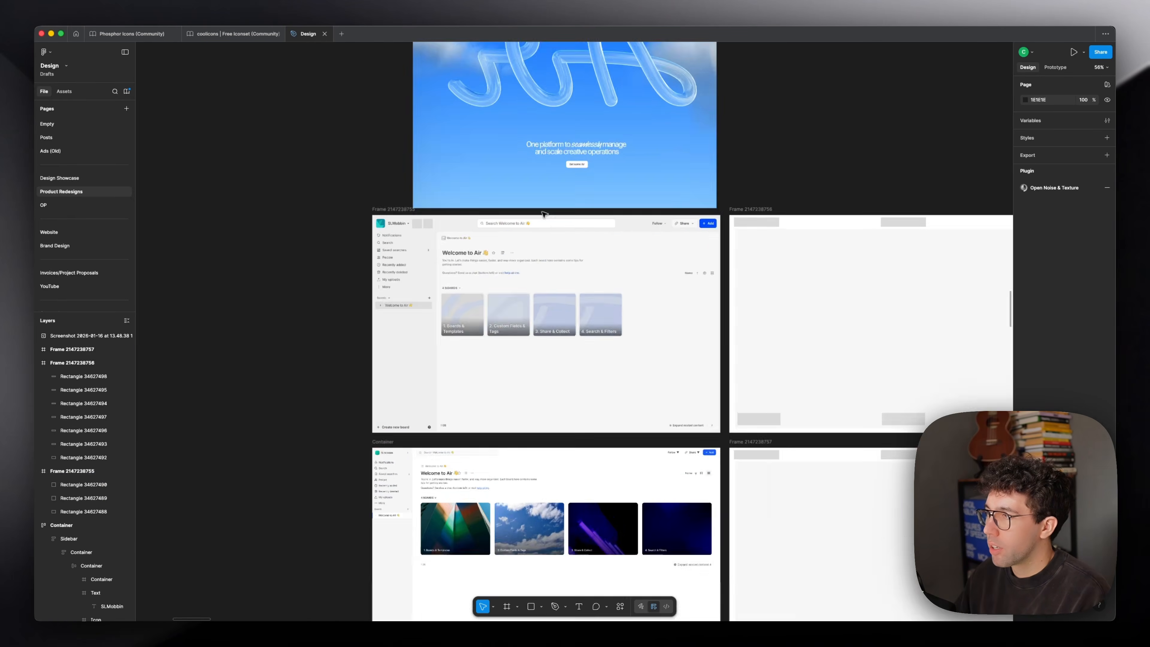
- Move the frame holding the sidebar and content rectangles off the original screenshot onto the empty canvas beside it
scroll(544, 214, down, 3)
drag(429, 208, 188, 207)
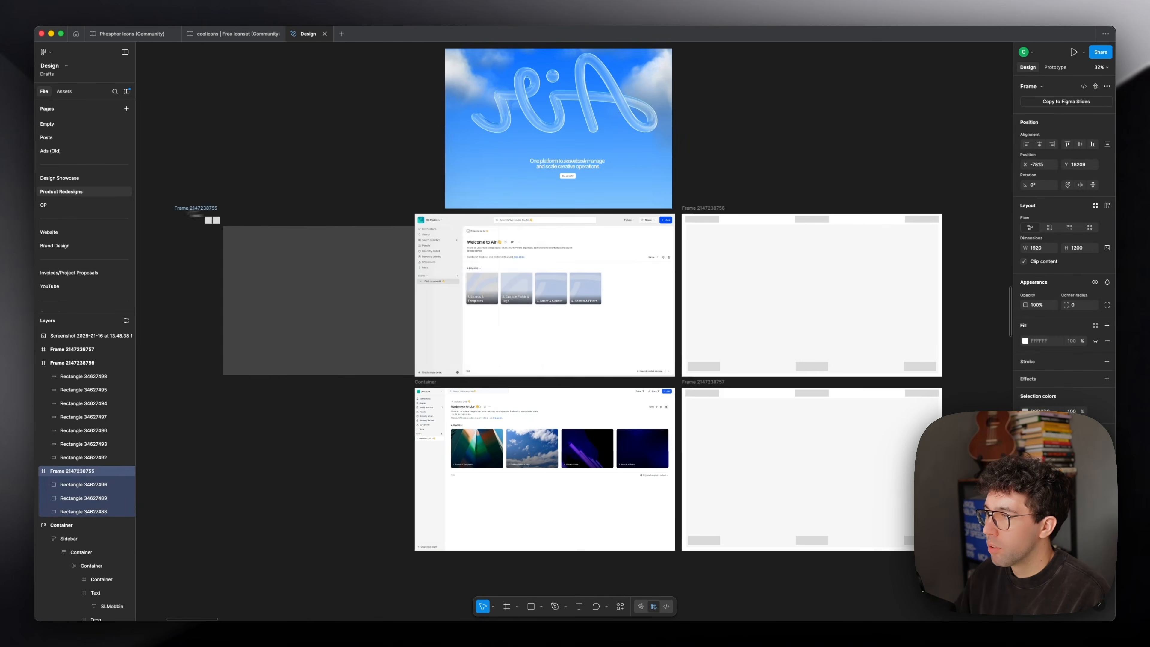
drag(158, 201, 149, 203)
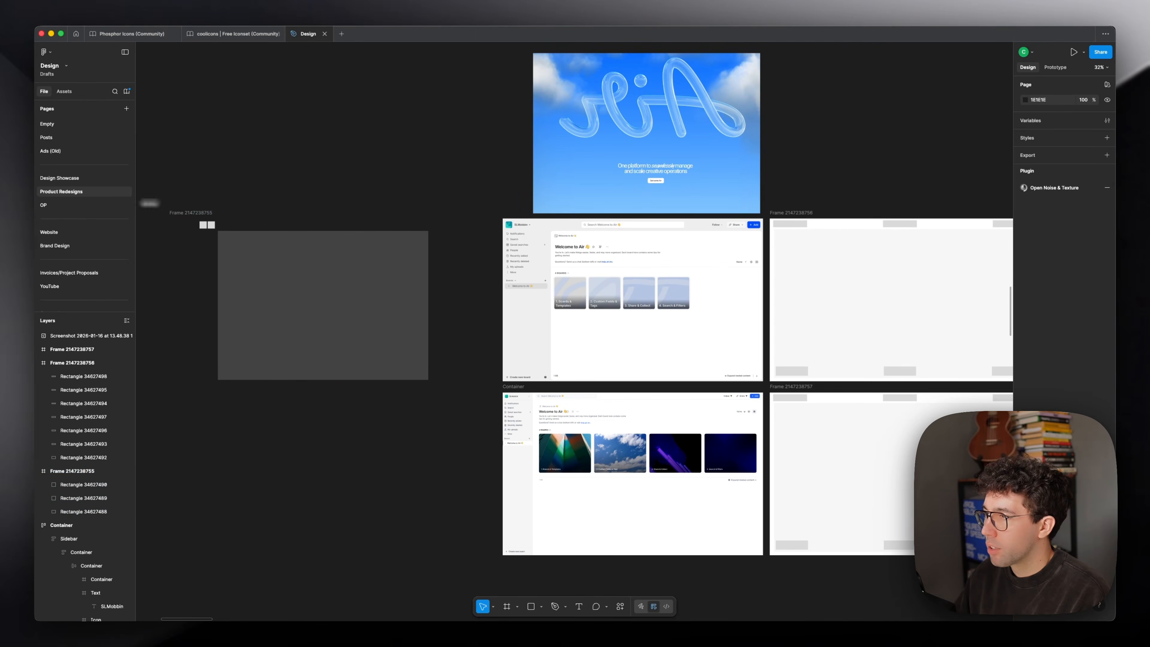
- Nudge the account name text over the screenshot's workspace title to X 87, Y 36, and adjust its font size
scroll(633, 317, up, 5)
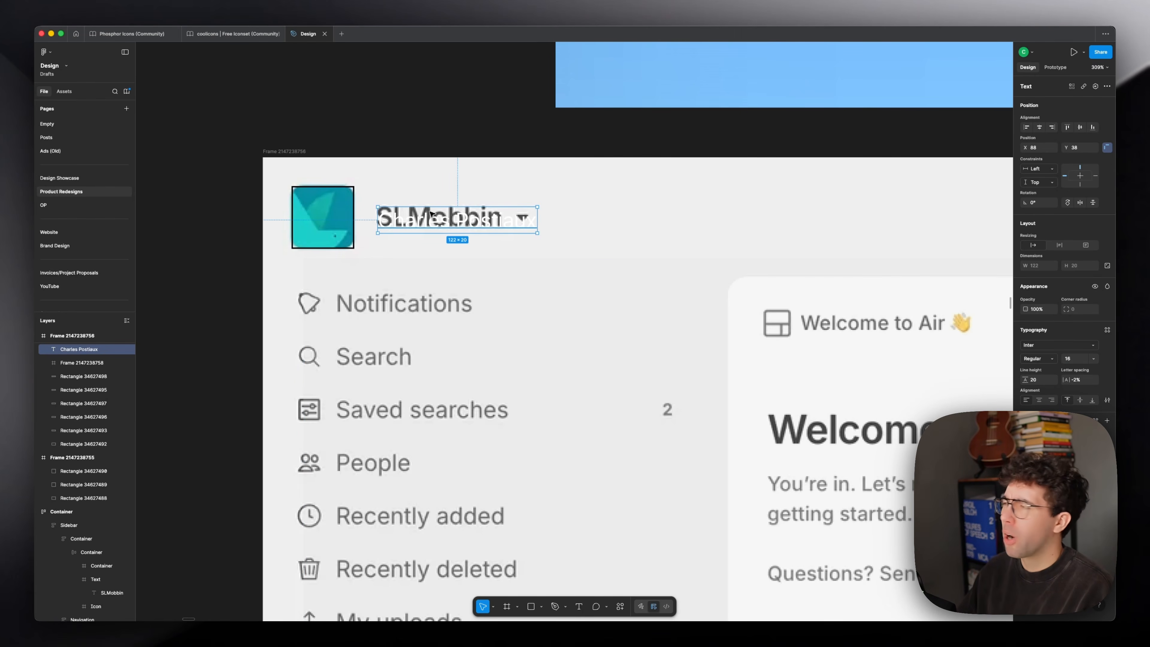
key(Up)
key(Up)
key(Left)
click(1039, 357)
click(1081, 361)
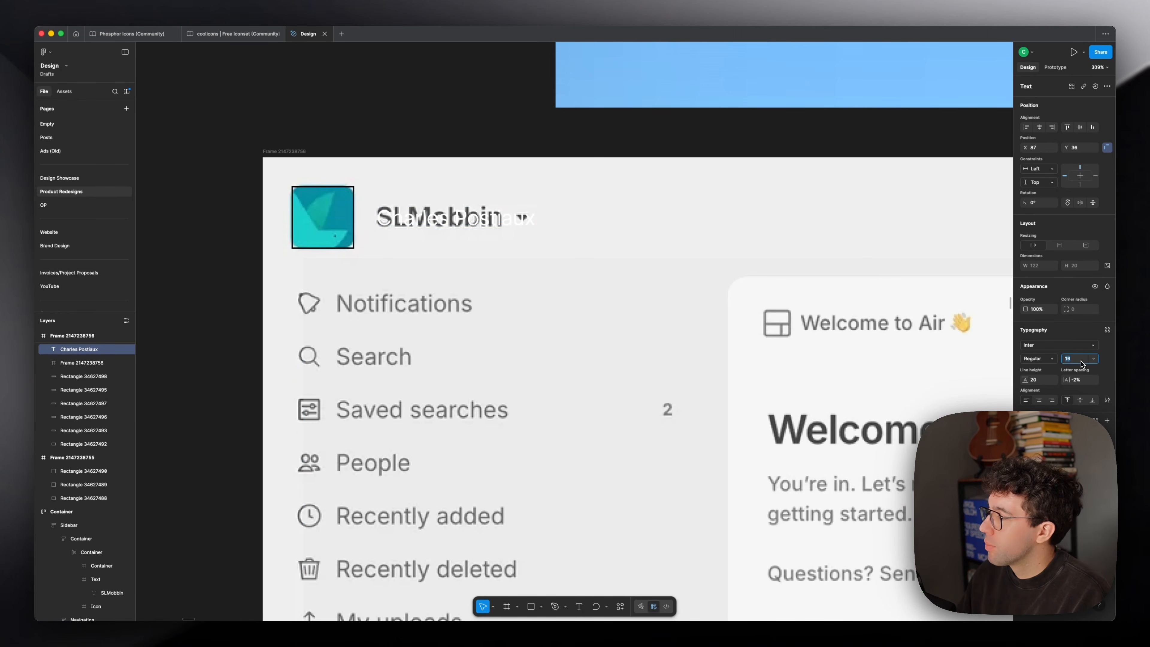
text(12)
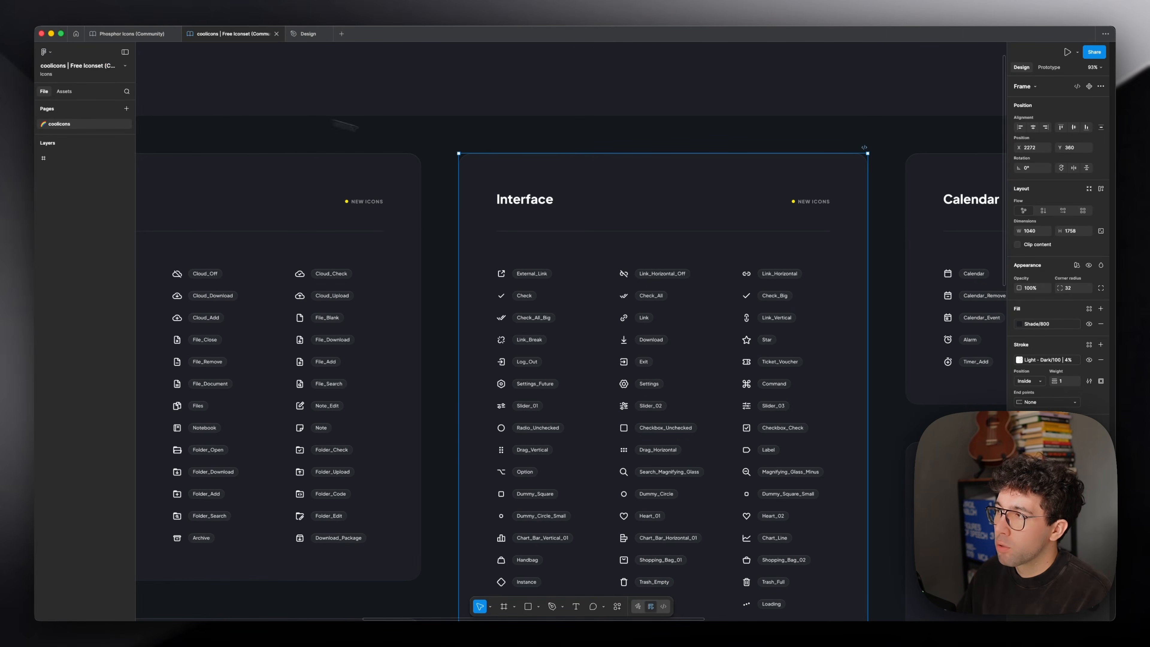
- Switch to the Phosphor Icons library and look through its icon categories for a dropdown arrow
click(375, 129)
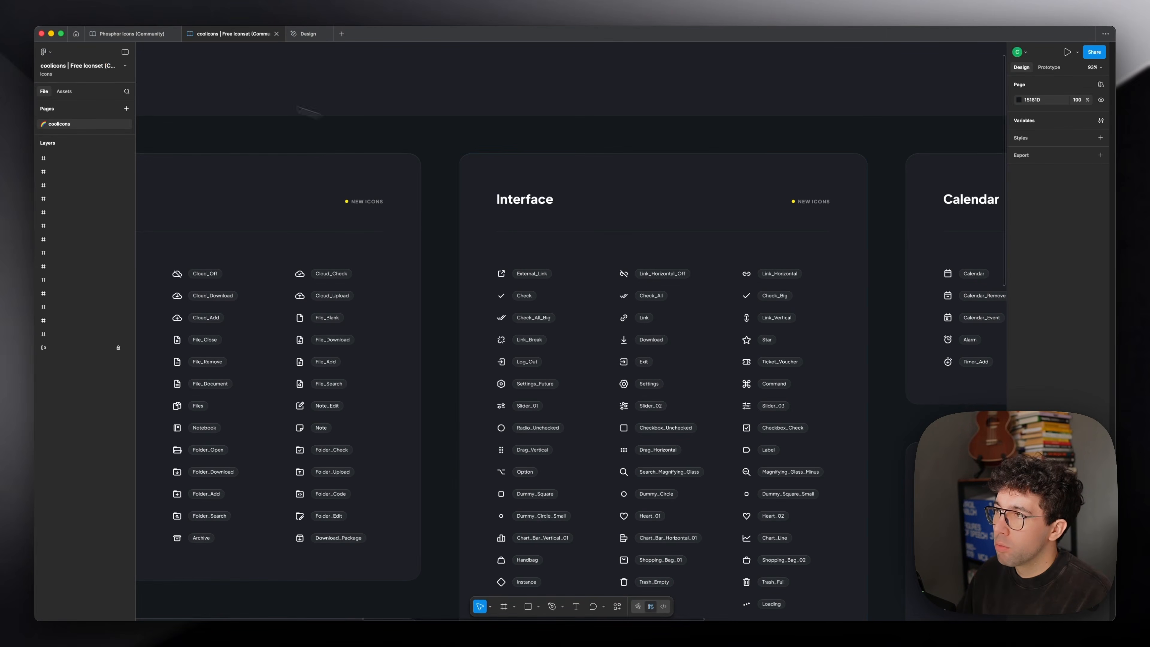
click(138, 38)
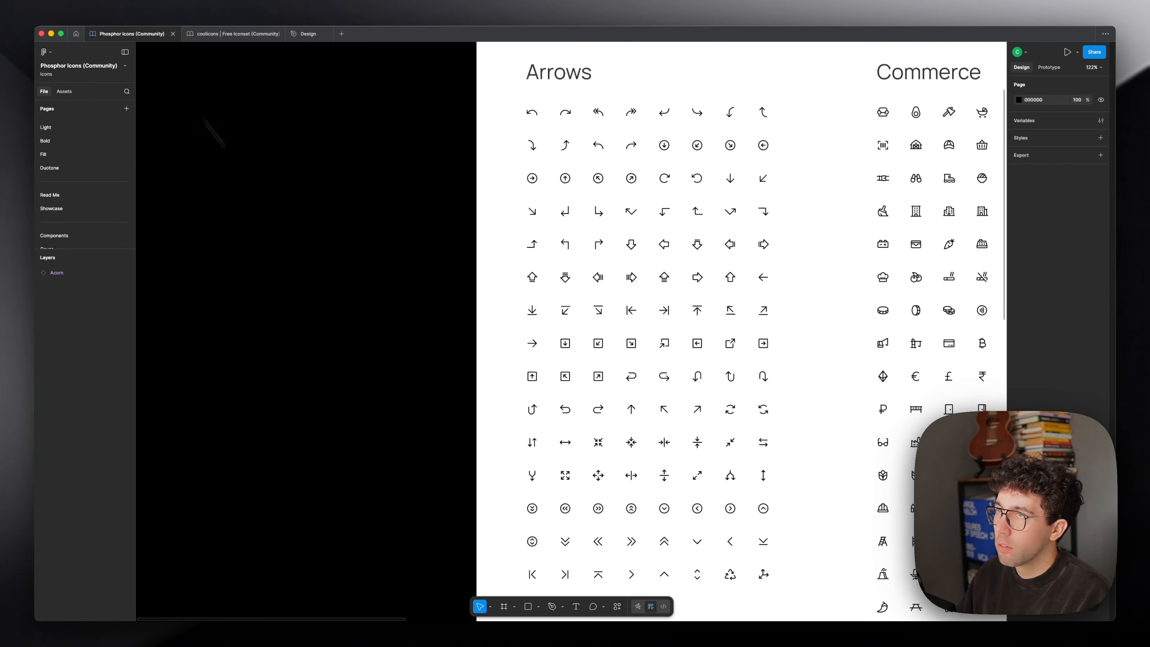
scroll(254, 188, down, 3)
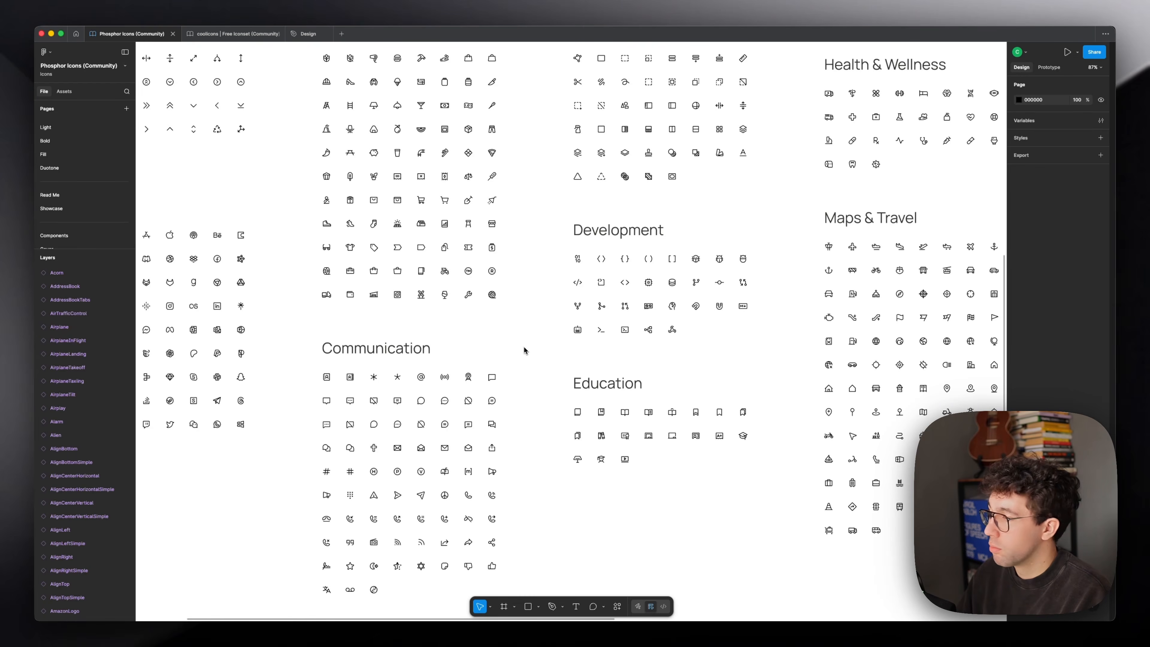
drag(524, 350, 605, 302)
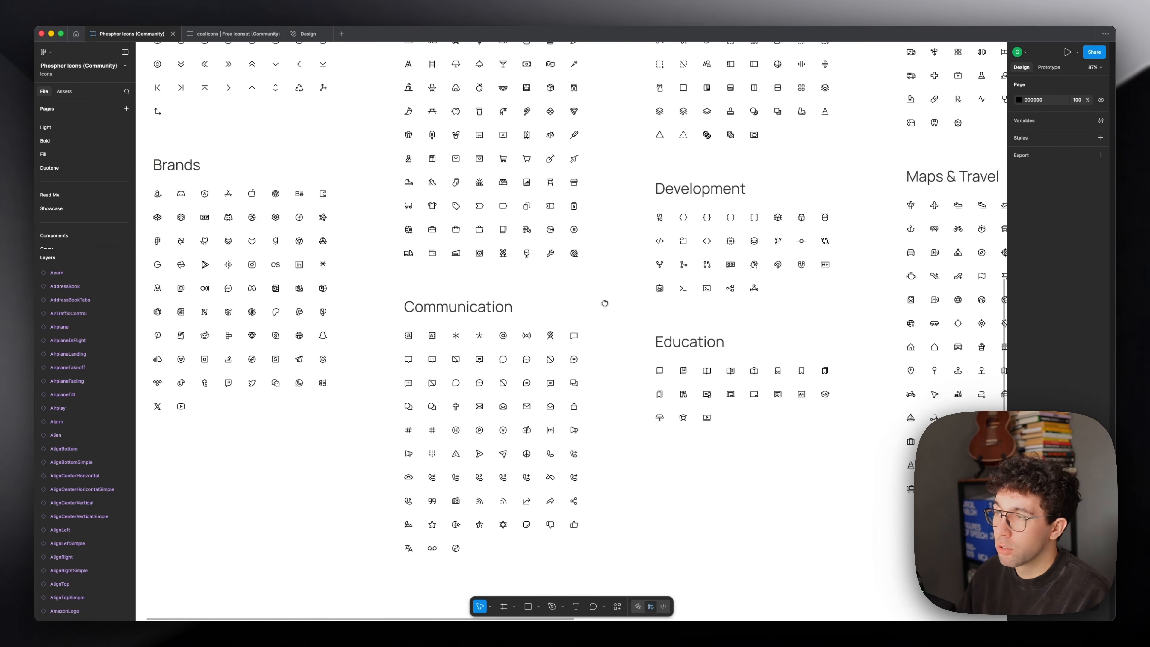
scroll(333, 309, right, 8)
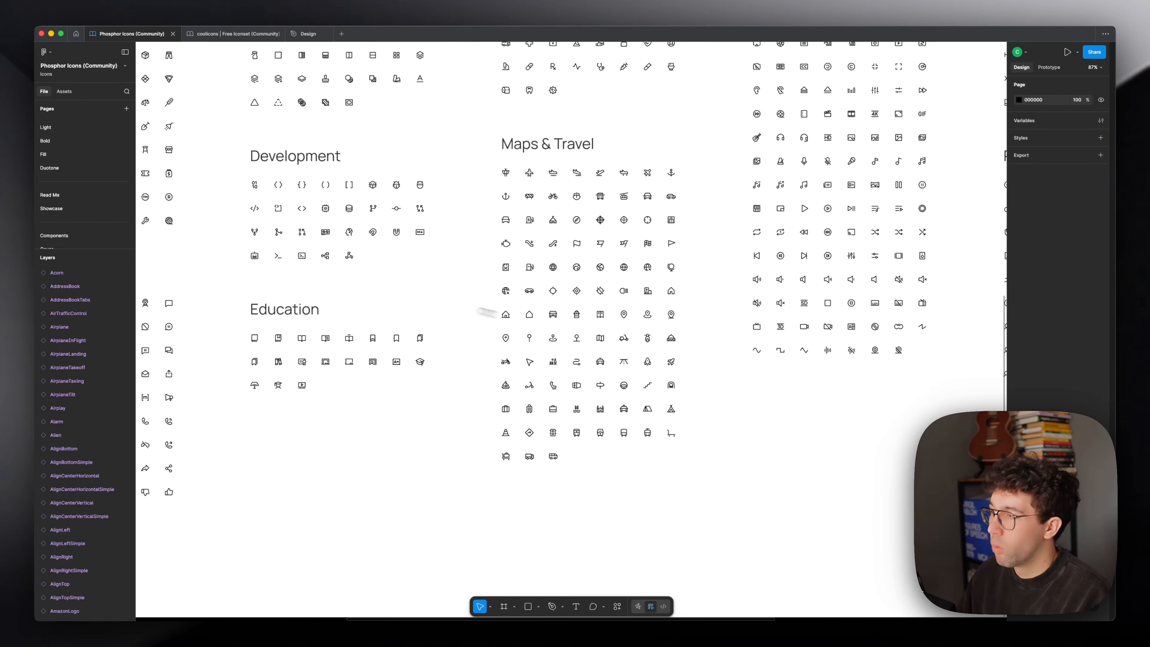
scroll(487, 313, left, 5)
- Switch to the coolicons library and copy its Chevron_Down icon into the design, right beside the account name text
click(235, 34)
scroll(467, 208, down, 5)
drag(467, 208, 630, 217)
scroll(454, 298, up, 1)
scroll(454, 298, up, 3)
drag(219, 310, 235, 289)
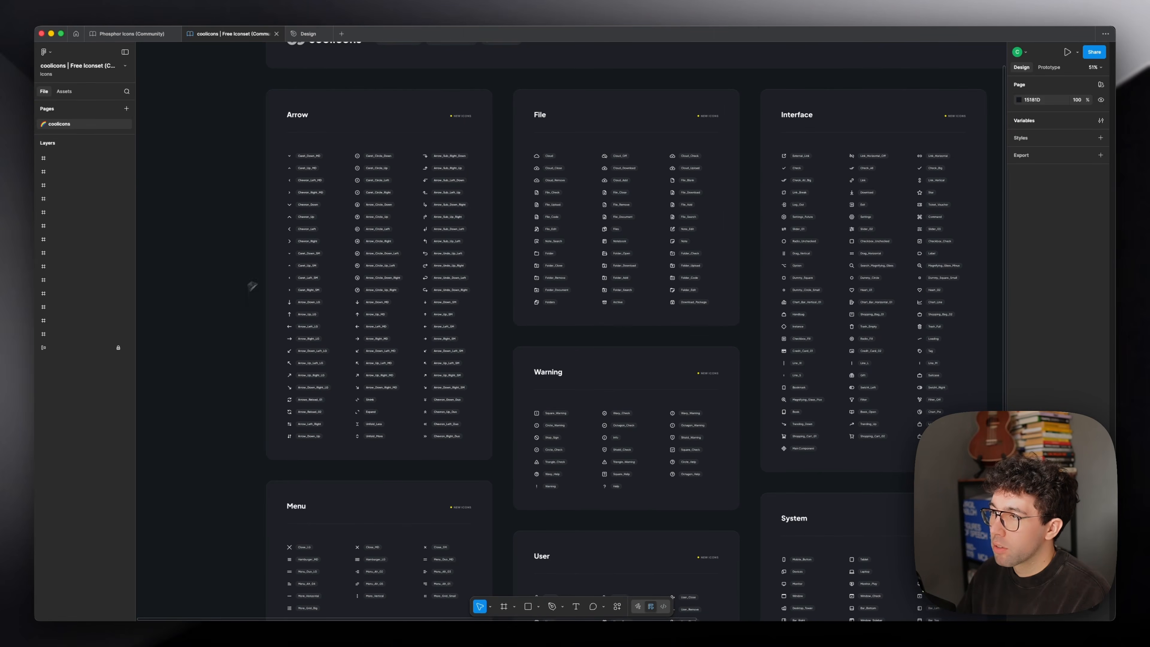
scroll(276, 203, up, 5)
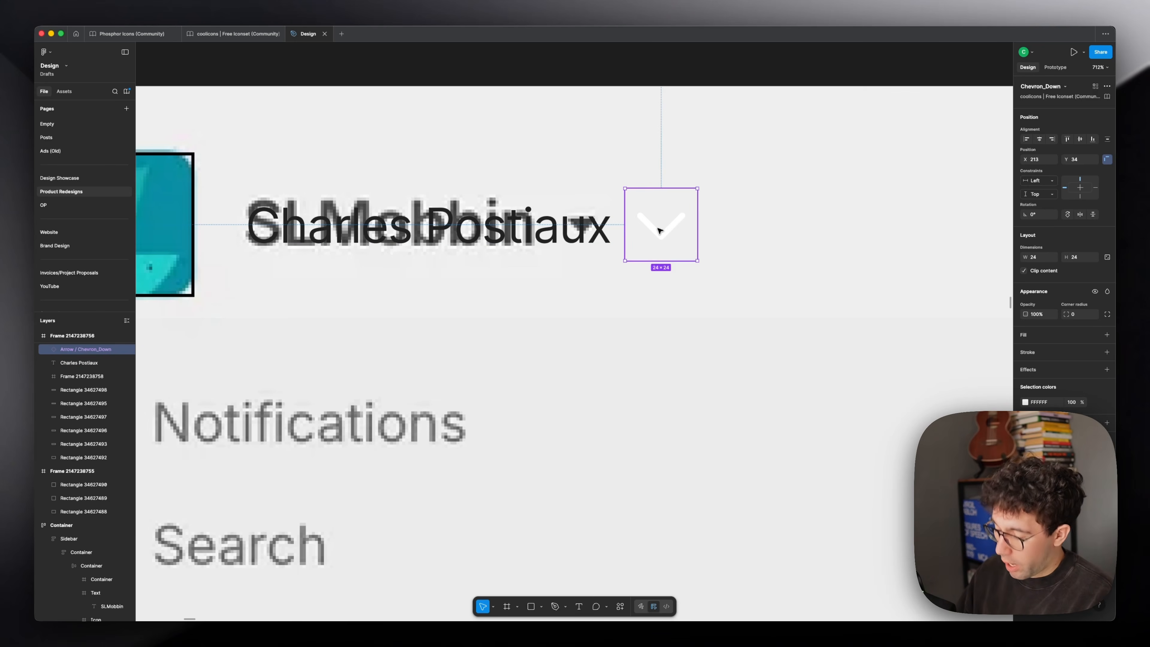
- Wrap the chevron in its own 20 × 20 frame, with the icon inside scaled down to 14 × 14
key(alt+super+g)
double_click(666, 230)
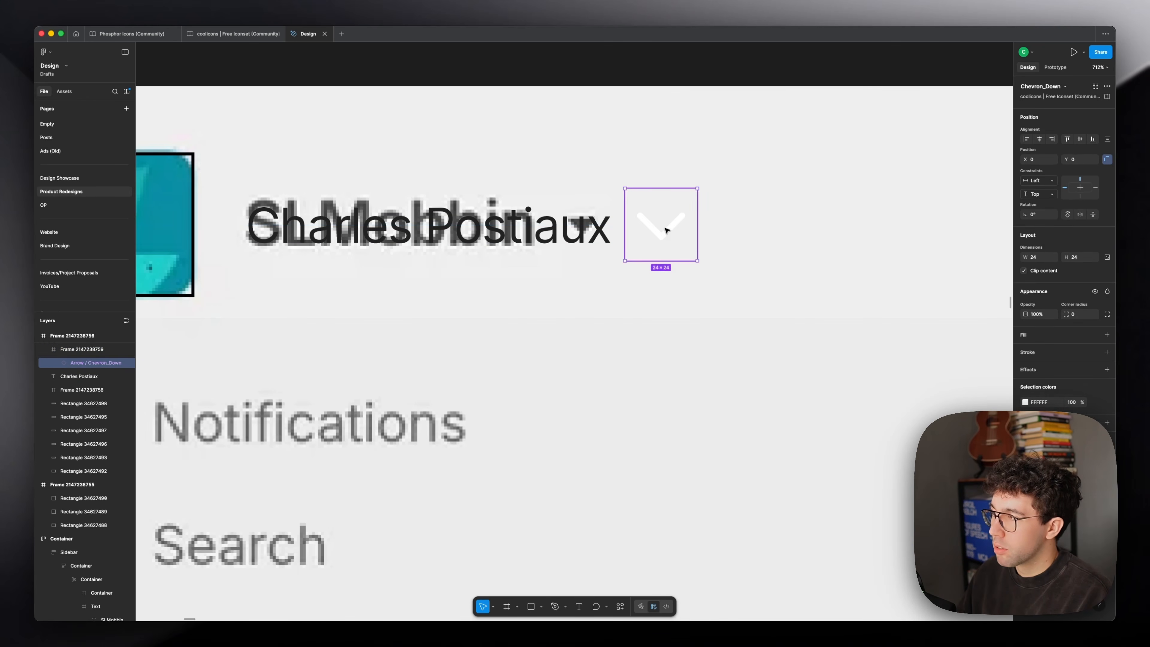
scroll(668, 194, up, 2)
drag(668, 186, 668, 204)
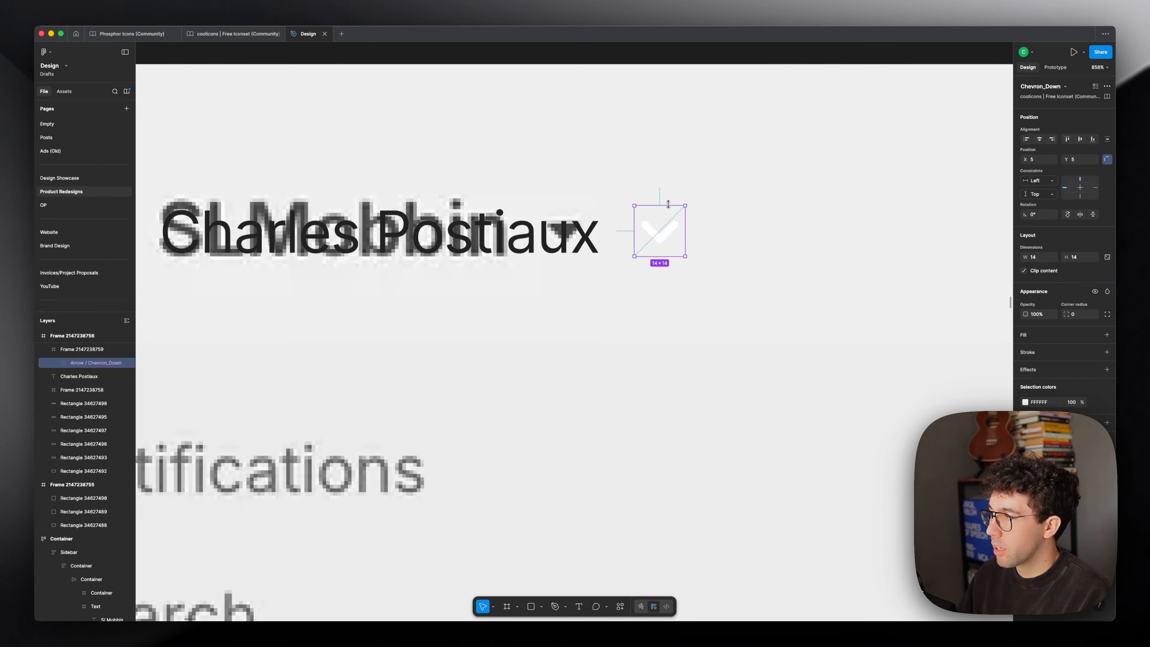
drag(644, 183, 646, 193)
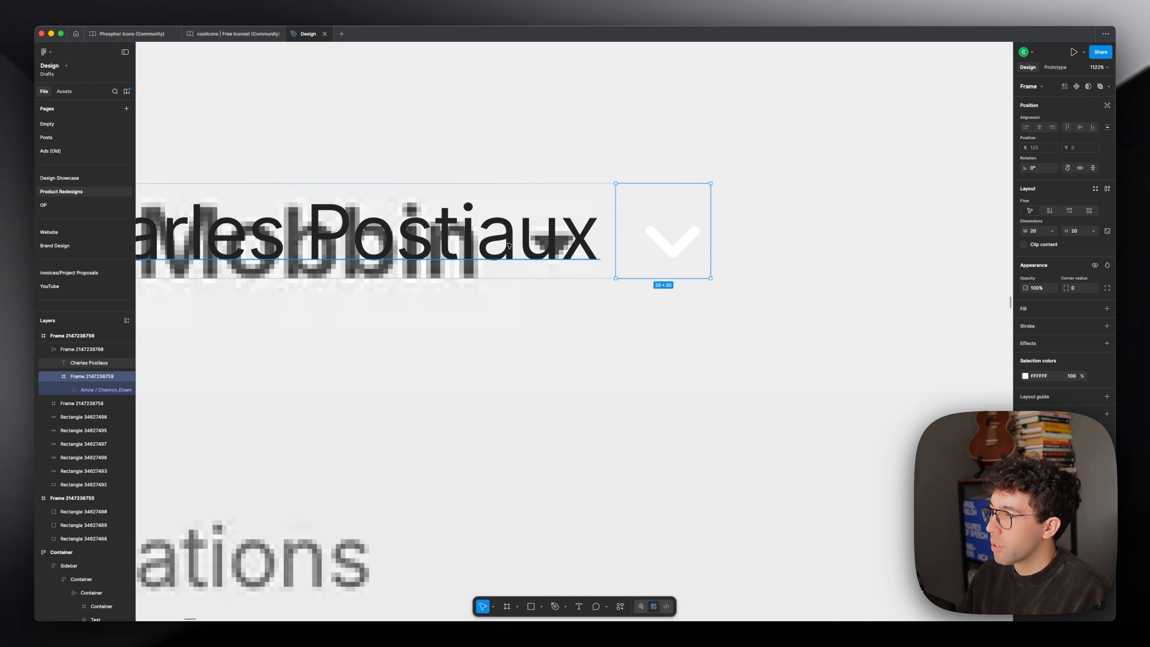
click(585, 241)
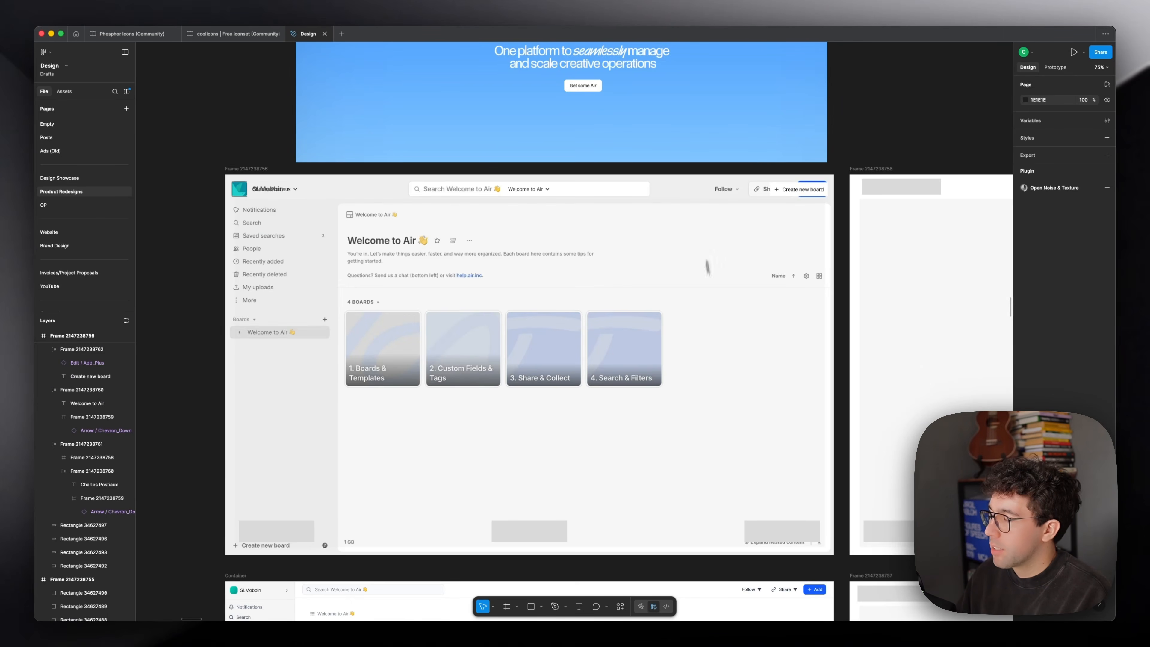
- Delete the blocks in both bottom corners of the simplified frame and of its copy over the screenshot
drag(707, 267, 432, 277)
drag(248, 182, 255, 142)
click(550, 491)
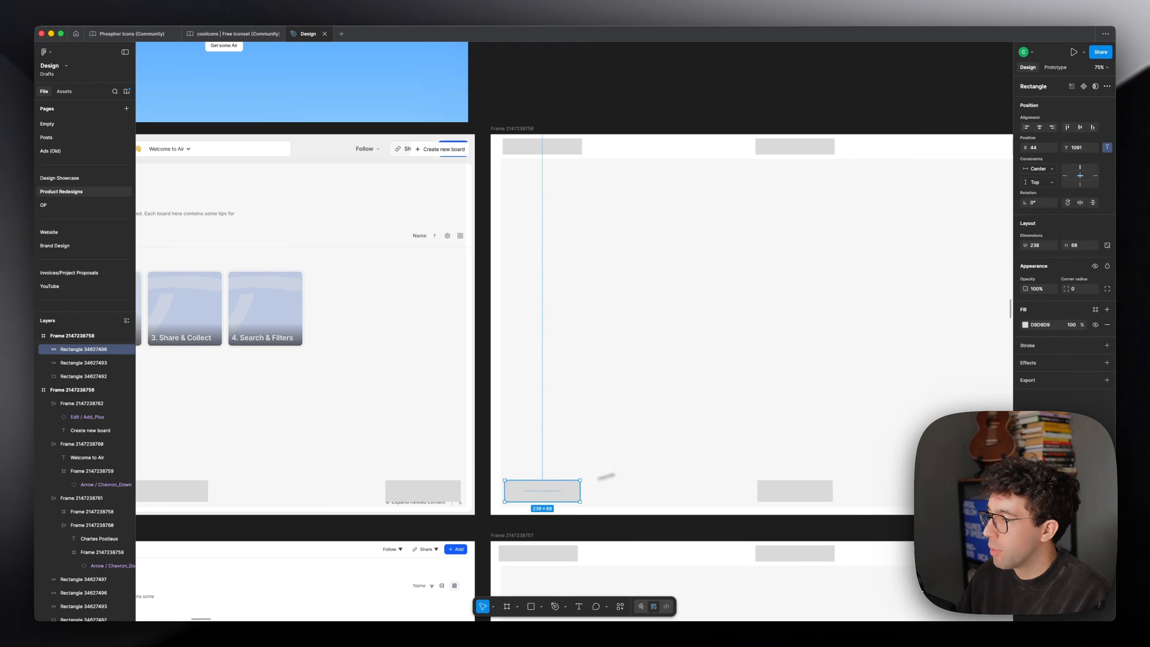
drag(1009, 516, 751, 483)
shift+click(782, 457)
drag(845, 438, 913, 448)
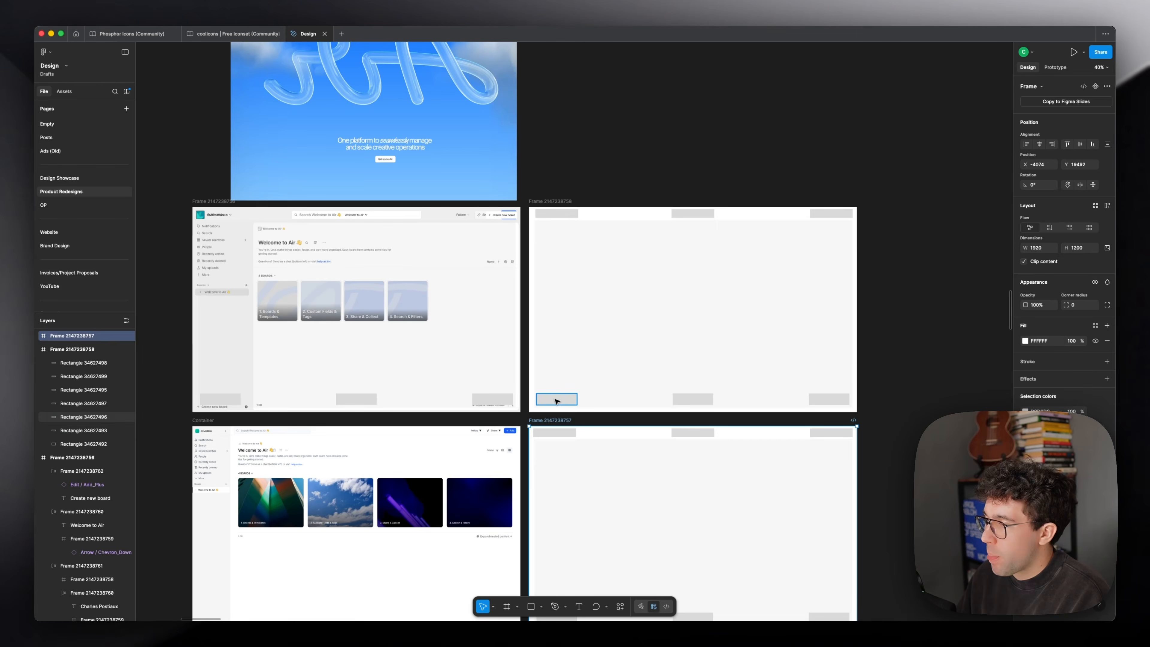
click(556, 400)
shift+click(827, 399)
key(Delete)
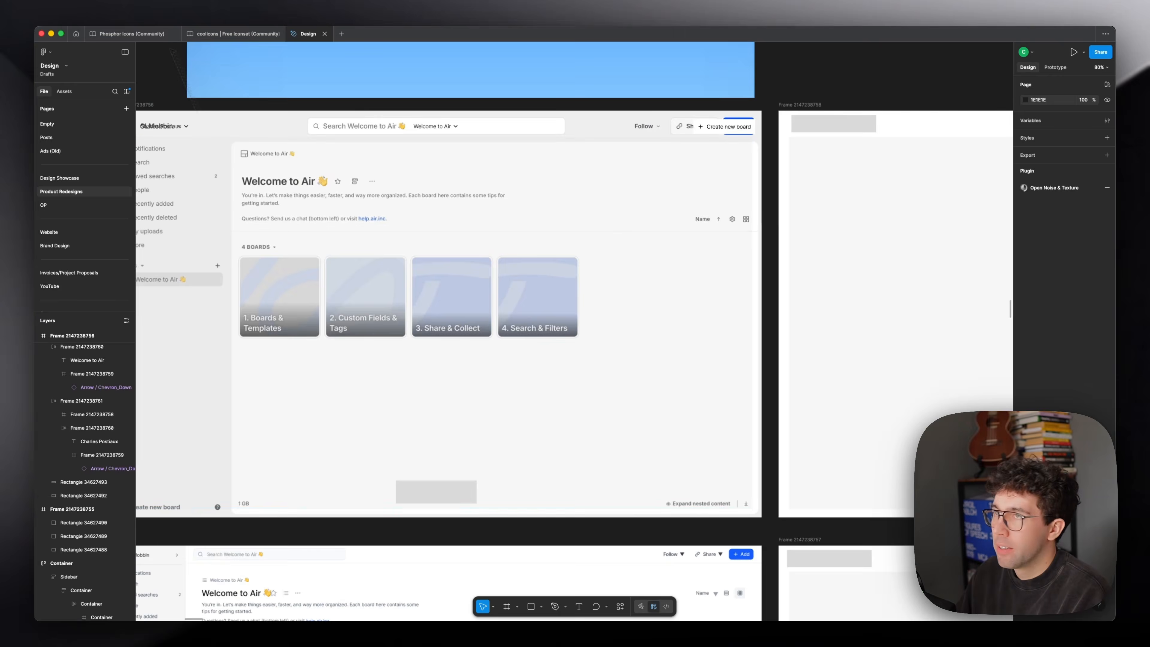
- Replace the bottom centre block with a row of magnifying-glass, Add_Plus and Menu_Duo_MD icons from the coolicons library
click(220, 34)
click(461, 252)
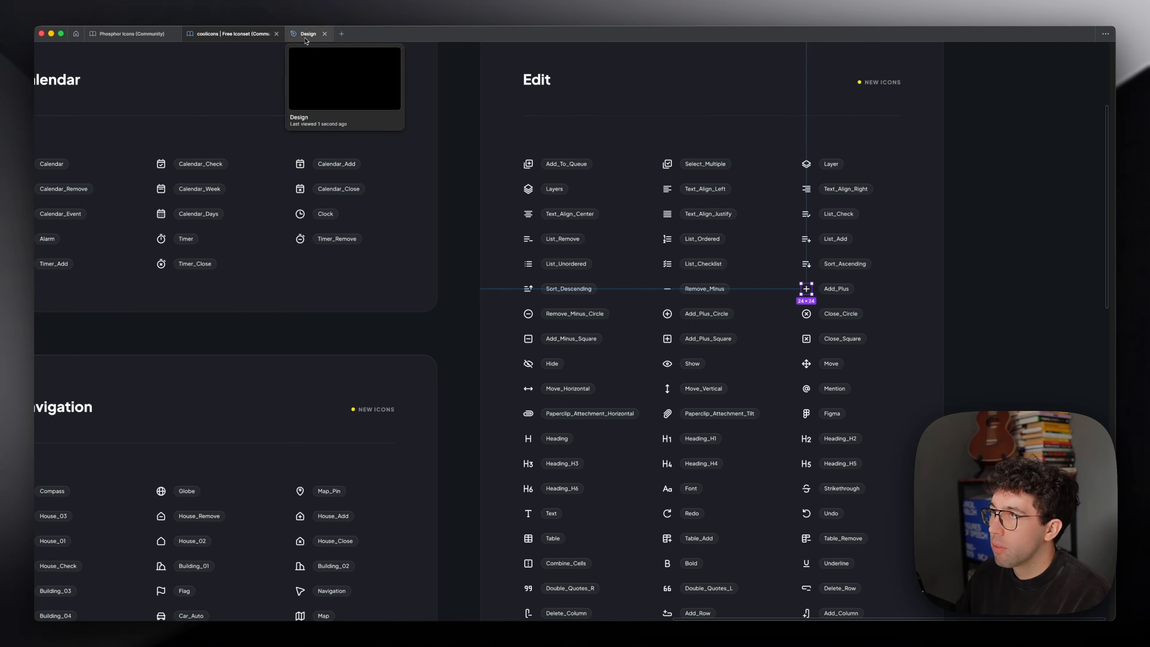
click(308, 33)
scroll(575, 317, right, 5)
click(659, 136)
- Resize the square placeholder beside the account name to 42 × 42 and replace its black outline with a light grey fill
click(905, 136)
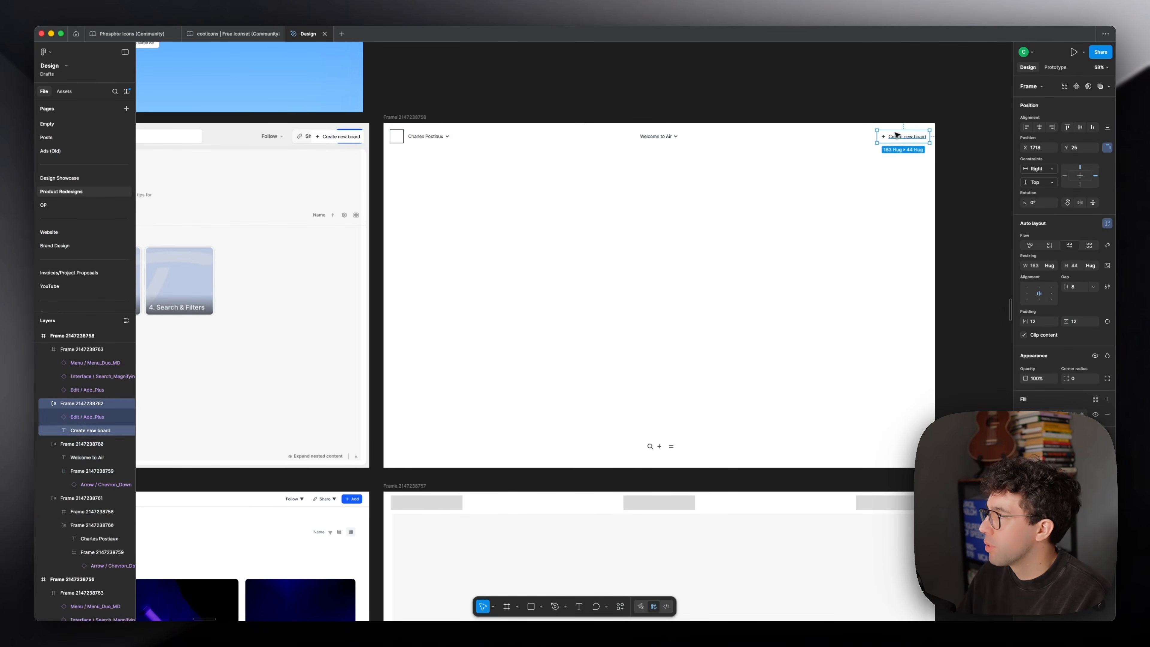
scroll(928, 138, up, 5)
scroll(928, 138, left, 5)
scroll(314, 213, up, 5)
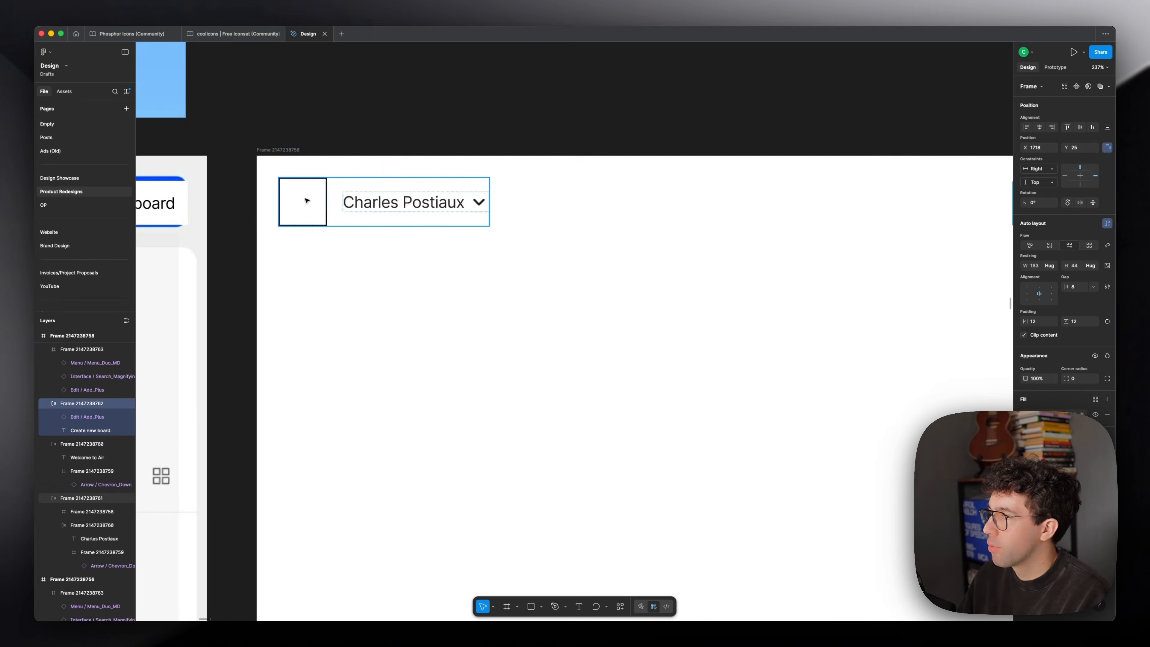
click(306, 201)
scroll(307, 200, down, 8)
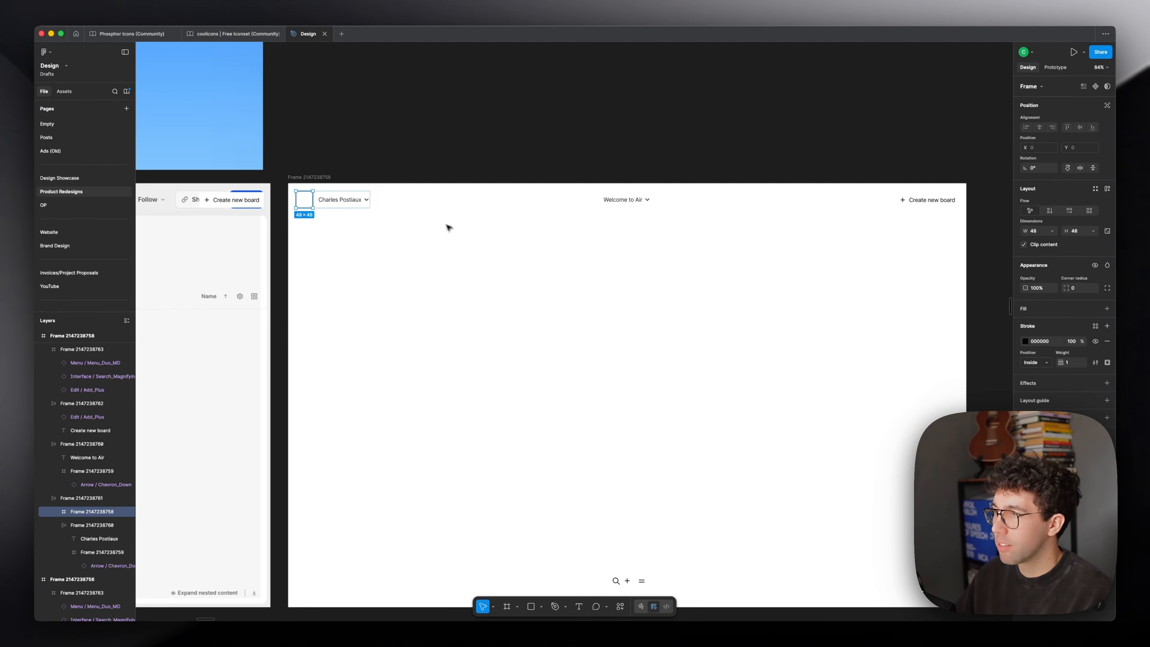
click(932, 200)
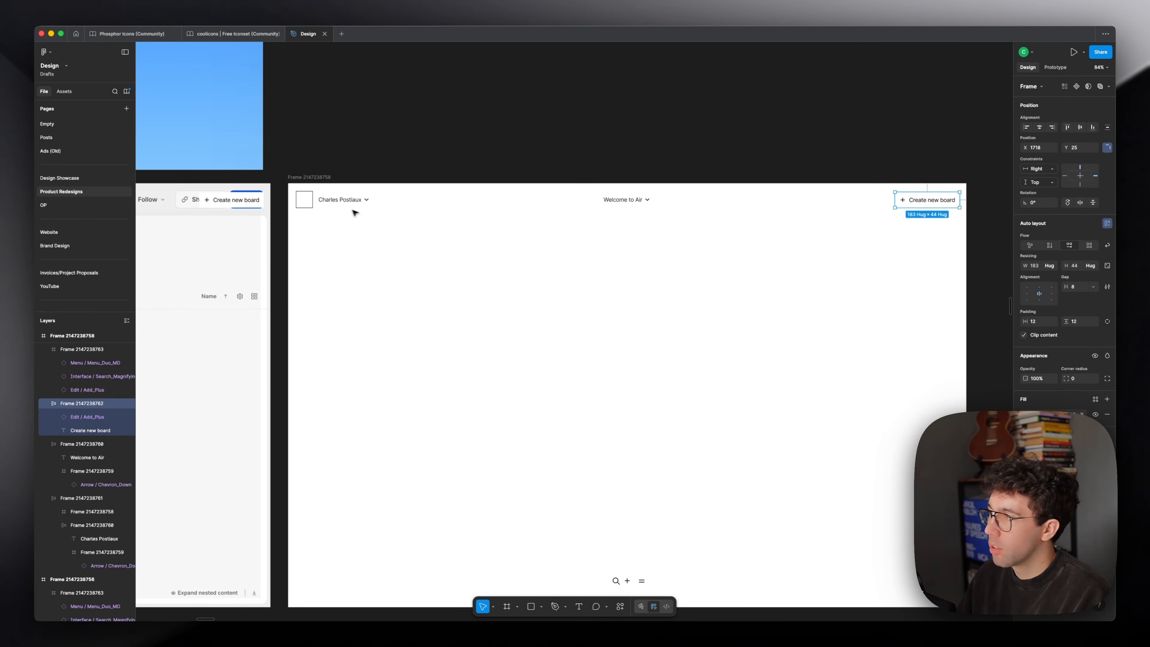
click(305, 202)
scroll(303, 192, up, 5)
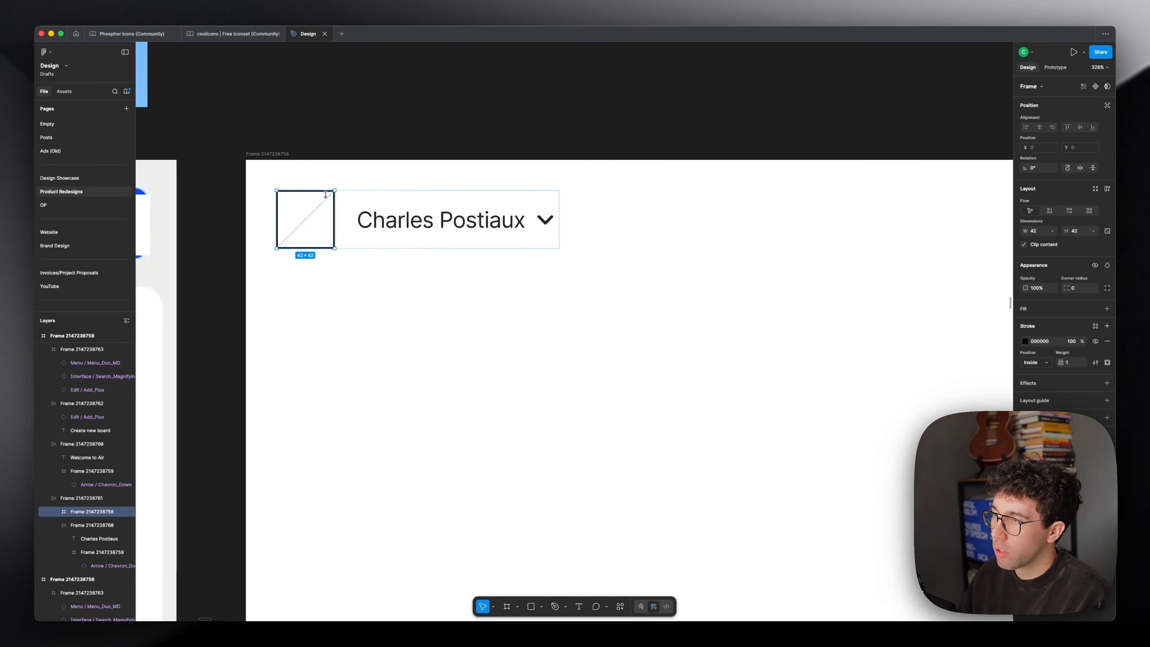
click(336, 178)
scroll(327, 202, down, 5)
- Apply auto layout to the bottom icon row and give it and the two header buttons a dark fill
drag(401, 124, 634, 421)
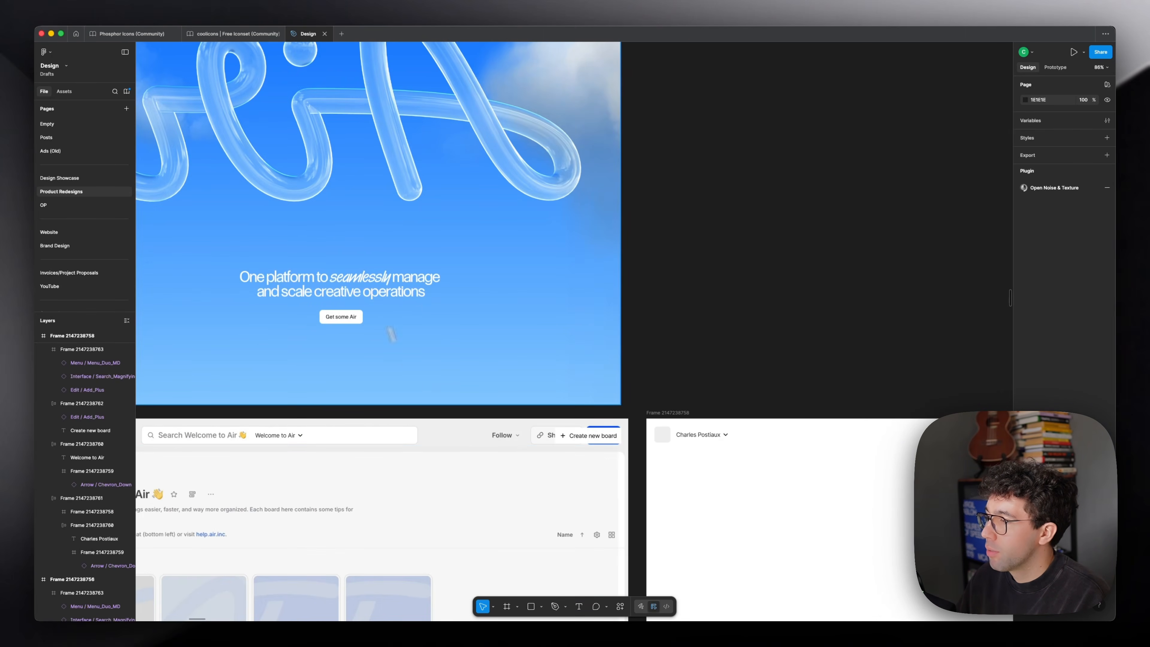
drag(424, 252, 536, 318)
drag(754, 465, 504, 152)
drag(807, 272, 549, 227)
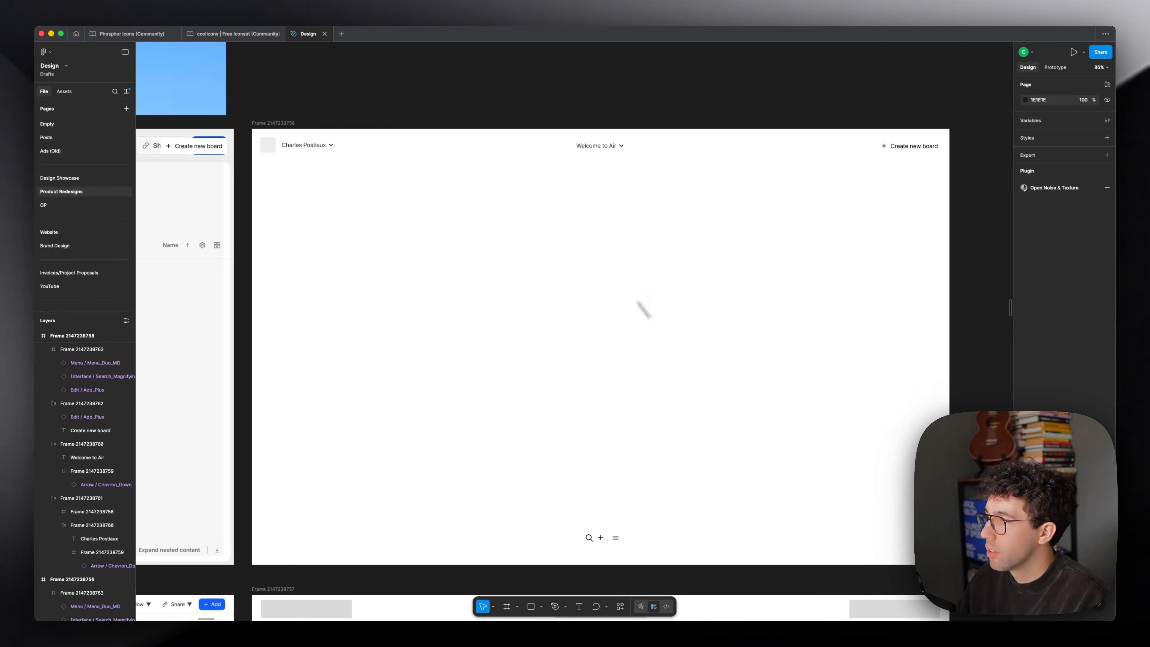
click(602, 541)
key(shift+a)
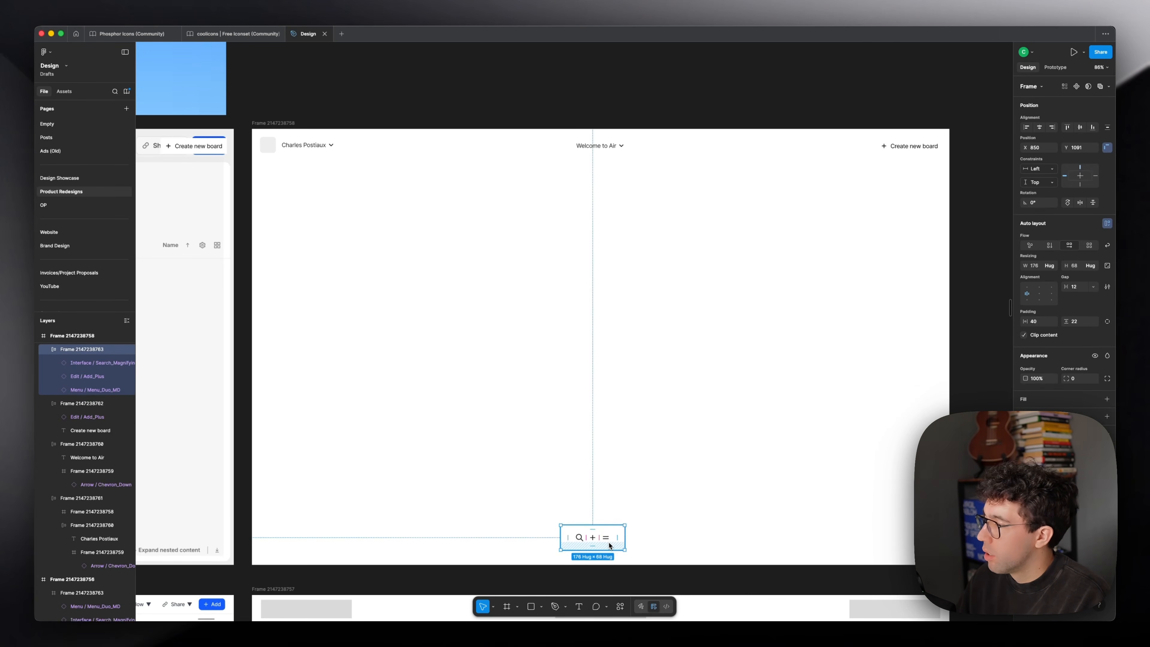
scroll(629, 539, up, 3)
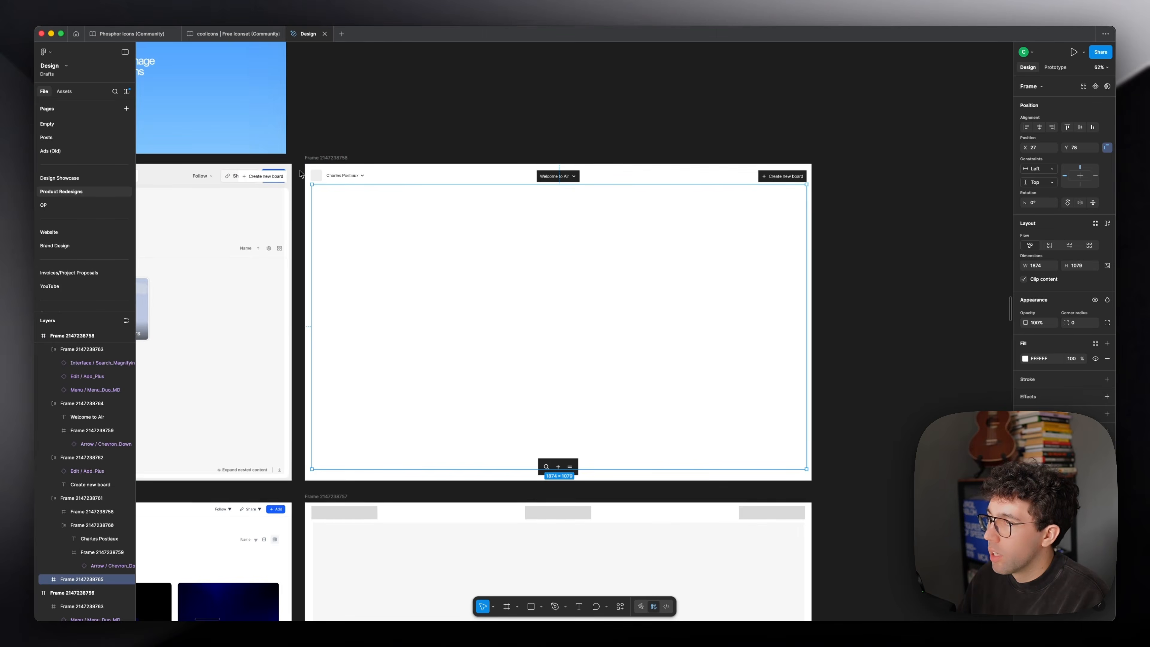
- Position the large content frame with even margins below the header, starting at X 16, and fill it light grey
key(Left)
key(Left)
key(Left)
key(Left)
key(Left)
key(Left)
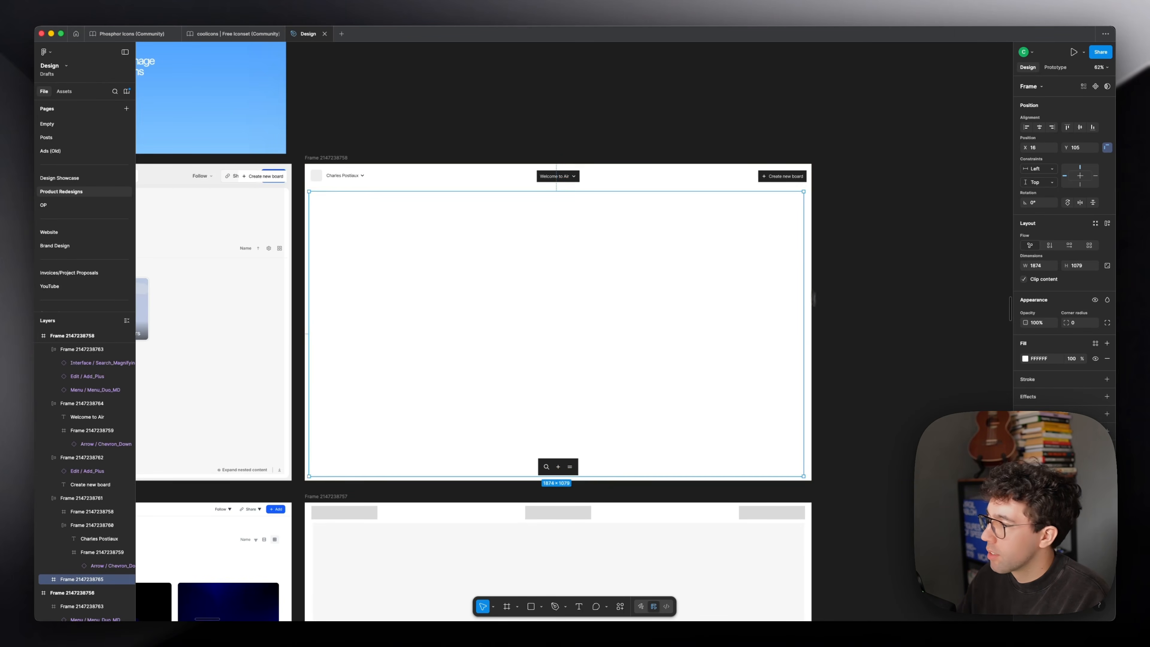
scroll(812, 327, up, 6)
drag(787, 333, 799, 329)
scroll(796, 331, up, 5)
drag(947, 236, 924, 260)
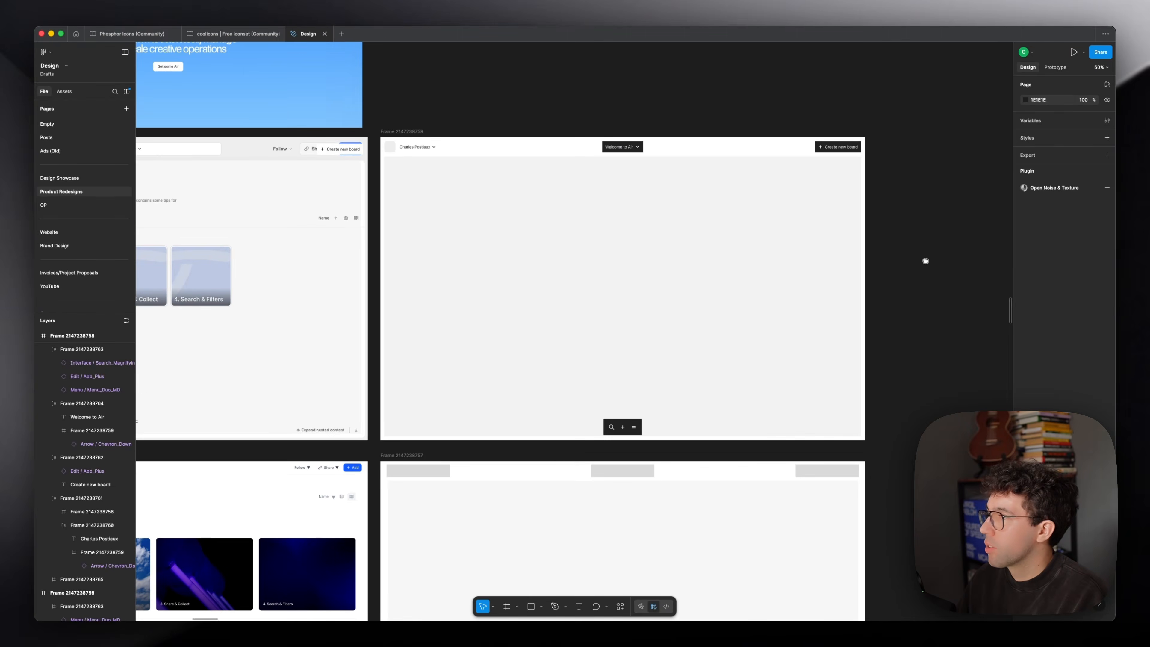
scroll(749, 206, up, 2)
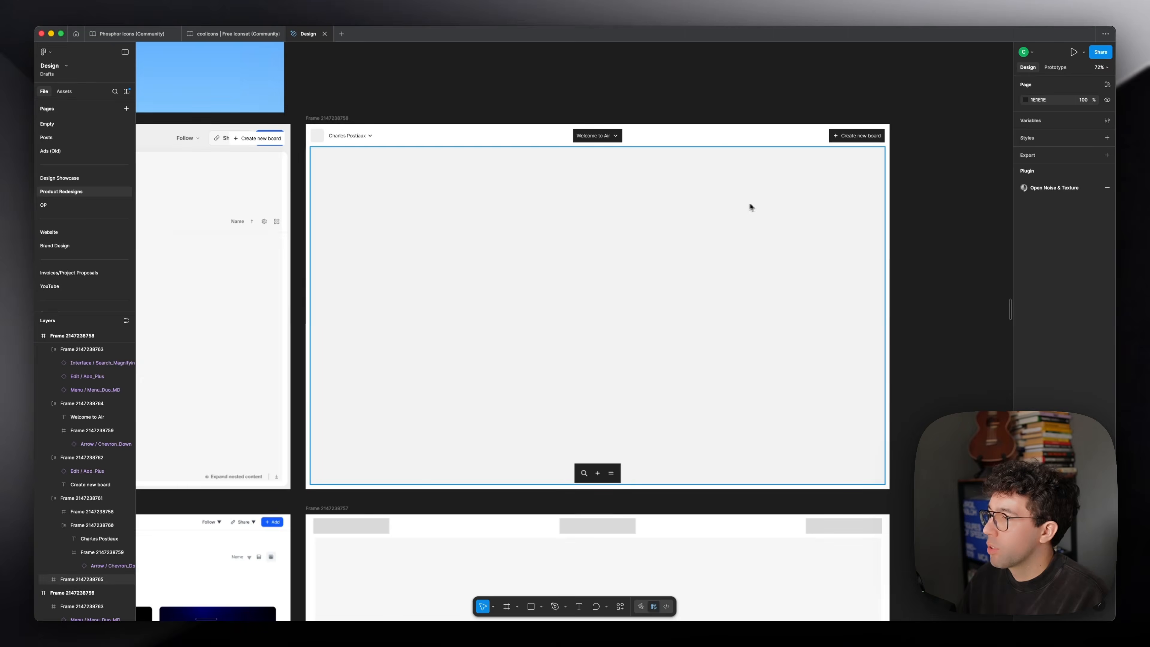
drag(980, 228, 967, 234)
scroll(675, 456, up, 2)
- Reorder the dark bottom toolbar's icons so that the plus comes first, followed by the search and menu icons
drag(570, 504, 567, 540)
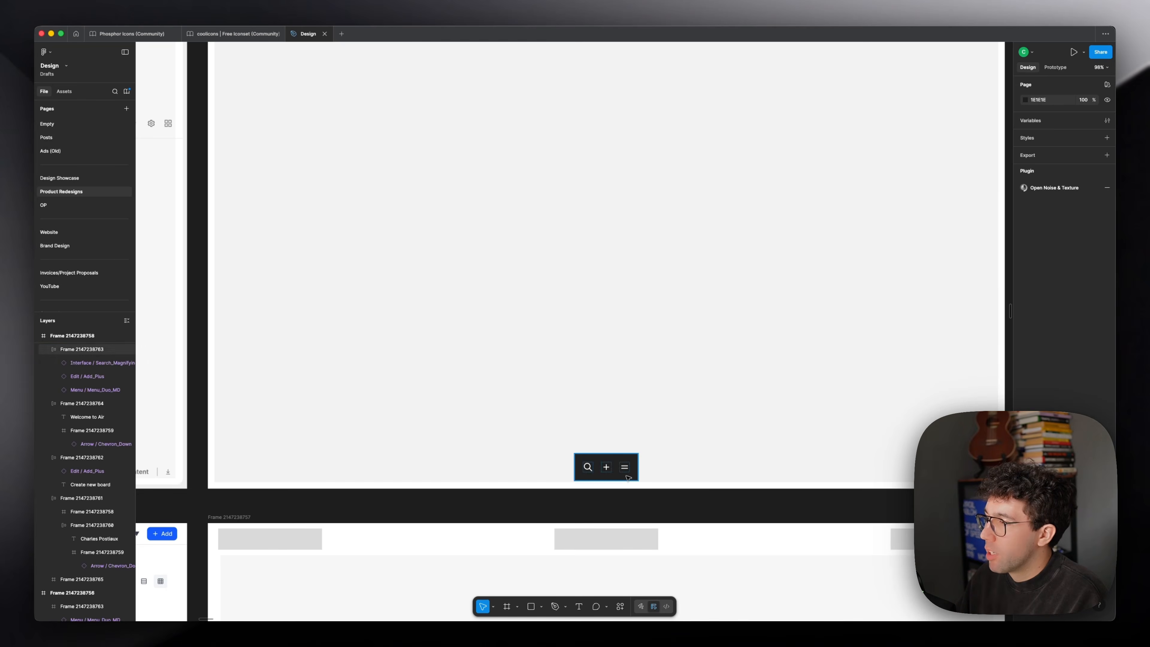
click(636, 475)
click(651, 497)
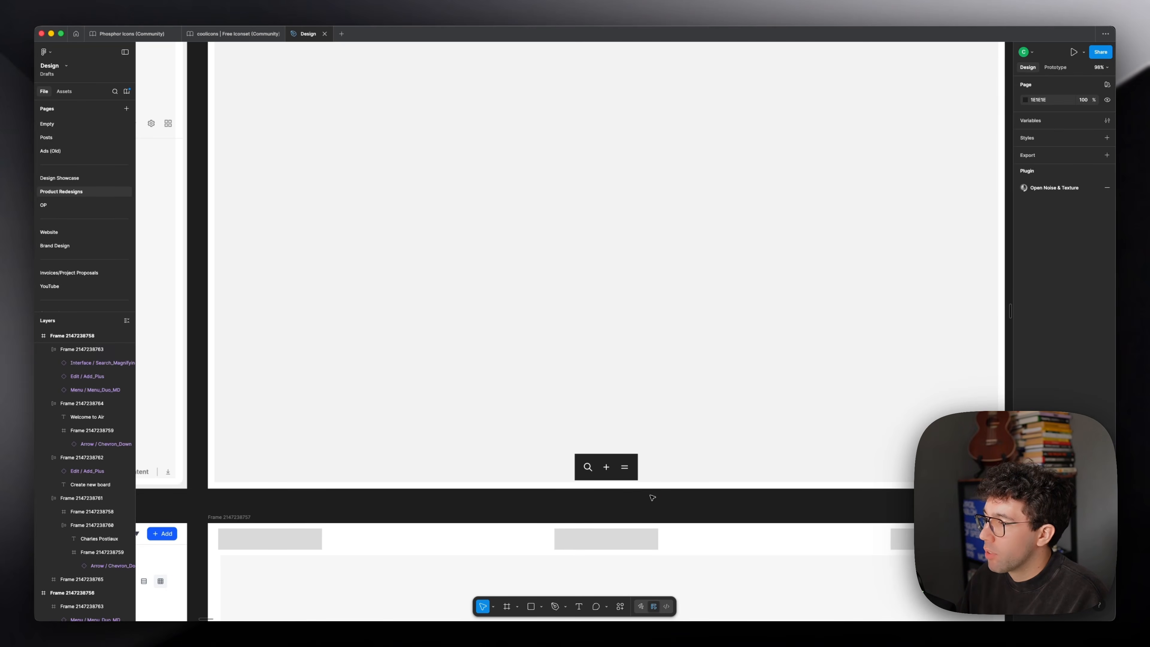
scroll(661, 508, down, 2)
drag(659, 507, 669, 544)
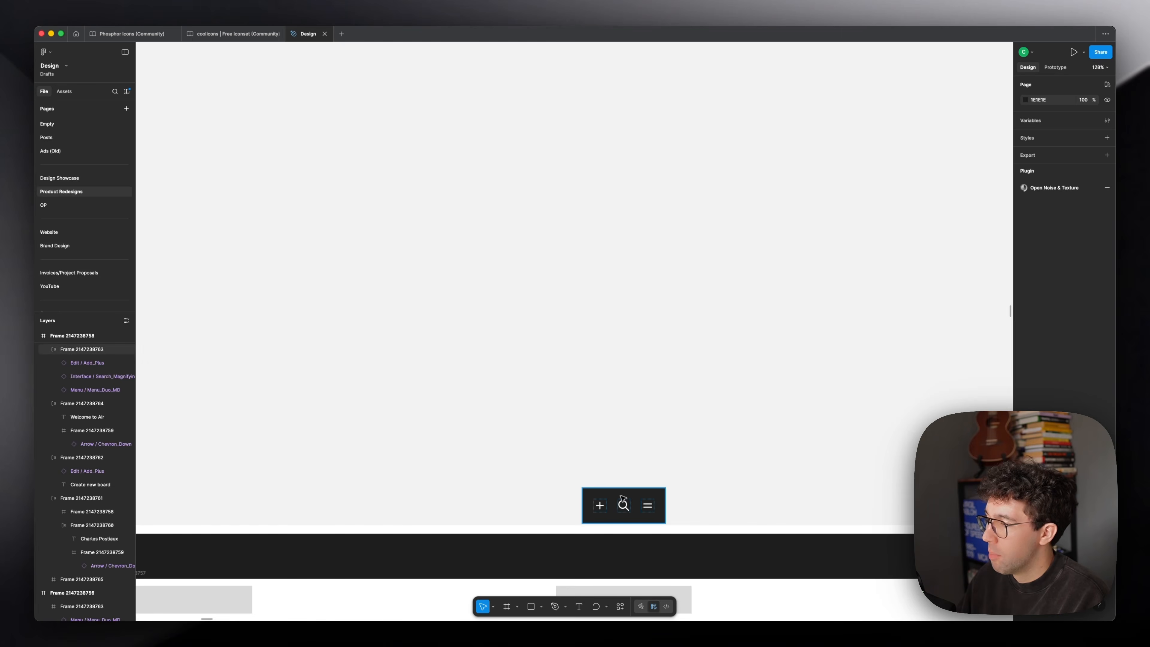
- Duplicate the whole simplified screen frame and place the copy directly beside the original
drag(683, 562, 472, 341)
scroll(649, 570, down, 3)
scroll(564, 560, down, 3)
scroll(620, 397, down, 3)
drag(349, 136, 654, 135)
drag(668, 113, 837, 326)
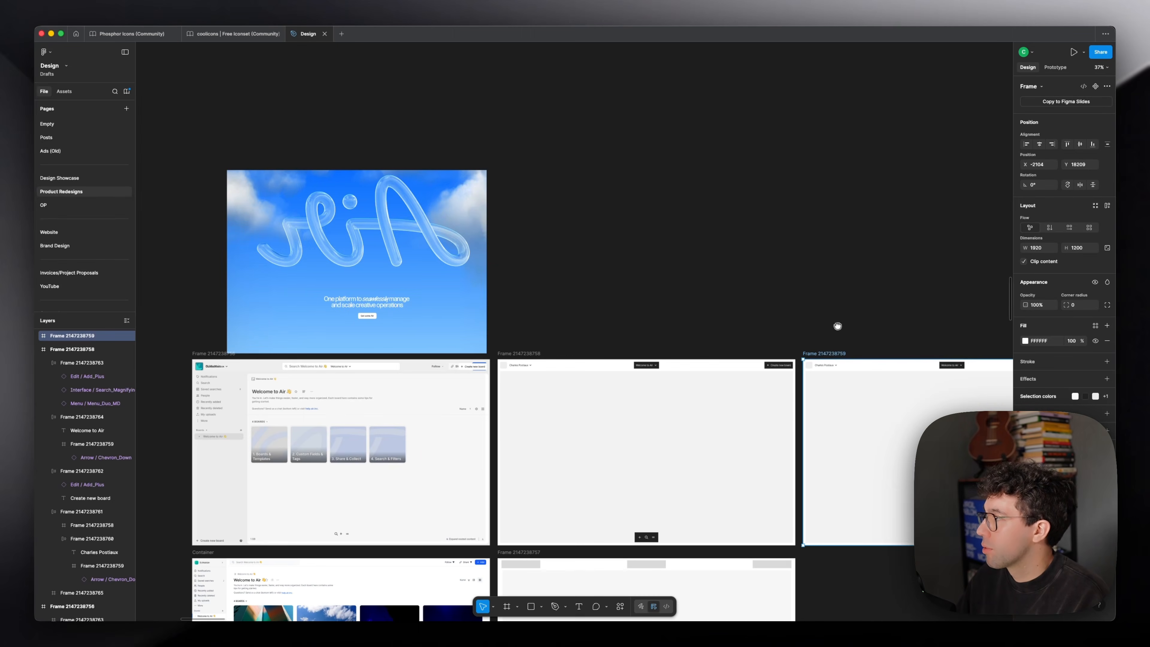
- Give the duplicated screen's background a blue linear gradient using a colour sampled from the Air hero image
click(1025, 341)
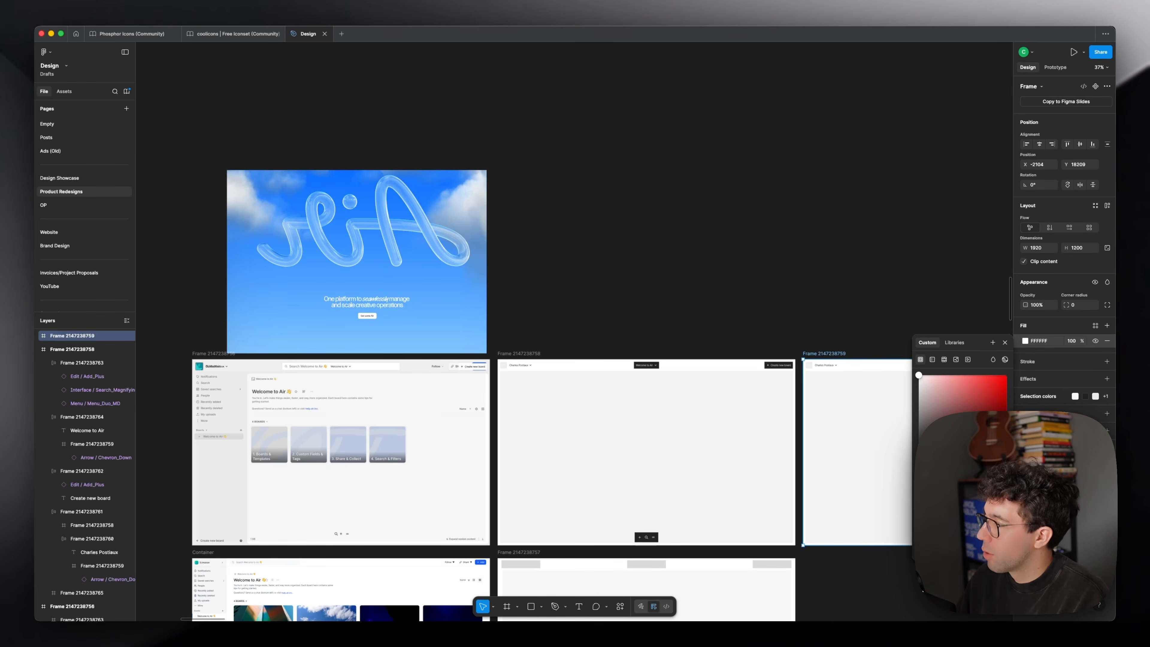
click(932, 359)
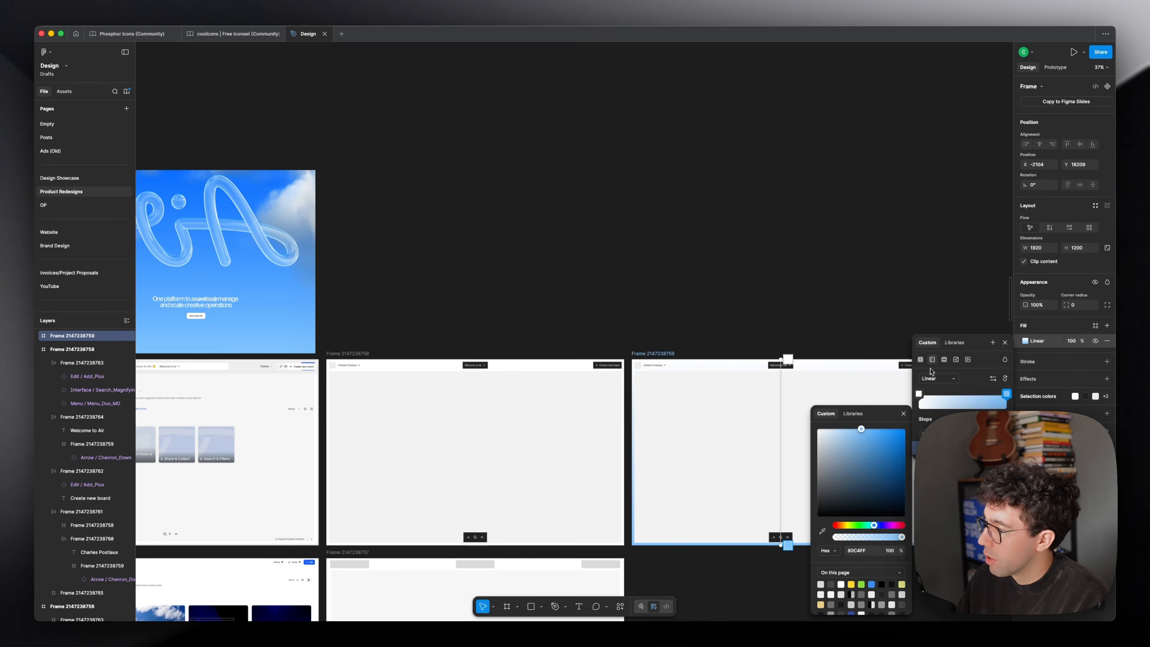
click(919, 394)
key(i)
click(171, 177)
key(Escape)
scroll(697, 313, right, 3)
scroll(697, 312, up, 5)
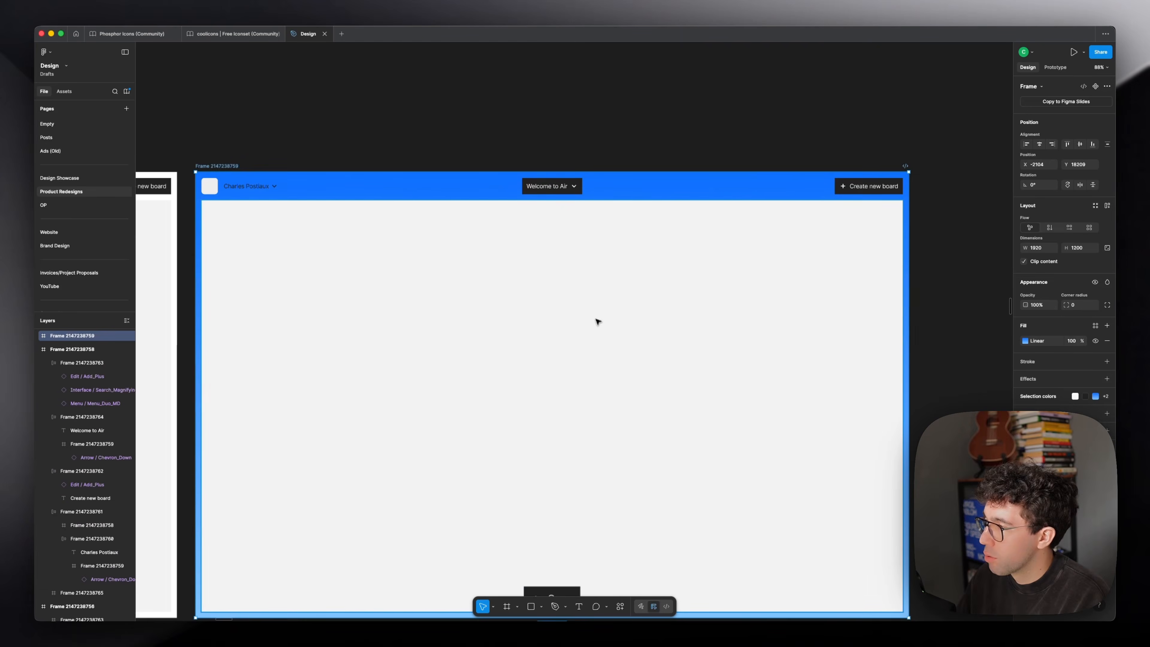
- Change the gradient screen's content frame to semi-transparent white (fff) and round its corners
click(676, 288)
scroll(676, 289, down, 3)
click(1046, 357)
text(fff)
key(Return)
click(1083, 324)
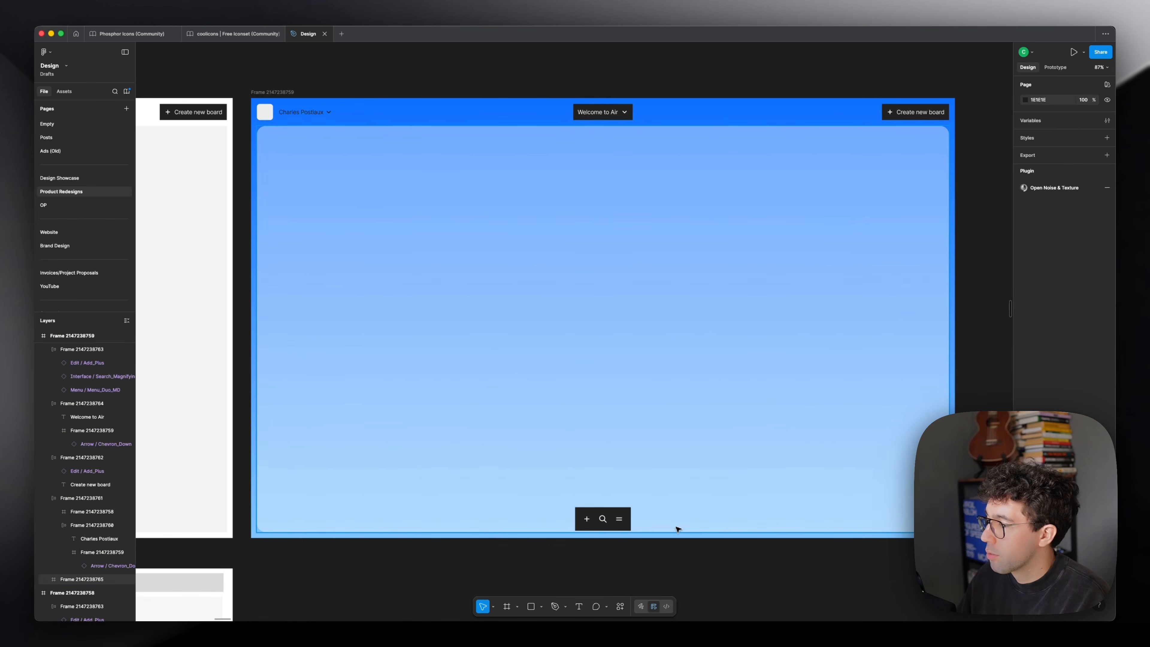
- Fill the gradient screen's bottom toolbar with white (fff) at 60% opacity and set its corner radius to 20
click(620, 519)
click(1041, 414)
text(fff)
key(Return)
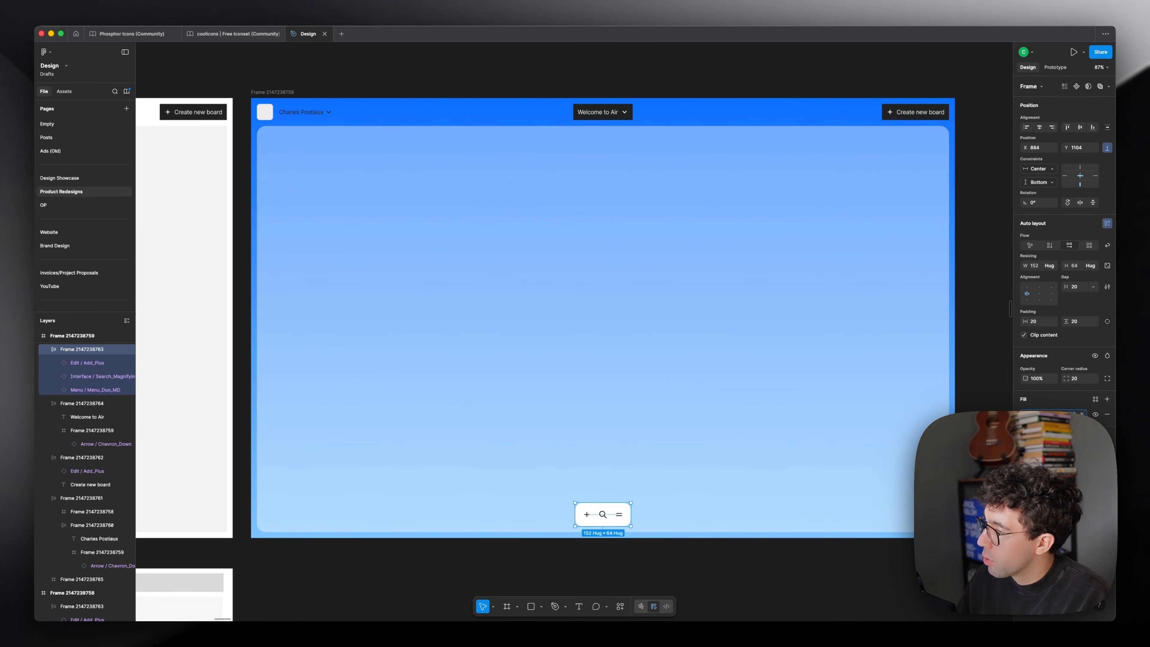
text(60)
key(Return)
- Add an effect to the translucent bottom toolbar and restyle the two header buttons as white with rounded corners
click(1025, 414)
click(1106, 452)
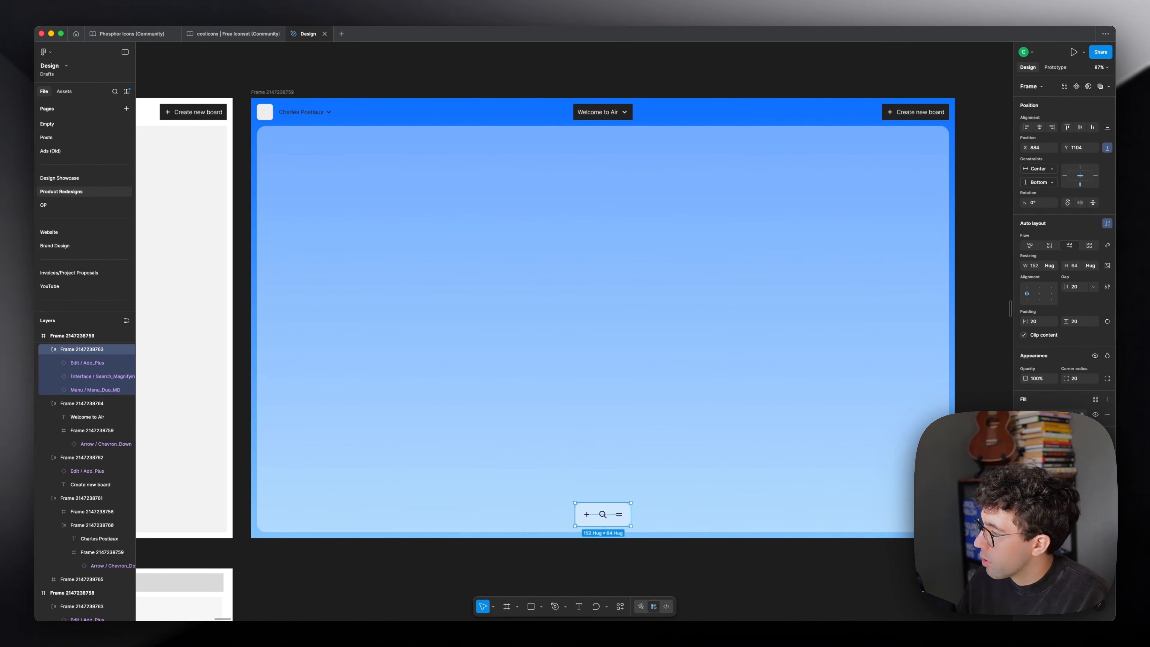
click(1025, 467)
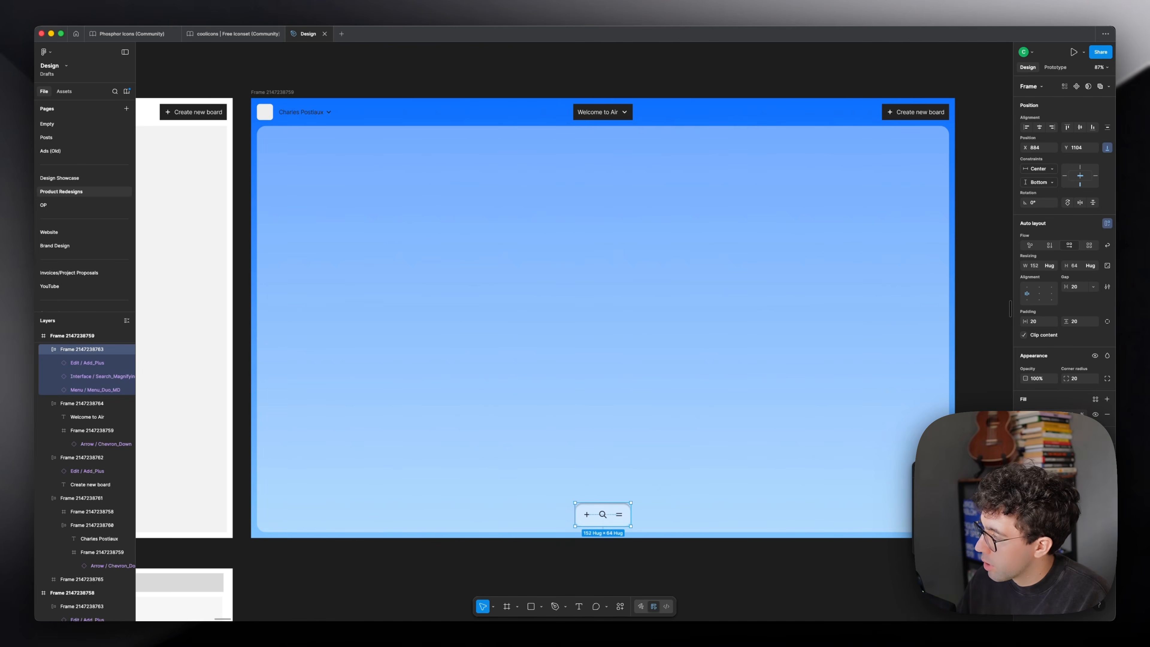
drag(527, 580, 538, 558)
drag(657, 123, 857, 293)
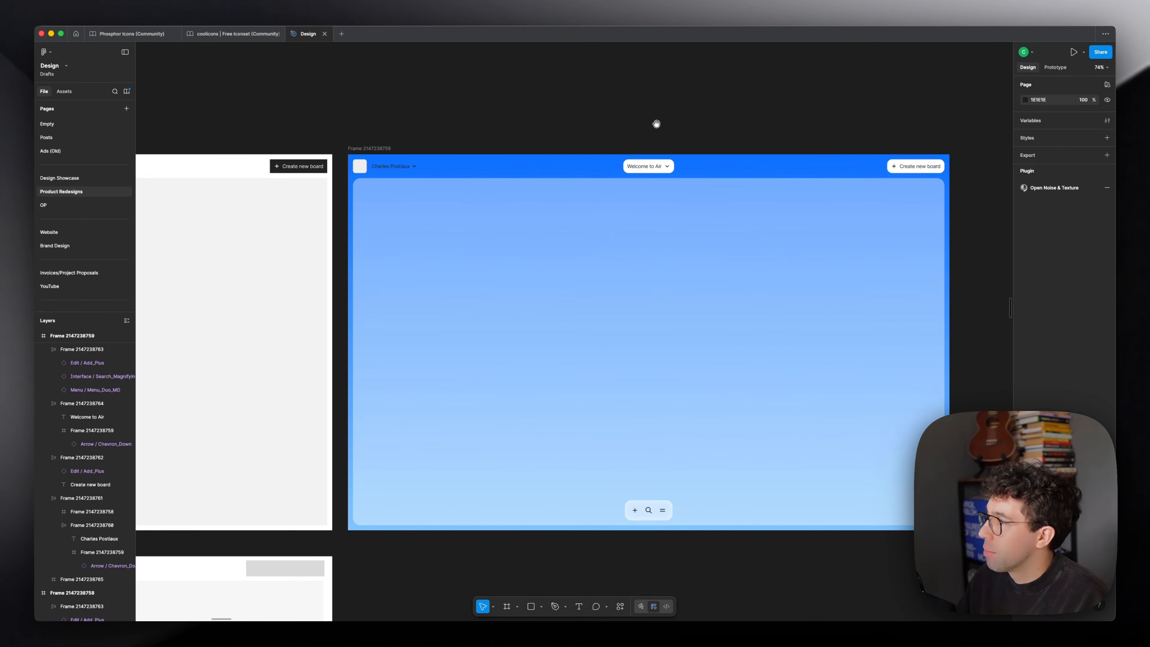
- Compare the light screen version with the blue gradient version, the hero image and the earlier layouts
scroll(624, 198, down, 5)
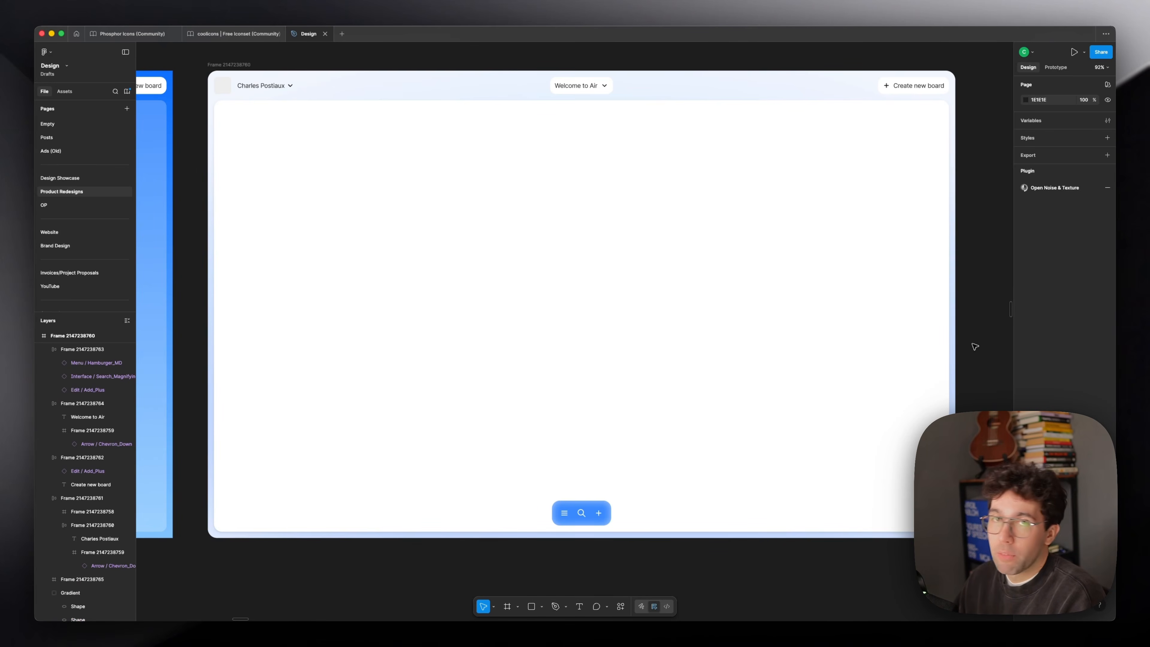
scroll(974, 347, left, 10)
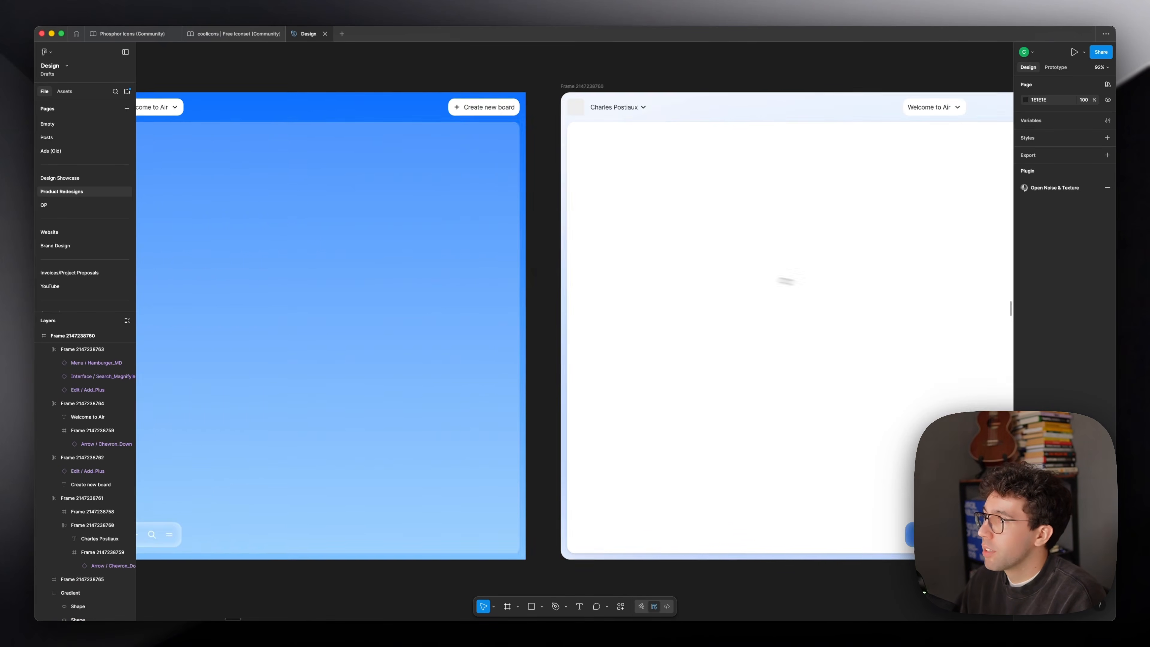
scroll(525, 204, down, 8)
scroll(525, 204, left, 5)
scroll(525, 204, up, 2)
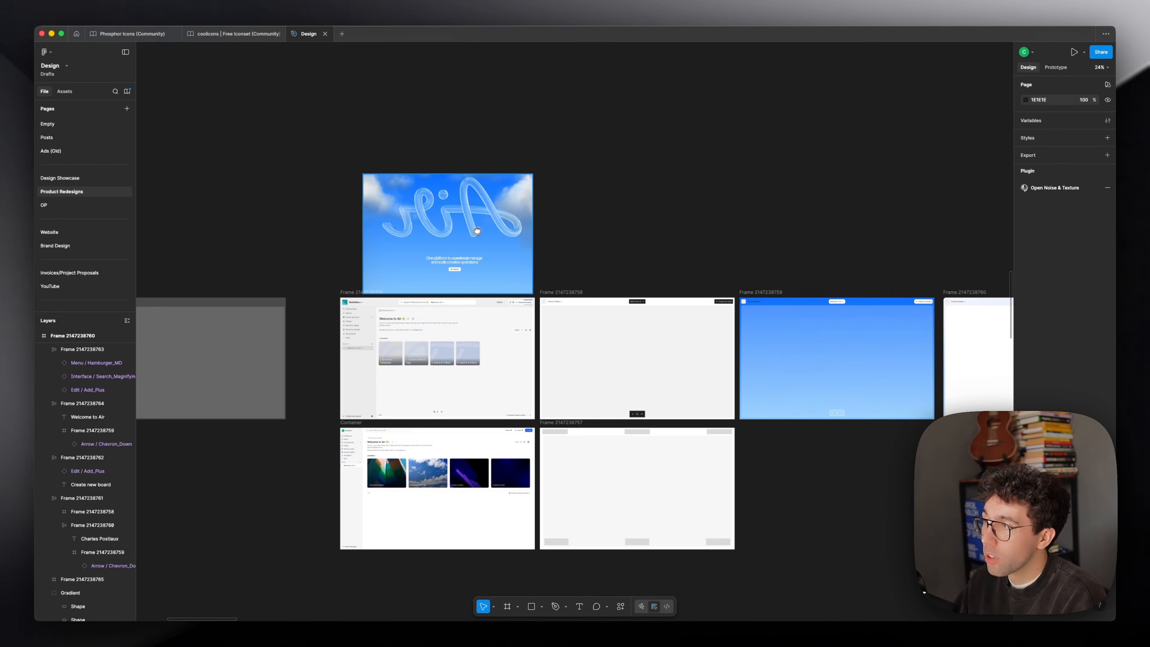
scroll(498, 281, up, 10)
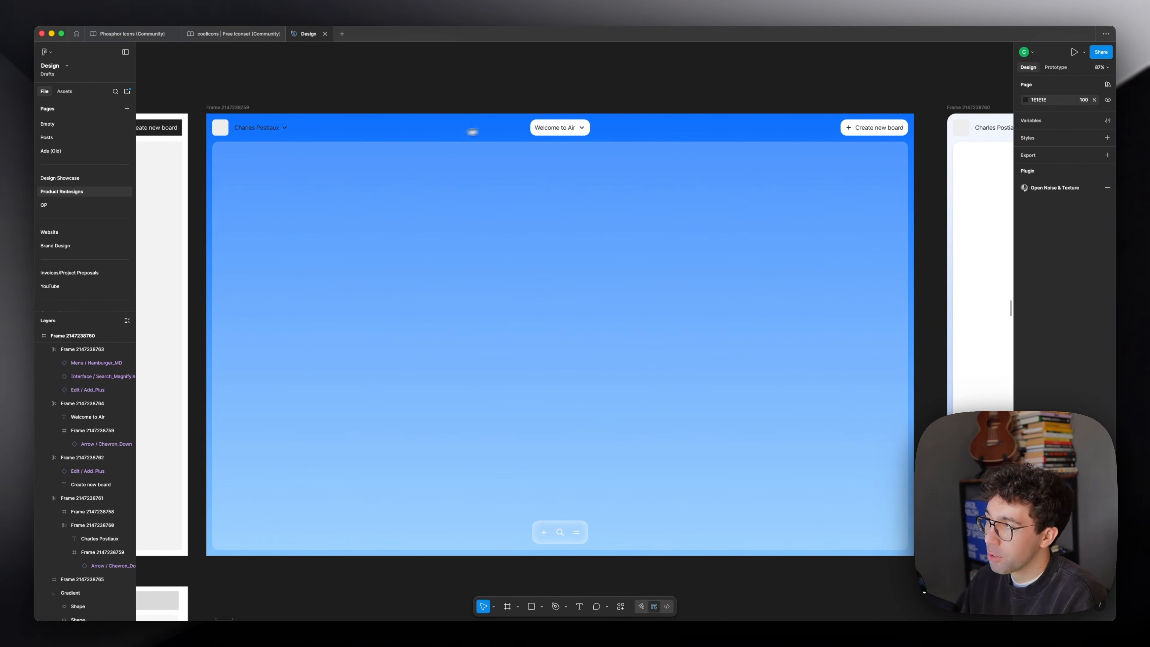
scroll(497, 106, right, 10)
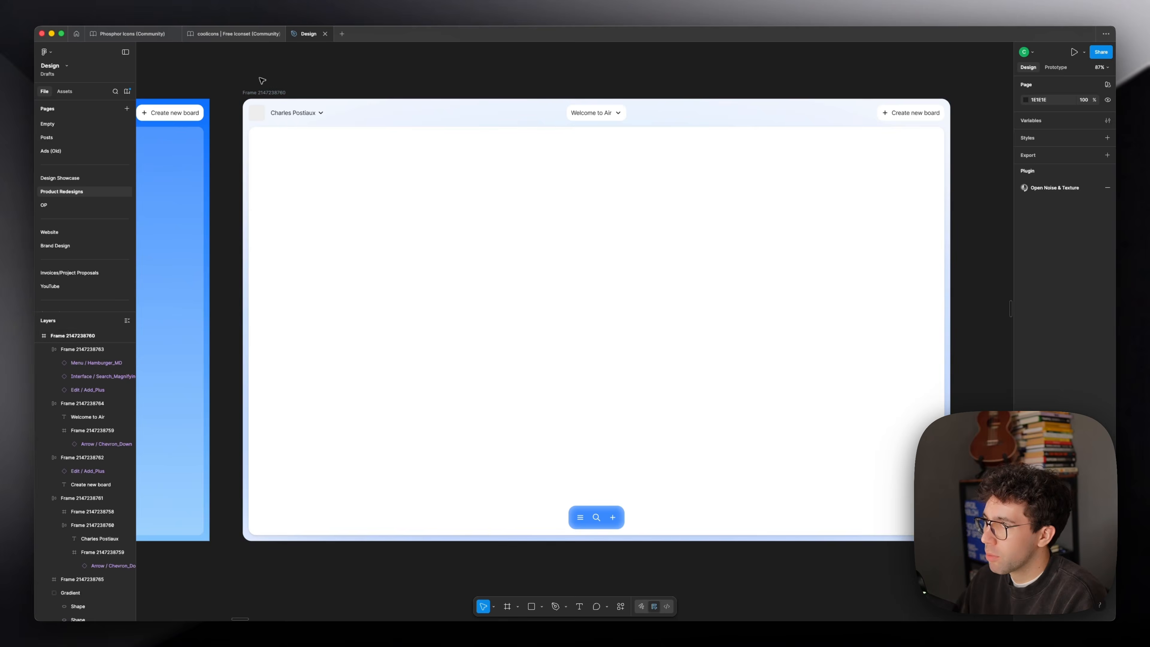
- Set the light screen frame's corner radius to 0 and check its background fill colour
click(264, 93)
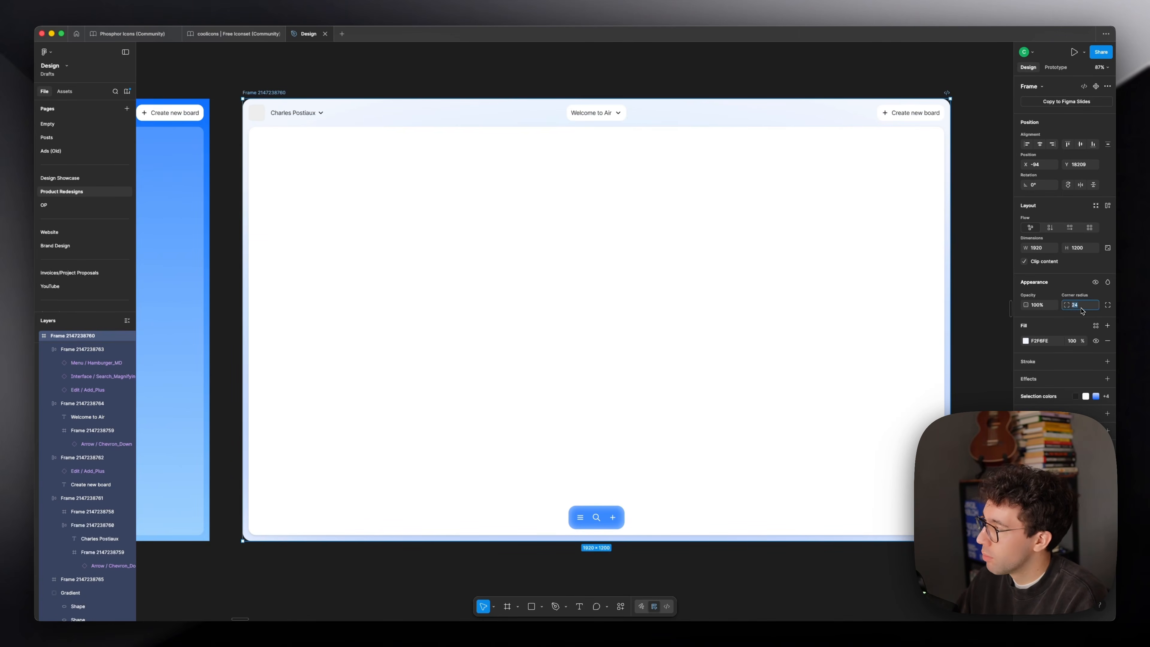
click(1025, 341)
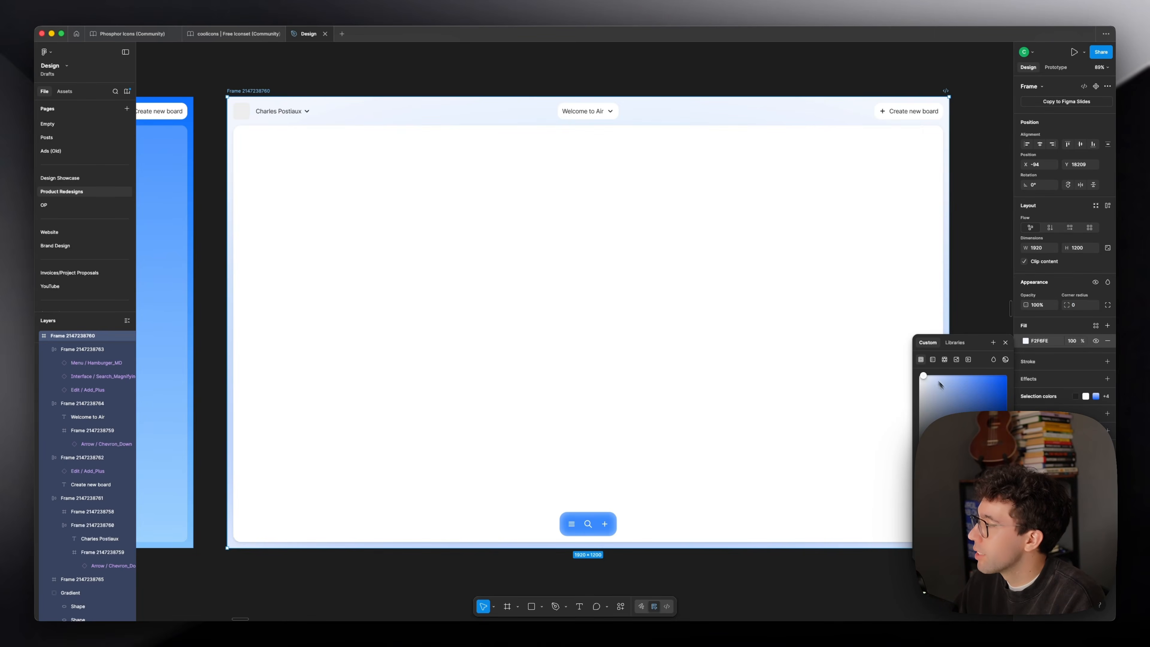
click(220, 219)
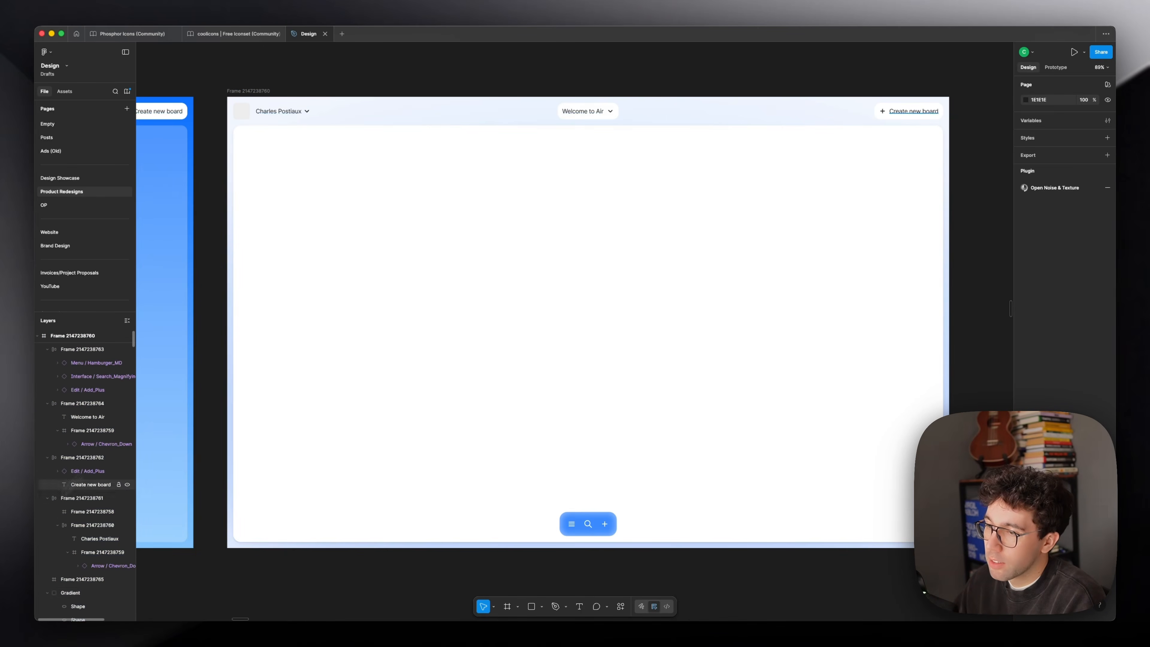
- Inspect the linear gradient fill and its colour stops on the upper ellipse inside the light screen's Gradient group
click(90, 592)
scroll(99, 560, down, 1)
click(77, 589)
click(1025, 325)
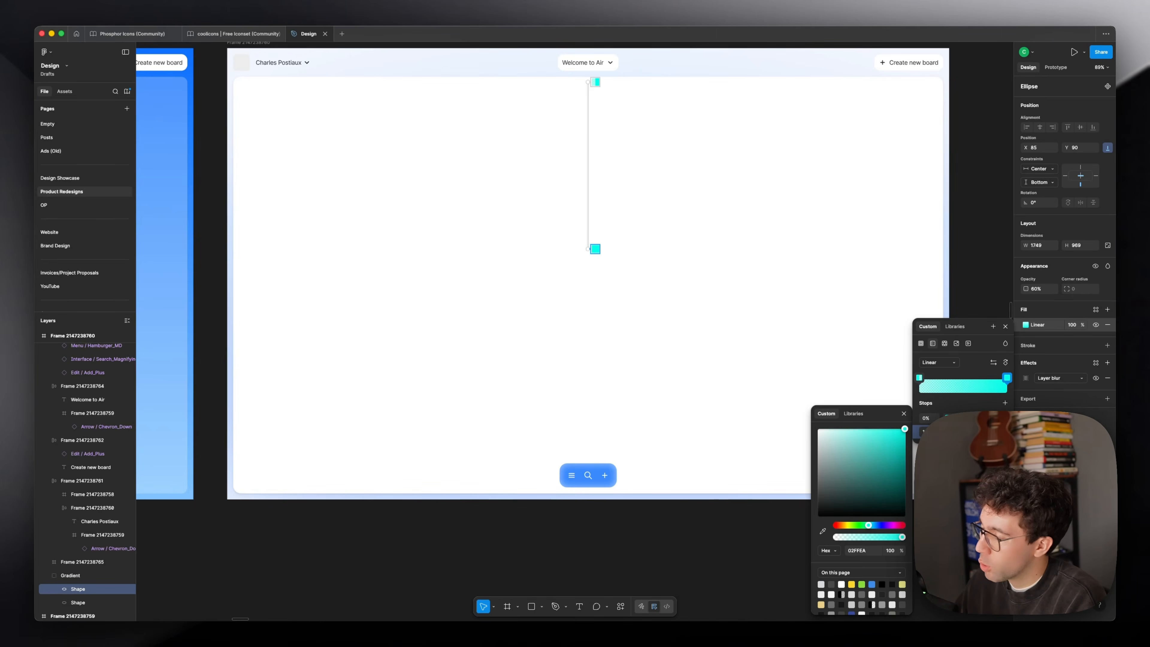
click(902, 413)
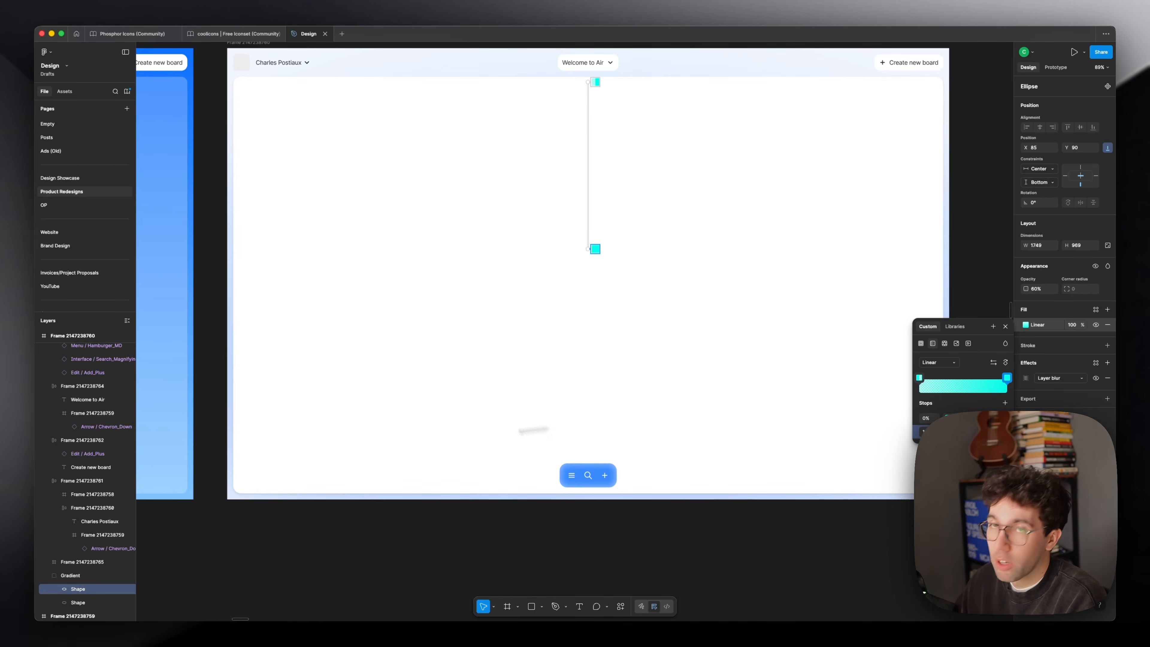
- Inspect the linear gradient fill of the lower ellipse and the settings of the light screen's icon toolbar and white content area
click(78, 602)
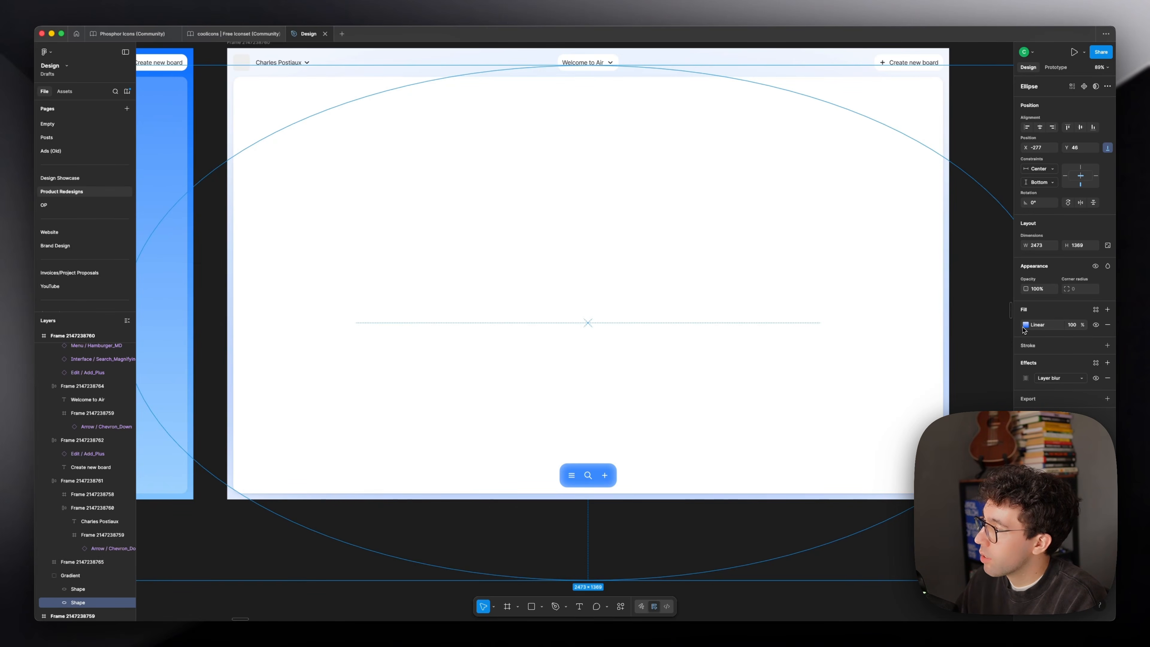
click(1025, 325)
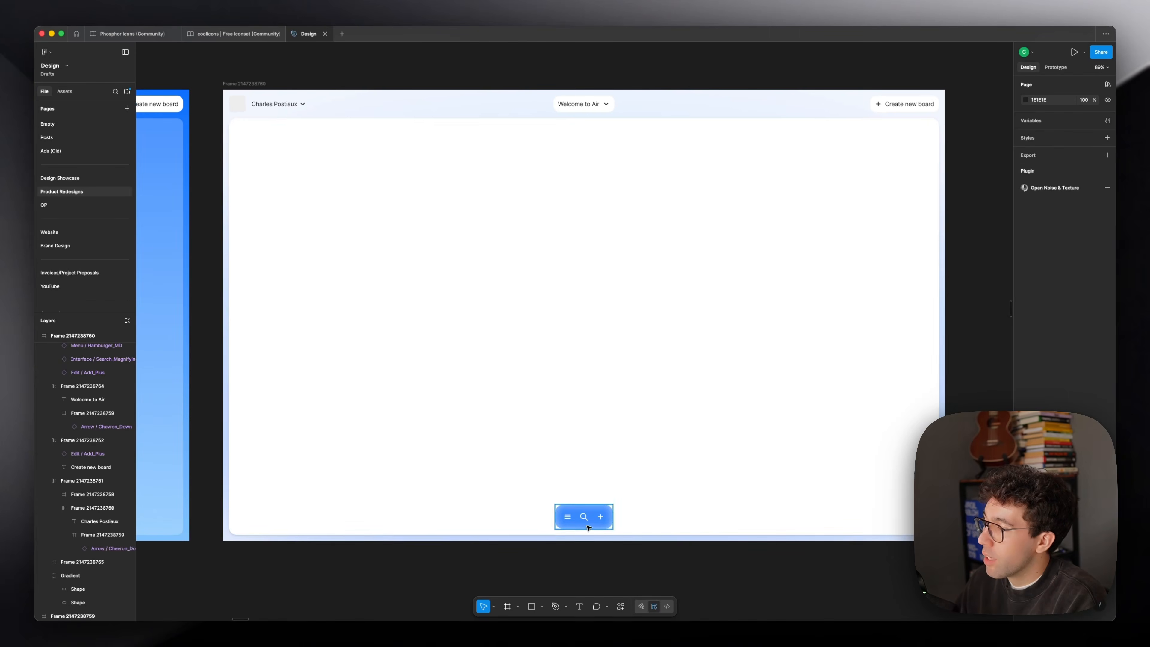
click(587, 523)
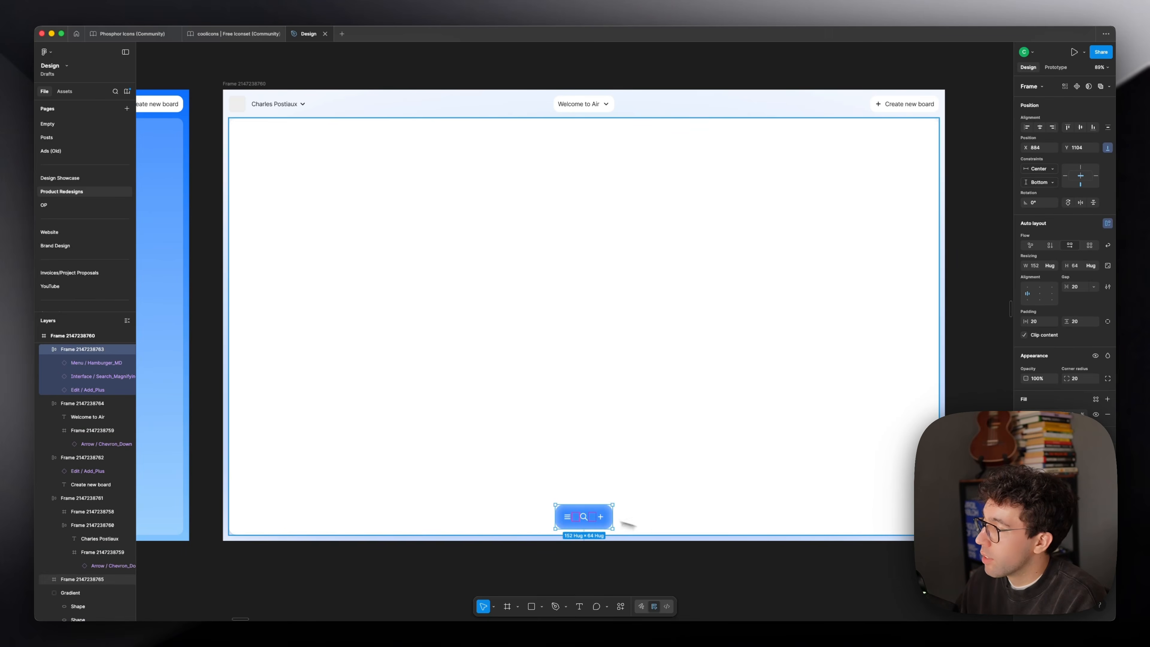
scroll(685, 493, left, 7)
drag(798, 279, 452, 255)
click(570, 529)
scroll(643, 548, up, 2)
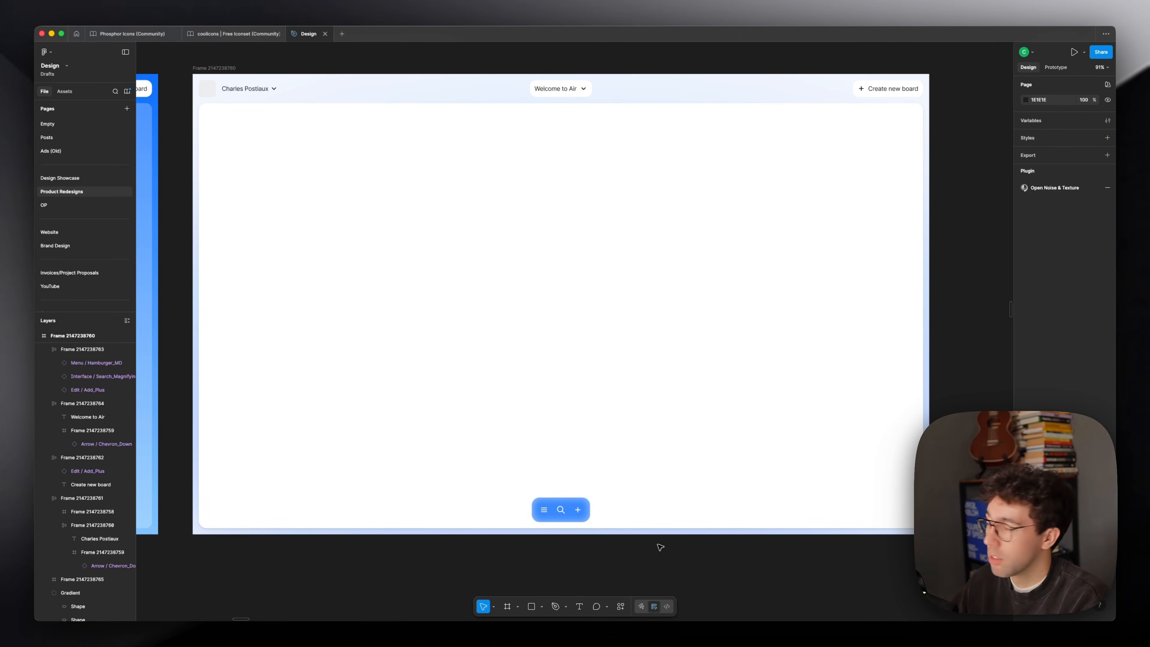
click(692, 505)
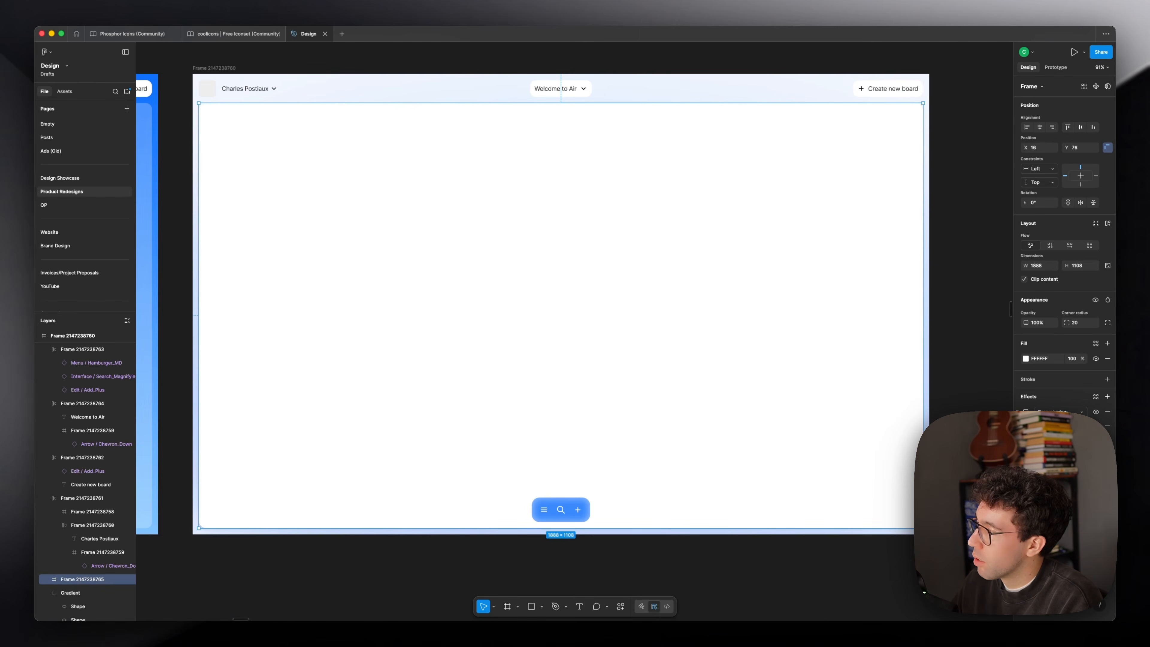
click(961, 368)
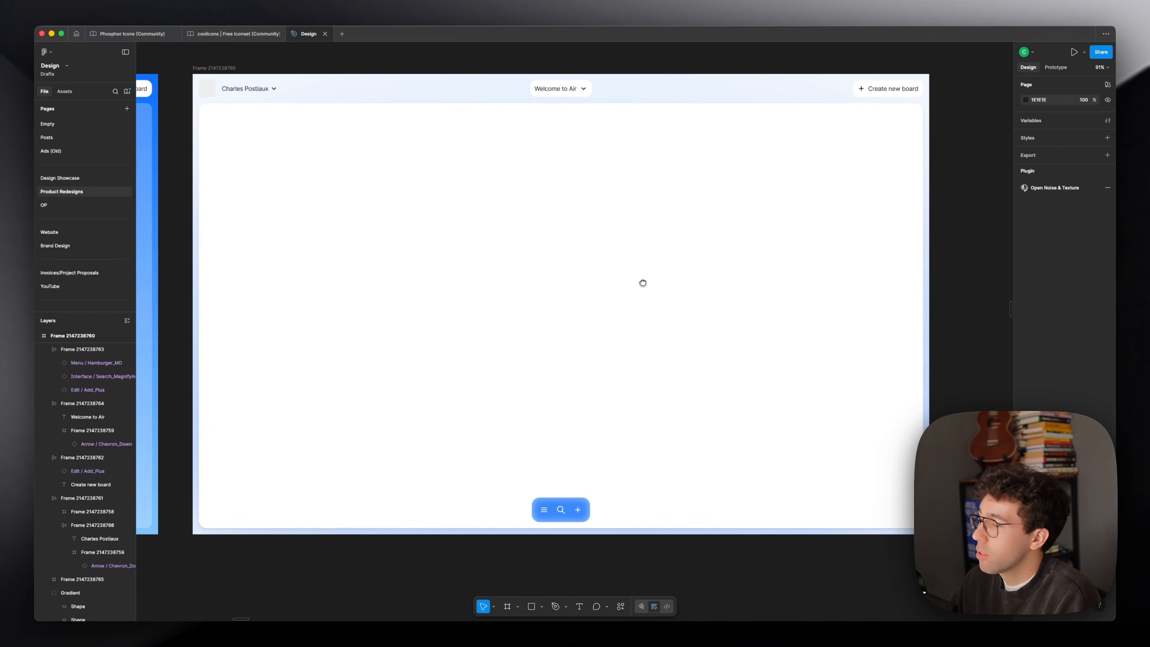
- Compare the toolbar and content area of the light screen with the blue gradient version and inspect the light content area's effects
drag(641, 282, 639, 292)
scroll(944, 305, up, 1)
drag(944, 305, 988, 314)
scroll(949, 305, up, 1)
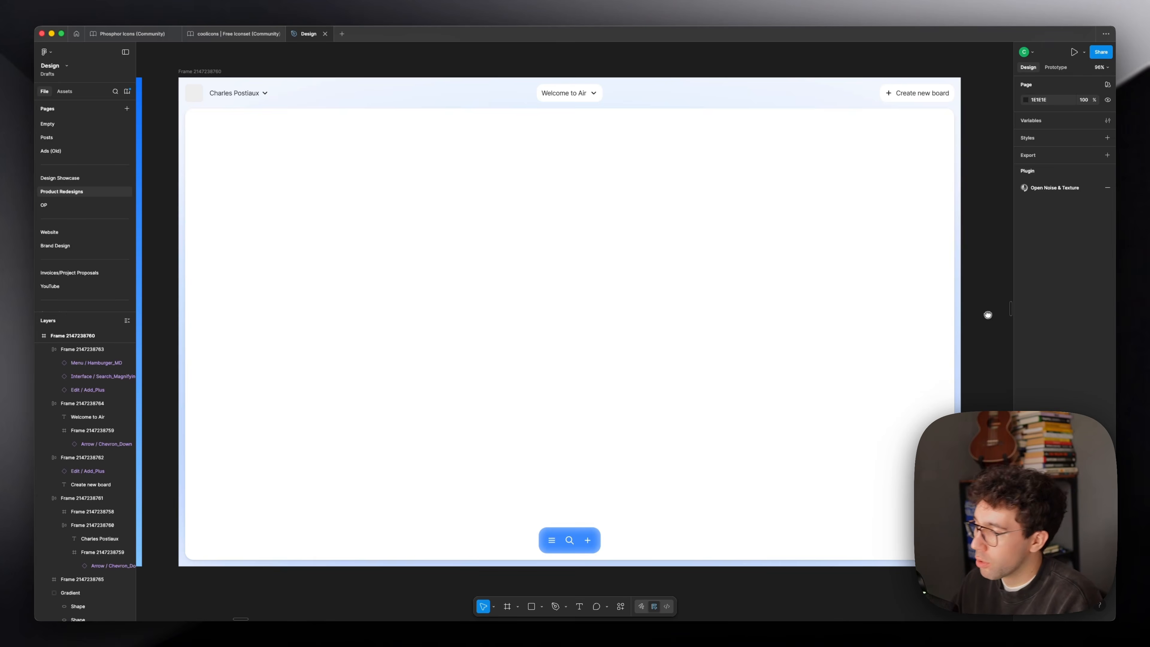
scroll(543, 550, up, 5)
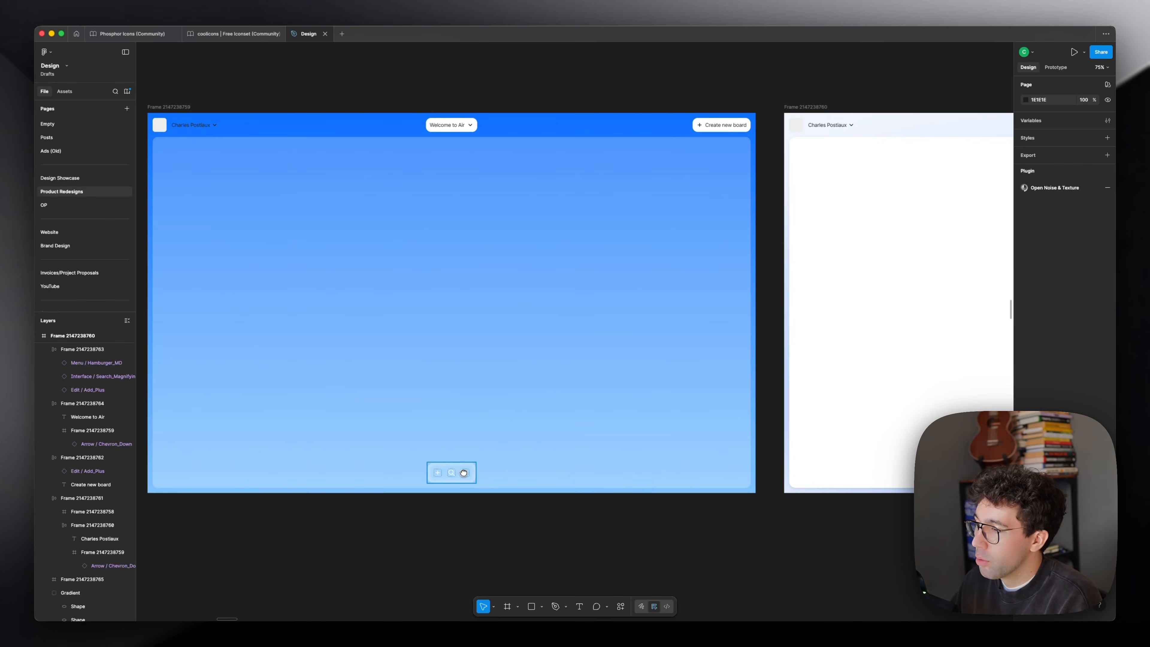
scroll(463, 473, right, 10)
scroll(691, 483, up, 5)
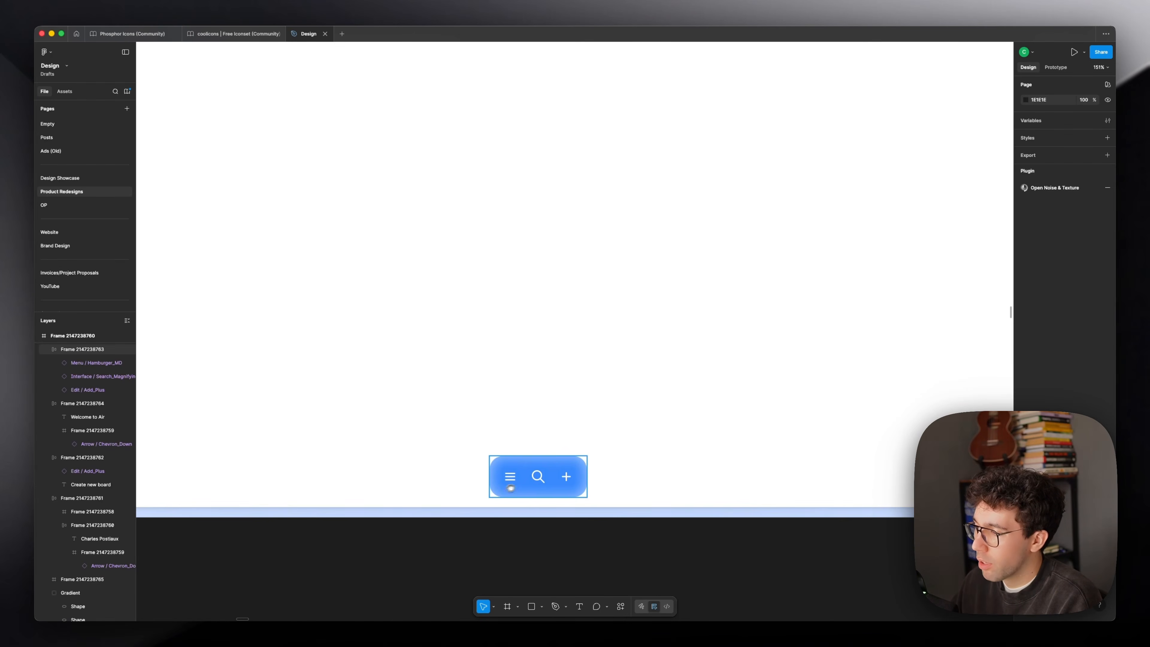
scroll(512, 487, down, 5)
drag(512, 487, 994, 469)
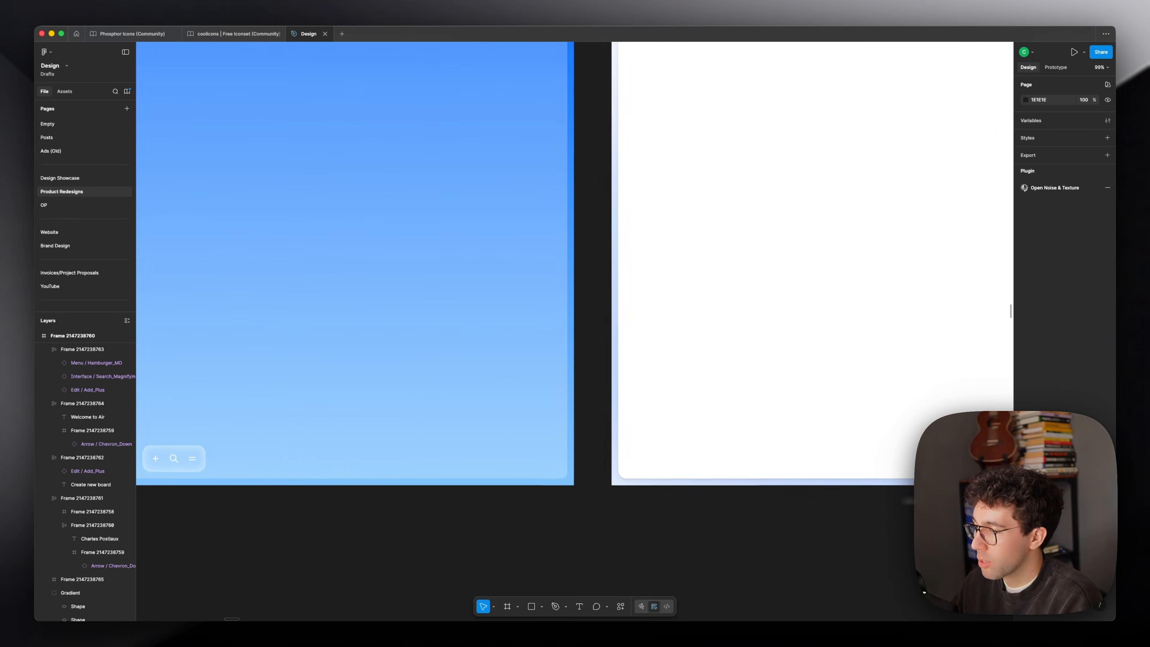
drag(495, 447, 672, 461)
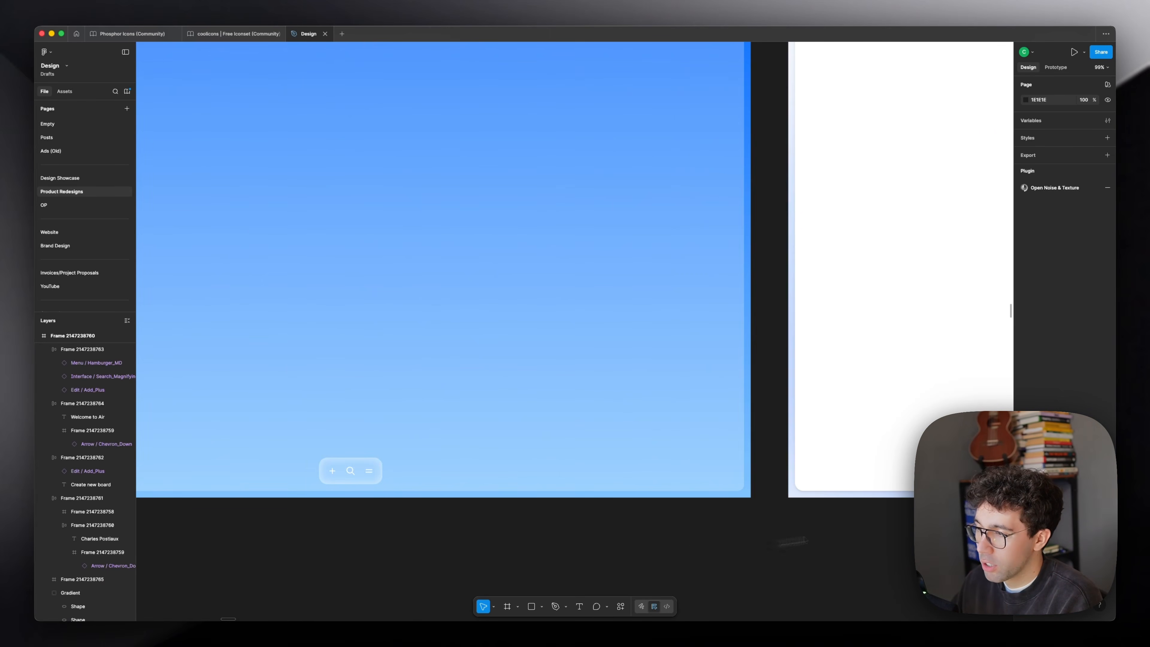
drag(841, 516, 344, 542)
scroll(632, 491, down, 2)
drag(837, 394, 728, 428)
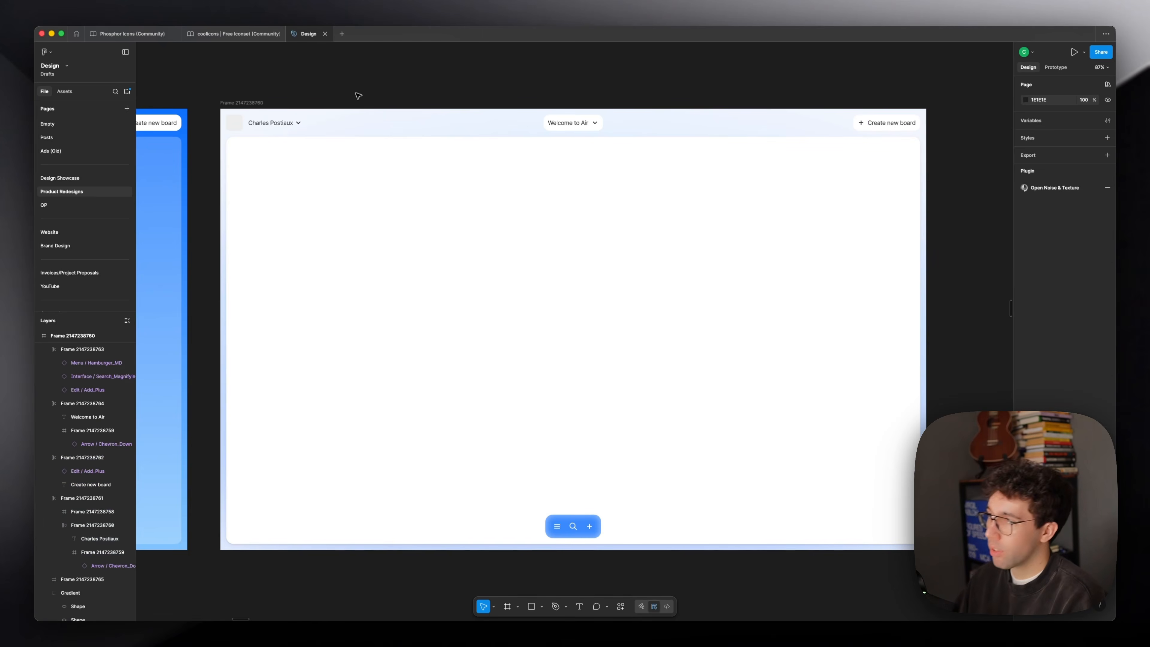
click(670, 236)
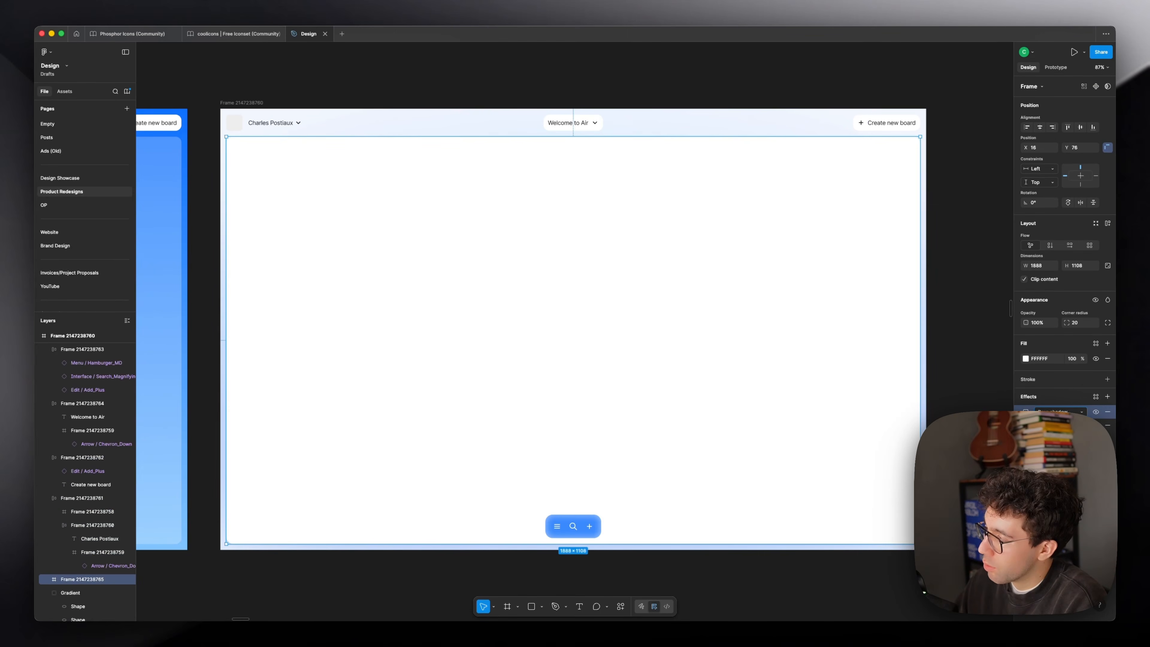
click(977, 330)
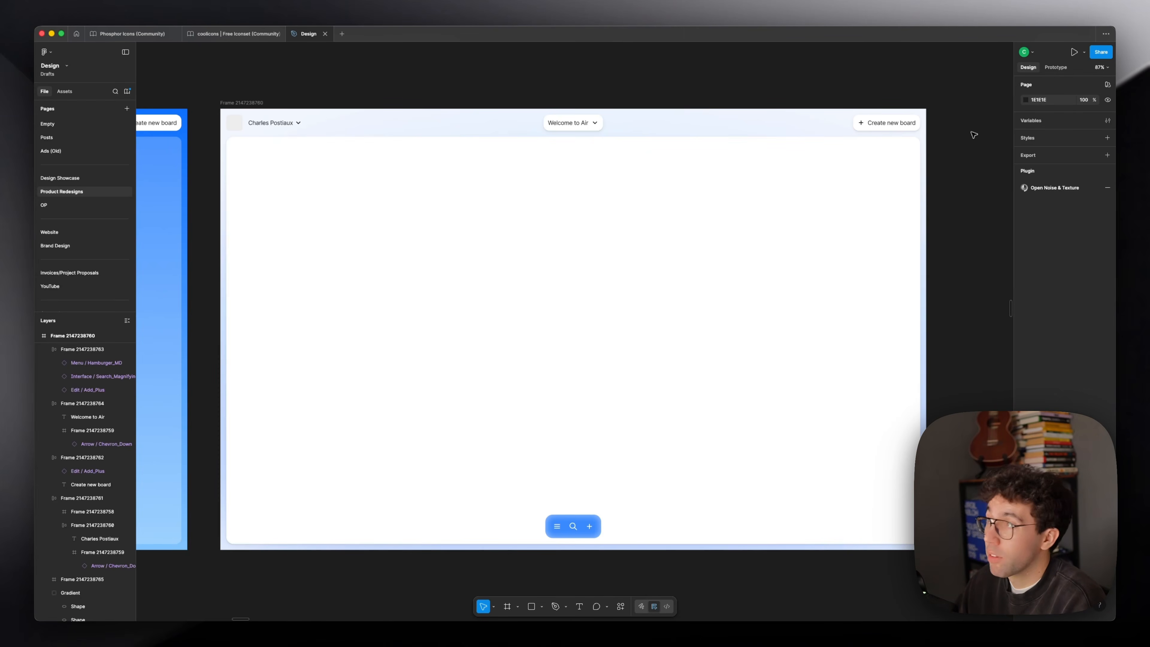
- Restyle the light screen's Create new board button in blue to match the bottom icon toolbar
drag(766, 75, 774, 97)
click(576, 552)
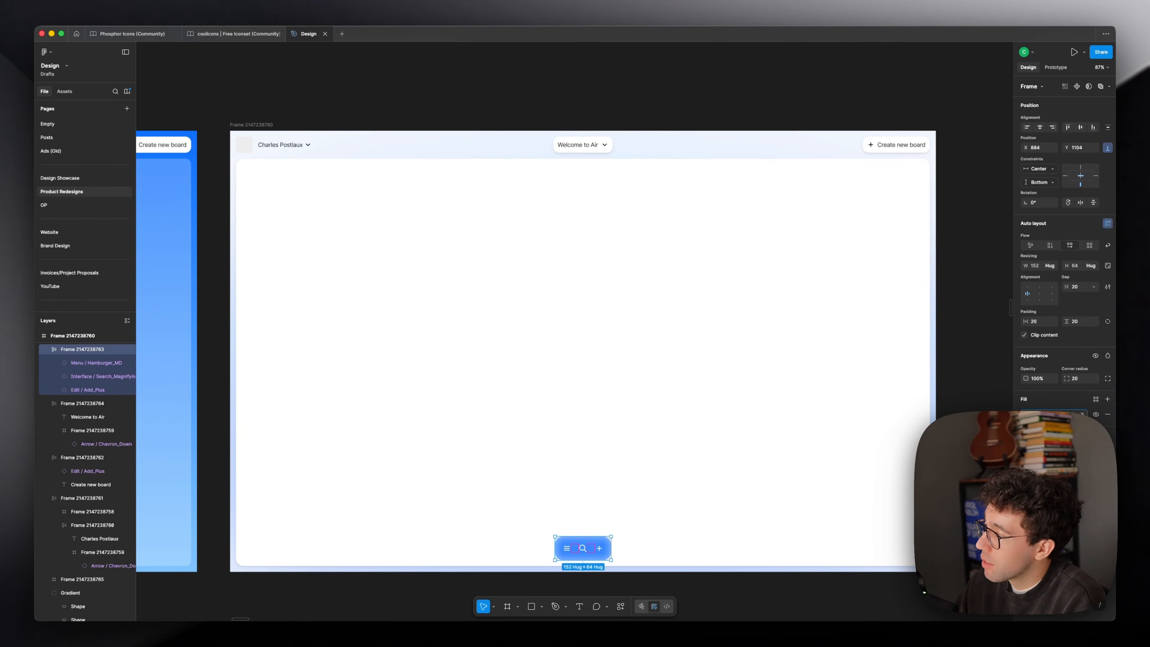
click(896, 145)
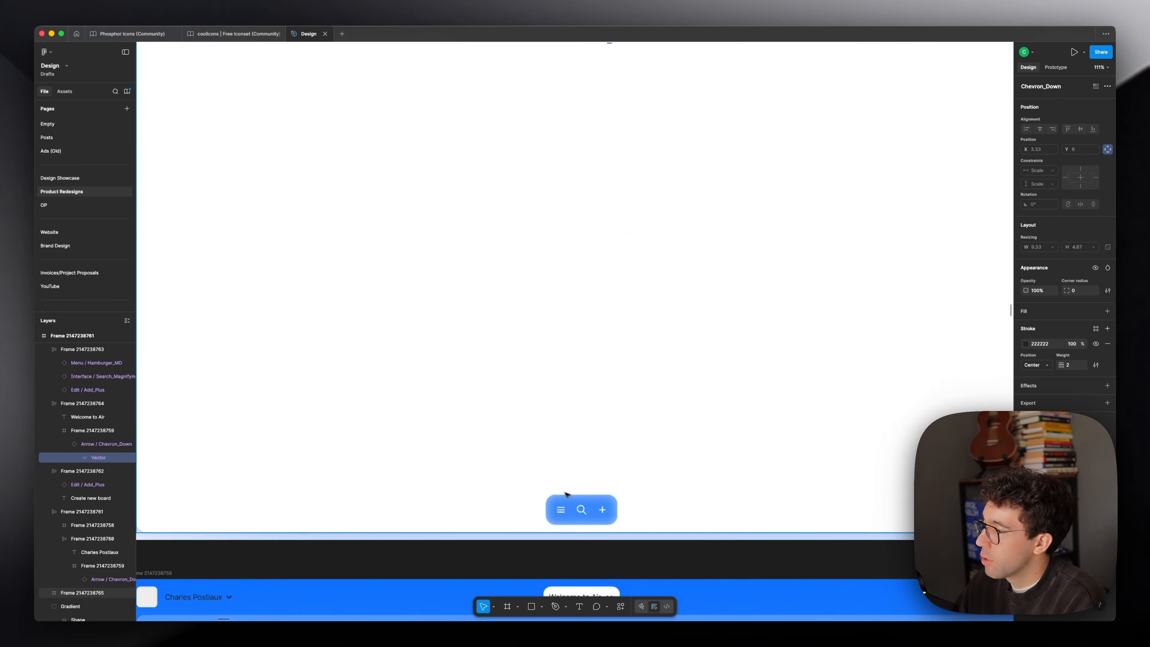
- Check the search icon's stroke weight and the typography of the Welcome to Air label in the duplicated light screen
super+click(583, 512)
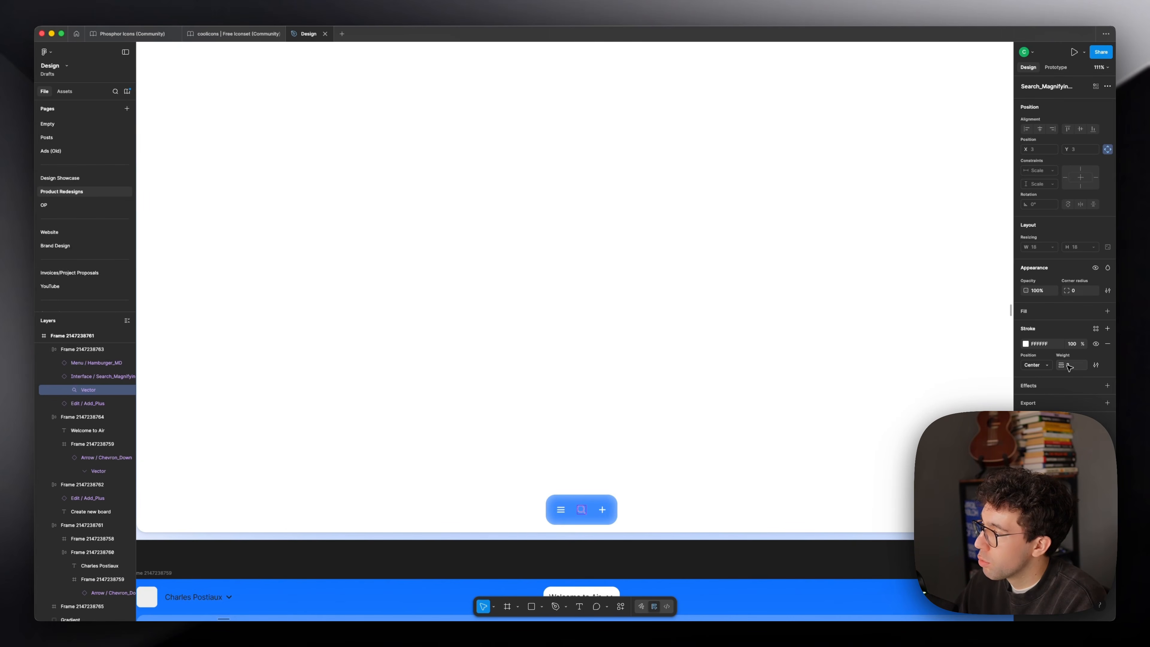
scroll(591, 357, down, 3)
scroll(591, 365, up, 4)
scroll(590, 293, up, 4)
super+click(590, 294)
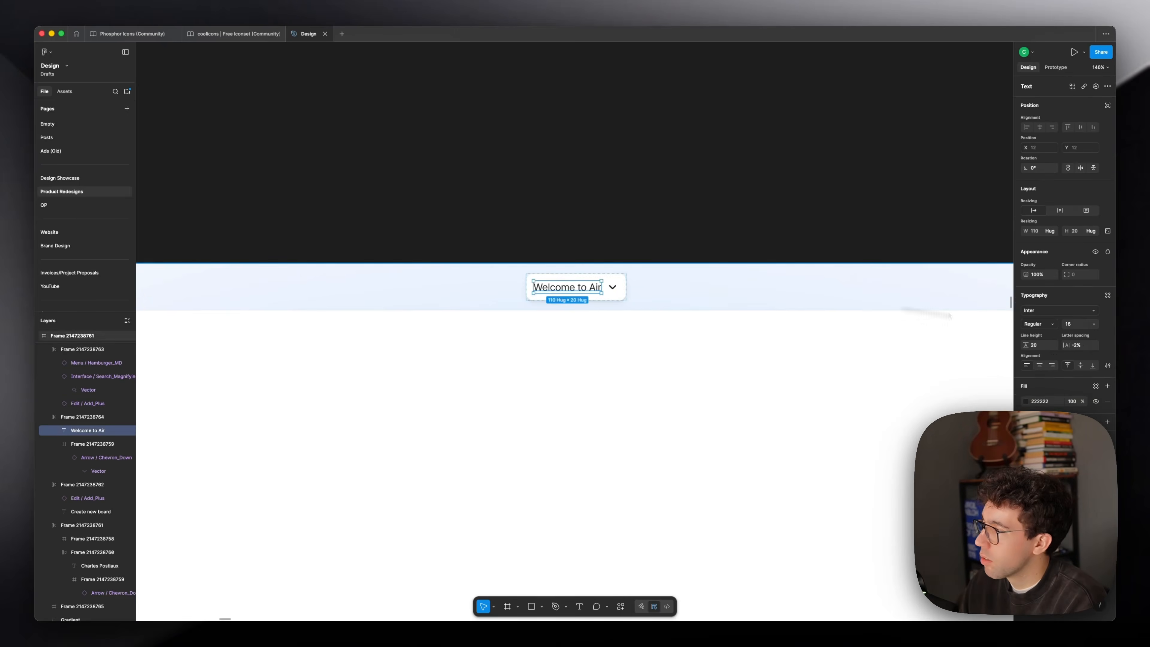
click(964, 98)
scroll(973, 86, down, 2)
drag(803, 166, 480, 175)
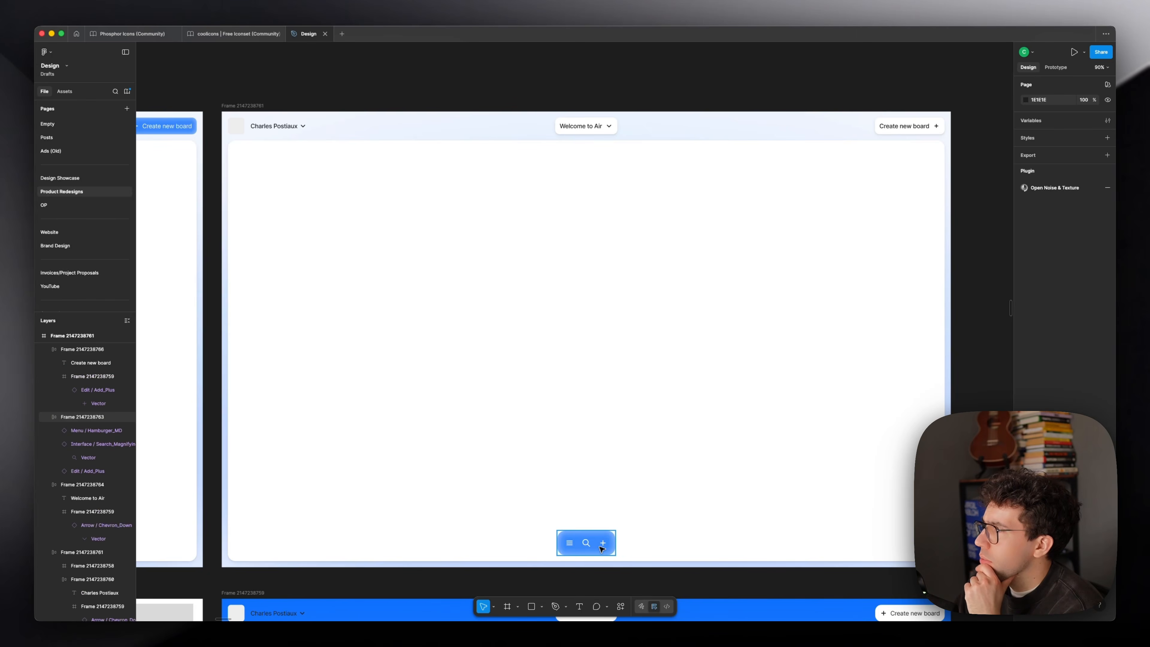
- Compare the toolbar's plus icon and the header controls with the Share and Add buttons in the original Air layout
click(602, 543)
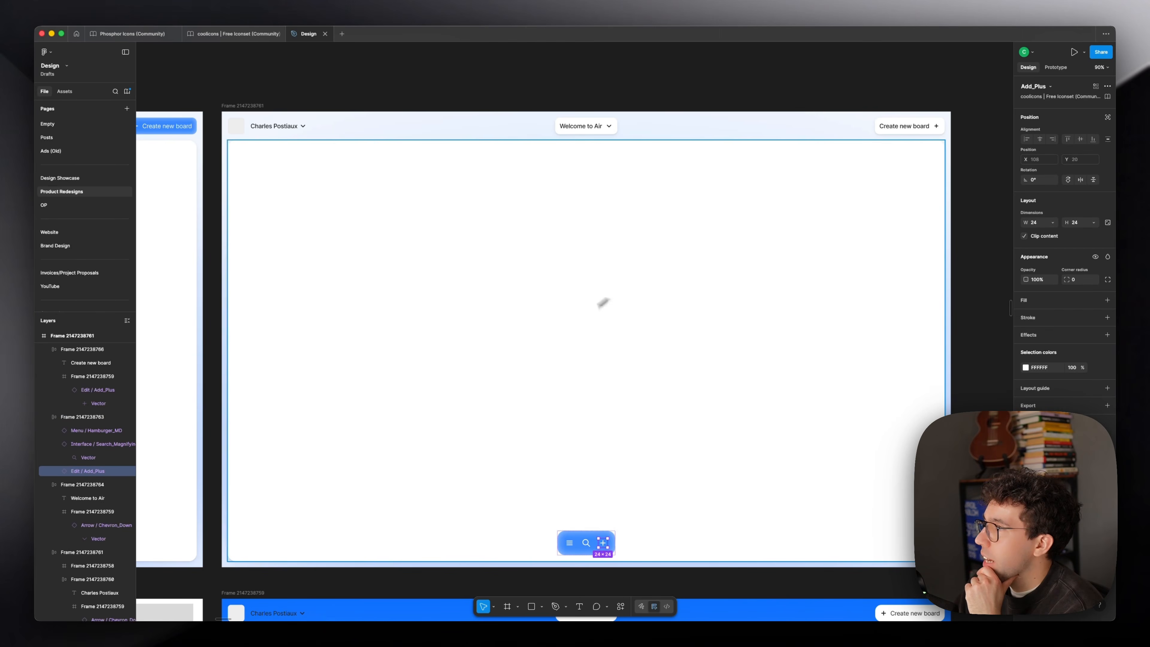
scroll(606, 326, left, 20)
click(644, 99)
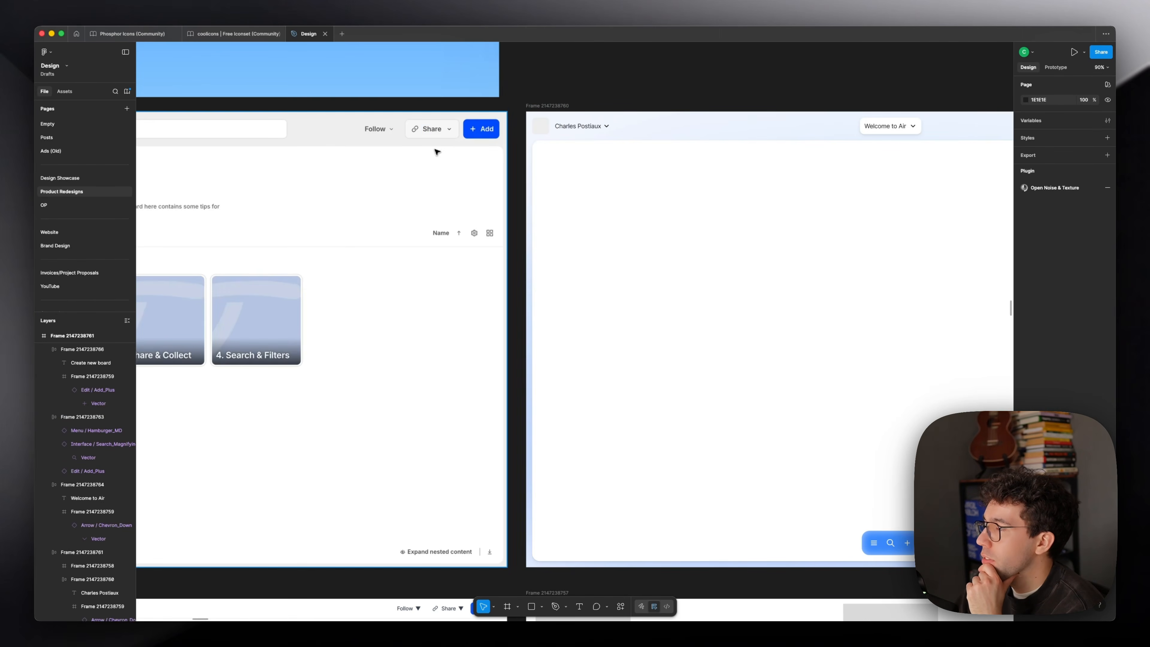
scroll(581, 357, left, 5)
scroll(588, 385, right, 8)
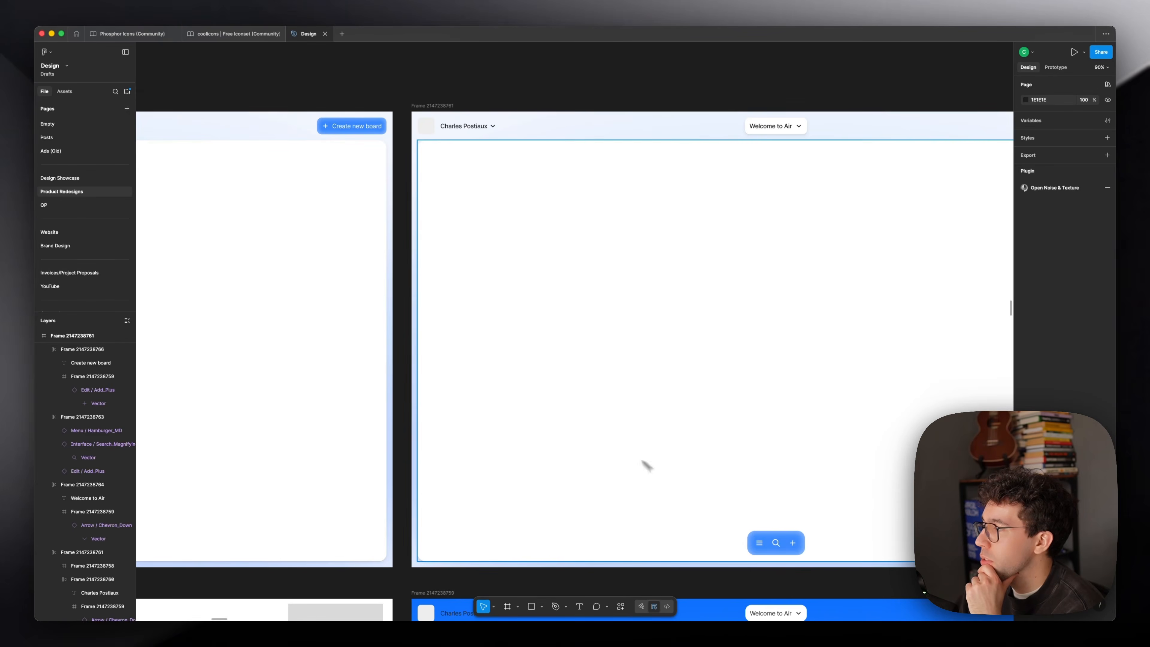
scroll(762, 463, right, 10)
click(480, 187)
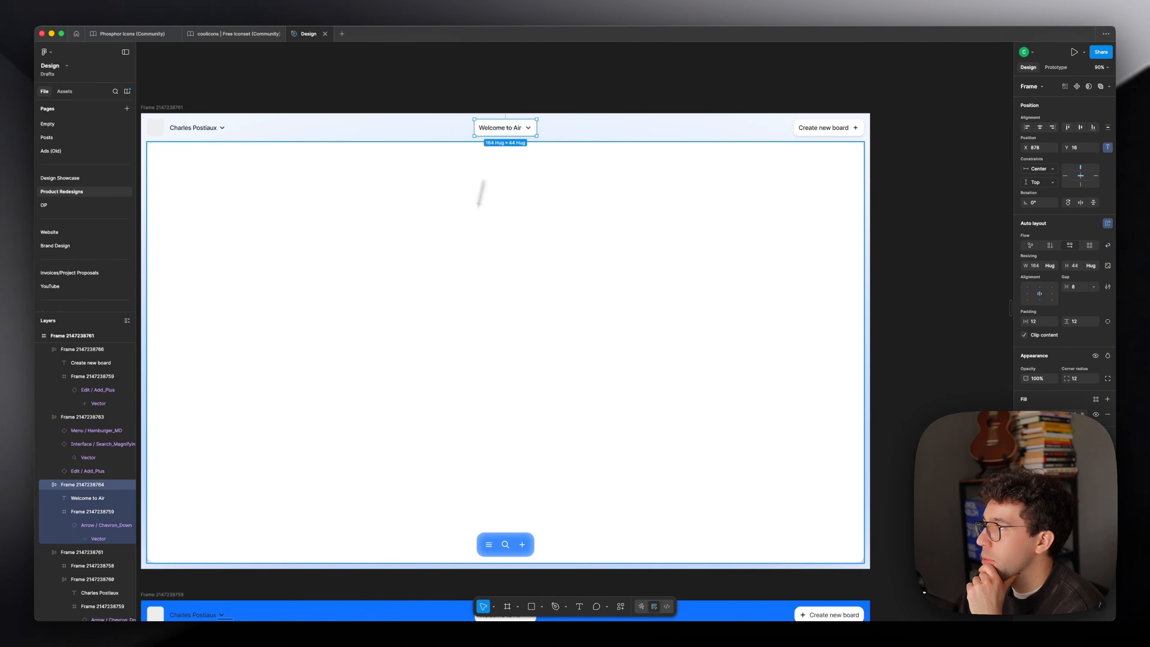
- Replace the duplicated light screen's Create new board button with Share and Add buttons carrying a link and a plus icon
double_click(839, 129)
key(super+alt+period)
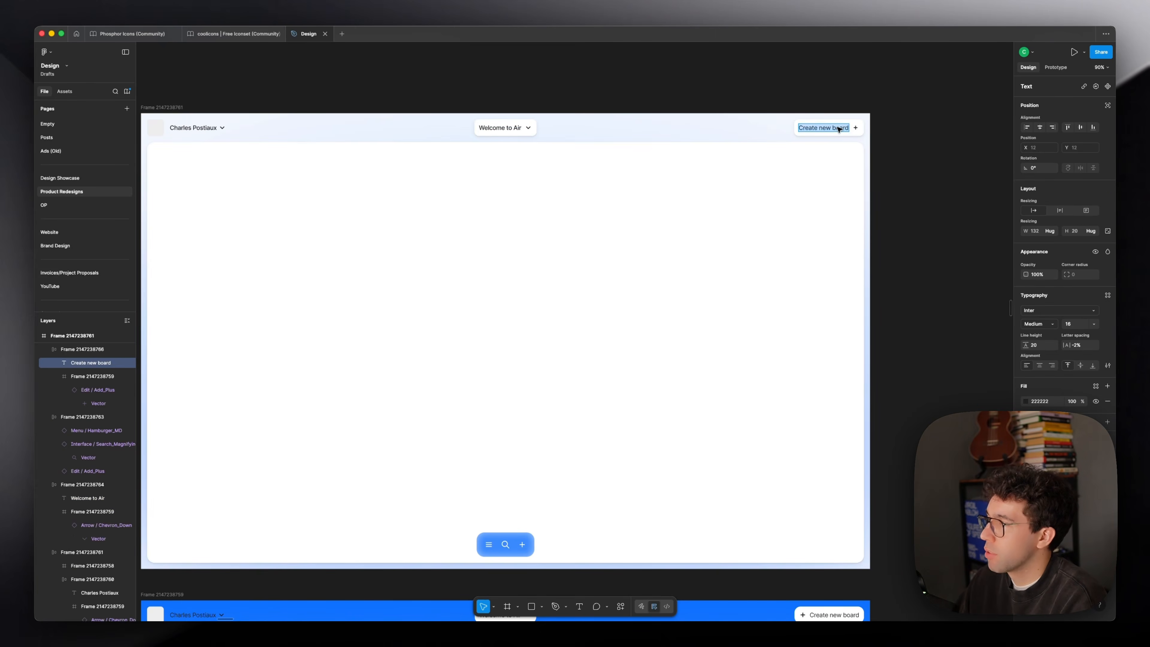
scroll(836, 130, down, 5)
scroll(634, 140, left, 7)
scroll(431, 145, up, 5)
scroll(435, 145, left, 5)
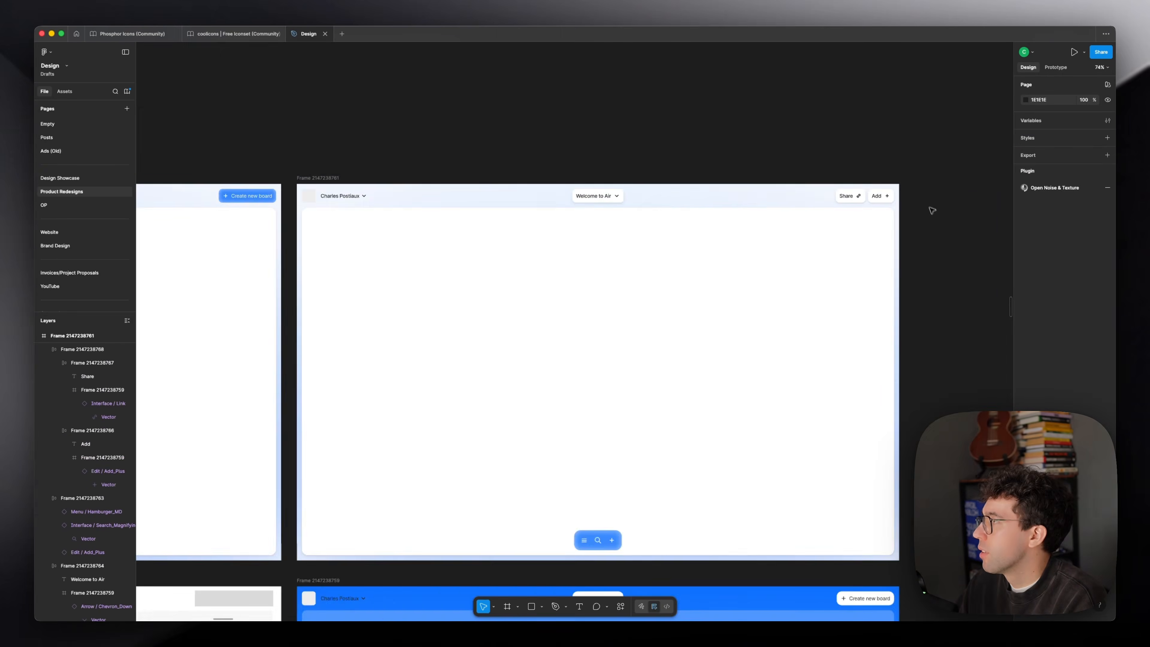
- Place the link and plus icons before the Share and Add labels, as in the original layout
scroll(574, 317, right, 3)
scroll(854, 141, down, 3)
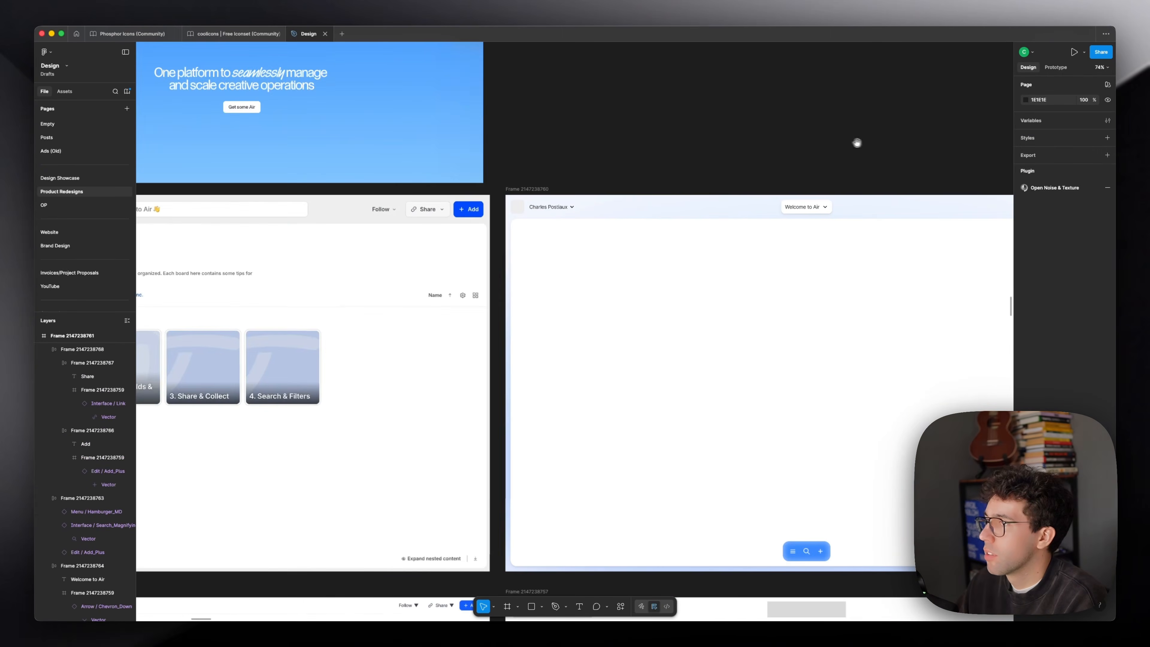
scroll(770, 172, up, 6)
super+click(655, 168)
shift+super+click(747, 168)
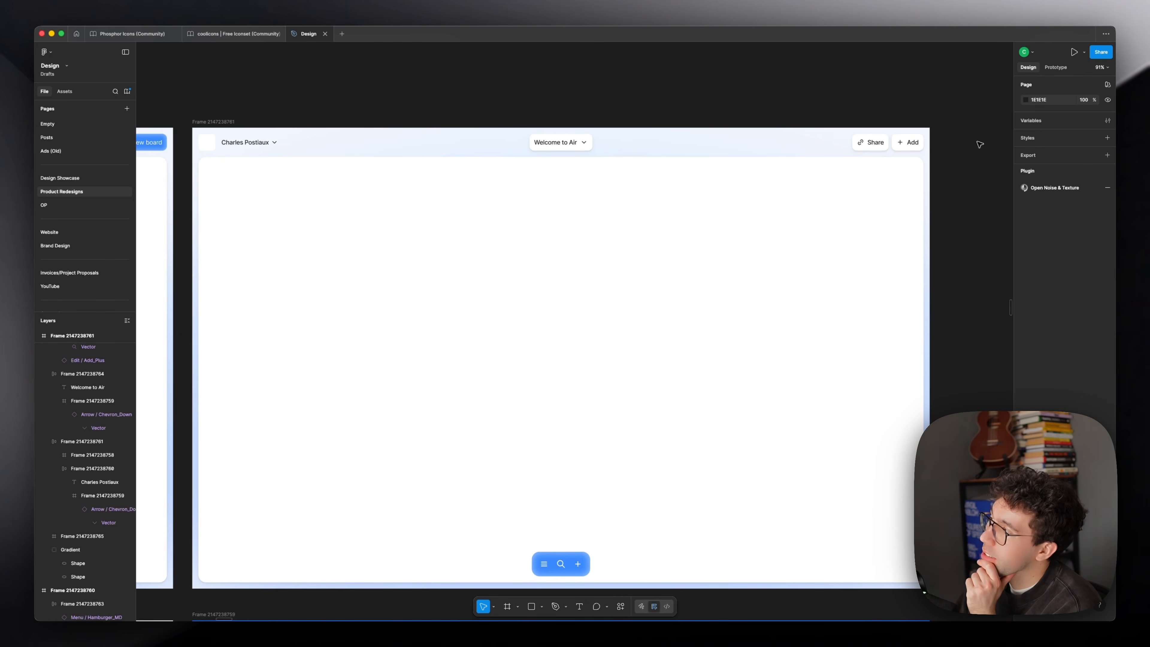
- Hide the Share button's white fill and turn its icon and label grey
click(899, 143)
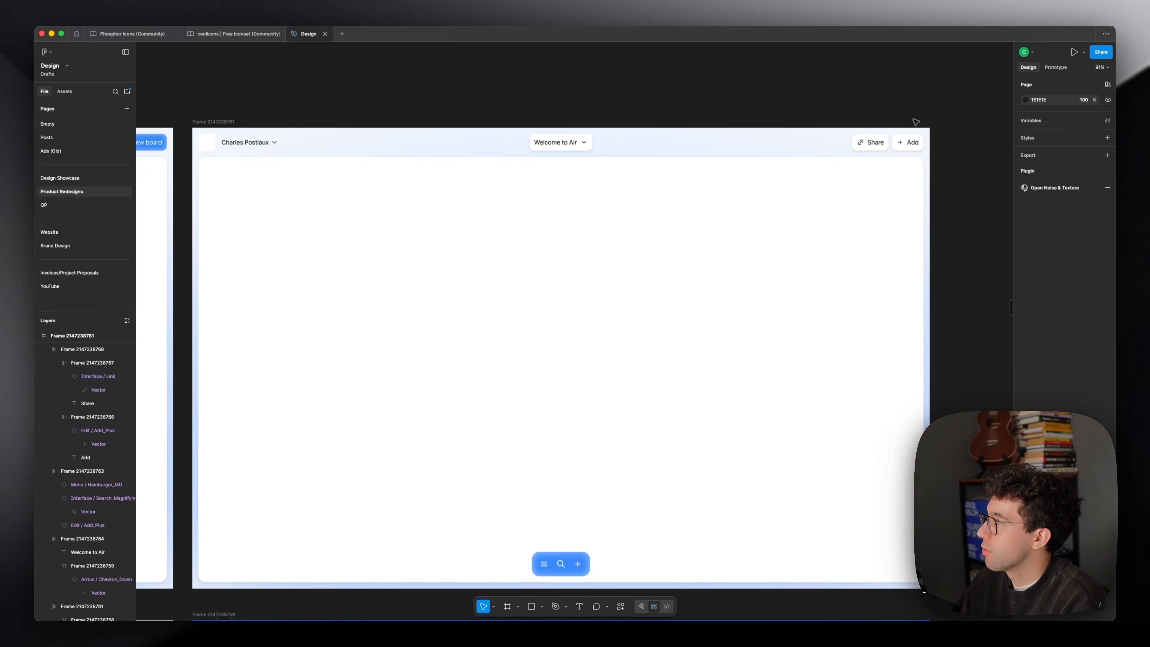
scroll(895, 142, up, 5)
click(875, 157)
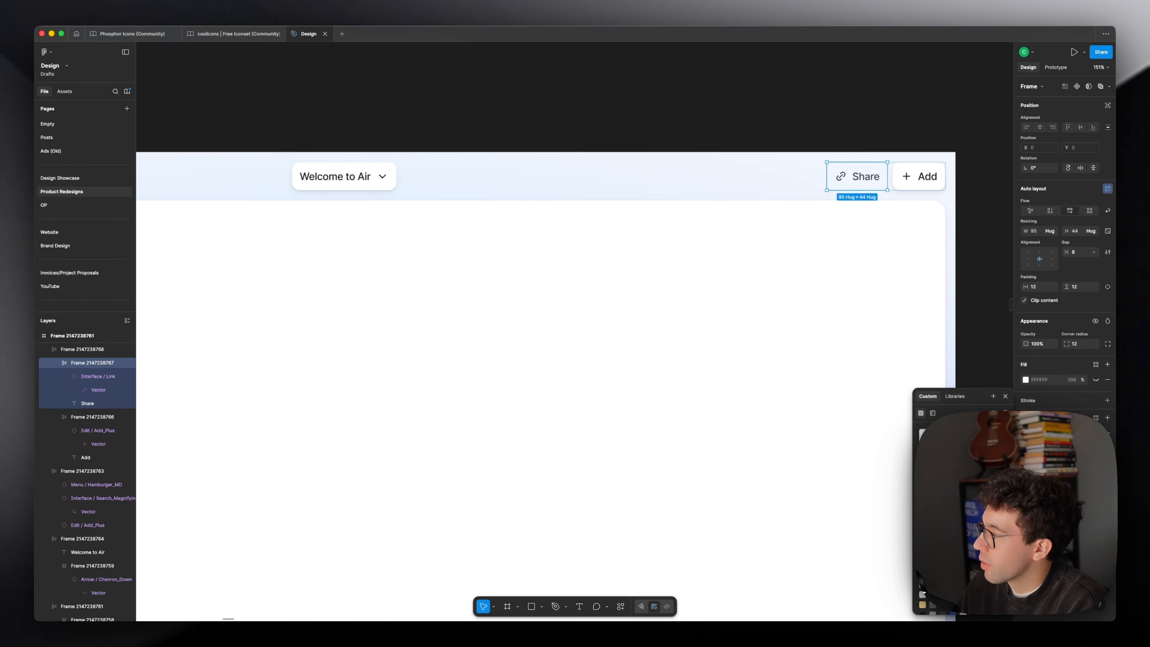
scroll(903, 267, down, 3)
key(Escape)
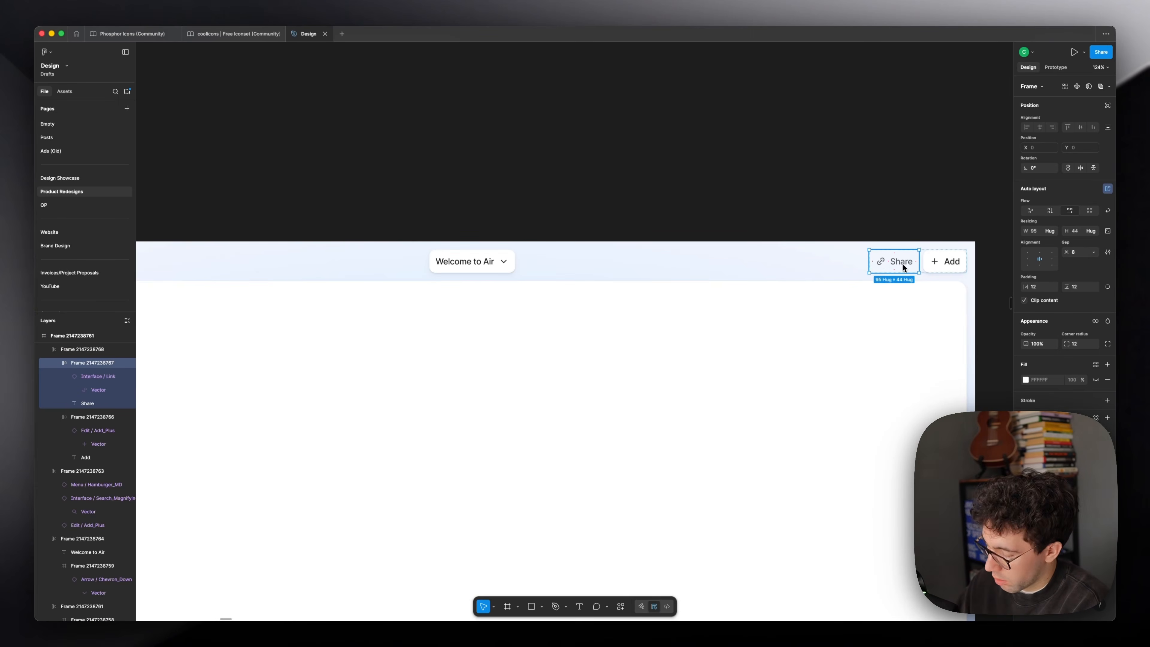
- Check the grey Share label's contrast against the header background with the Contrast plugin
key(super+k)
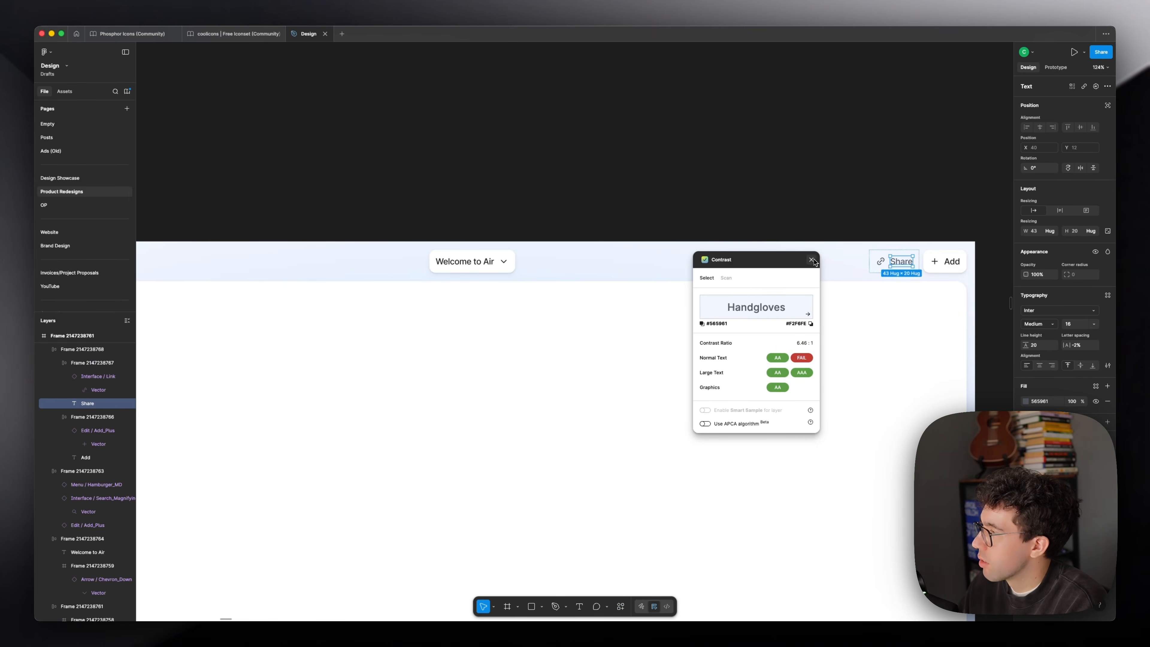
click(812, 260)
scroll(914, 205, down, 3)
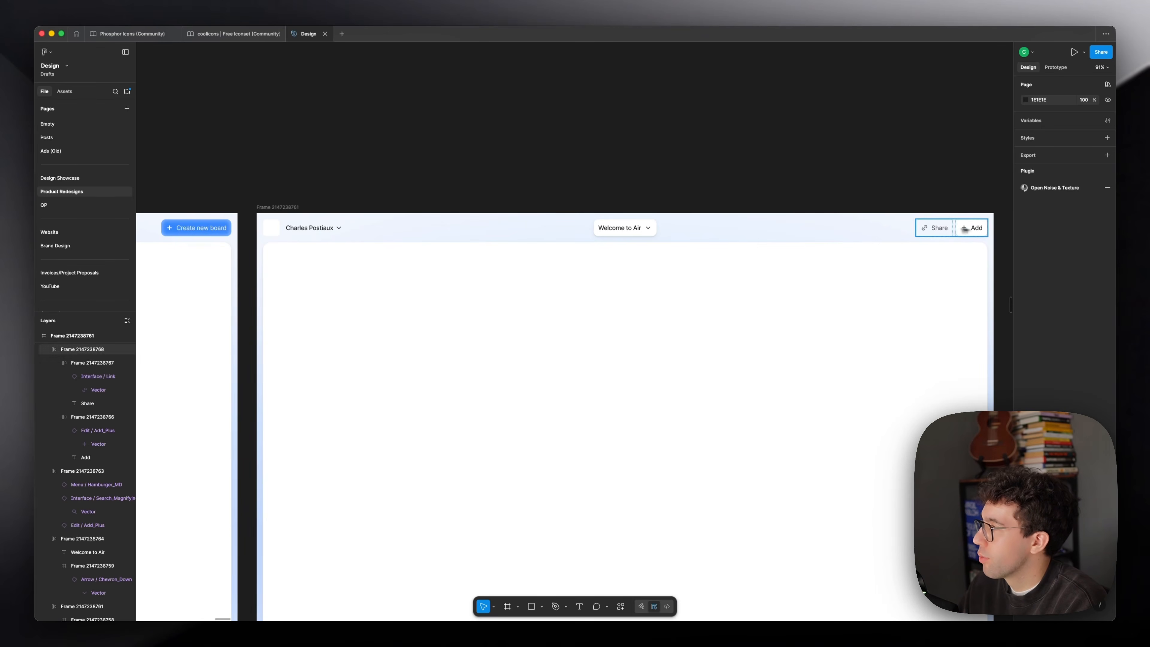
- Recolour one of the light screen's selection colours with a colour sampled from its header background
double_click(972, 229)
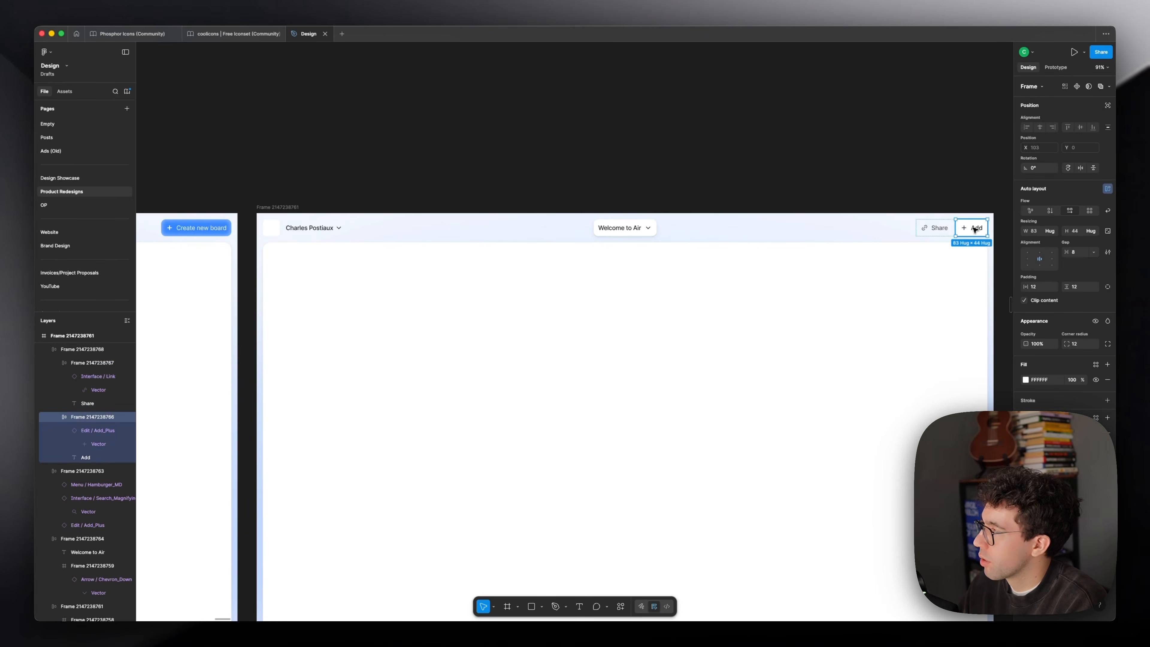
click(724, 281)
click(1025, 425)
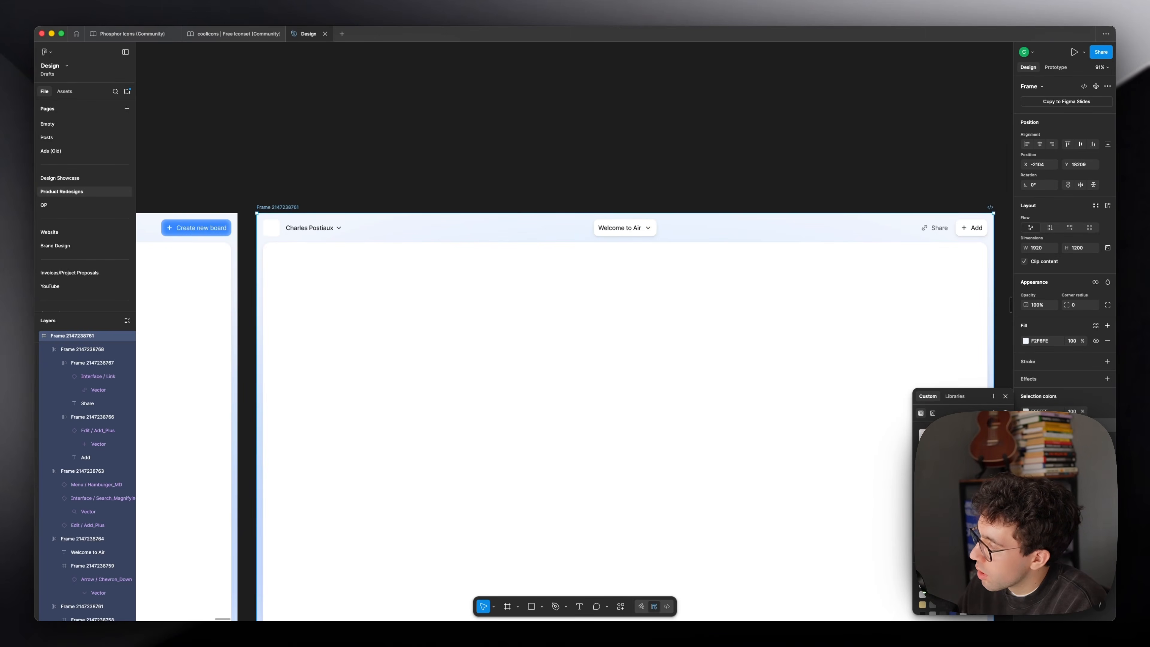
key(i)
click(829, 236)
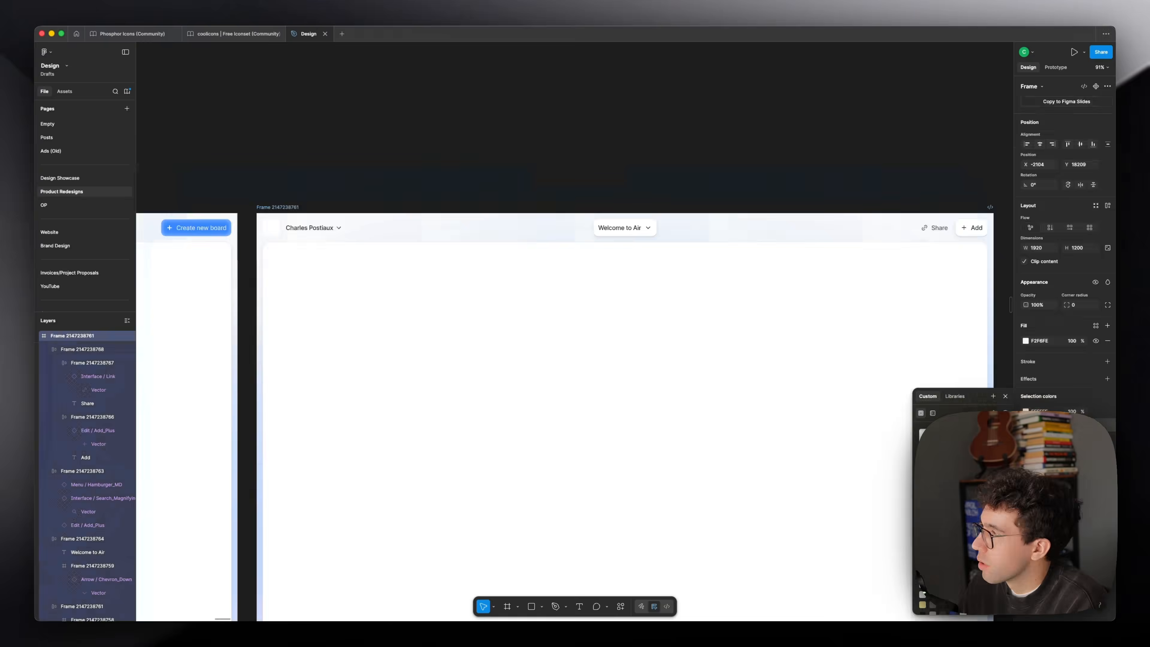
click(663, 90)
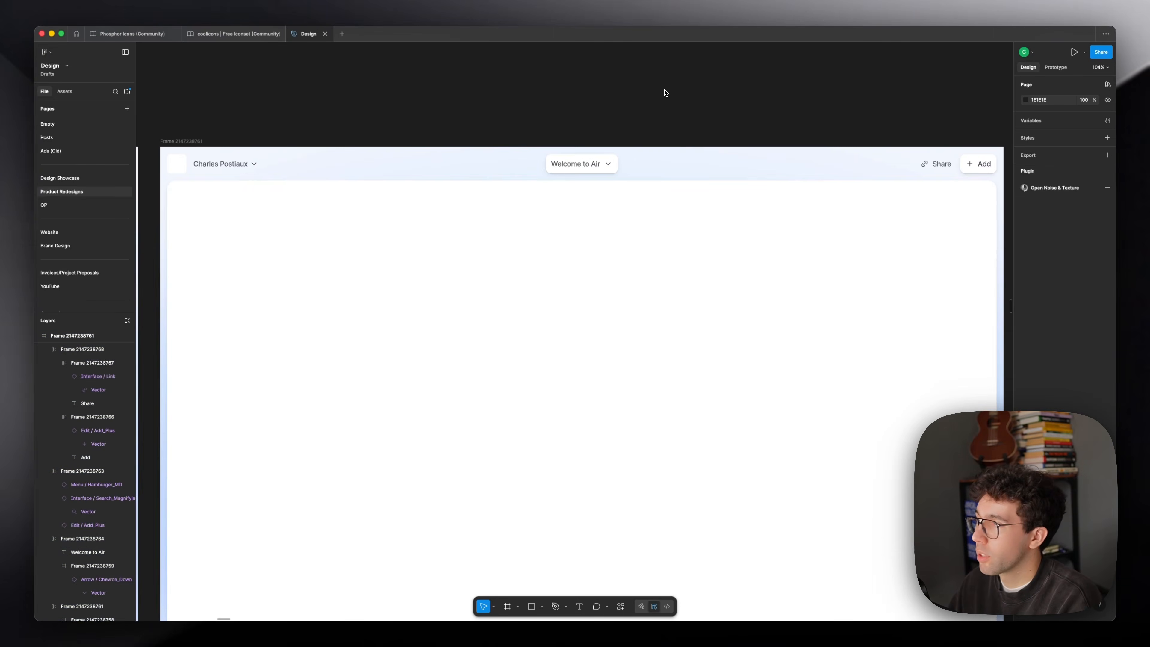
- Lower the white content area's top edge to Y 72, giving it a height of 1112, and check the gap below the header
scroll(662, 86, down, 3)
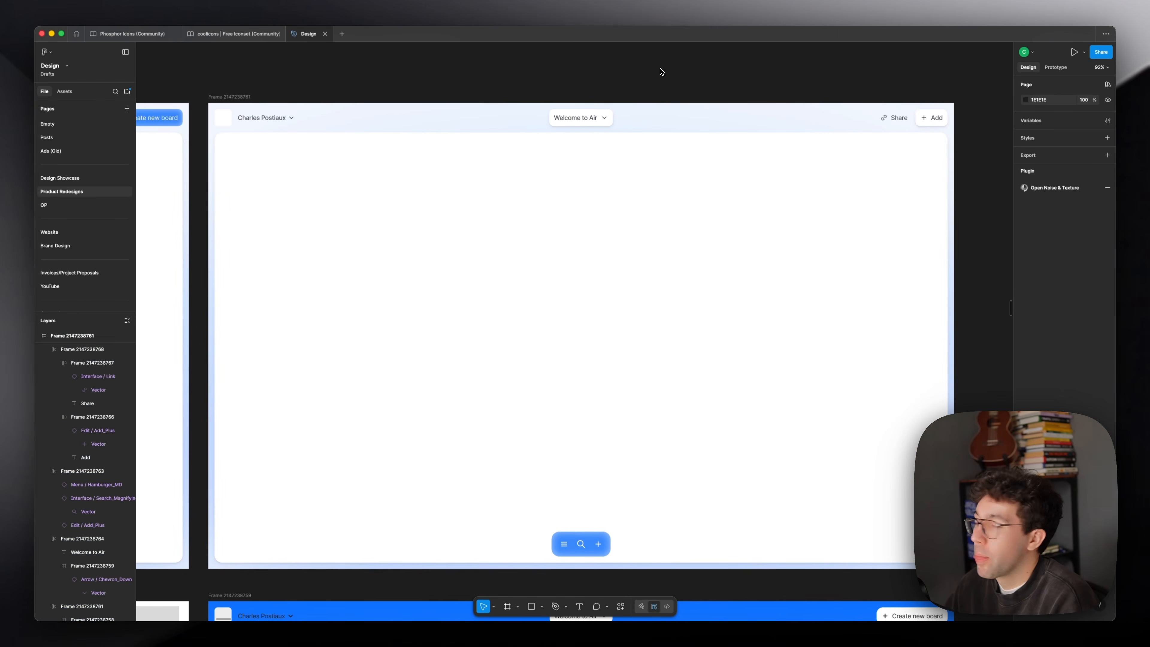
drag(672, 73, 668, 77)
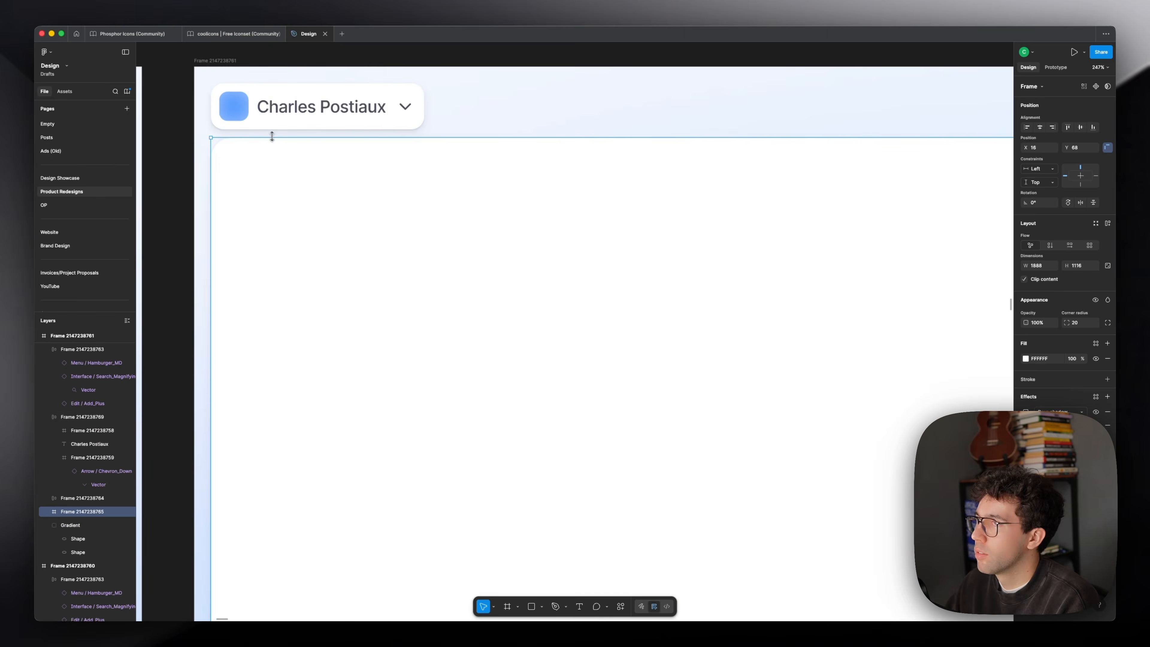
drag(272, 137, 276, 144)
key(alt)
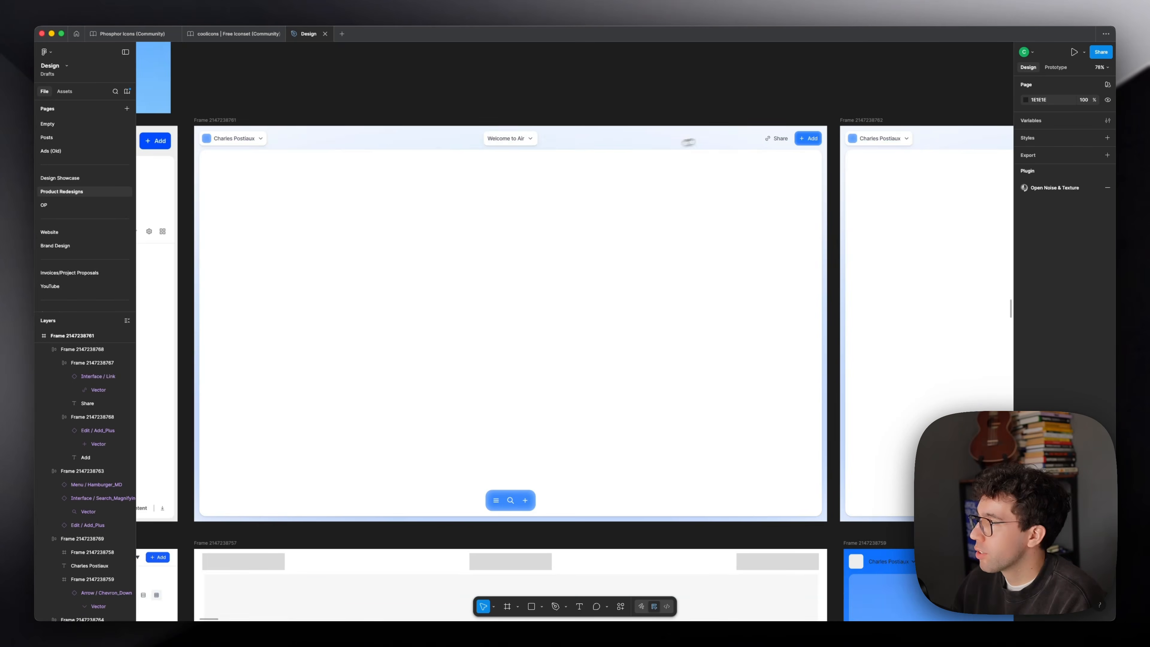
- Compare the original Welcome to Air screen's title row, actions and sorting controls with the redesigned screen
scroll(688, 141, left, 5)
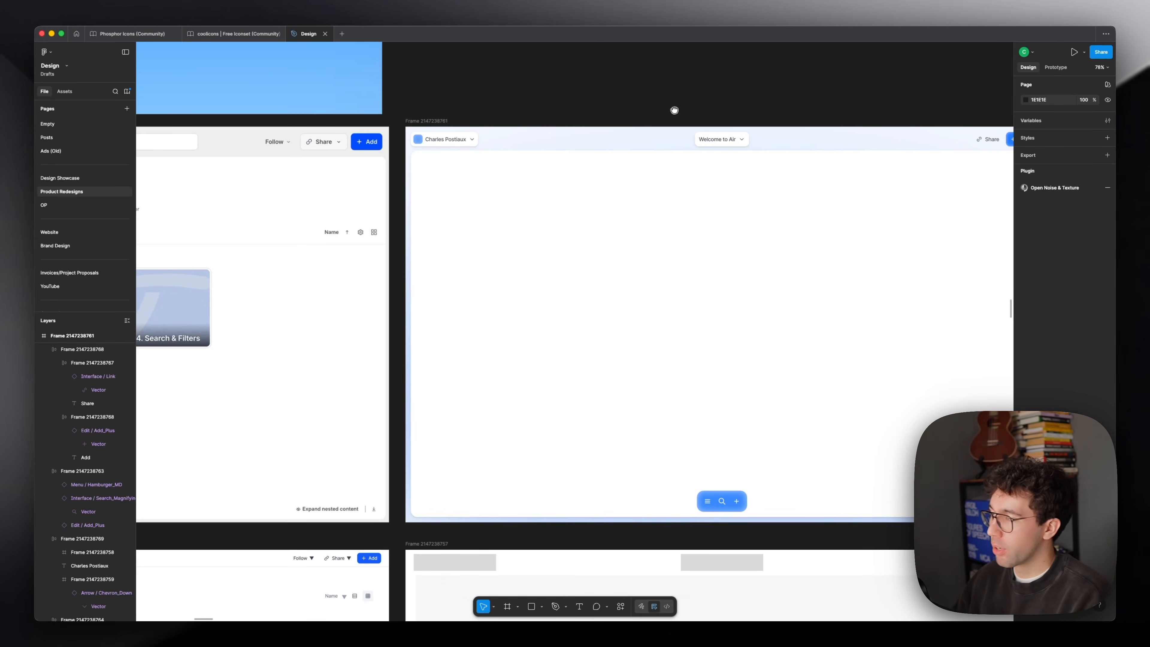
scroll(578, 96, left, 10)
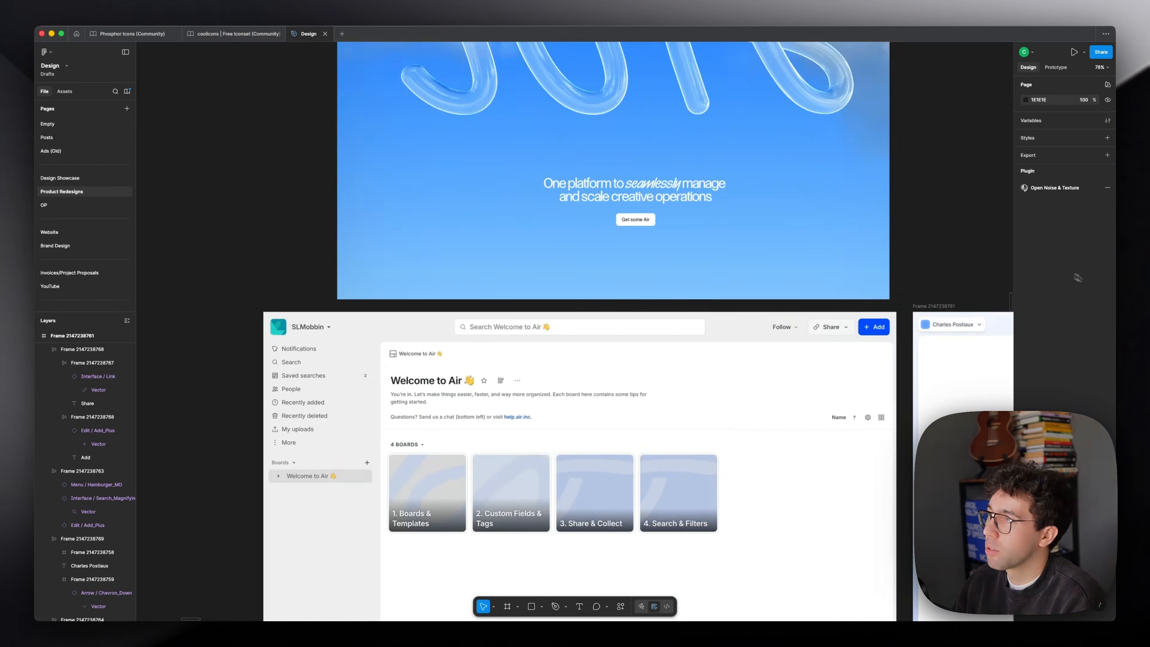
scroll(237, 166, down, 4)
scroll(373, 267, right, 12)
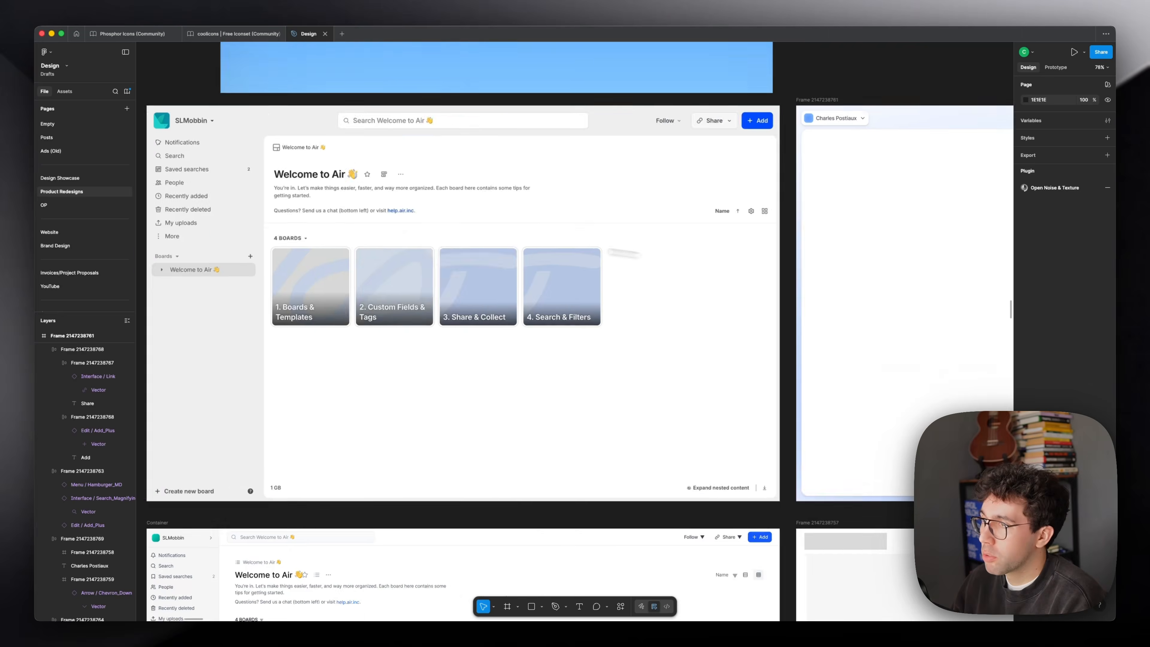
drag(140, 253, 136, 253)
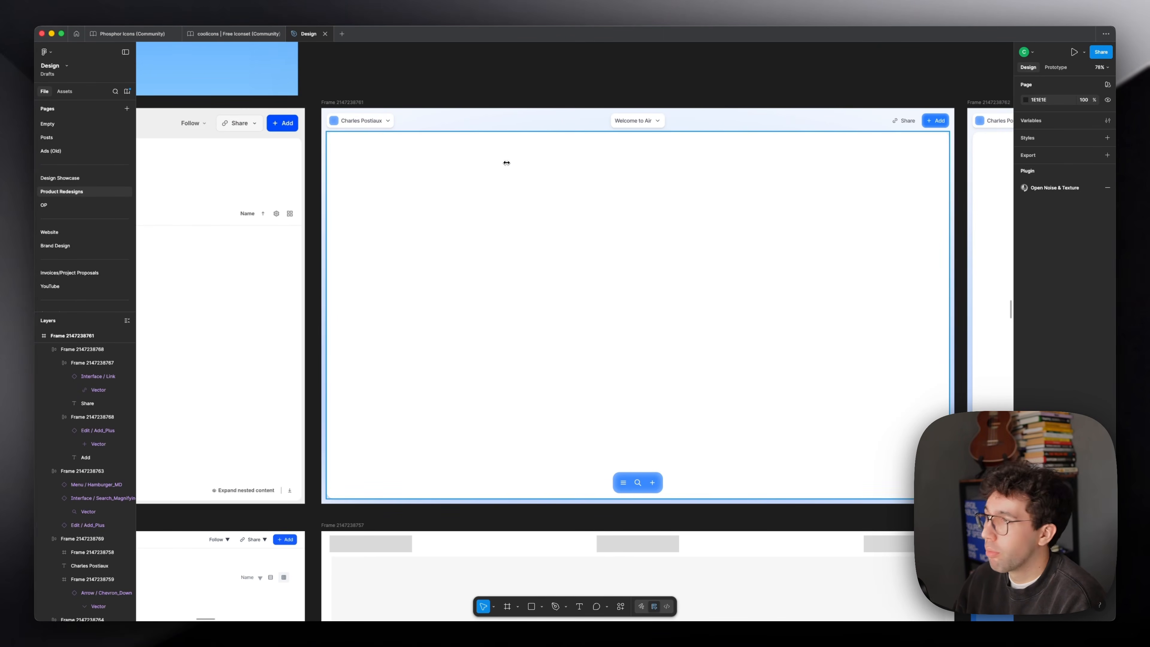
scroll(520, 120, left, 11)
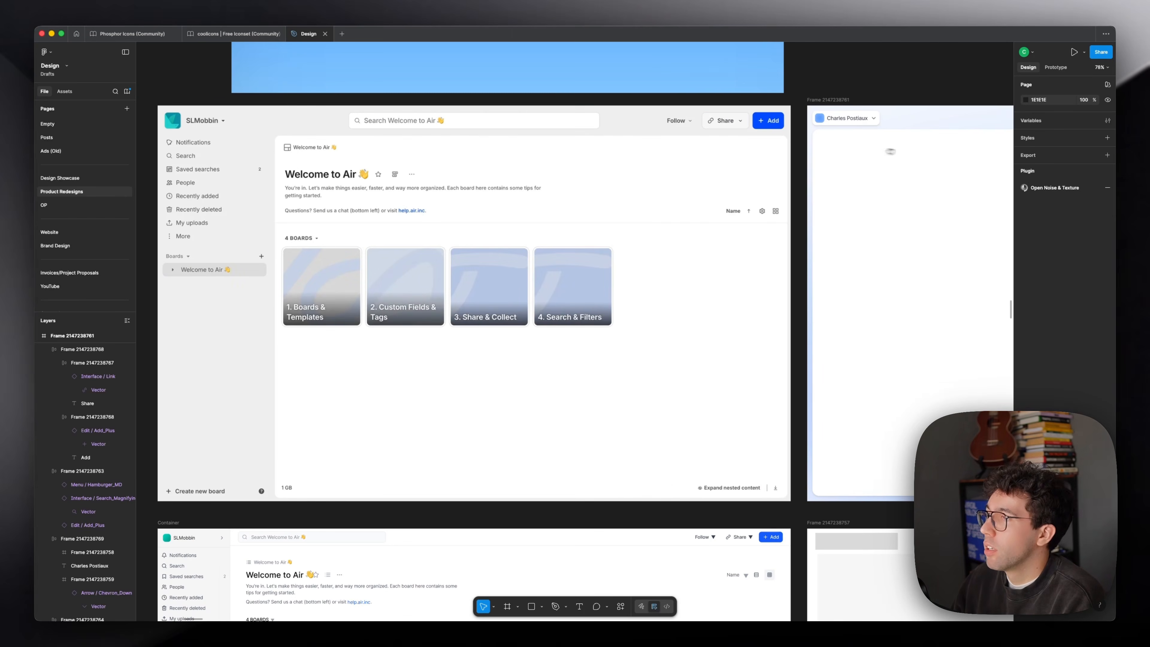
drag(892, 151, 424, 150)
- Try a large rectangle as a centred block inside the empty content area
key(r)
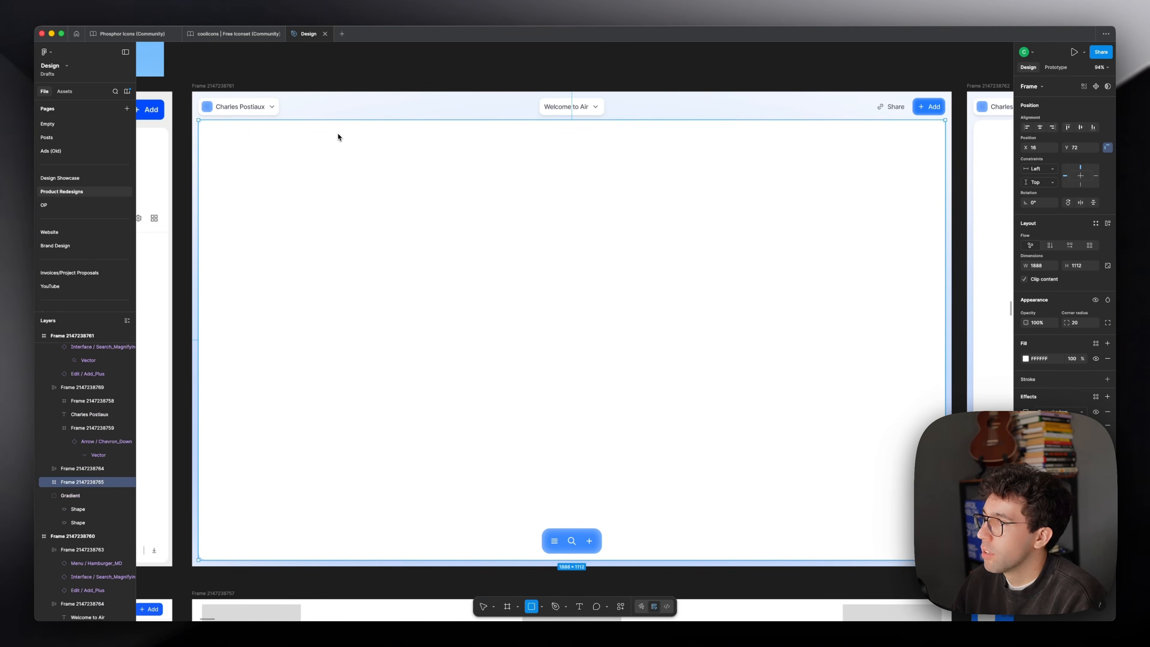
drag(337, 134, 790, 553)
click(629, 62)
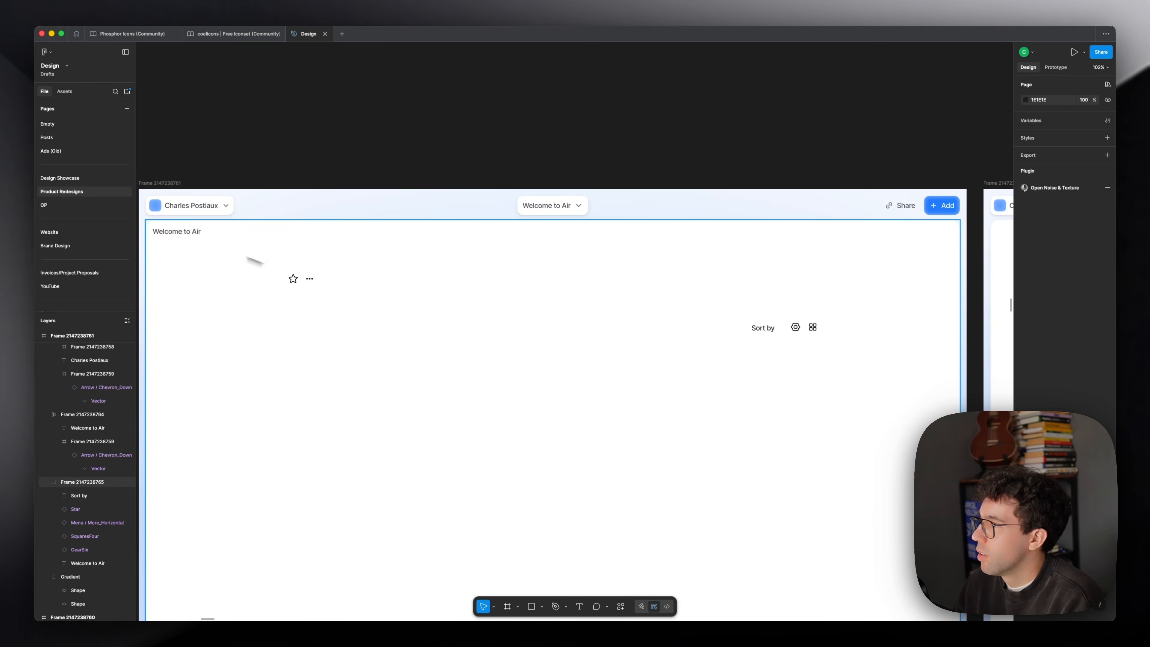
- Duplicate the content area's Welcome to Air text towards its upper right and change the copy to Follow
click(193, 233)
text(Fol)
text(l)
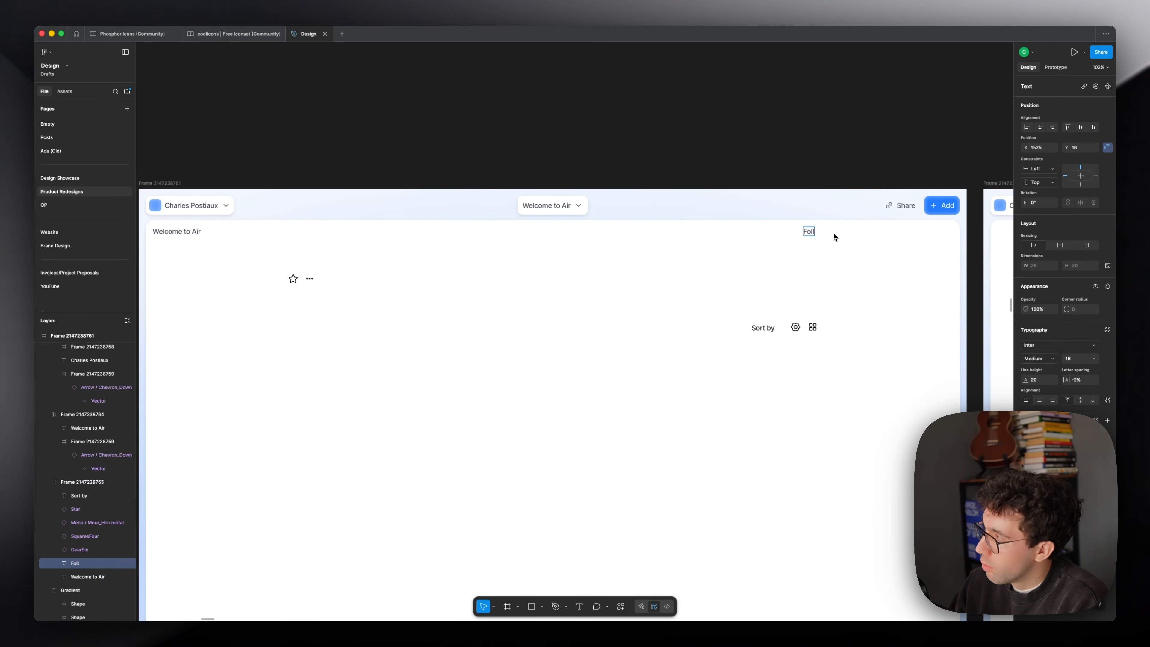
text(ow)
click(672, 123)
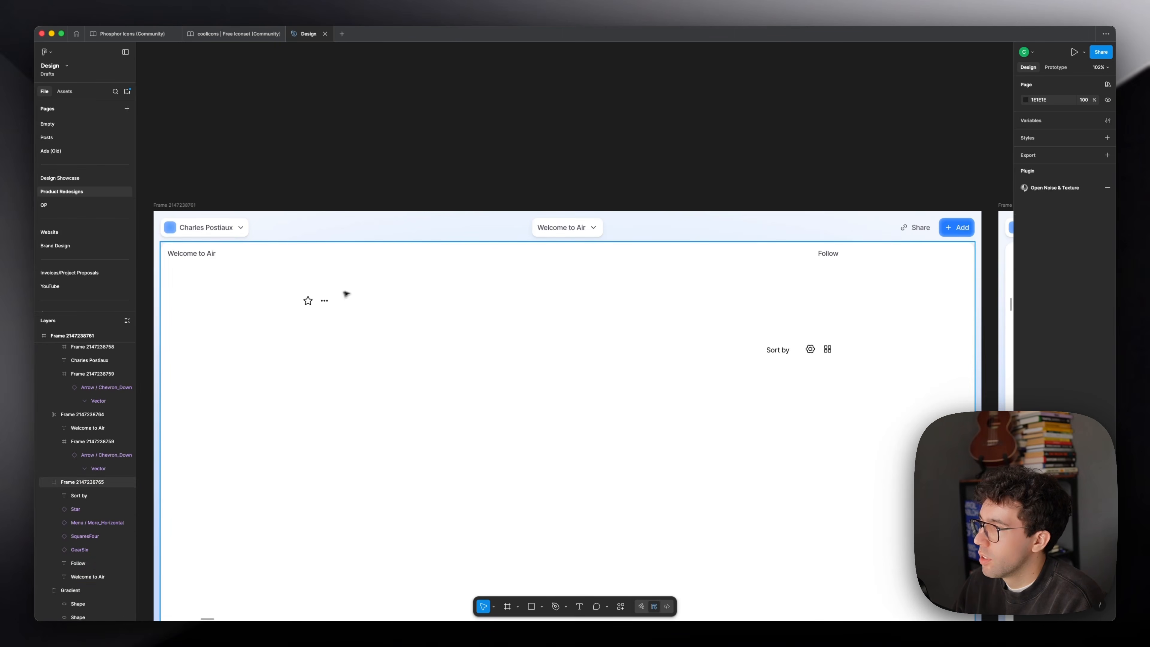
- Move the star and three-dot icons side by side beneath the Follow label
double_click(308, 302)
drag(308, 301, 857, 288)
drag(324, 300, 866, 287)
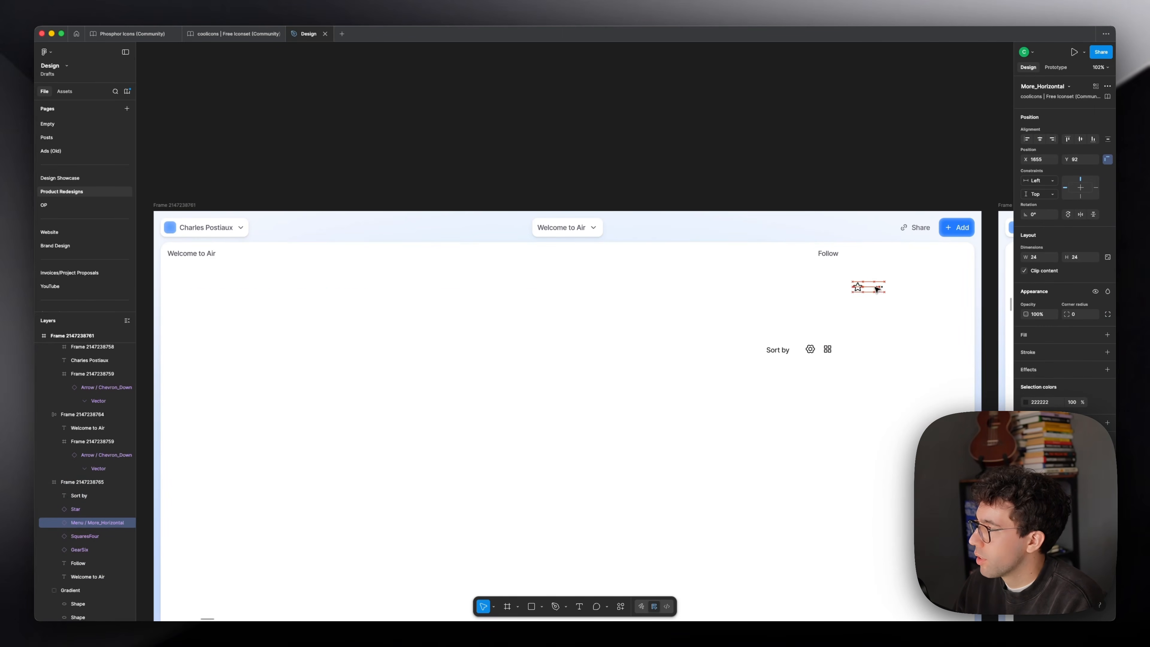
- Replace the plain Follow text with a copy of the Share button labelled Follow, using the header's chevron instead of the link icon
scroll(898, 284, up, 3)
click(832, 266)
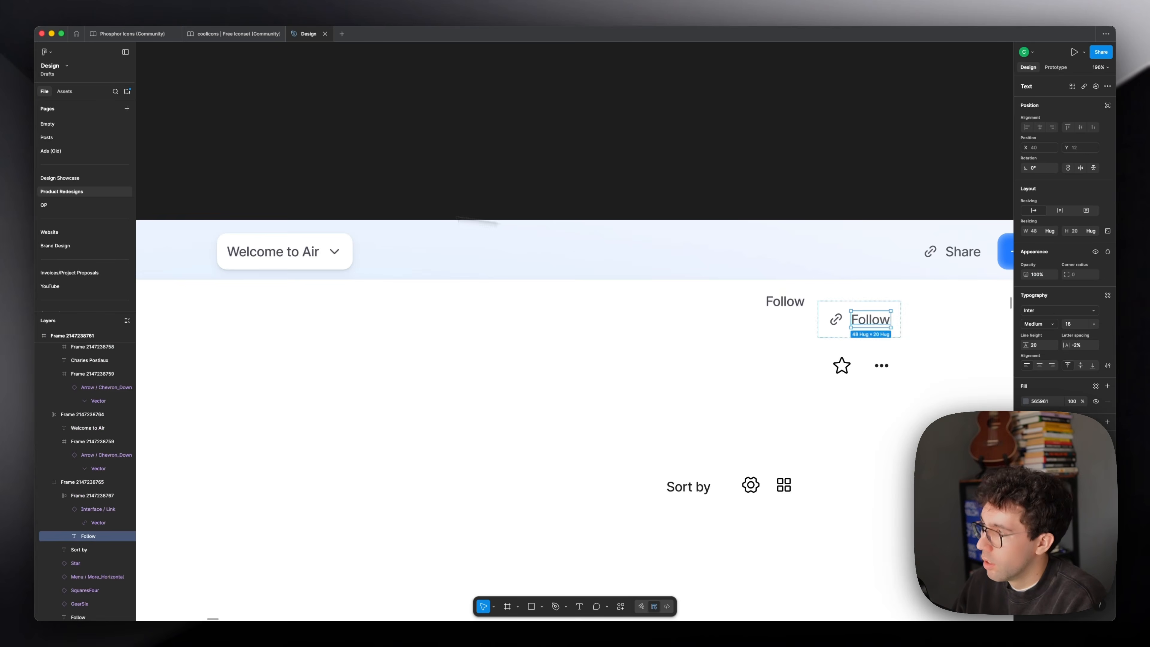
click(331, 251)
double_click(334, 251)
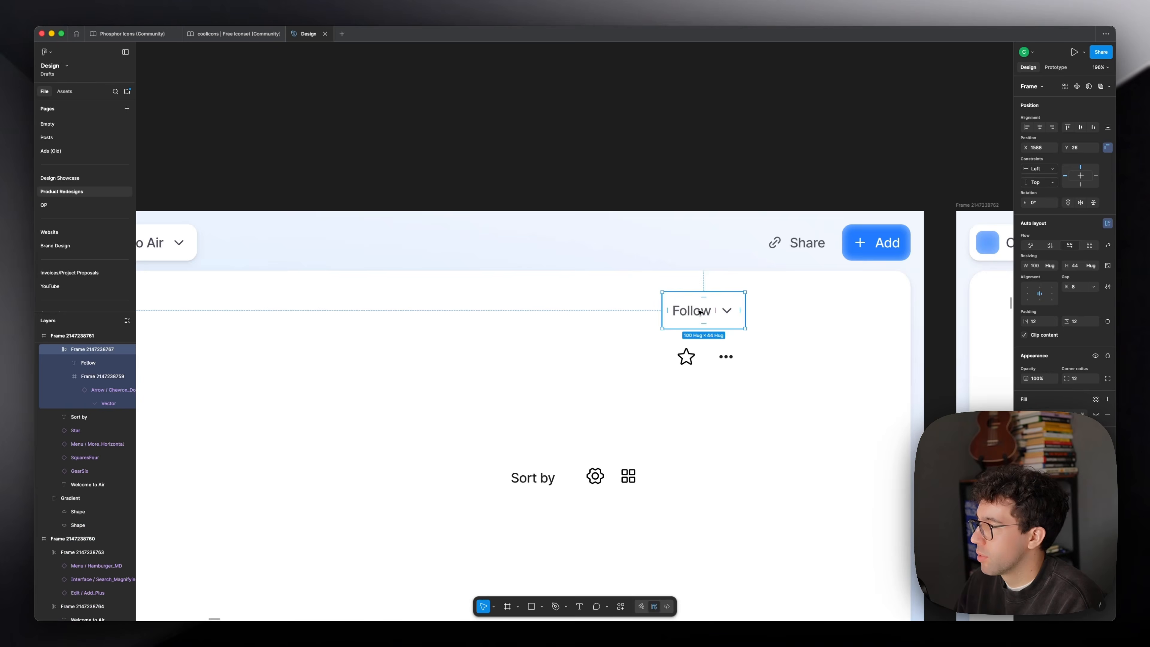
- Combine the Welcome to Air title with the Follow dropdown, star and three-dot icons in one row across the content area's top
scroll(769, 317, up, 3)
click(636, 308)
shift+click(699, 308)
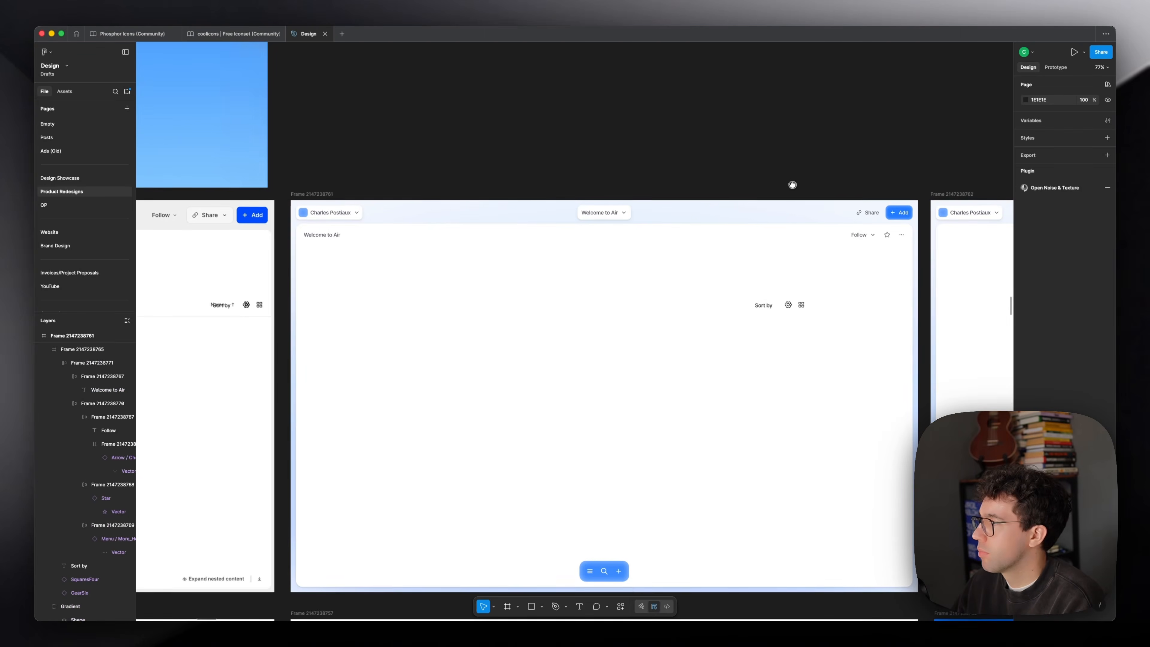
- Add the pencil edit icon from the coolicons file after the content area's Welcome to Air title
click(235, 34)
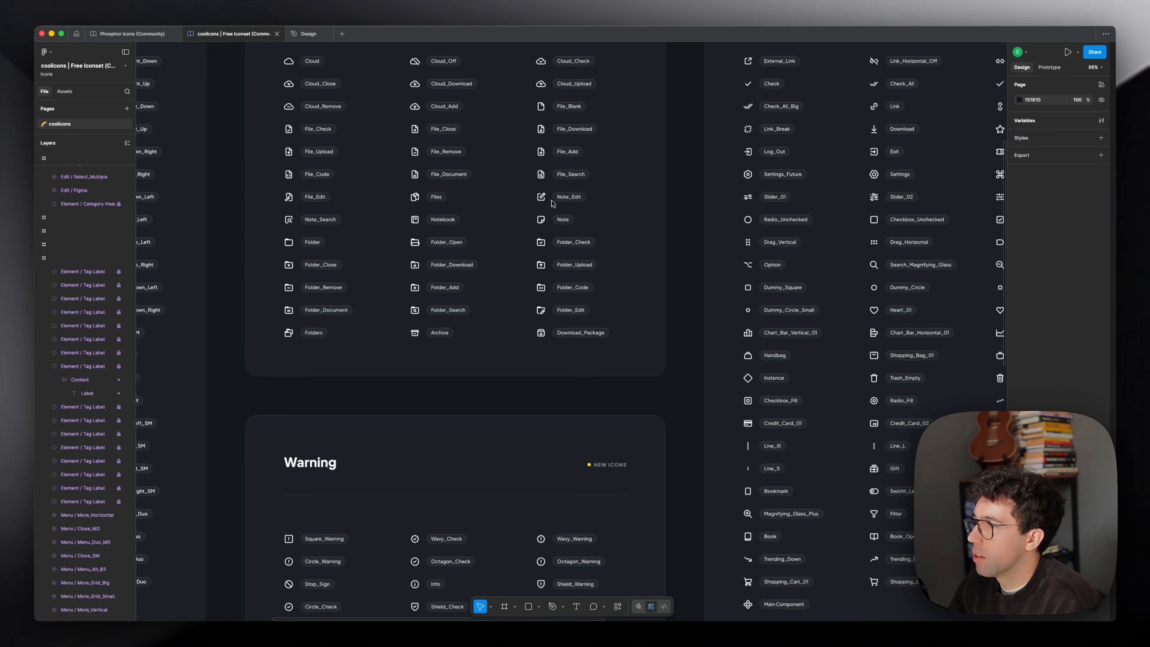
scroll(548, 202, up, 1)
click(309, 34)
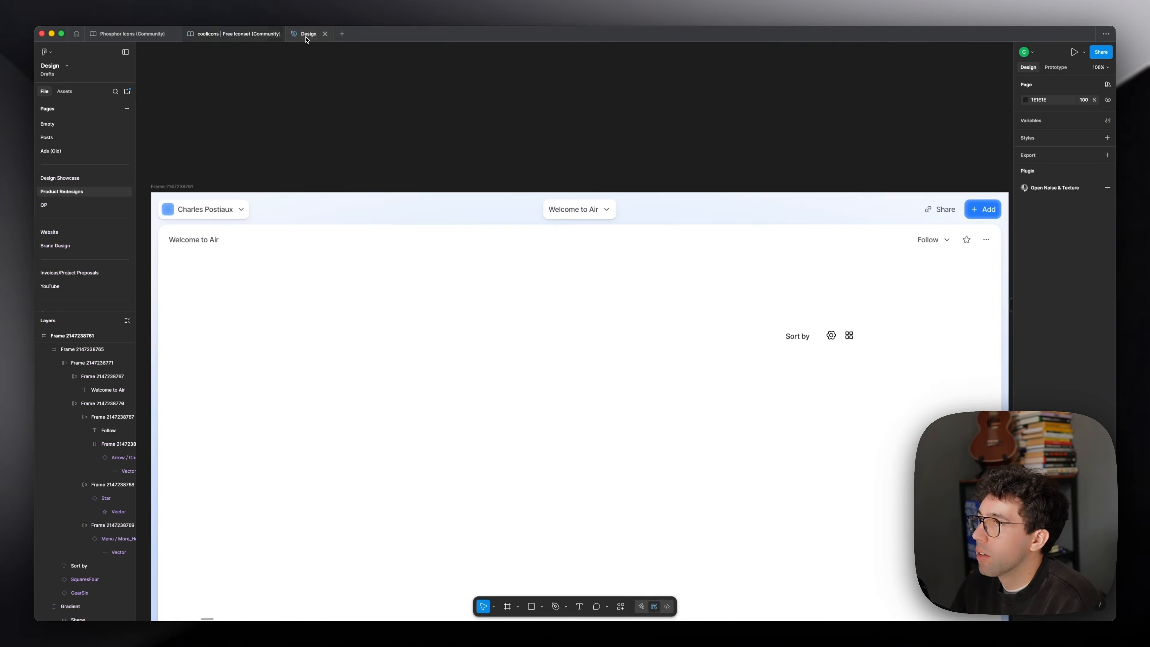
scroll(221, 237, up, 10)
click(221, 236)
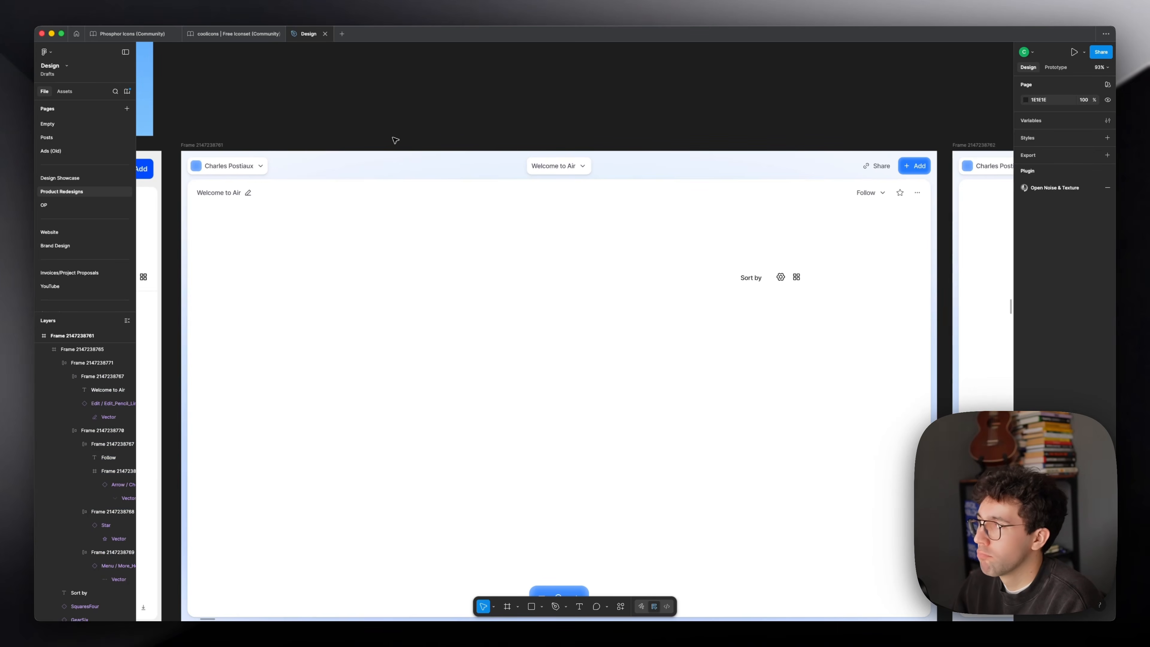
- Duplicate the blue icon toolbar into the content area's lower-right corner, level with the original
click(876, 167)
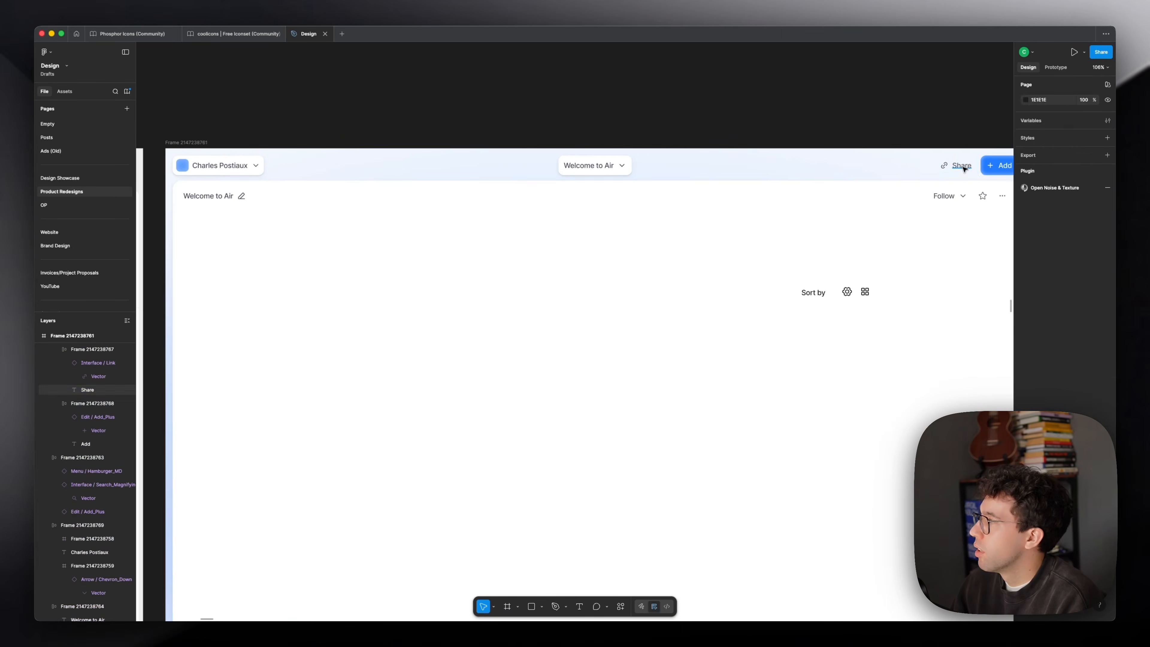
click(964, 169)
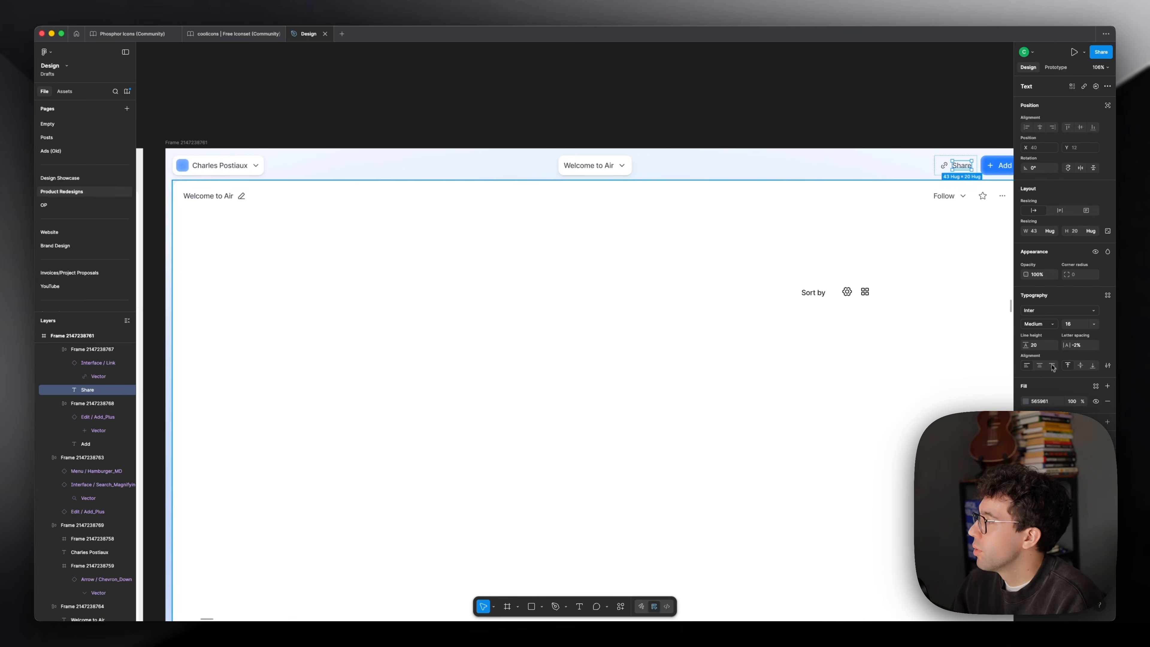
click(504, 526)
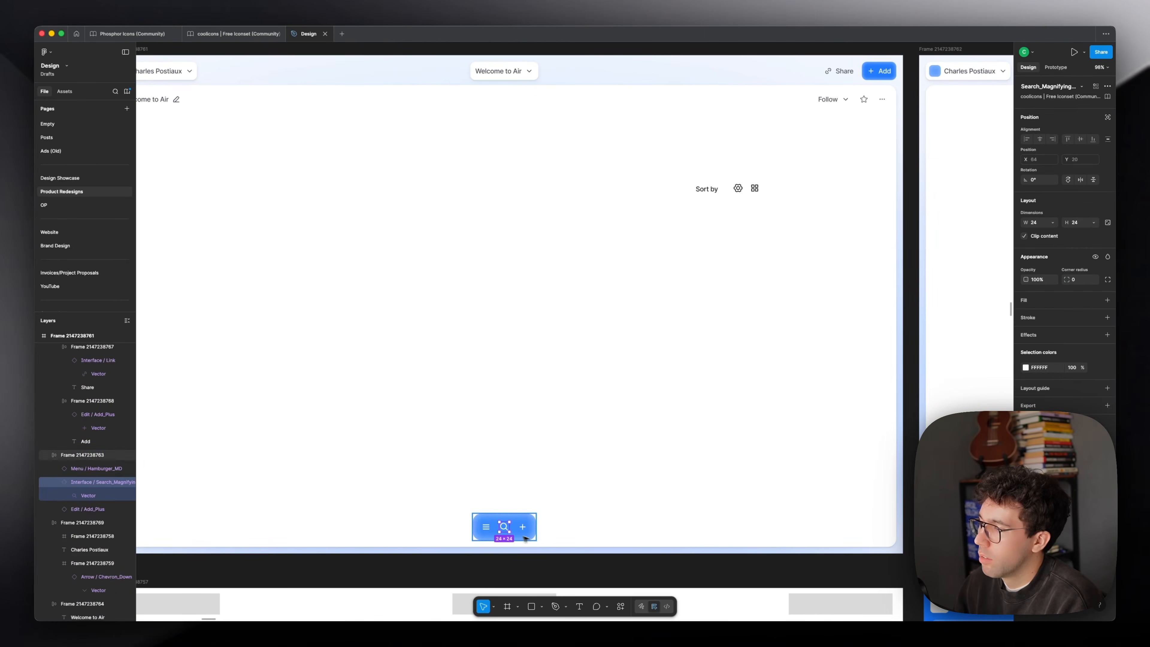
drag(504, 526, 855, 533)
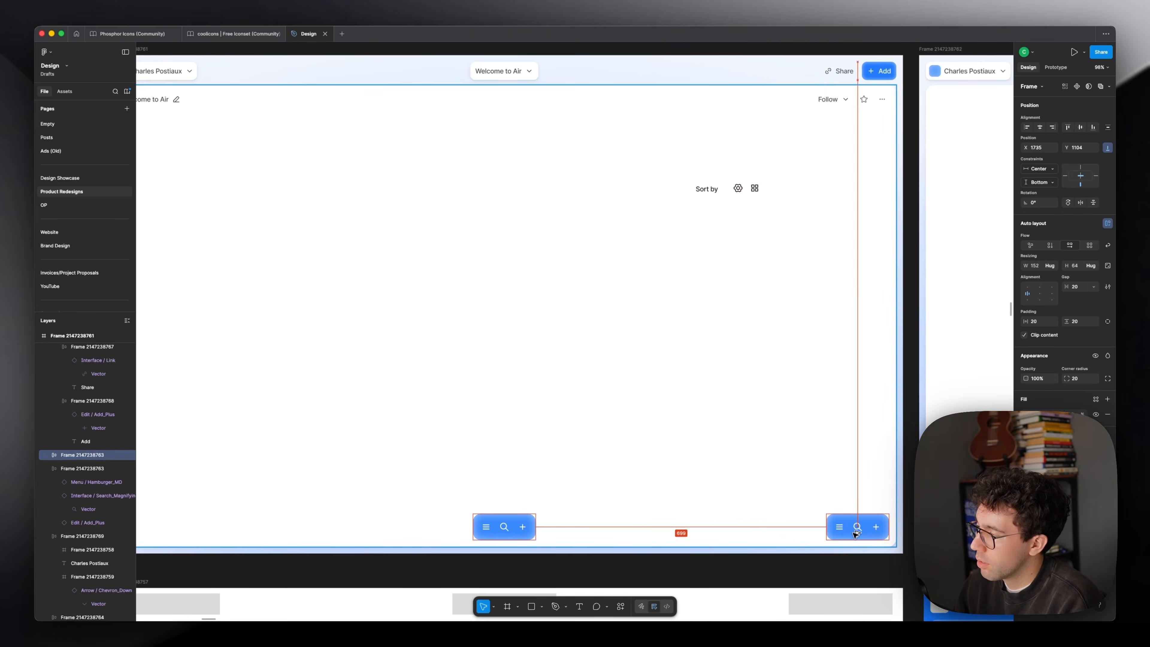
- Set the blue toolbar's icons to 20 × 20 like the Add button's plus, and turn the corner copy into a light grey gear-and-grid toolbar
double_click(871, 71)
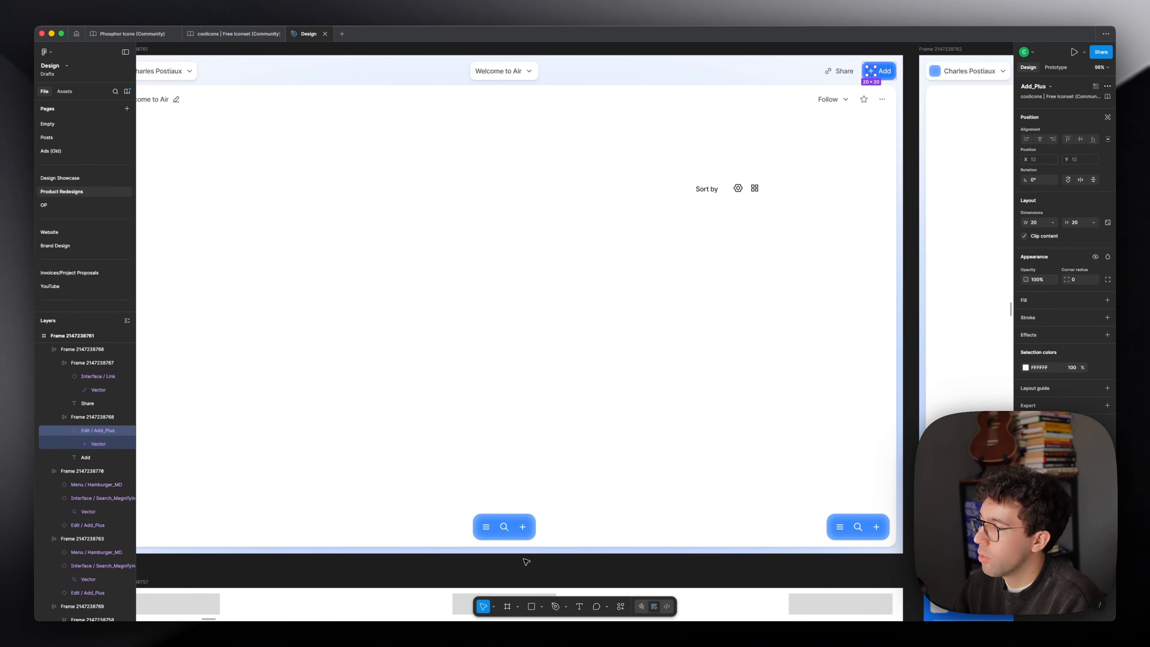
double_click(489, 528)
scroll(491, 528, up, 5)
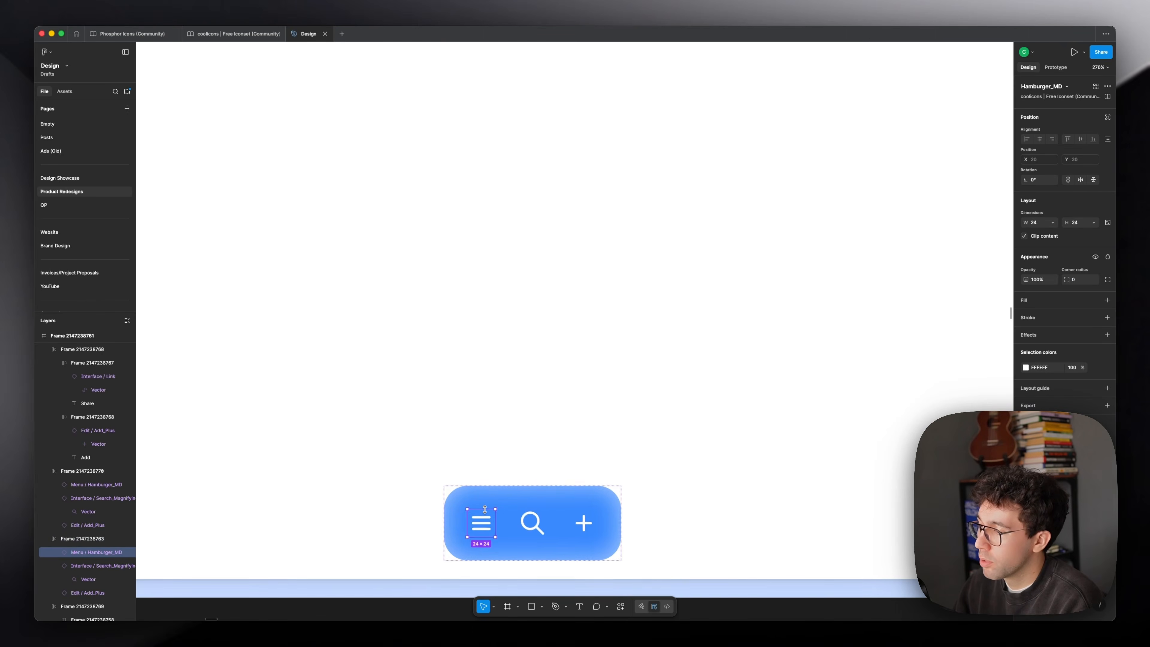
scroll(481, 513, up, 4)
click(188, 481)
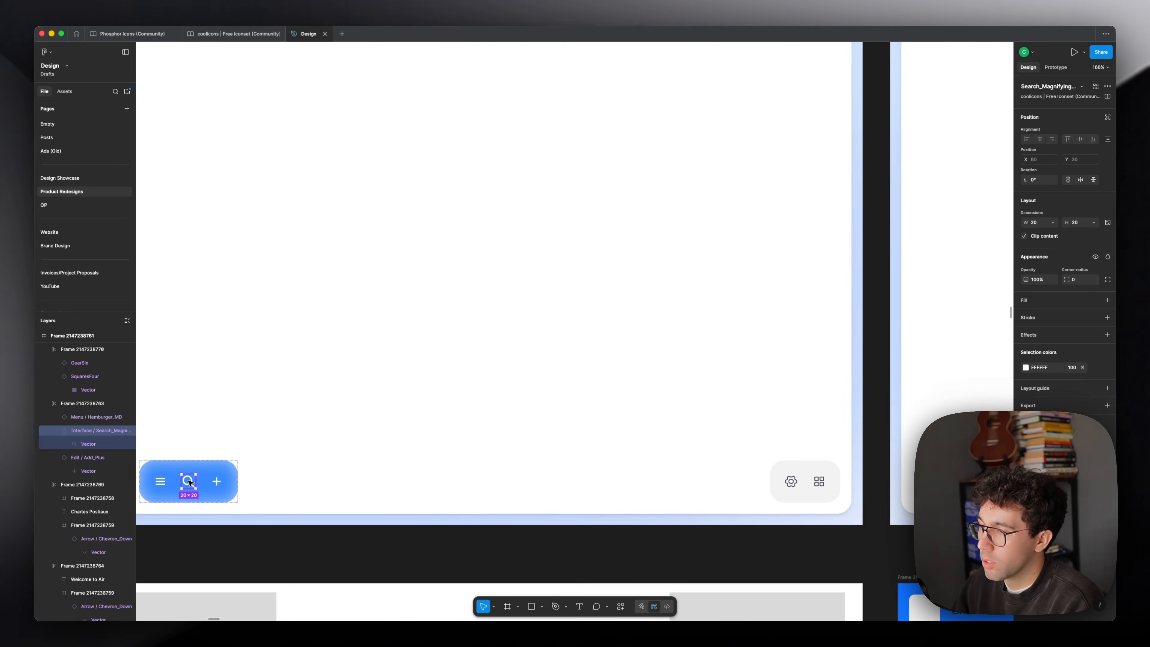
click(161, 482)
click(224, 455)
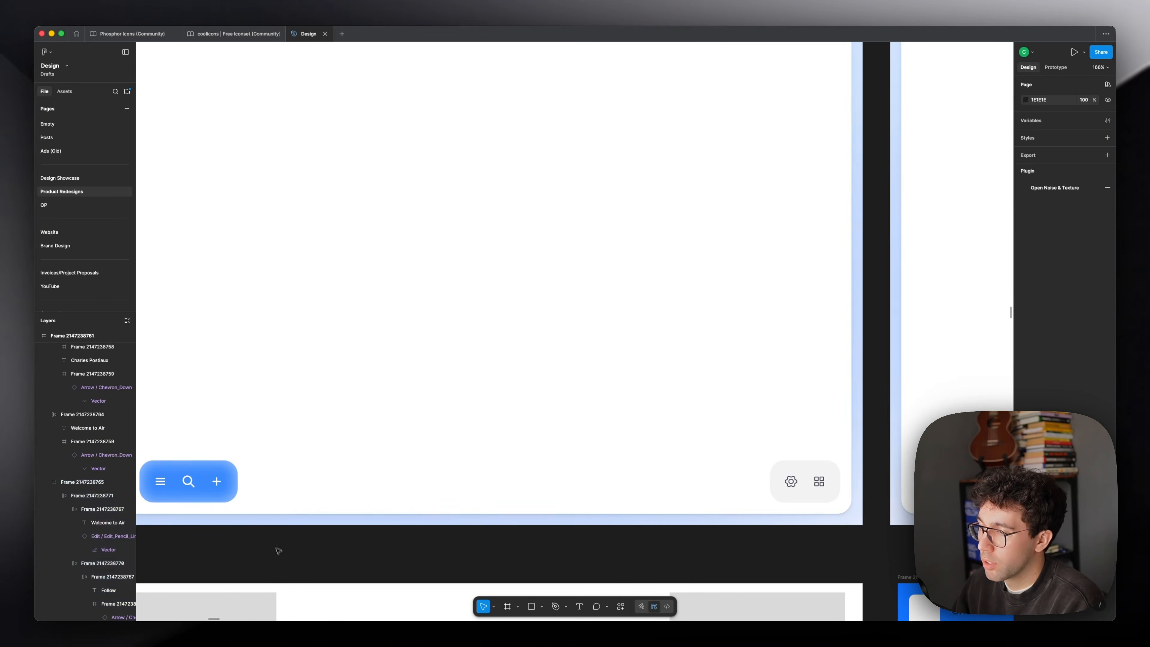
- Turn the blue toolbar's hamburger icon into a plain 20 × 20 frame and resize its vector to 14 × 10
scroll(317, 458, up, 5)
scroll(348, 454, up, 5)
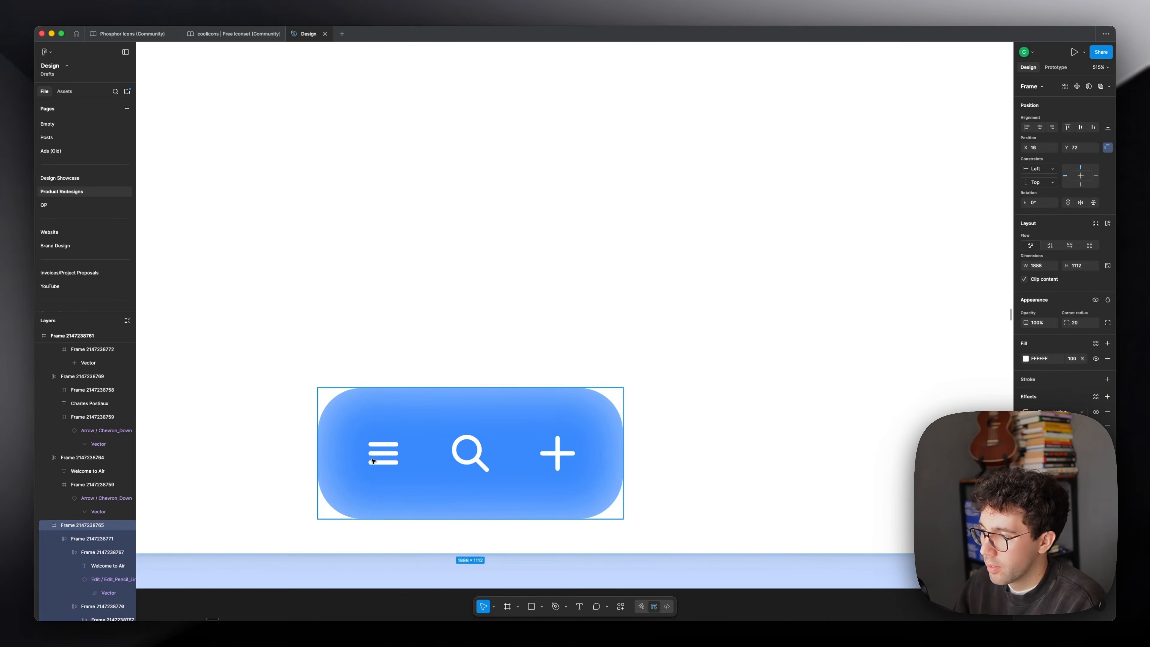
double_click(373, 461)
key(shift+Return)
scroll(81, 429, up, 4)
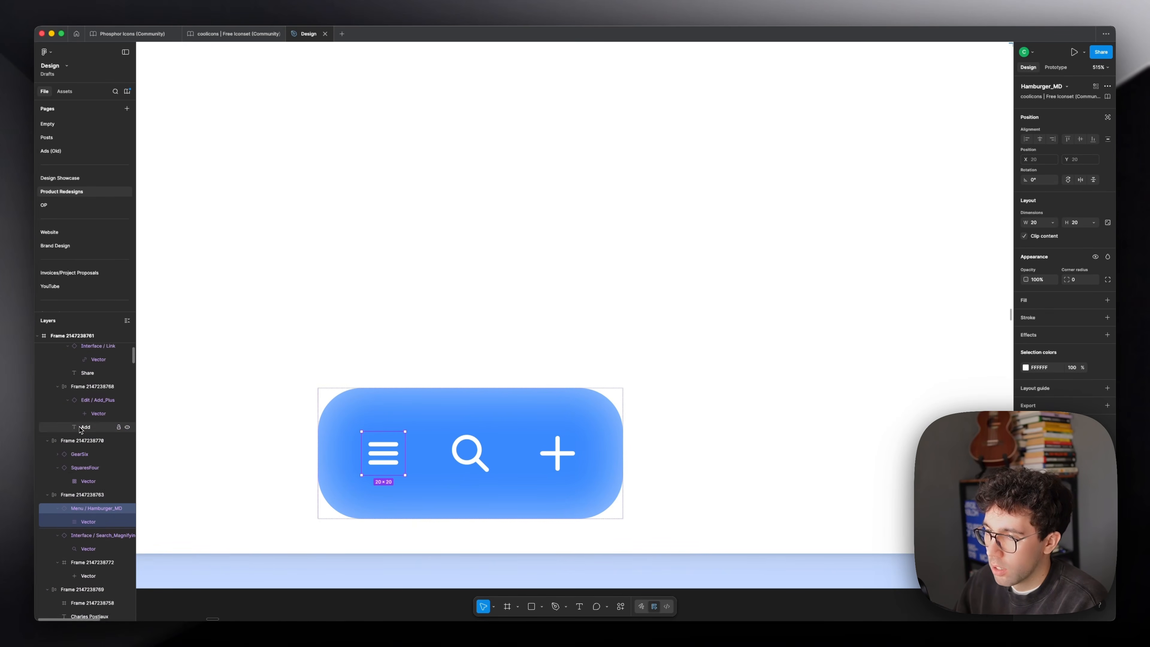
scroll(81, 429, down, 1)
key(alt+super+g)
scroll(252, 450, up, 5)
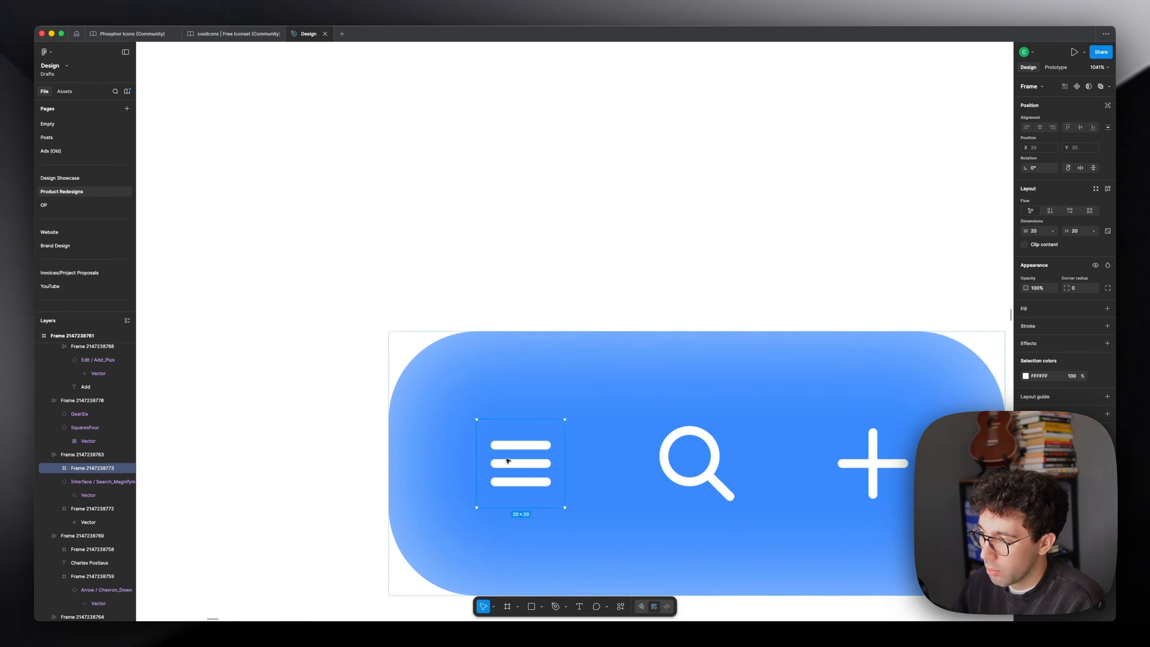
double_click(519, 445)
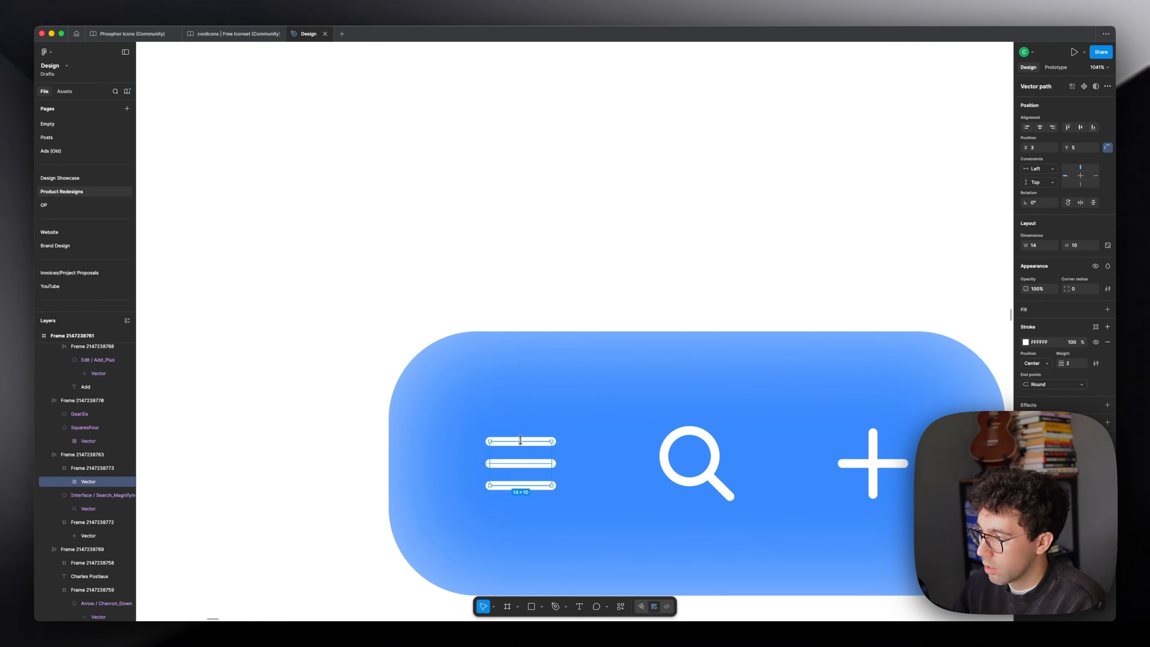
- Examine the icon toolbars at the bottom of the redesign and compare its layout with the original Welcome screen
scroll(455, 360, down, 8)
click(473, 337)
scroll(487, 320, down, 4)
click(572, 392)
scroll(575, 394, right, 2)
scroll(575, 394, up, 1)
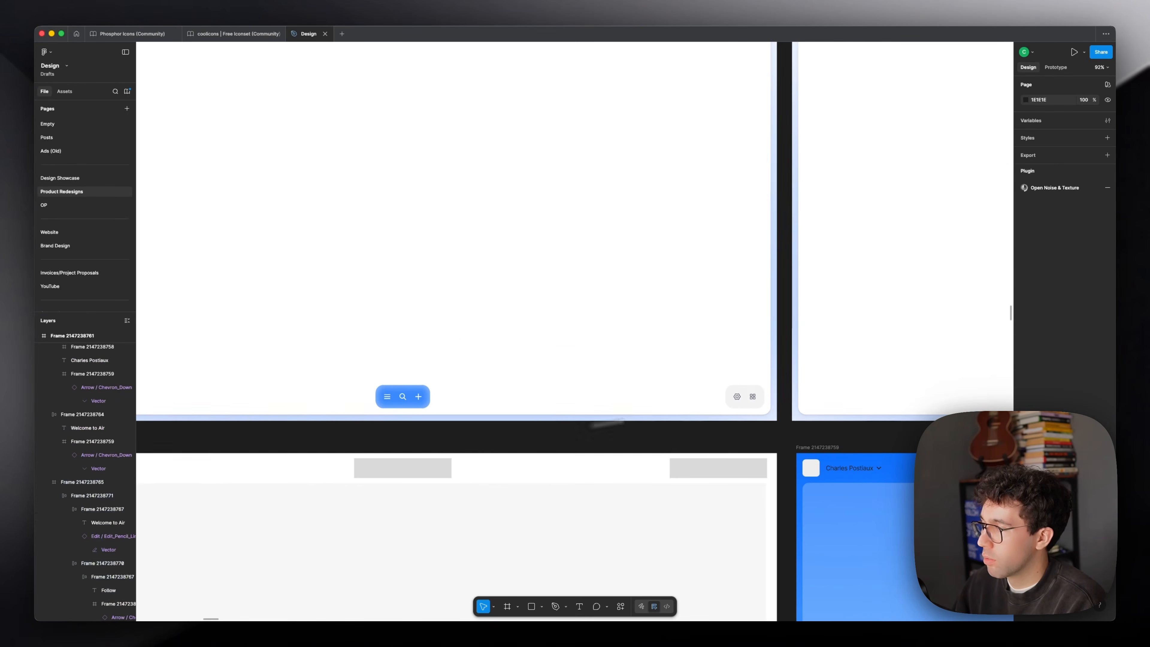
scroll(433, 389, up, 5)
scroll(607, 480, down, 8)
scroll(706, 462, up, 4)
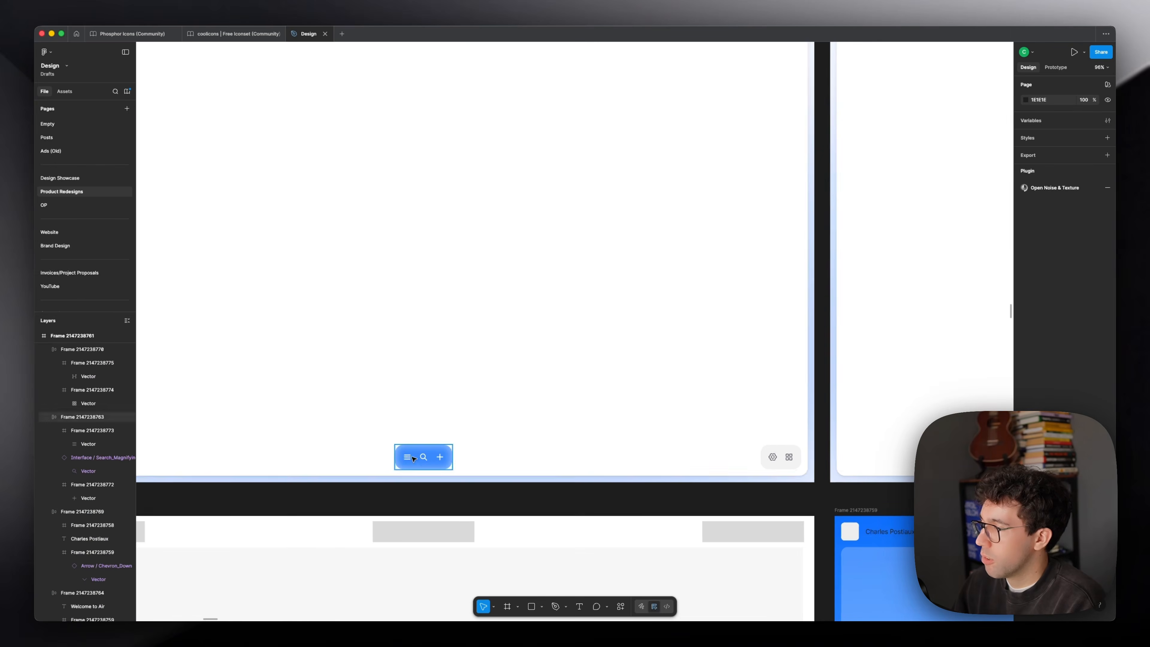
click(414, 458)
click(789, 457)
click(794, 498)
scroll(794, 498, down, 3)
scroll(794, 498, left, 12)
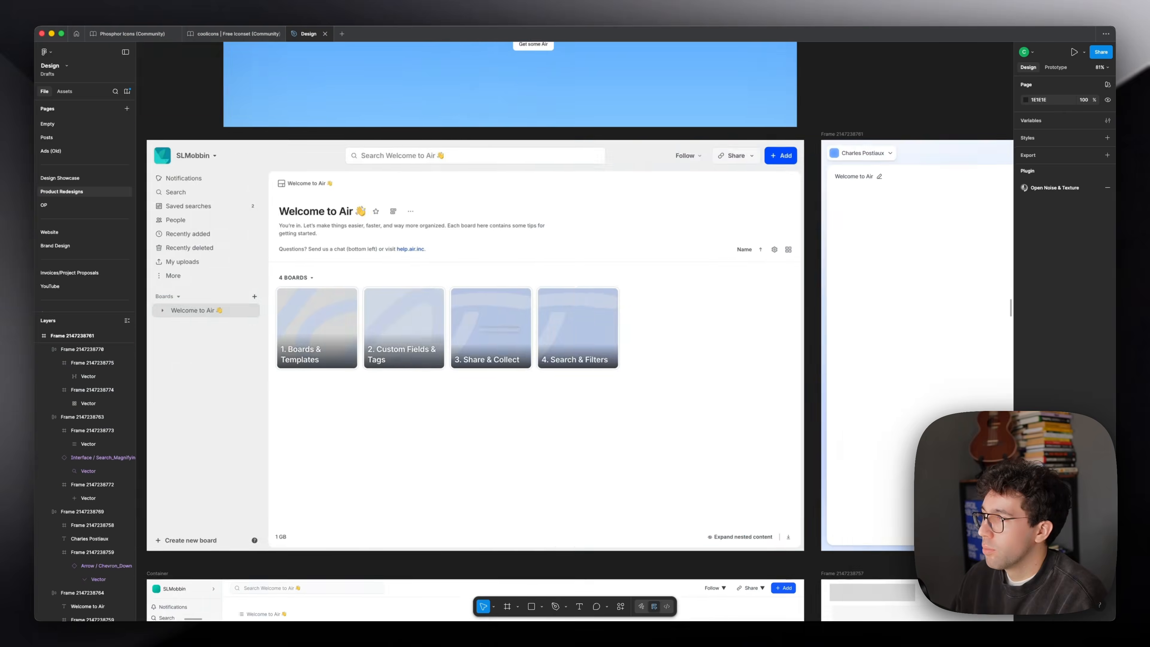
scroll(375, 256, left, 3)
scroll(580, 311, right, 11)
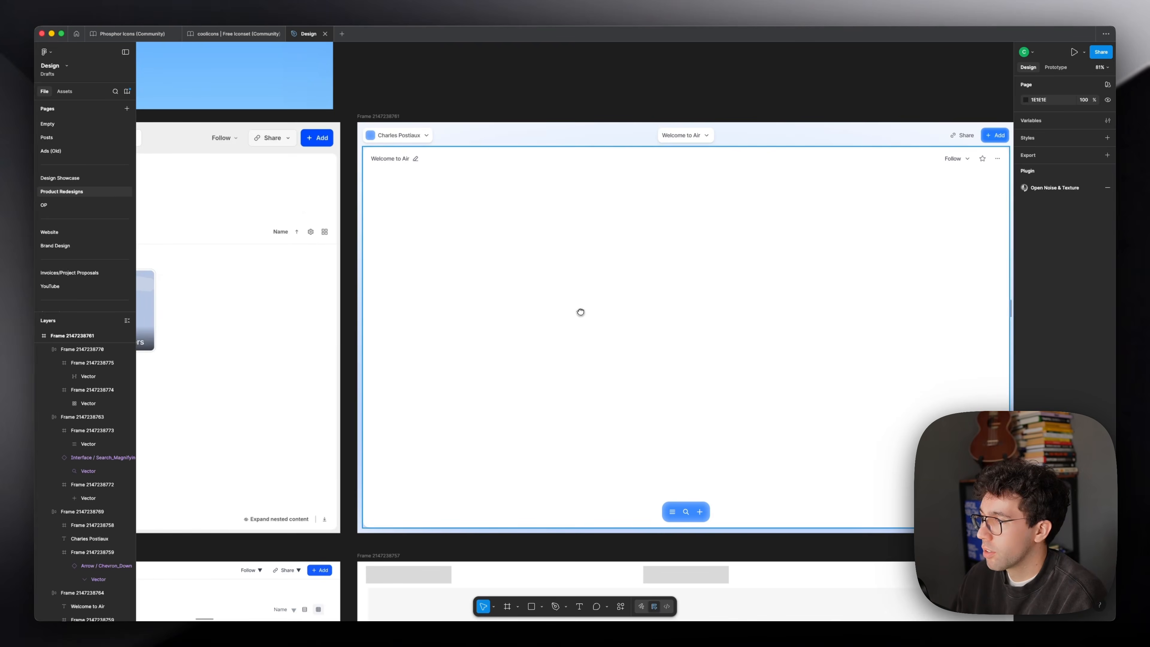
- Bring the Welcome to Air heading and the two introductory paragraphs from the original screen's container into the redesign's content area
drag(556, 305, 831, 306)
click(373, 400)
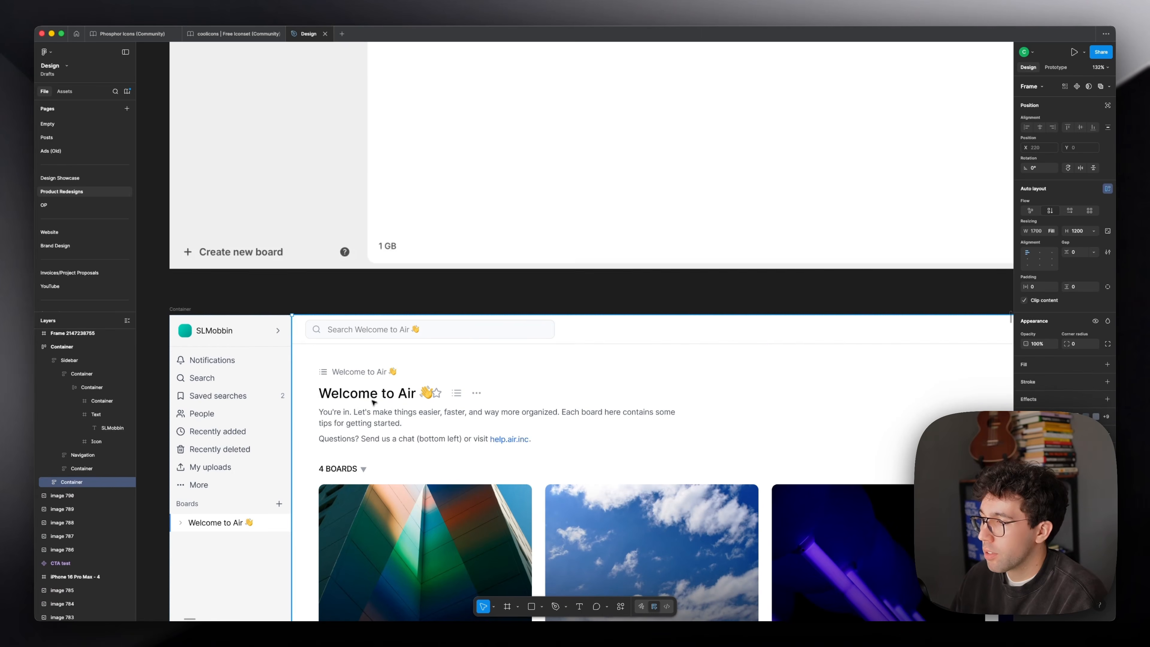
double_click(373, 400)
click(374, 401)
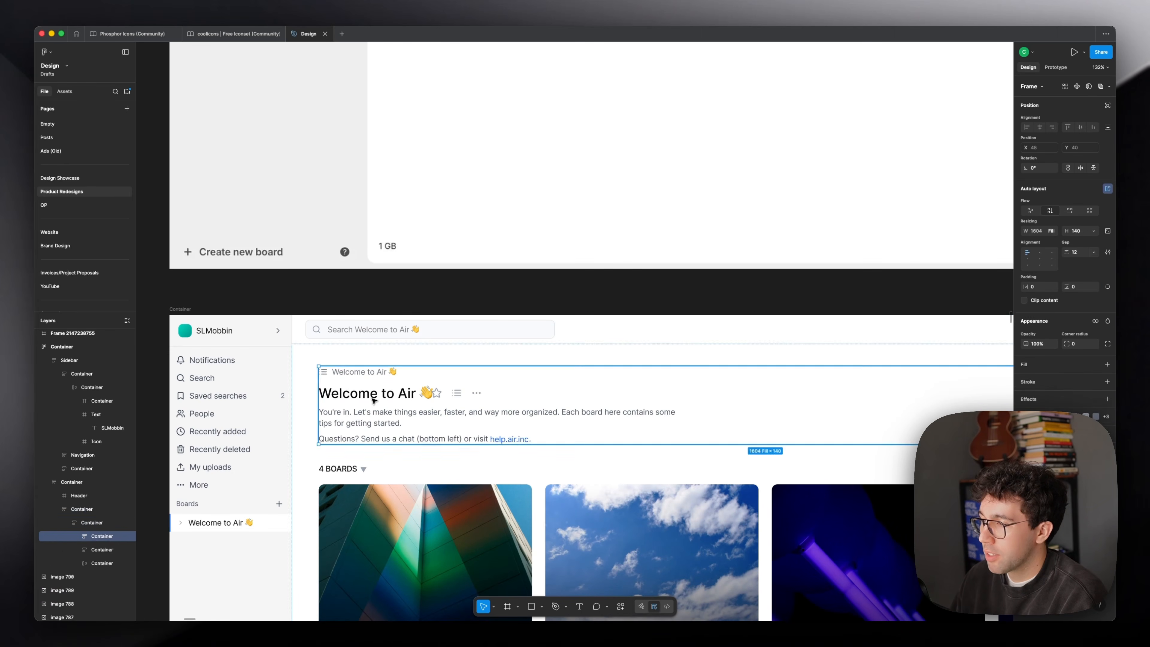
click(385, 424)
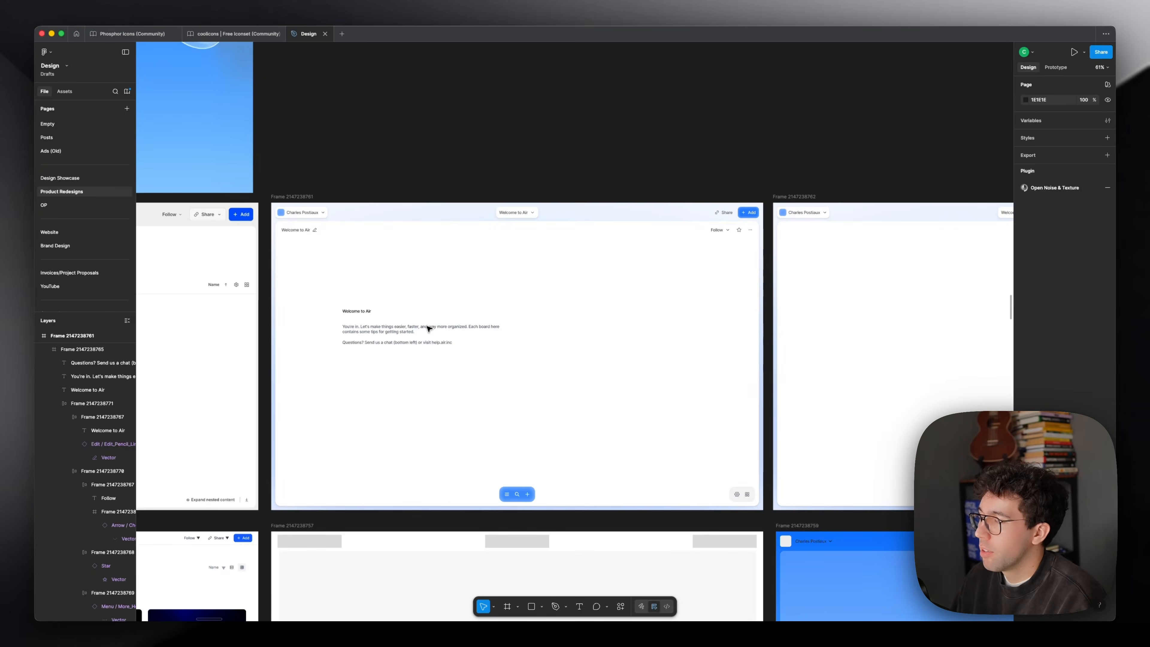
- Draw a centred grey guide rectangle about 938 × 207 px below the introductory text and widen it evenly on both sides
scroll(427, 327, up, 4)
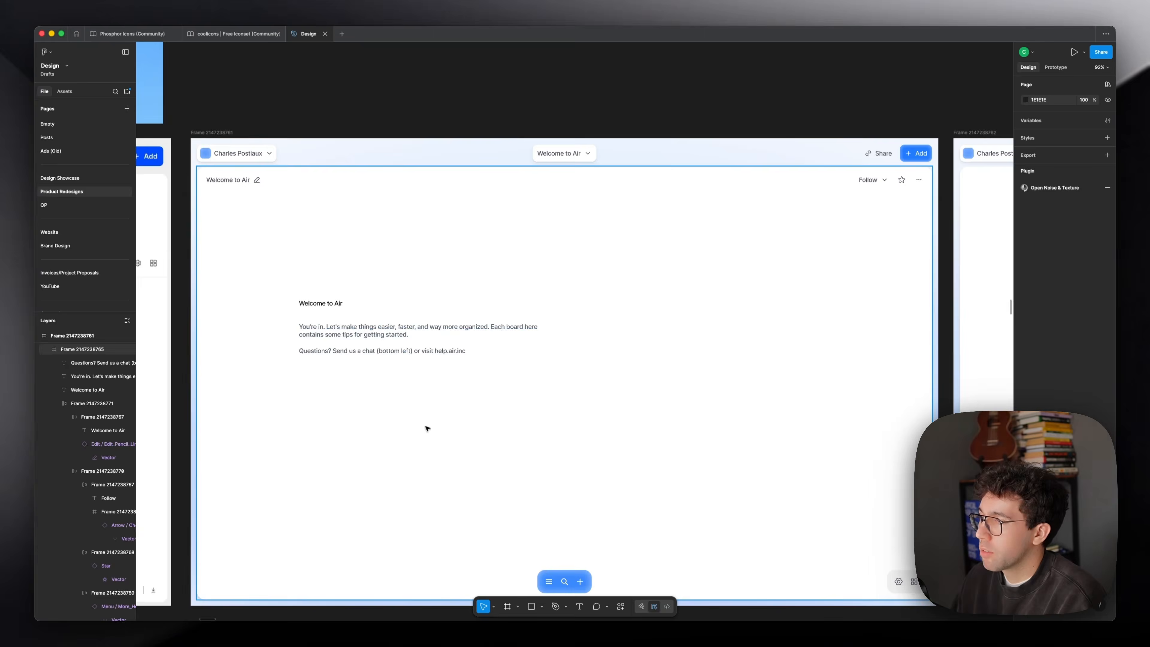
click(426, 428)
key(r)
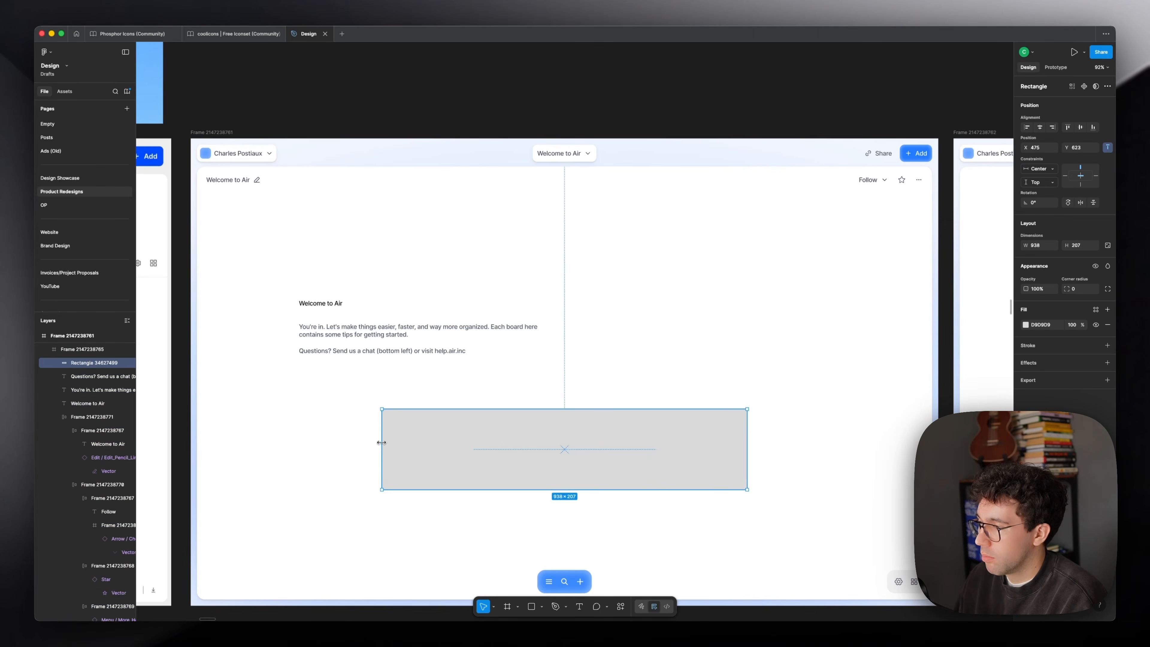
drag(381, 442, 361, 448)
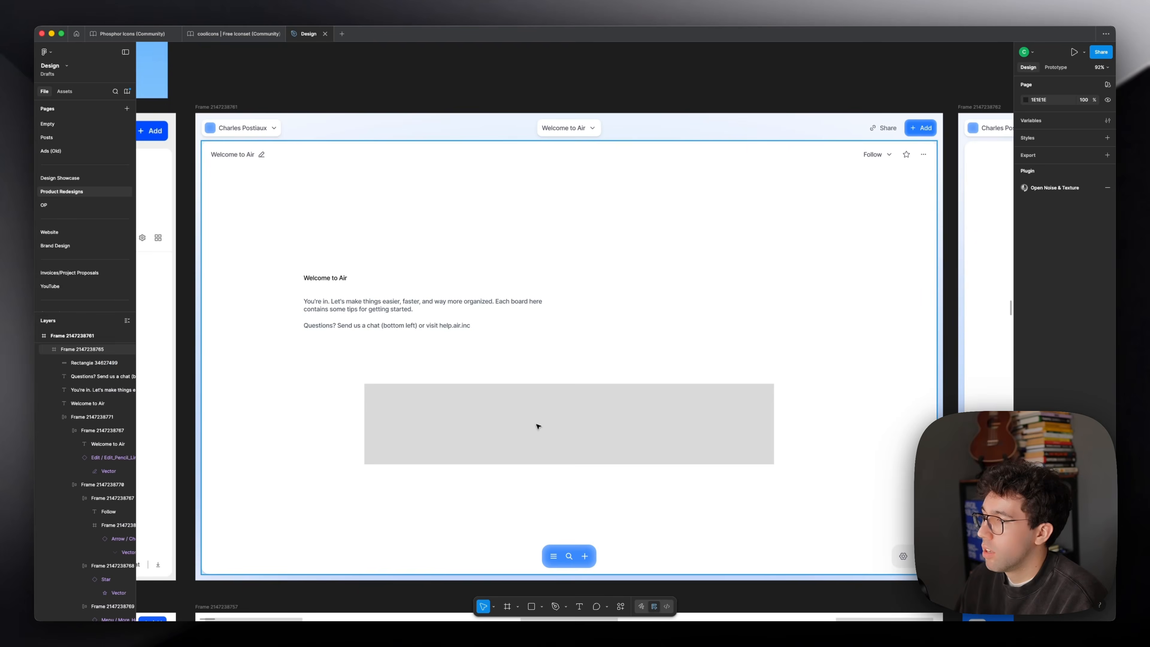
double_click(536, 425)
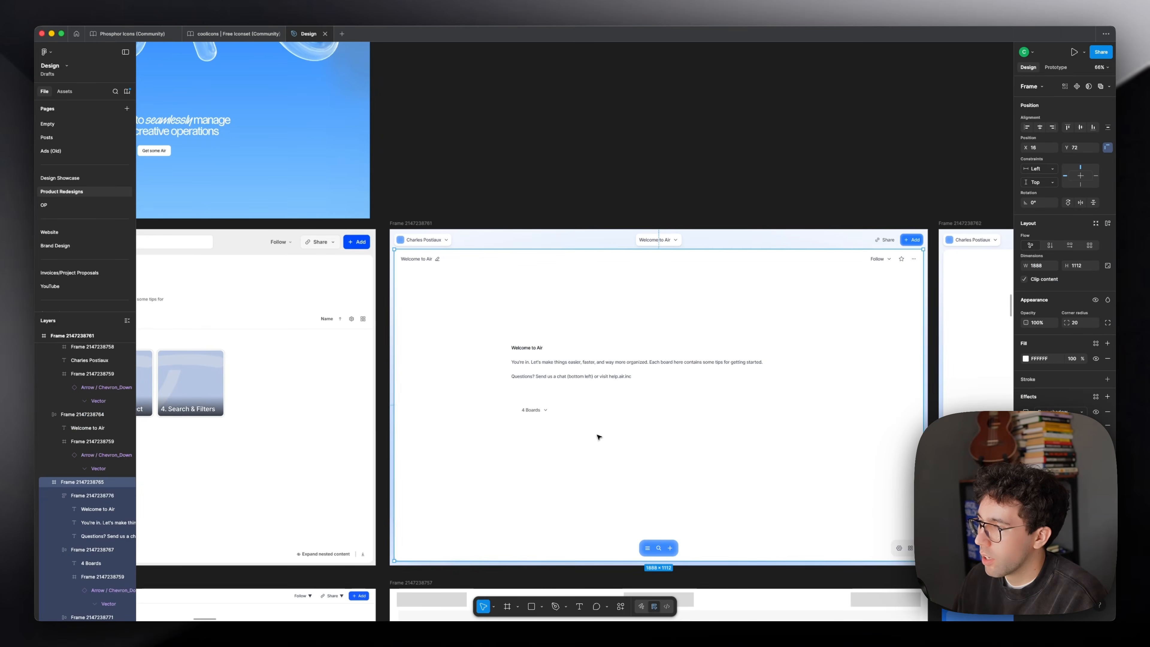
- Draw a 112 × 112 colour swatch beside 4 Boards, make lighter variants of it, and recolour the 4 Boards label with a sampled grey
scroll(598, 436, up, 5)
key(r)
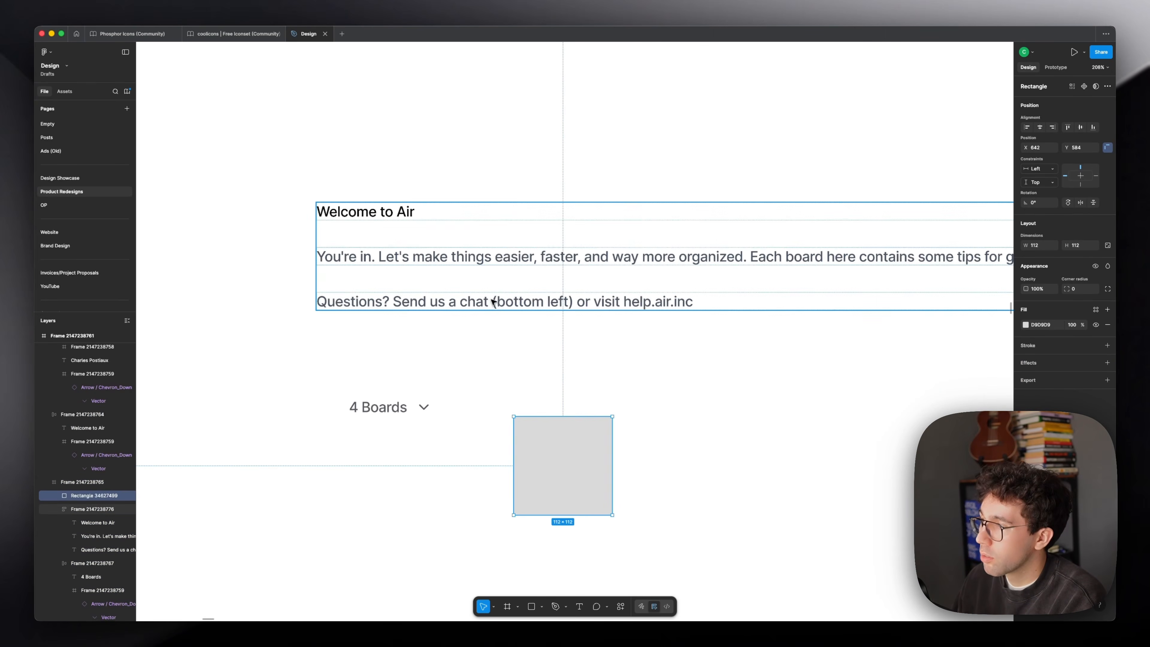
click(494, 301)
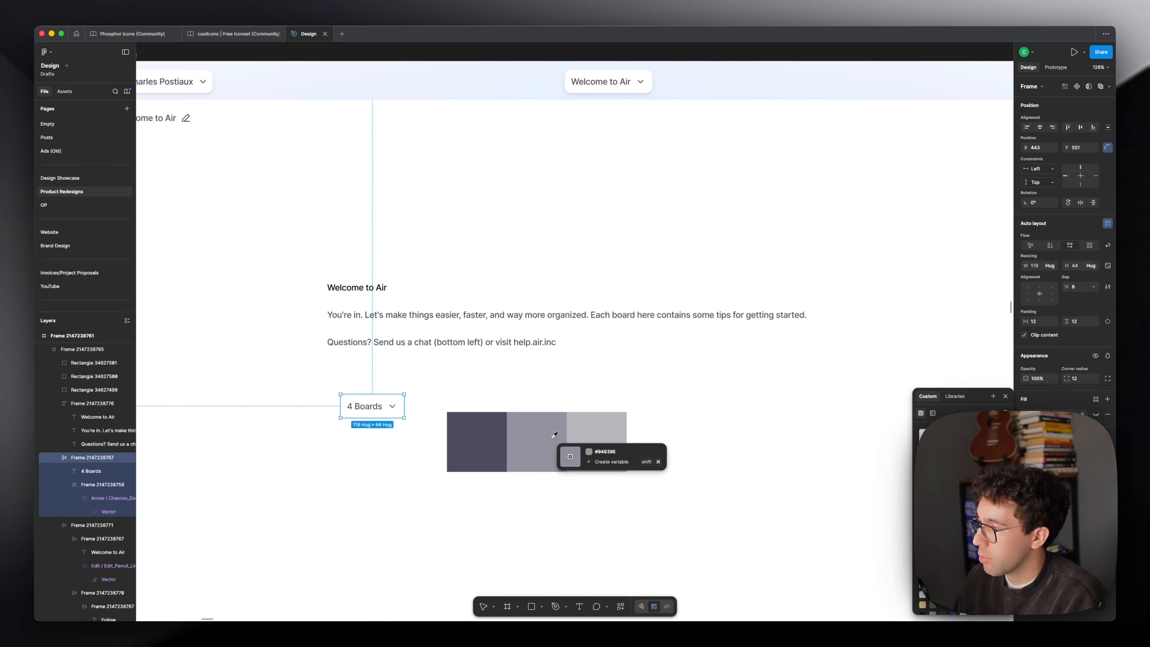
click(498, 377)
- Try resampling the middle swatch's faded colour as its own fill and setting its opacity to 100%, and undo the changes
click(488, 444)
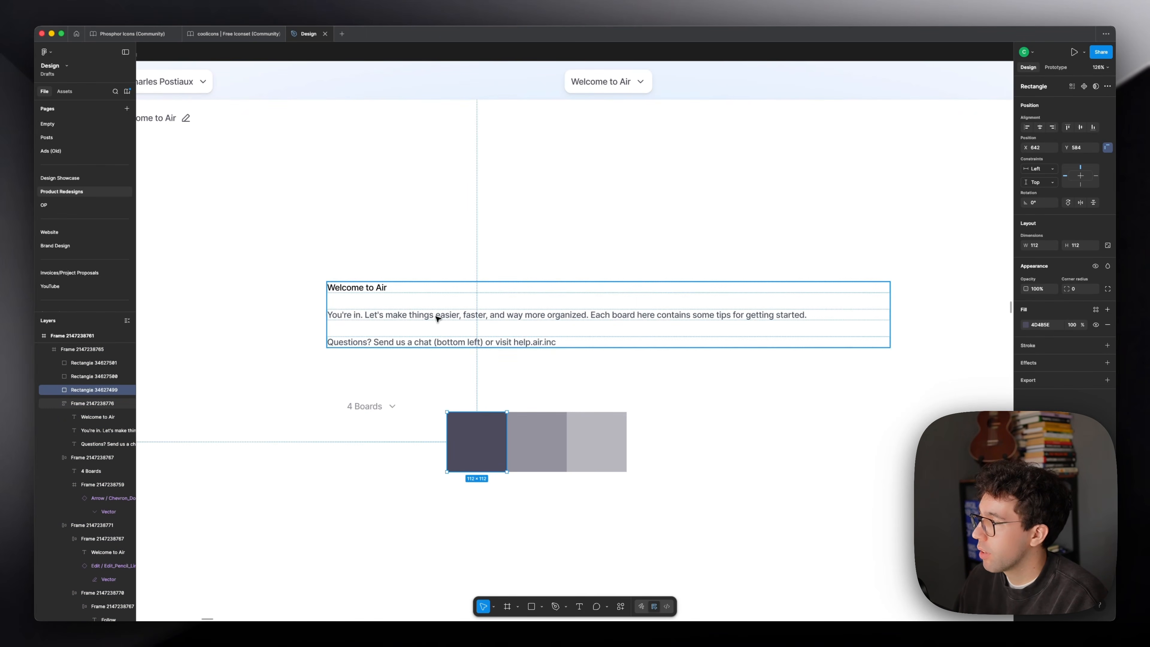
click(532, 438)
click(513, 395)
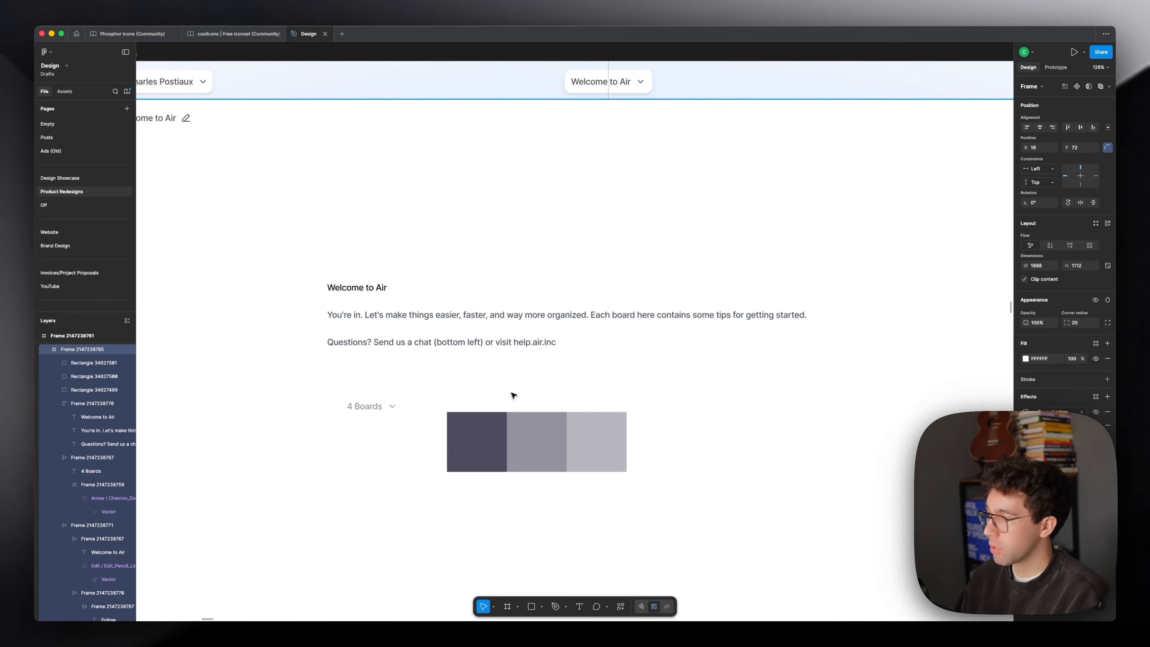
click(536, 442)
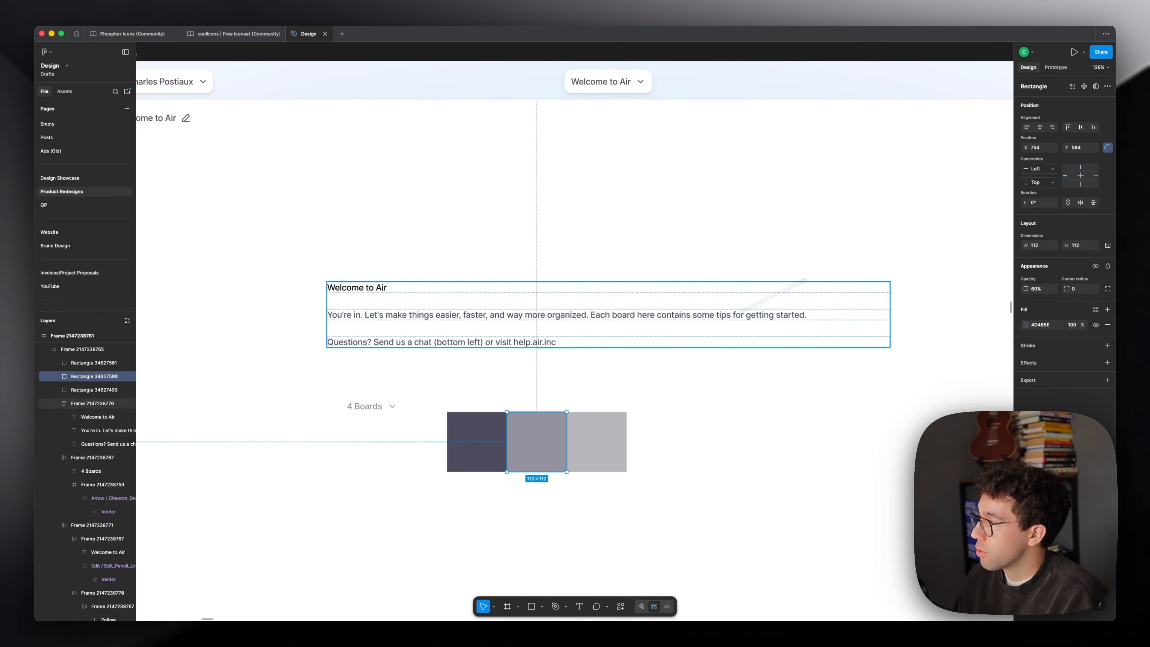
key(i)
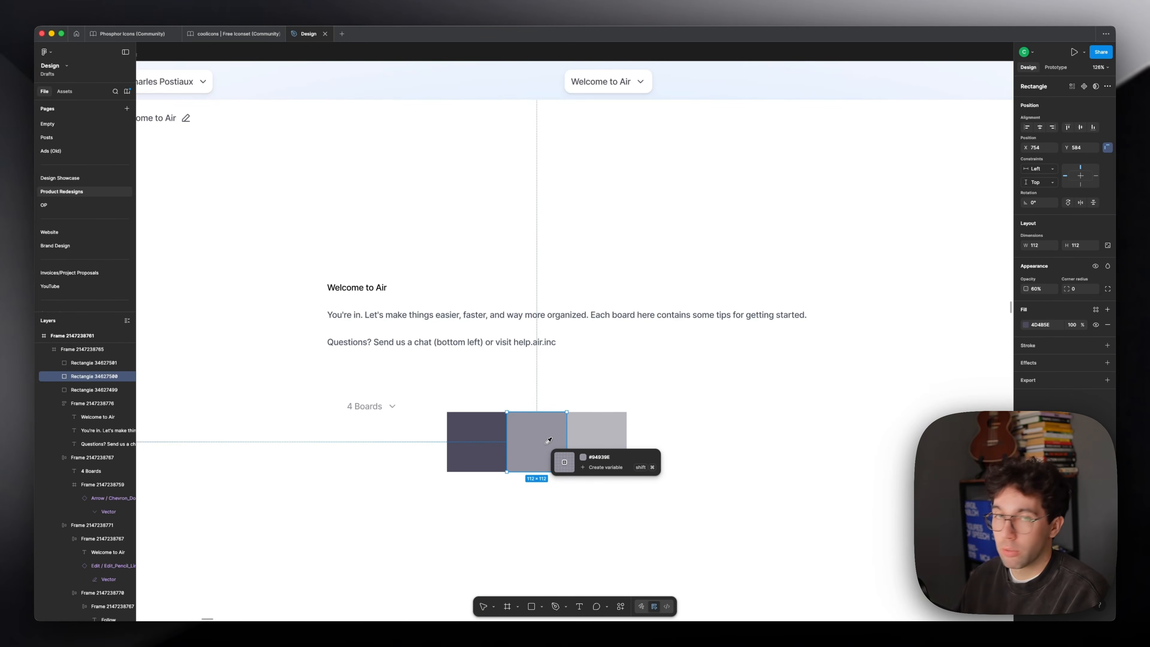
click(546, 442)
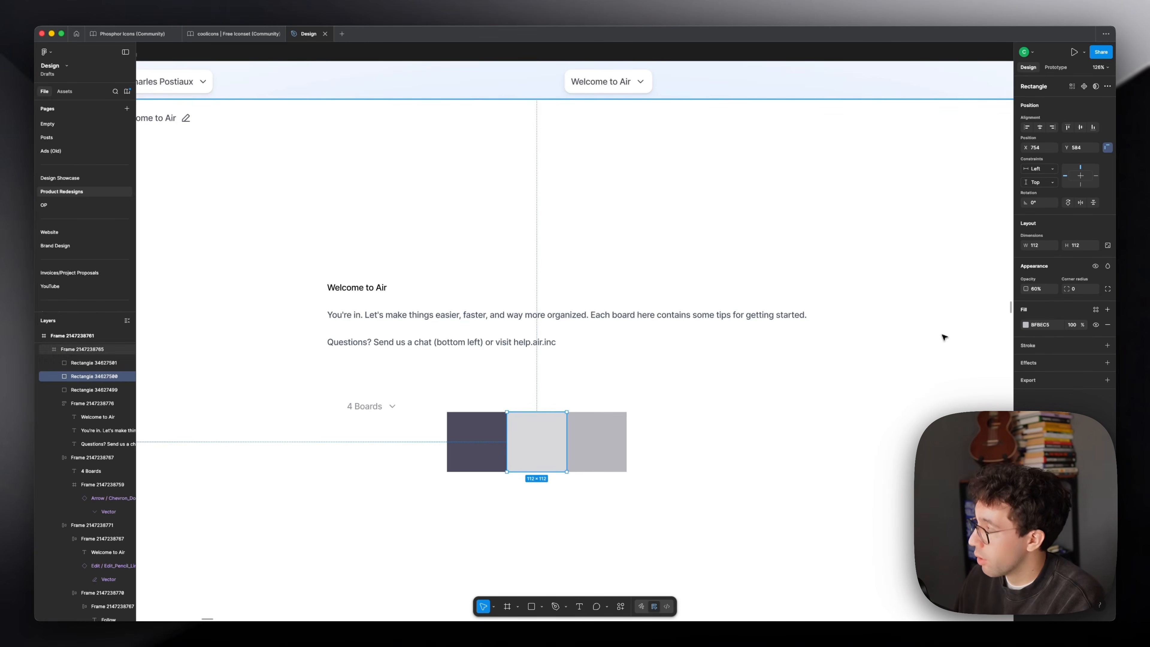
key(0)
click(687, 379)
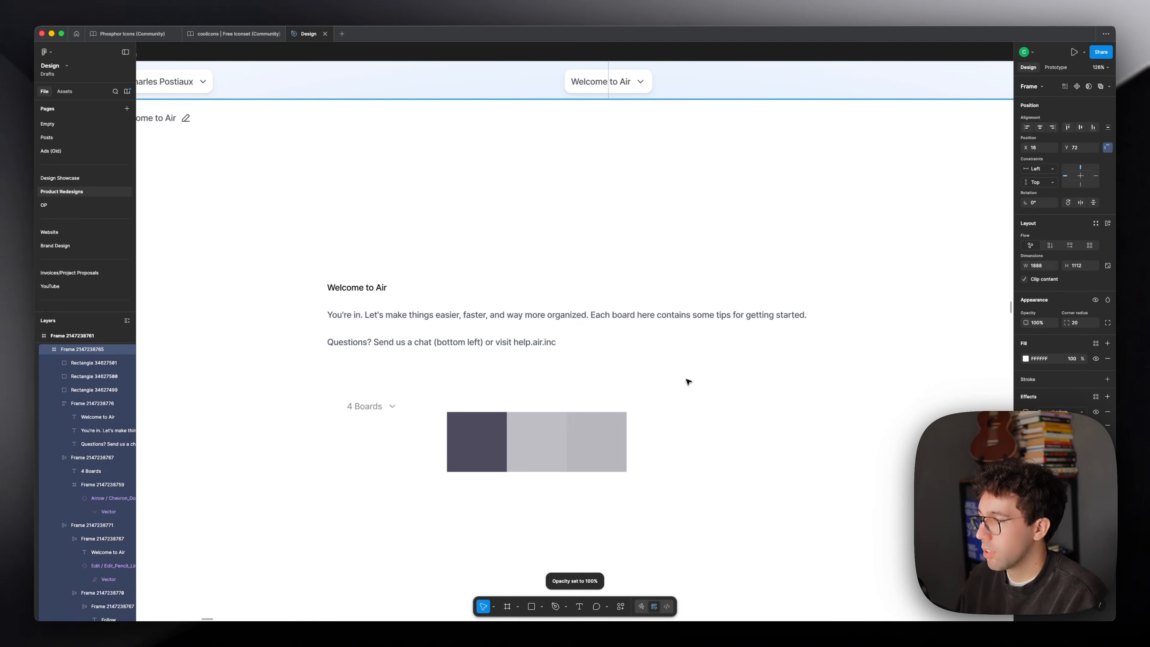
key(super+z)
key(super+z)
key(super+z)
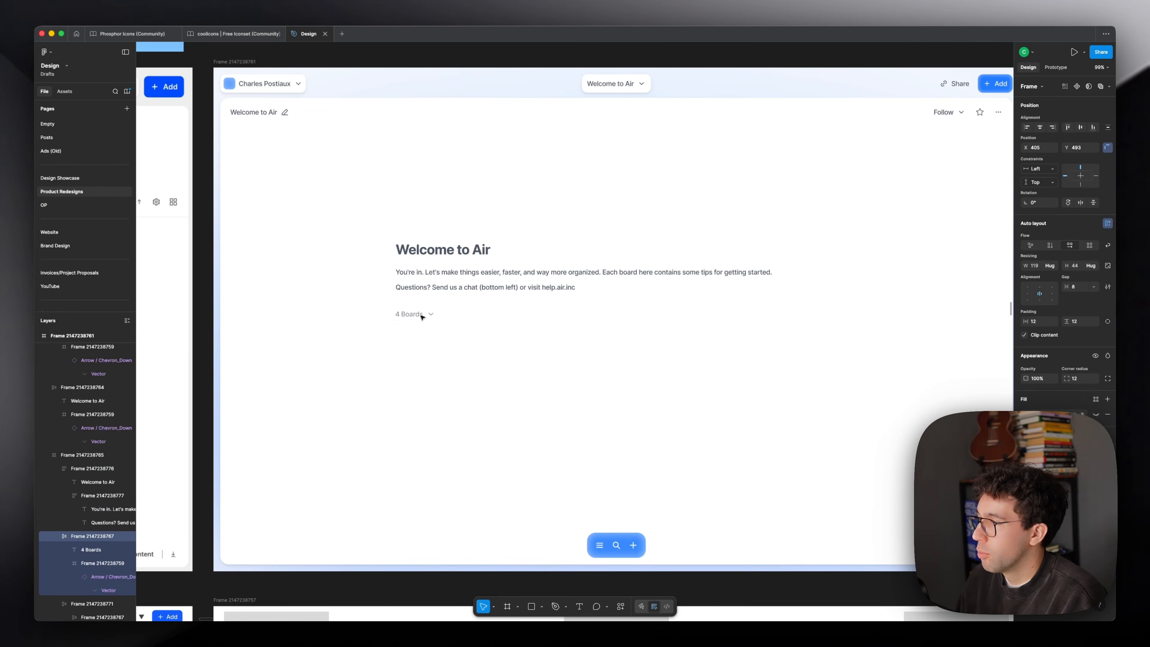
- Widen the 4 Boards row to 1052 px and set its corner radius to 0
drag(449, 311, 837, 312)
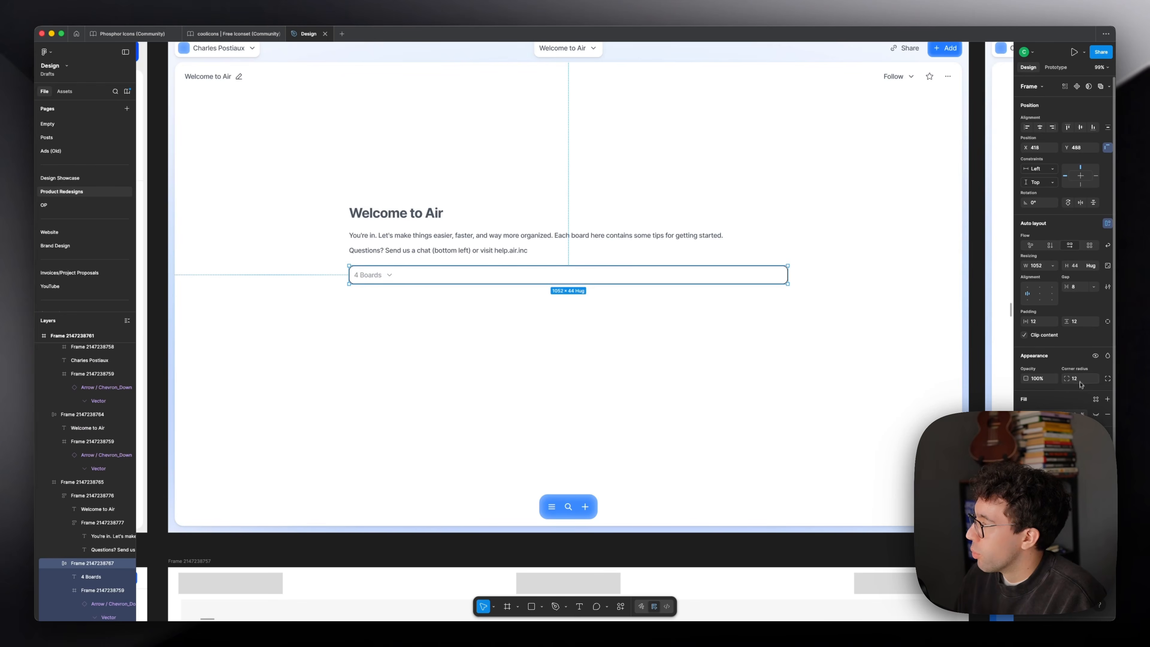
text(0)
key(Return)
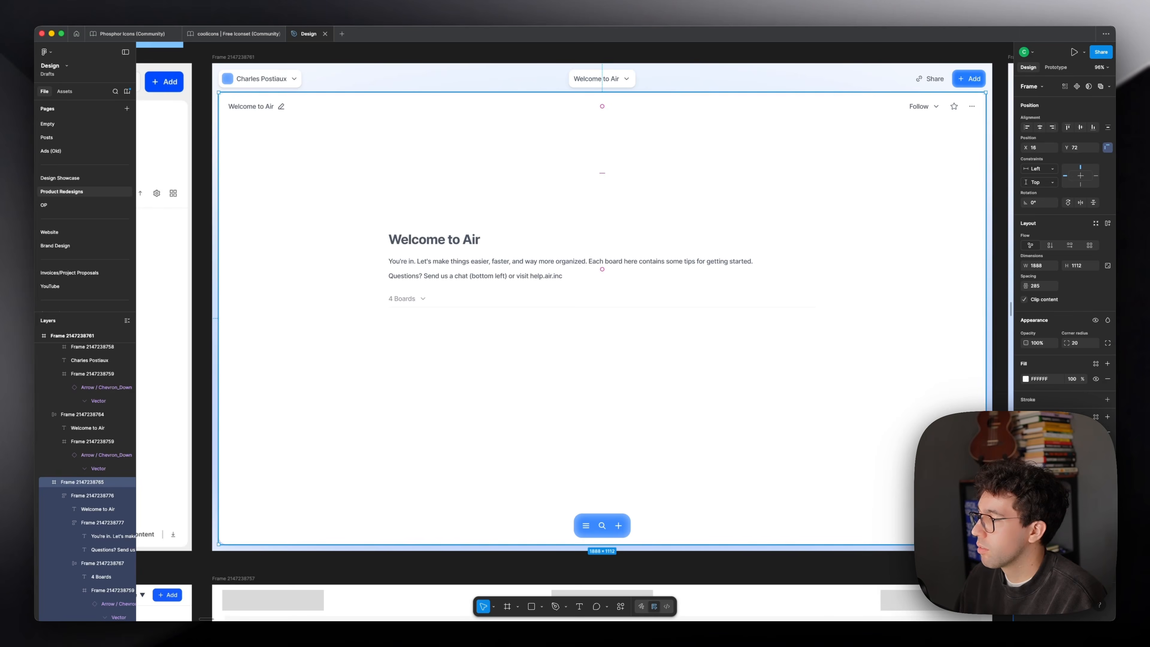
- Move the gear and grid icons from the content area's corner toolbar to the far end of the 4 Boards row
double_click(951, 526)
click(958, 525)
double_click(967, 525)
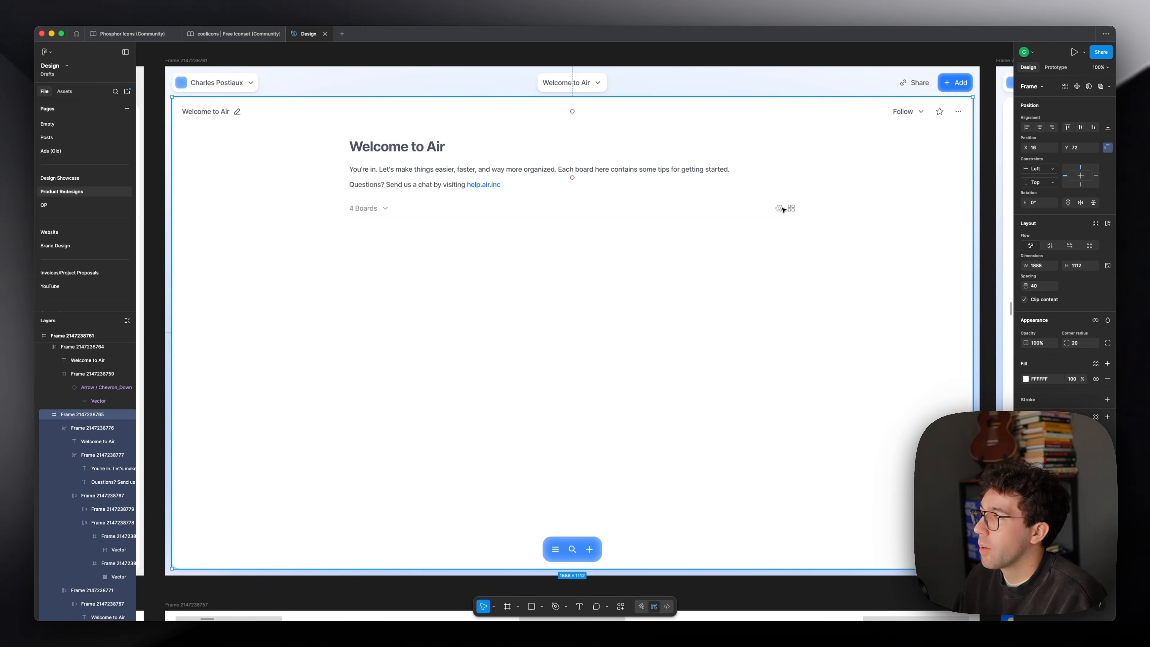
click(782, 209)
double_click(783, 209)
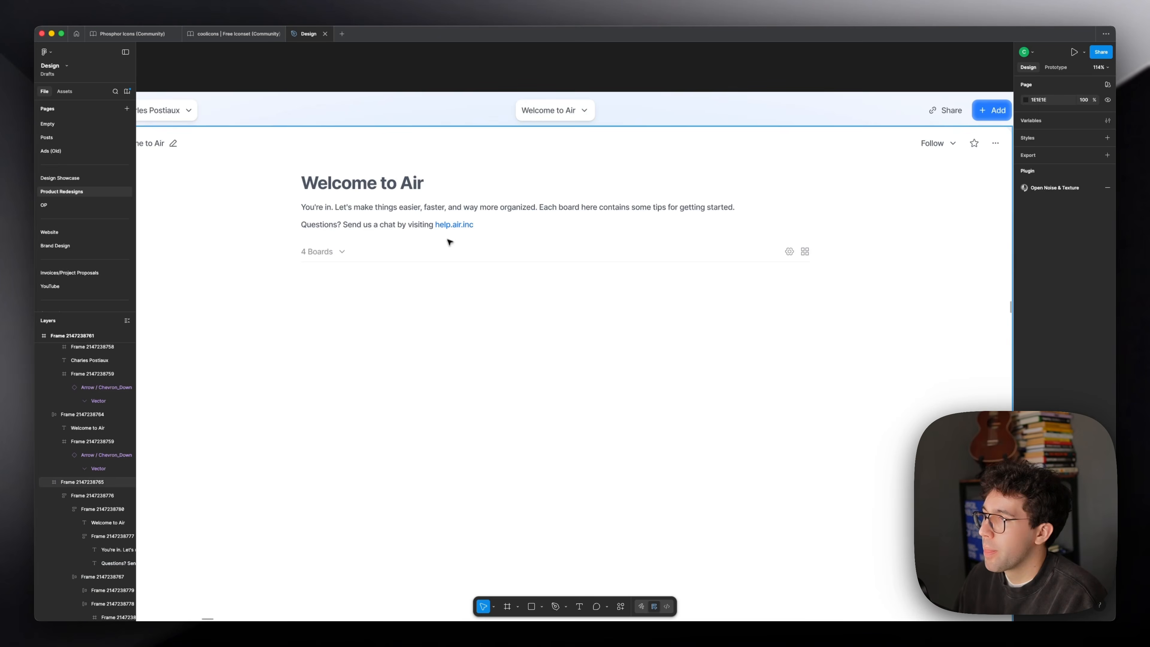
- Set the gap below the large Welcome to Air heading to 24 and the gap between the two introductory paragraphs to 12
click(449, 229)
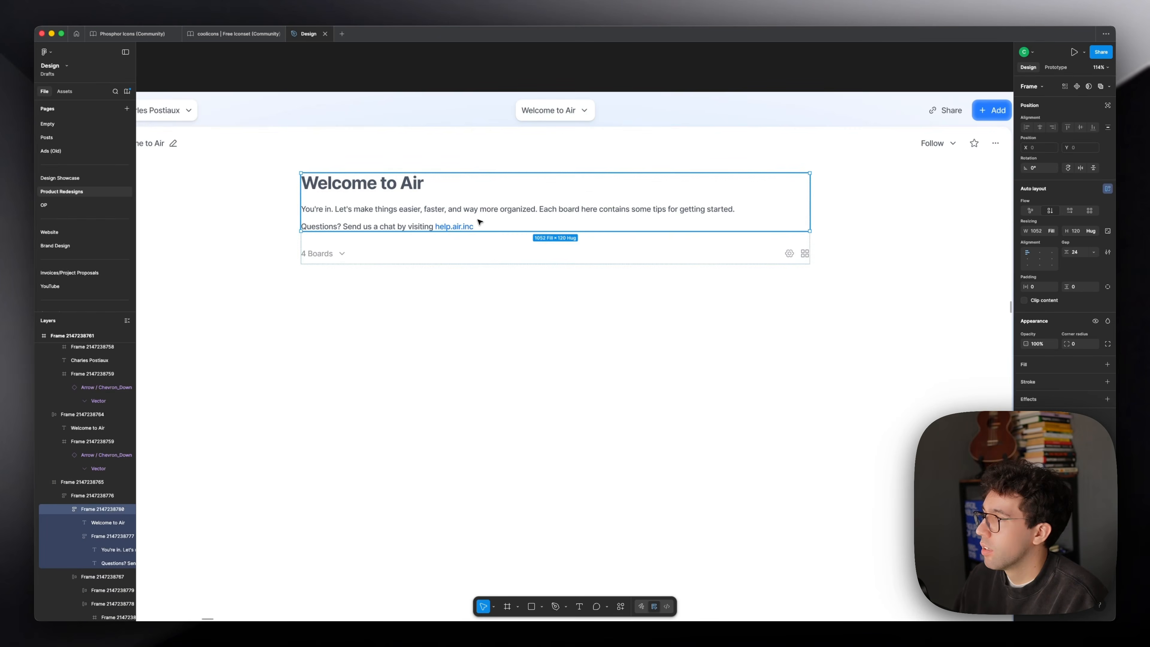
click(1080, 253)
text(12)
key(Return)
key(Escape)
scroll(586, 128, down, 1)
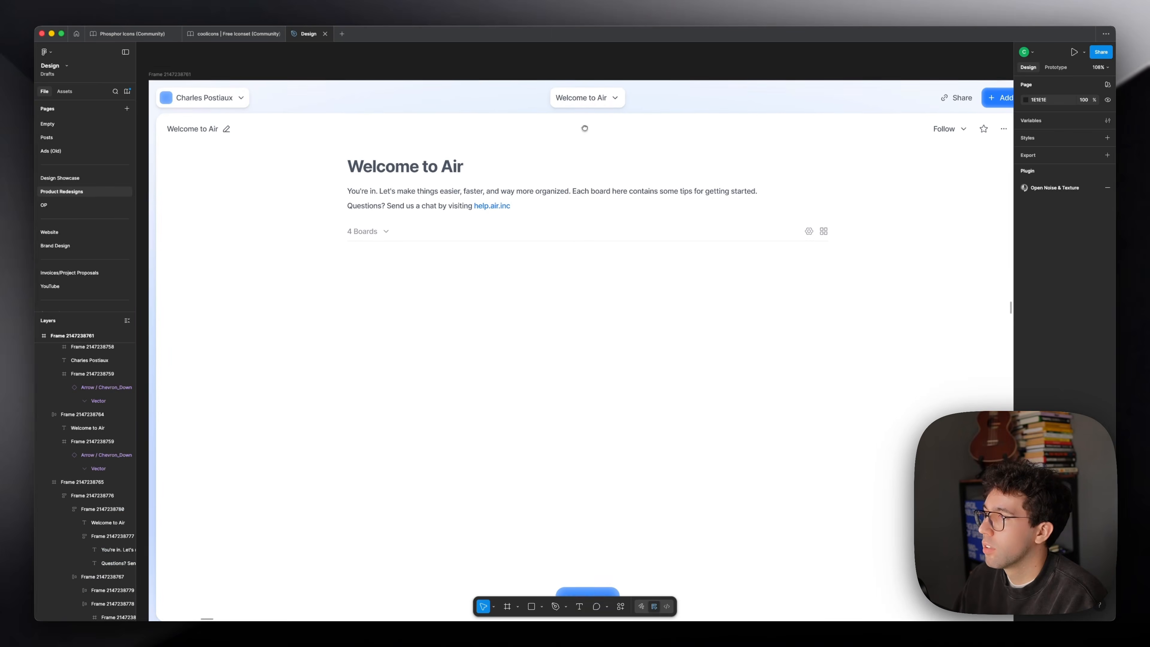
- Set the vertical gap between the introductory text group and the 4 Boards row to 40
click(489, 196)
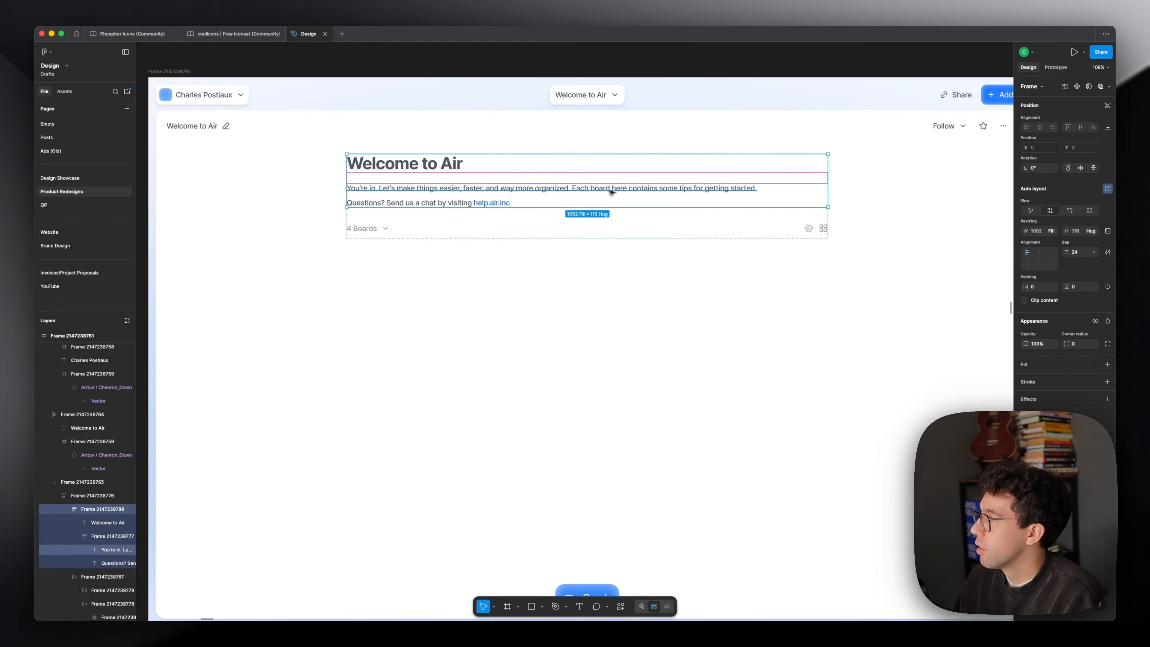
text(40)
key(Return)
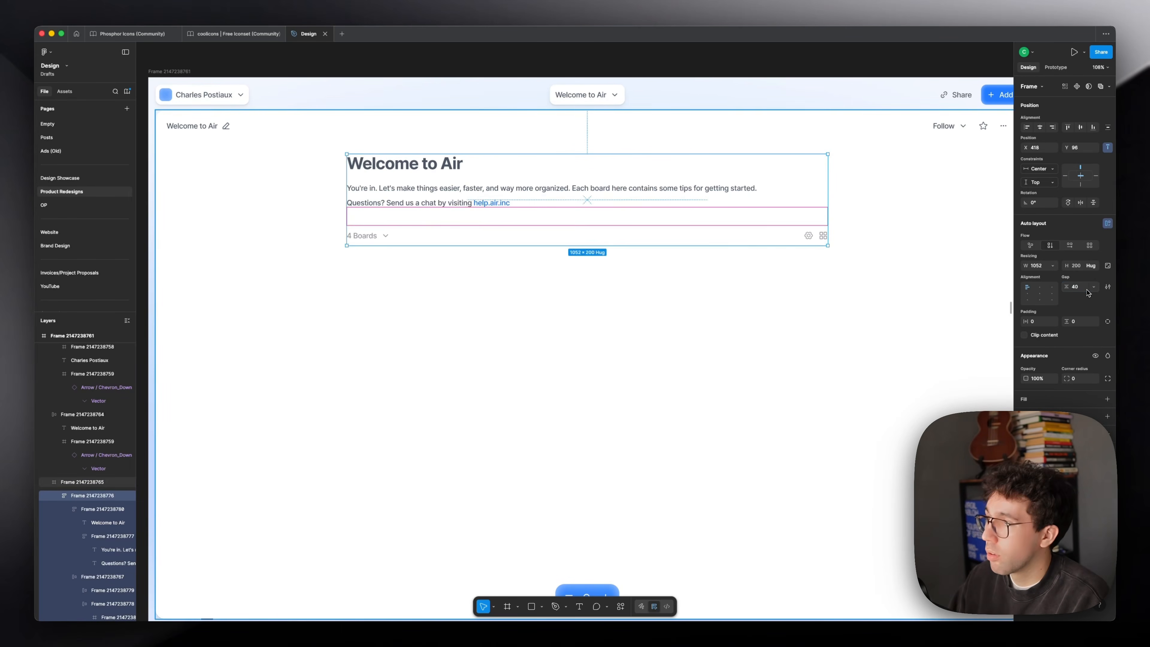
key(Escape)
click(567, 164)
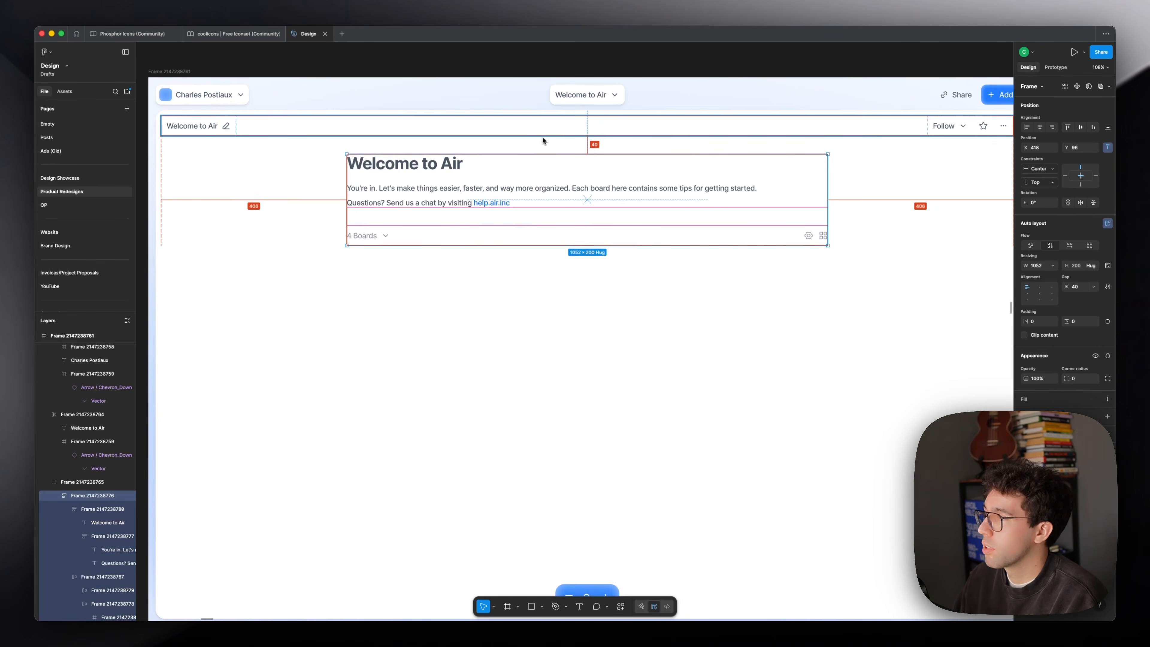
- Take a screenshot of the original screen's four board cards and place it below the 4 Boards row as a reference
click(608, 57)
drag(602, 61, 700, 84)
scroll(562, 267, down, 4)
drag(562, 267, 881, 275)
scroll(231, 313, up, 5)
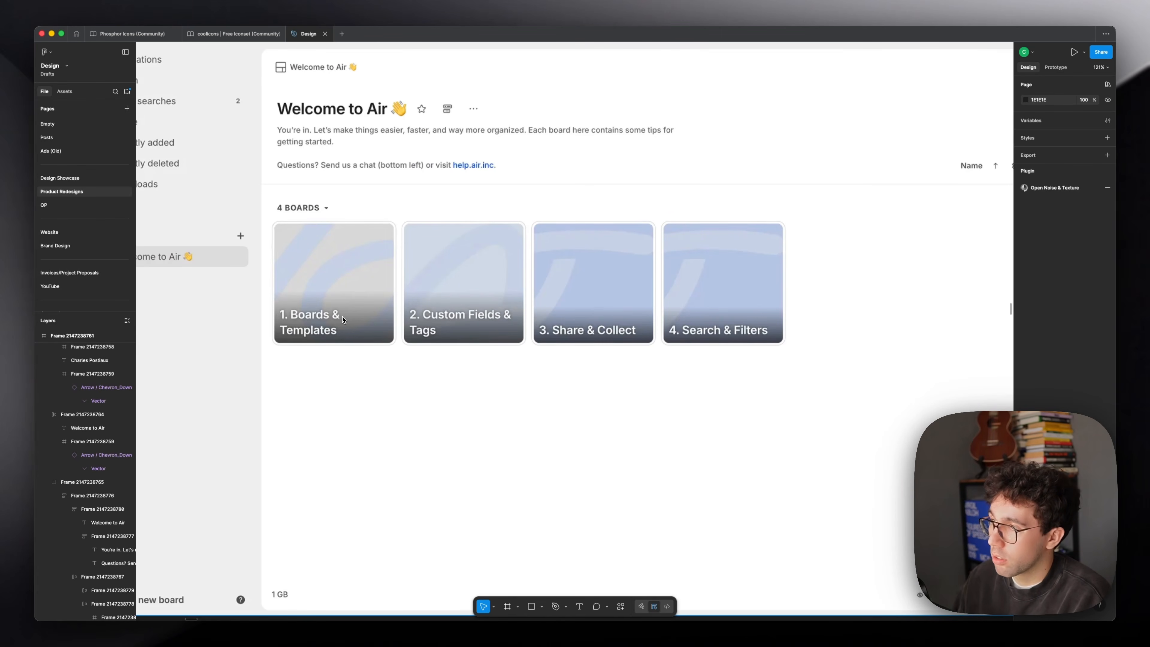
key(super+shift+4)
drag(265, 211, 756, 313)
drag(757, 313, 801, 354)
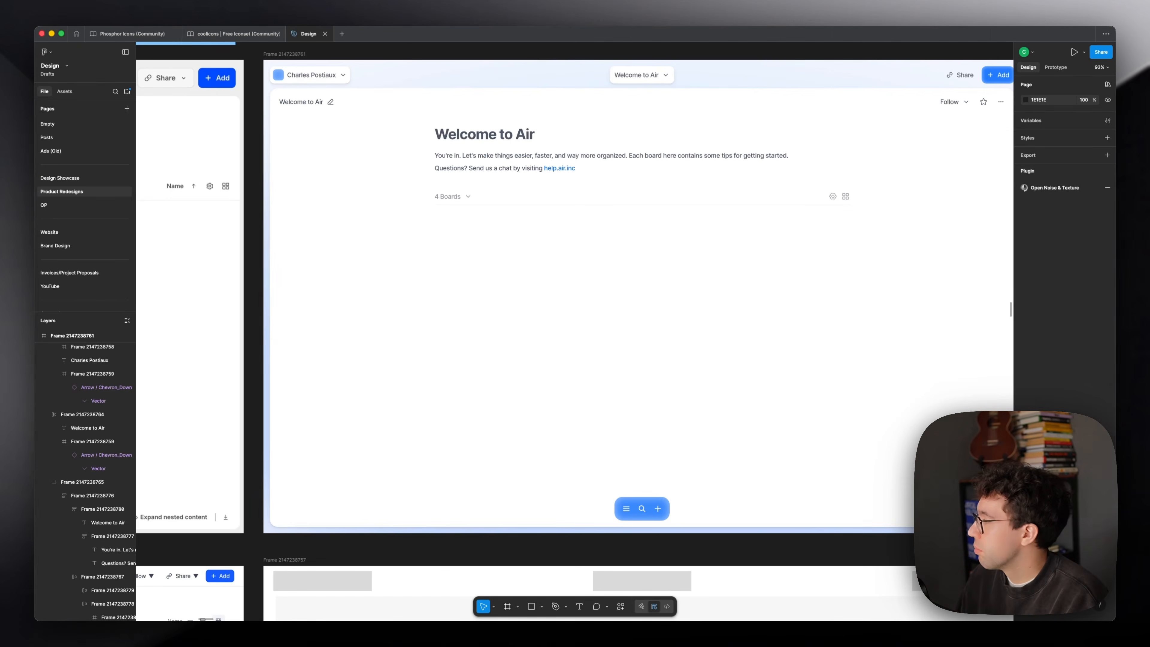
drag(1050, 588, 635, 414)
- Add a light blue 1052 × 258 frame directly below the 4 Boards row and set its corner radius to 20
scroll(623, 290, up, 3)
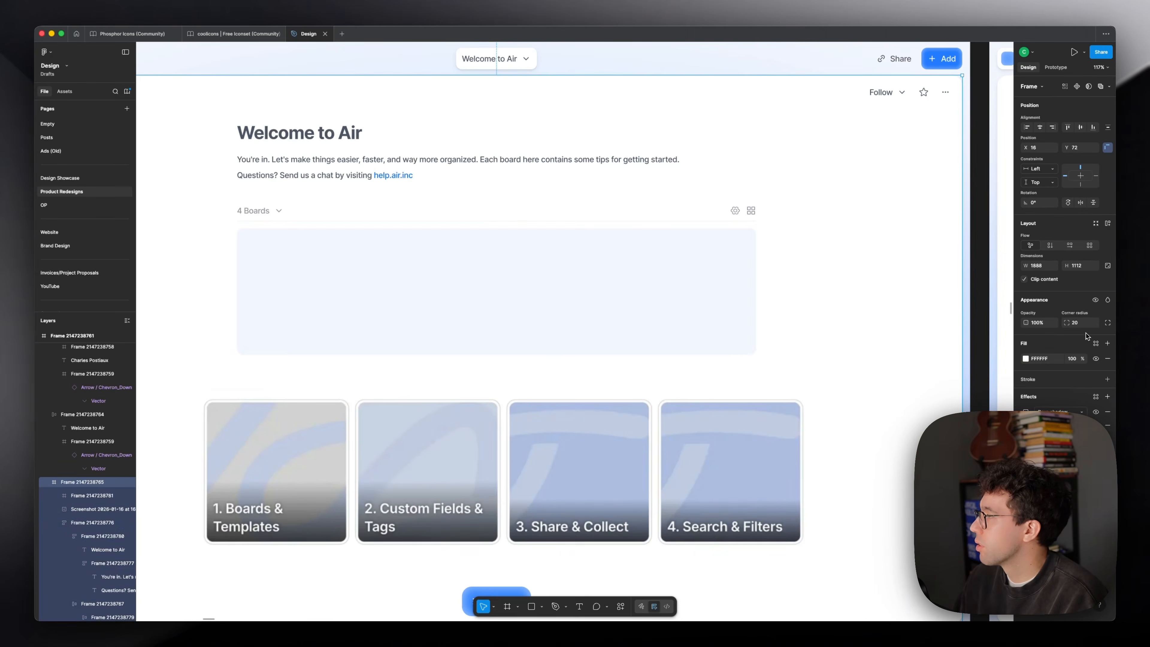
click(685, 262)
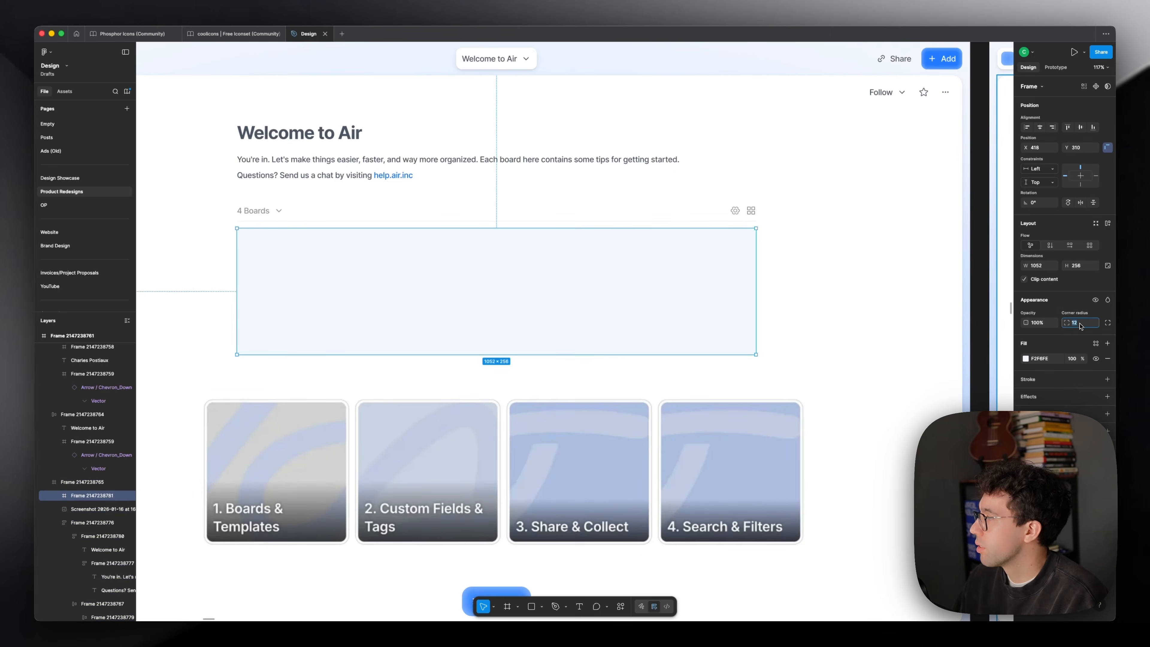
key(Return)
key(Escape)
drag(856, 266, 964, 274)
super+click(837, 290)
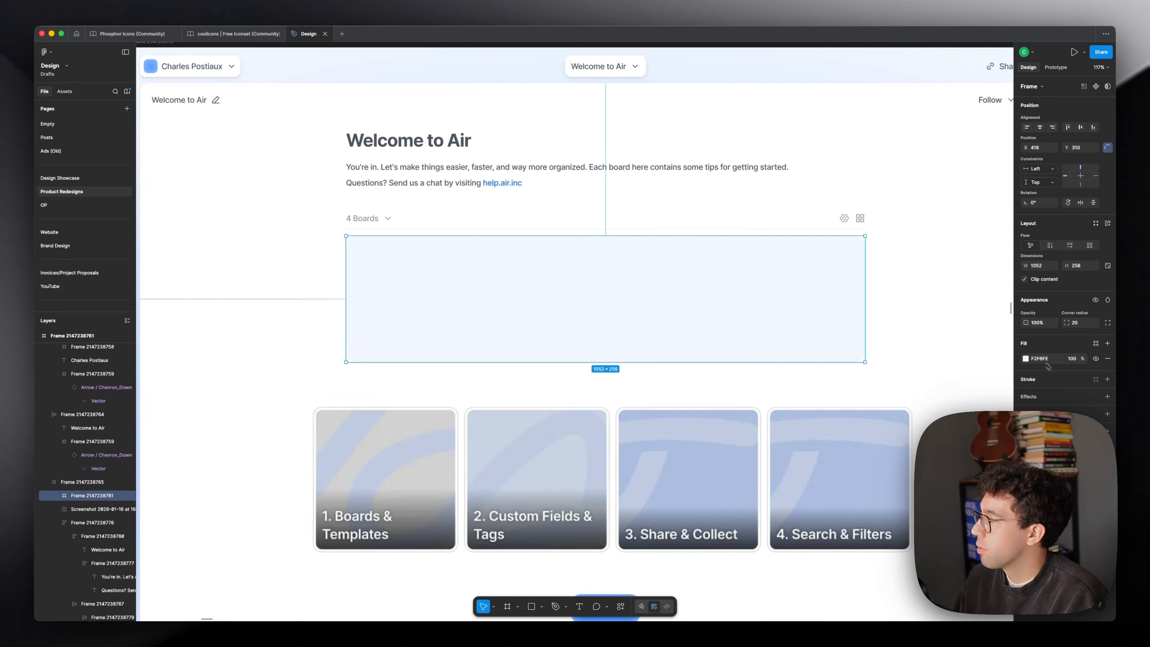
- Set the new board frame's fill to FFF and select the header's Welcome to Air dropdown
click(1045, 361)
text(fff)
key(Return)
click(599, 66)
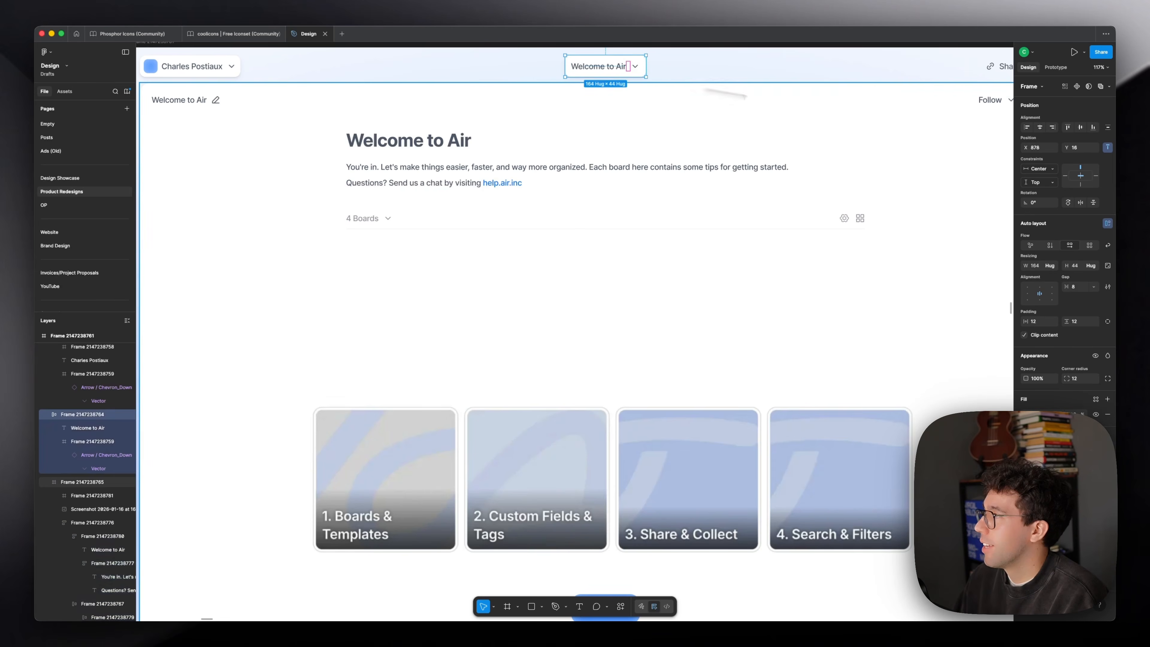
- Apply the header dropdown's copied shadow to the white board frame below the 4 Boards row
double_click(773, 266)
key(super+v)
click(933, 271)
drag(943, 331, 950, 298)
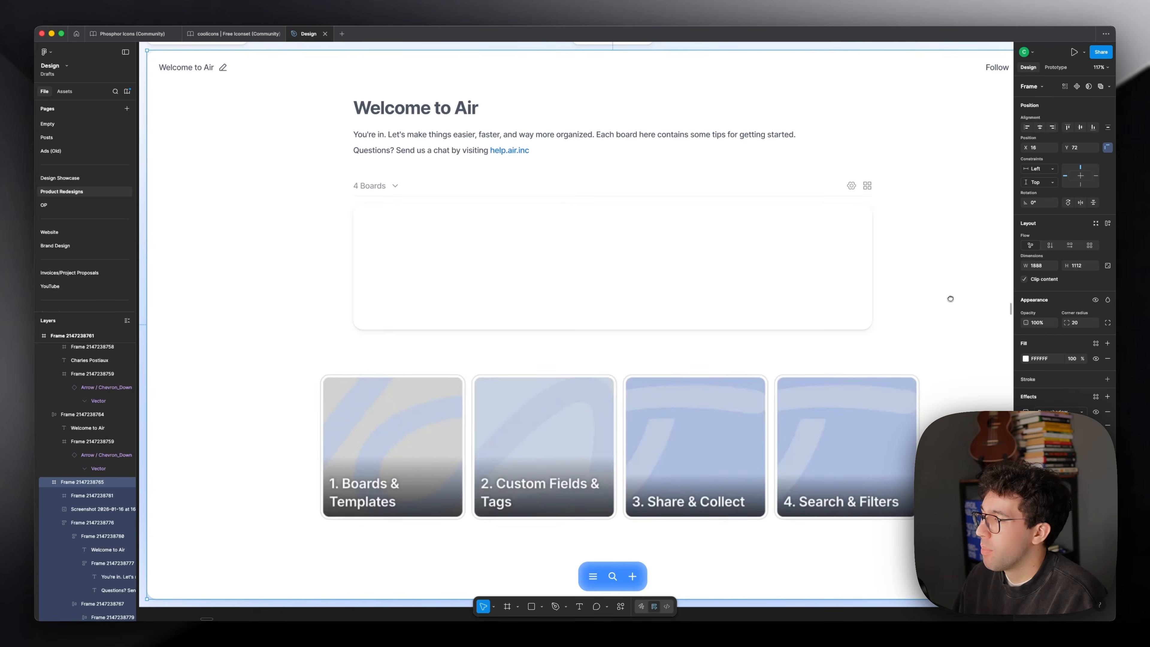
- Place the geometric pattern group in the Boards & Templates card at 50% opacity
drag(739, 307, 740, 310)
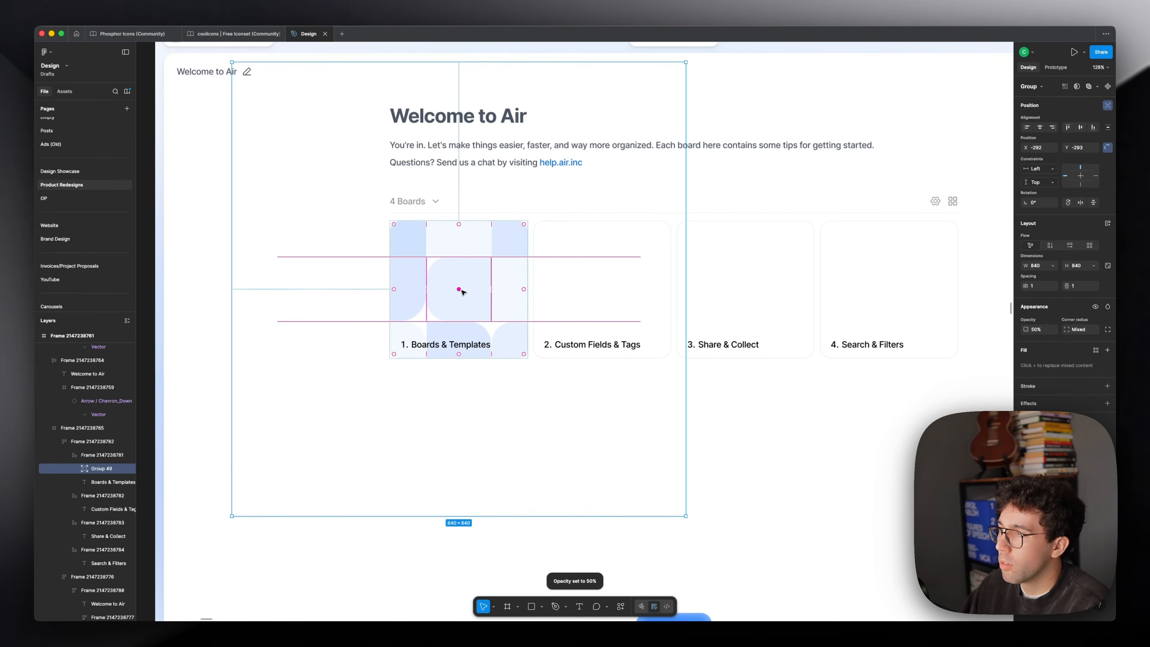
scroll(465, 293, down, 5)
click(310, 260)
scroll(412, 270, up, 7)
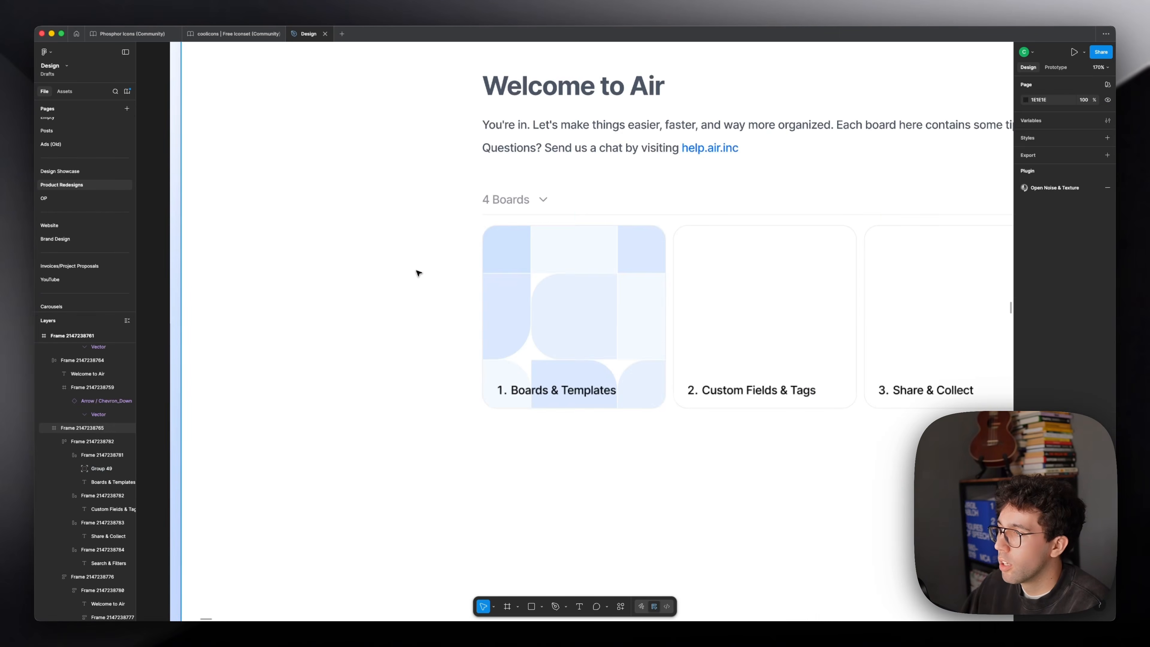
- Rotate the pattern group in the Boards & Templates card to -45° and add a layer blur to it
key(super+z)
drag(599, 274, 600, 303)
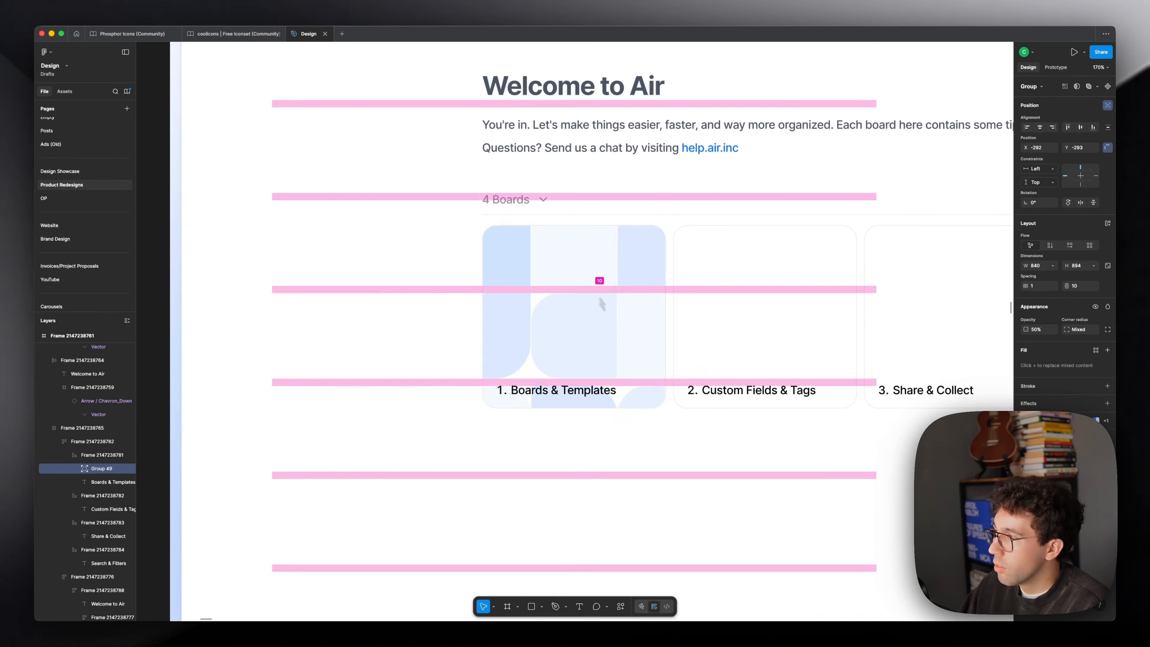
drag(709, 143, 748, 324)
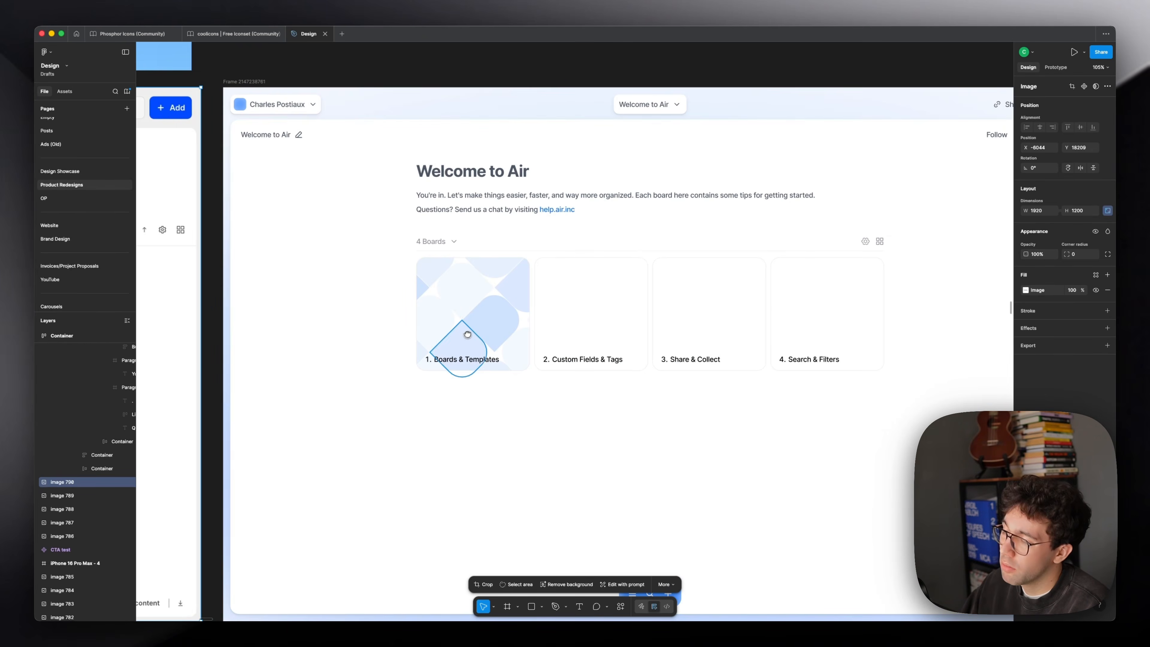
click(507, 315)
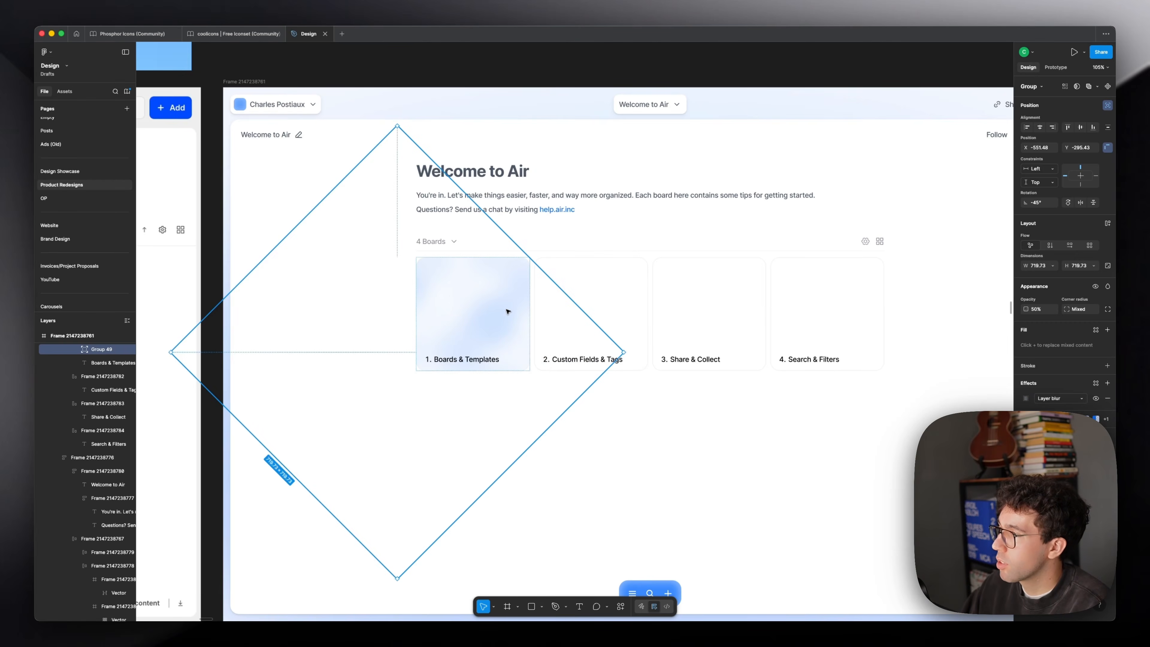
- Fill the other three board cards with the same blurred blue pattern
key(Escape)
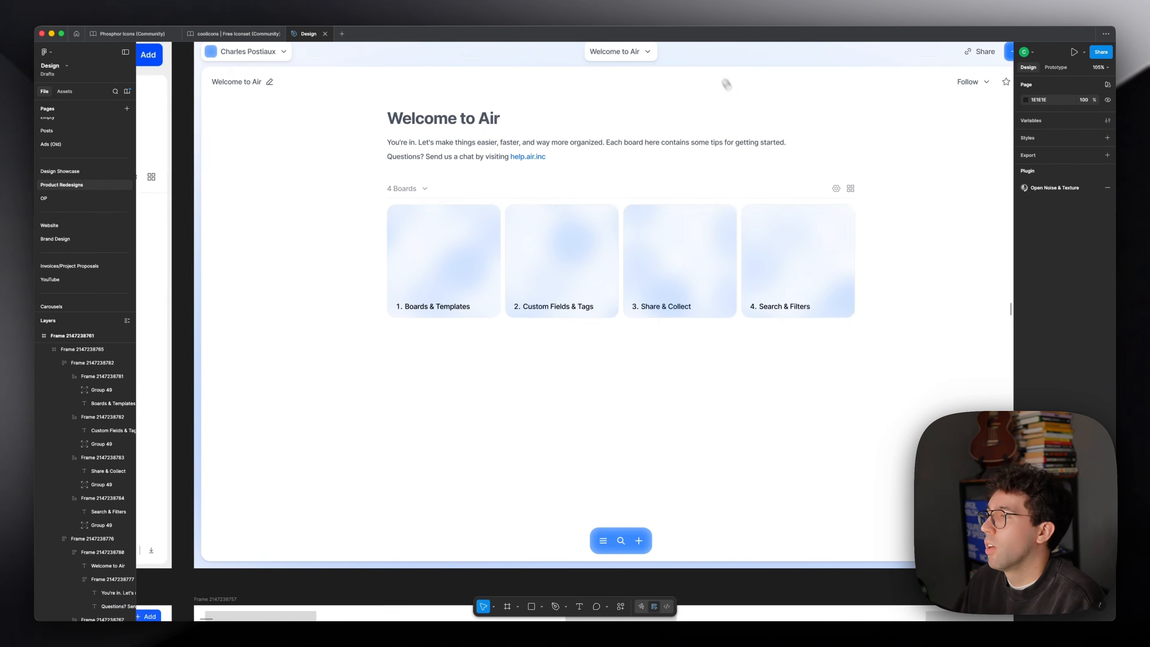
scroll(538, 226, down, 1)
click(542, 226)
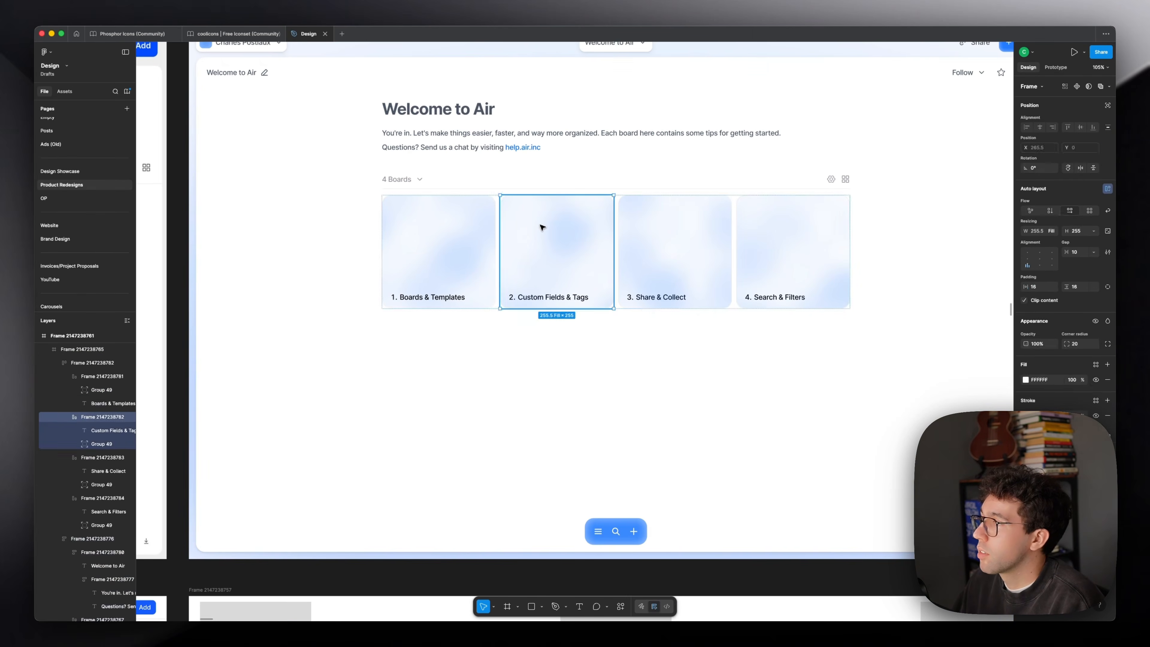
click(602, 376)
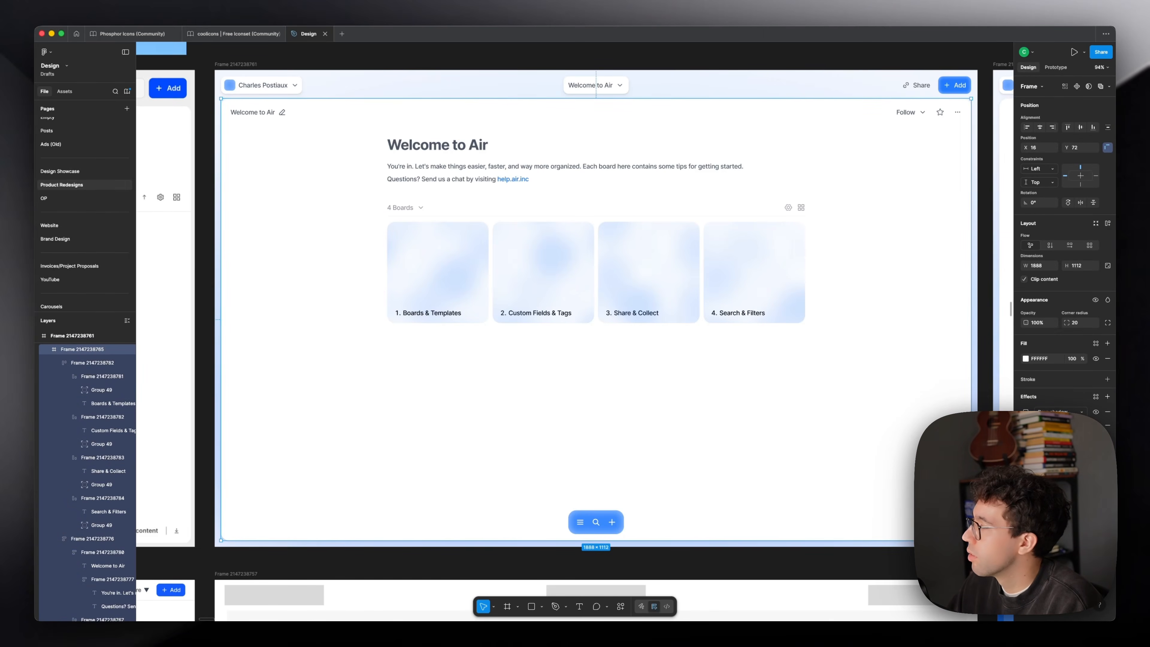
scroll(1064, 272, down, 2)
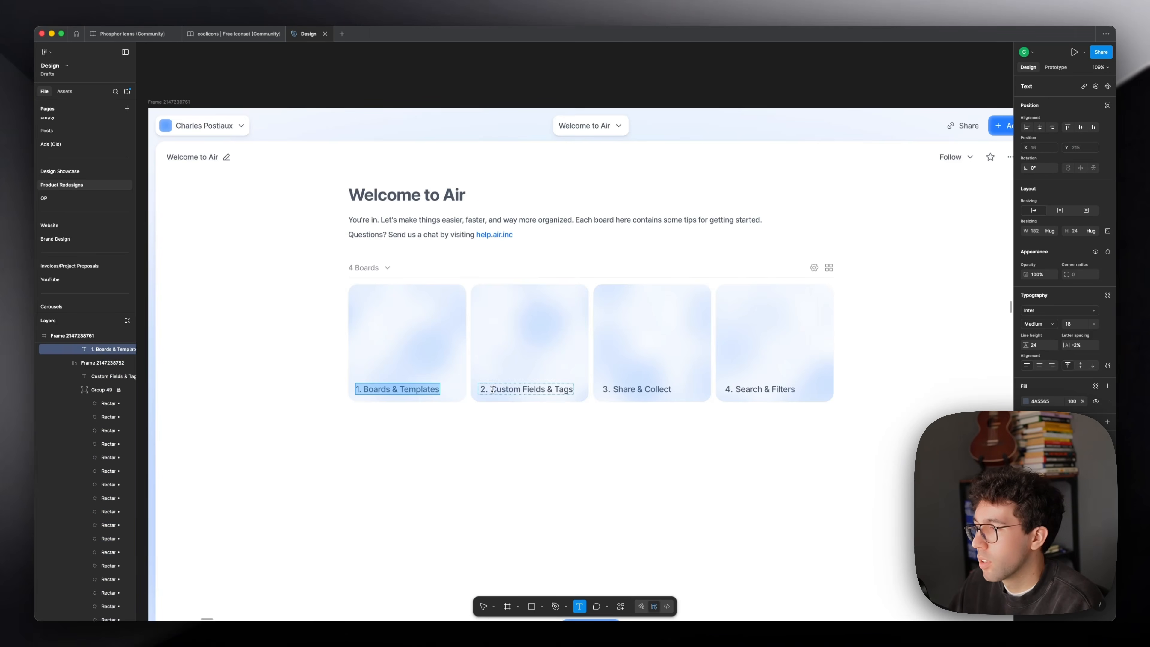
- Replace the automatic list number in the Custom Fields & Tags label with plain text "2."
click(492, 389)
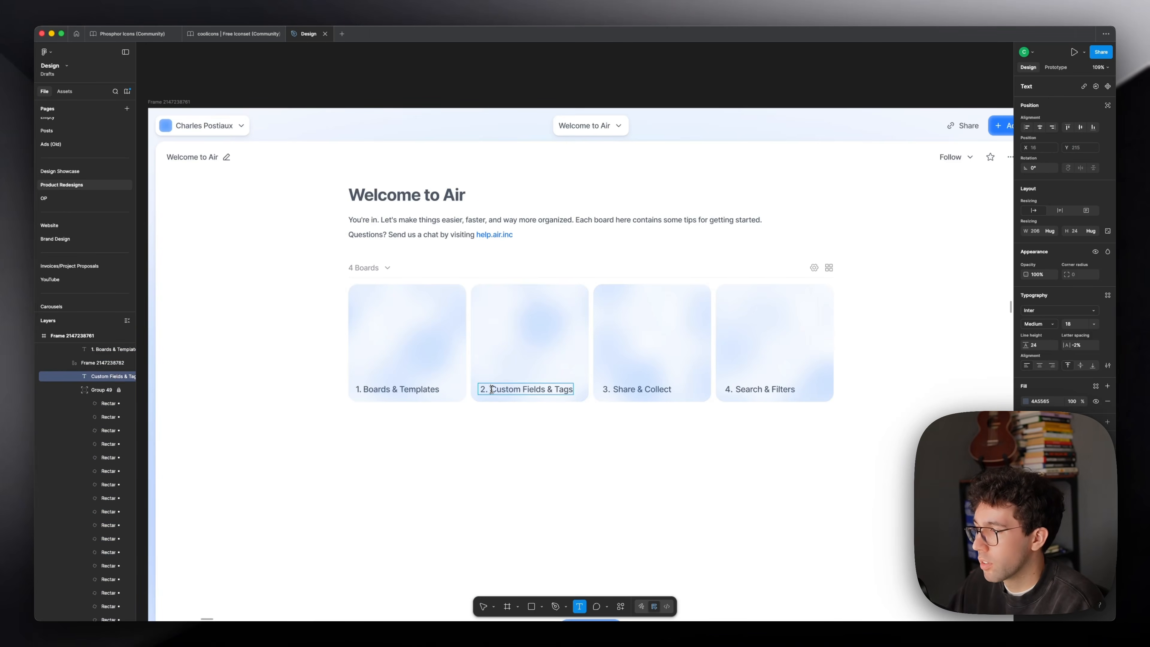
key(BackSpace)
text(2.)
key(super+z)
key(Escape)
key(Escape)
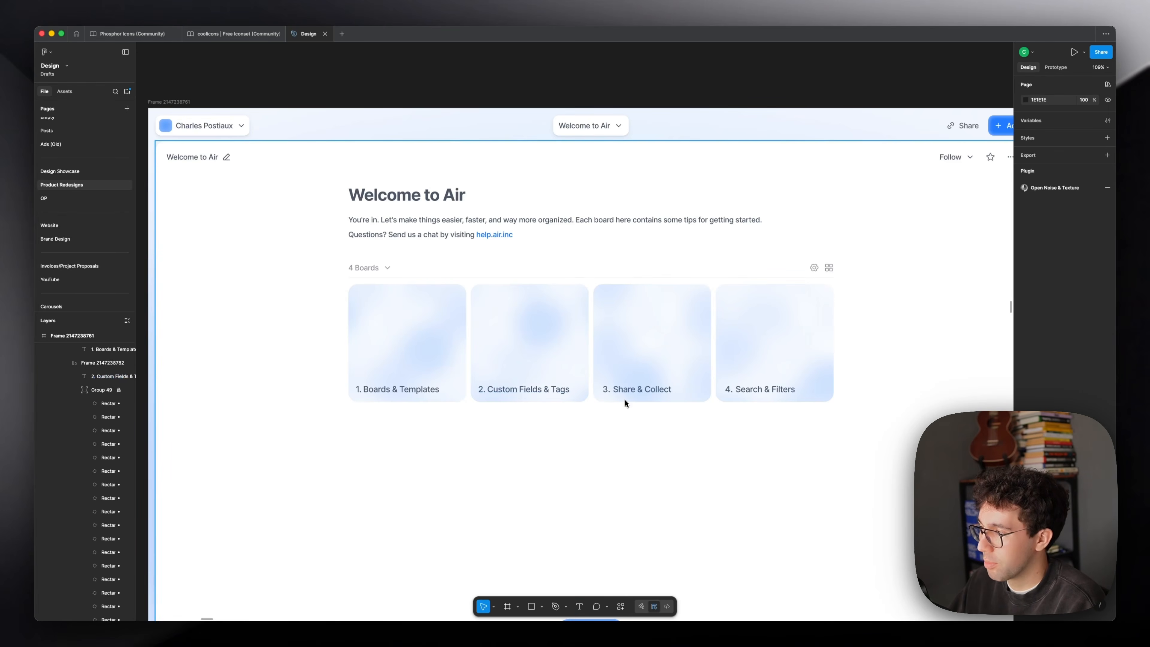
- Replace the automatic list numbers in the Share & Collect and Search & Filters labels with plain text "3." and "4."
click(614, 389)
key(BackSpace)
text(3.)
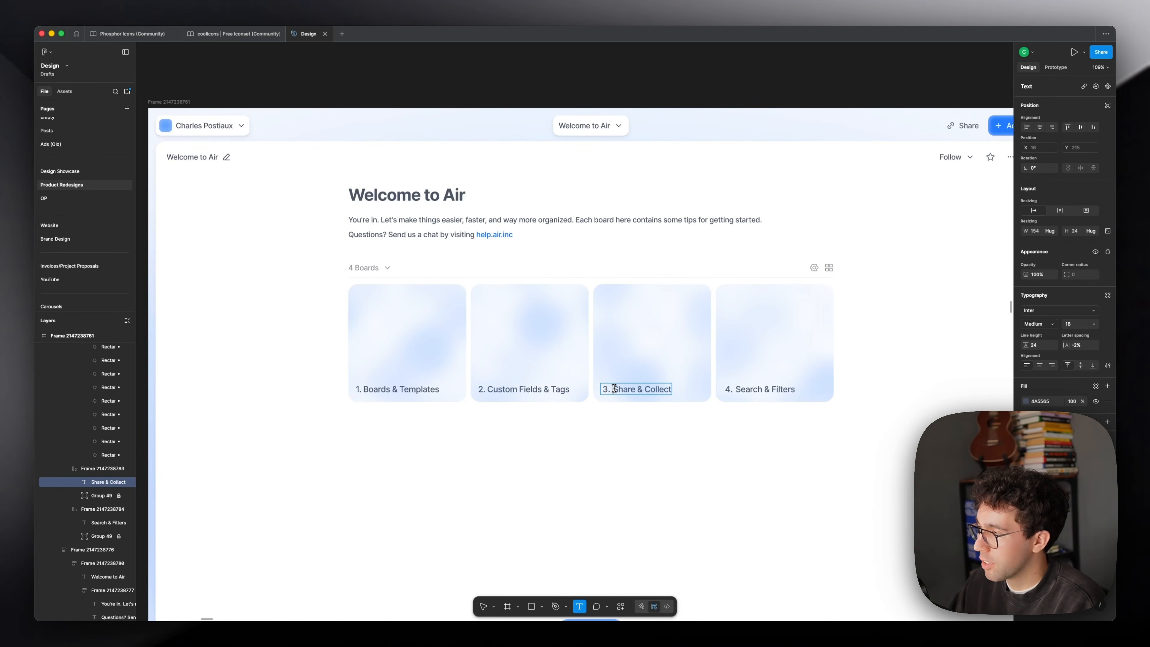
key(super+z)
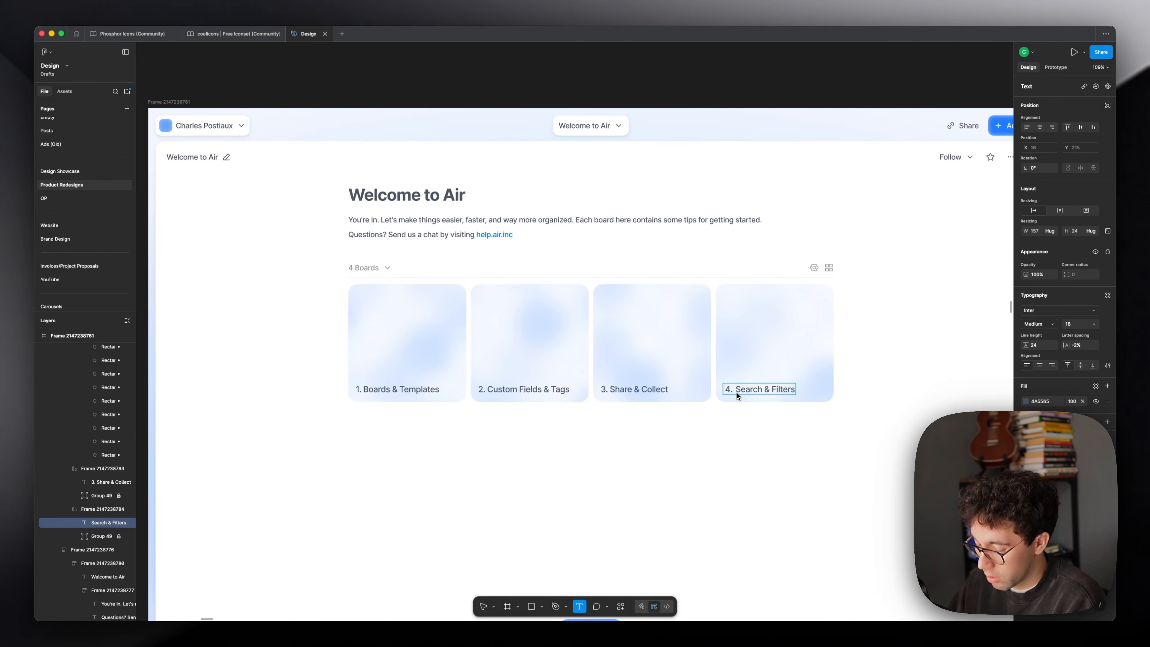
key(BackSpace)
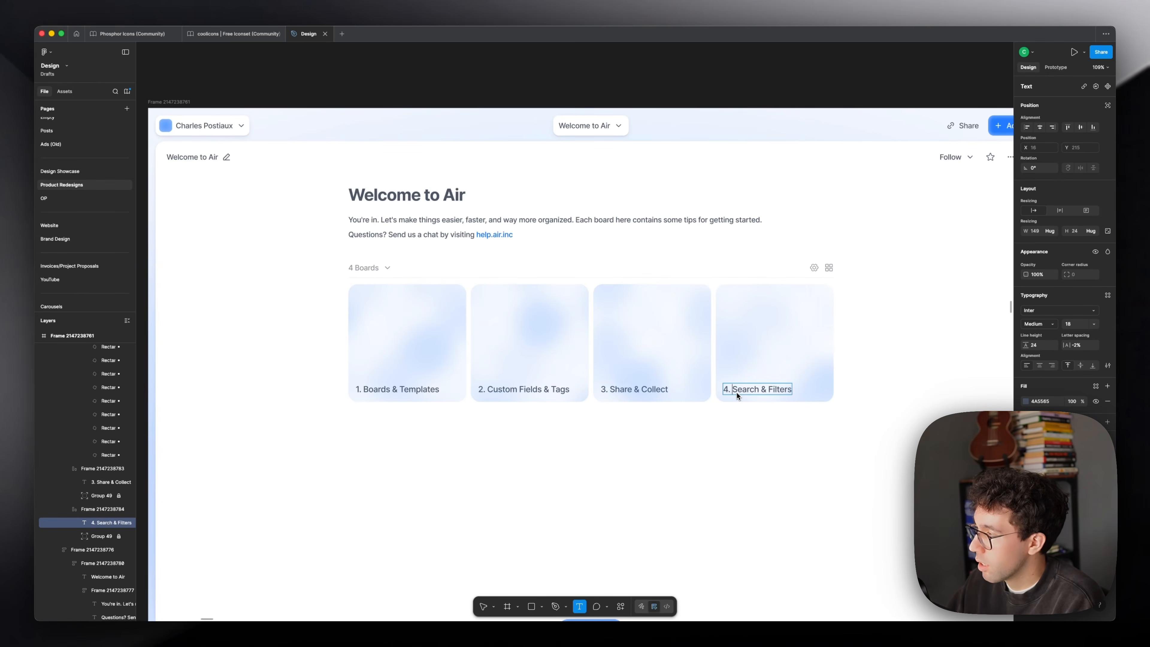
key(Escape)
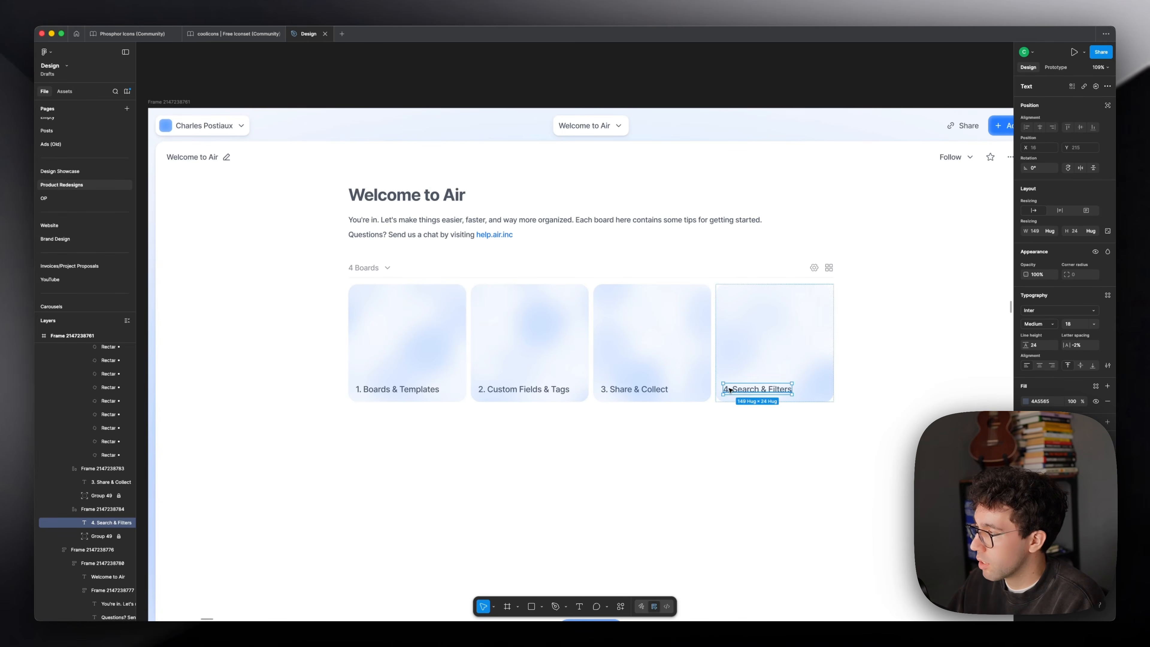
double_click(730, 389)
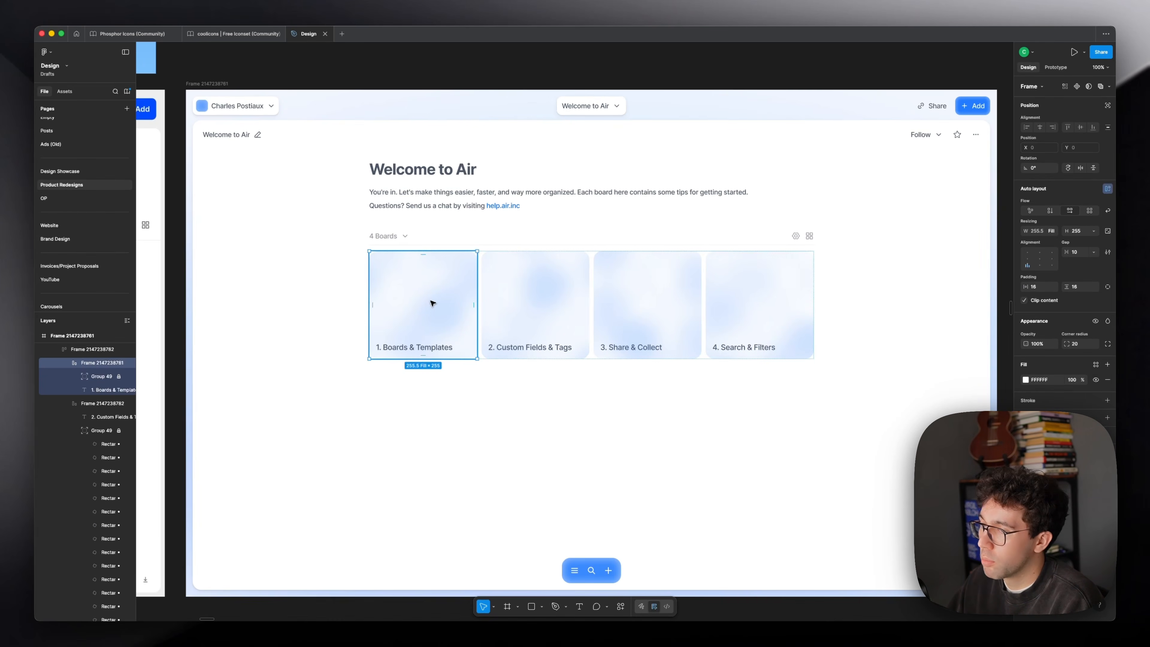
- Select the blurred pattern groups of all four board cards together
click(102, 376)
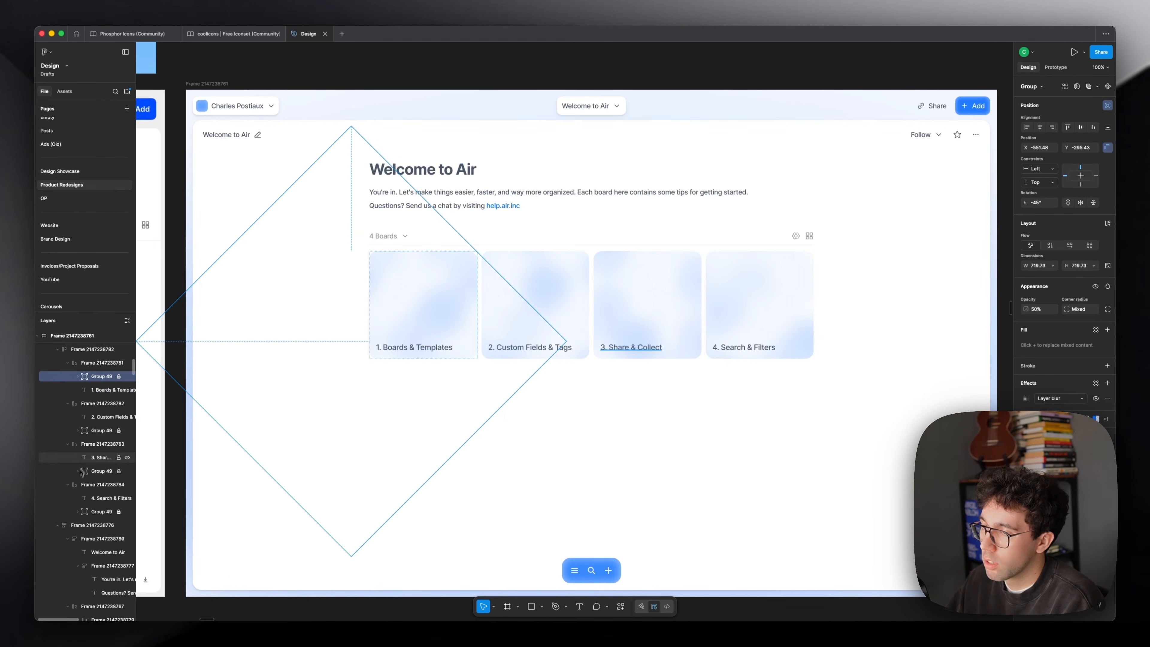
super+click(101, 471)
super+click(100, 511)
super+click(101, 430)
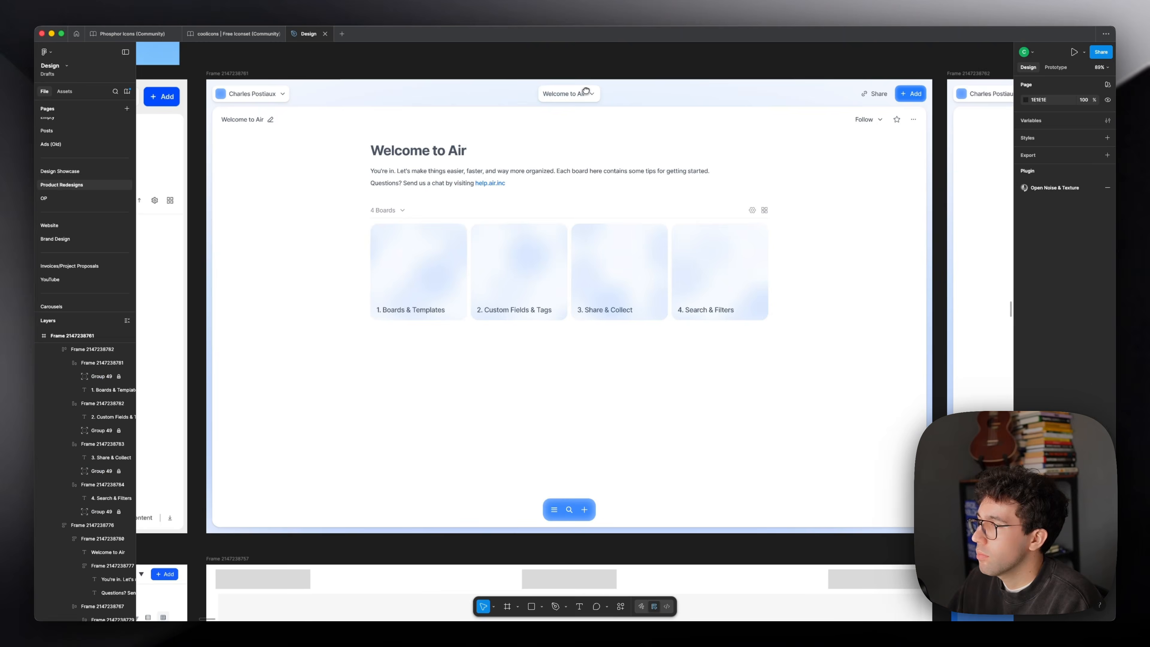
- Compare the redesigned Welcome to Air screen with the original screen, checking the header, navigation and board cards
scroll(586, 90, up, 2)
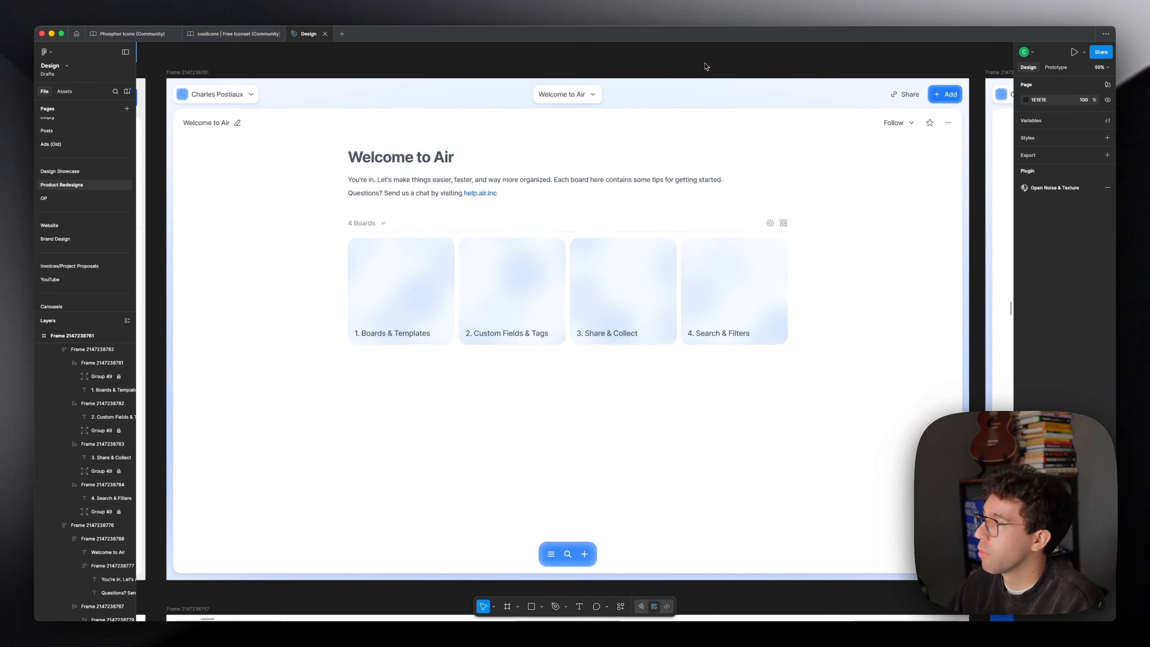
scroll(705, 64, down, 1)
drag(705, 65, 706, 73)
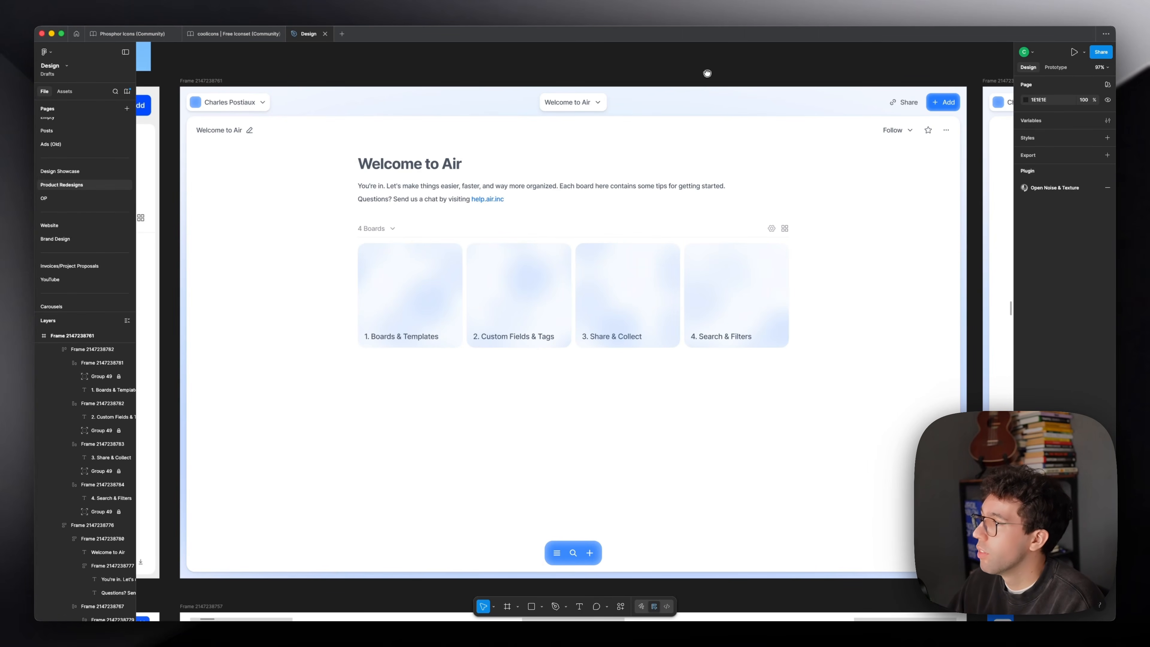
scroll(503, 138, left, 5)
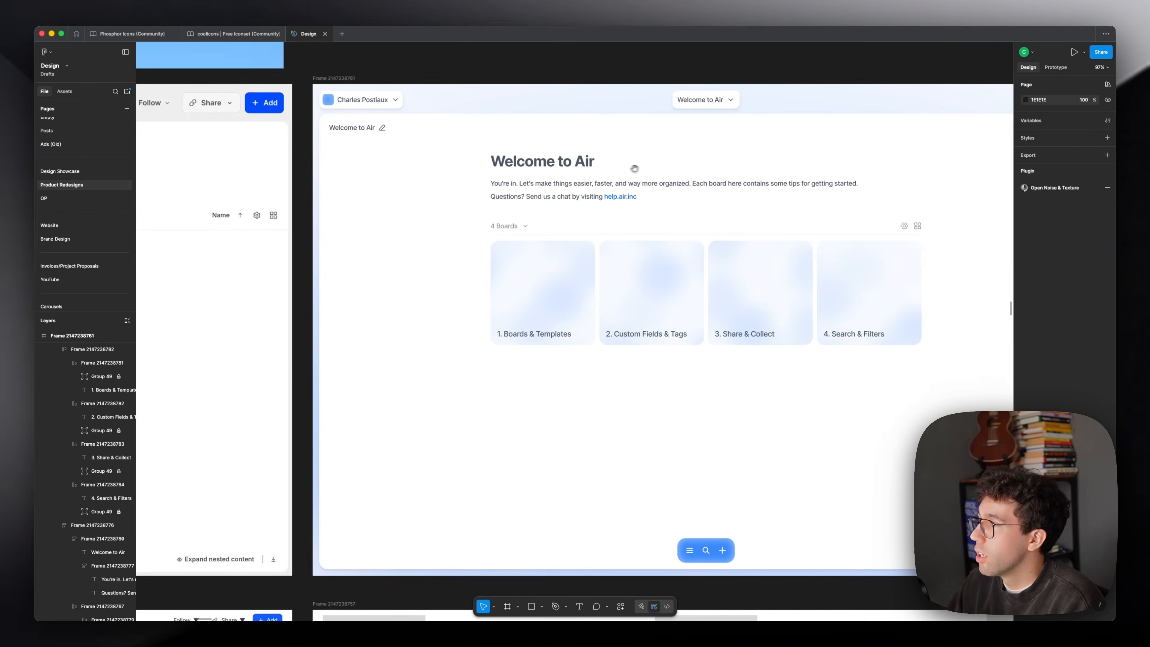
drag(634, 168, 487, 160)
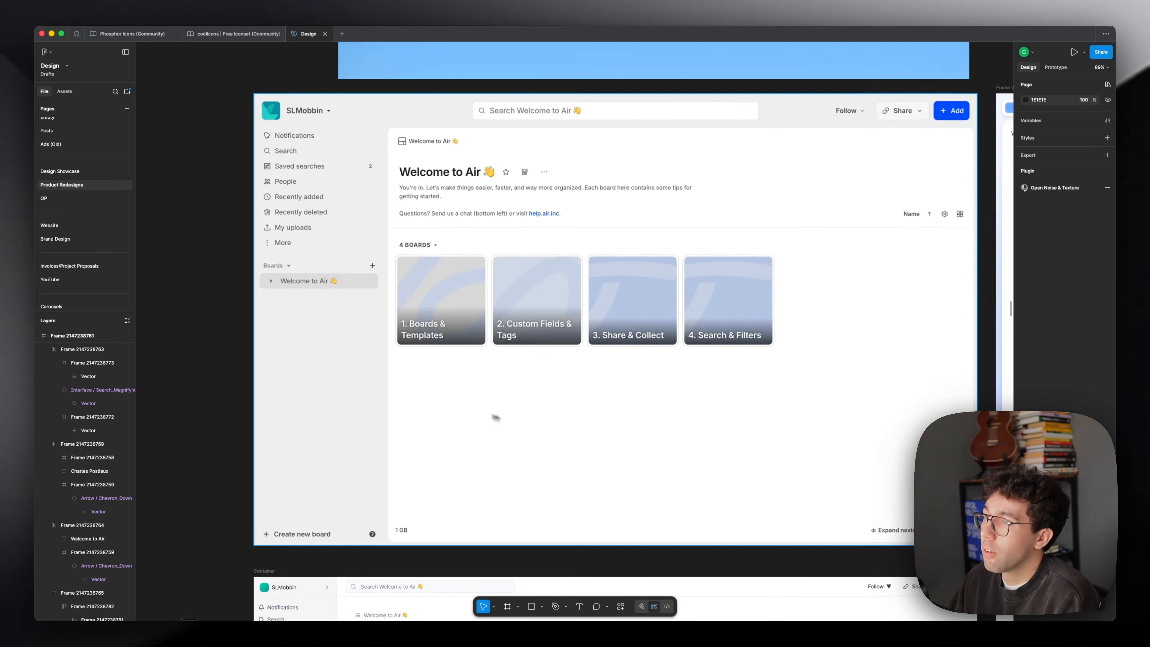
scroll(491, 416, down, 1)
drag(566, 136, 470, 377)
click(500, 208)
drag(581, 188, 419, 274)
scroll(423, 274, down, 1)
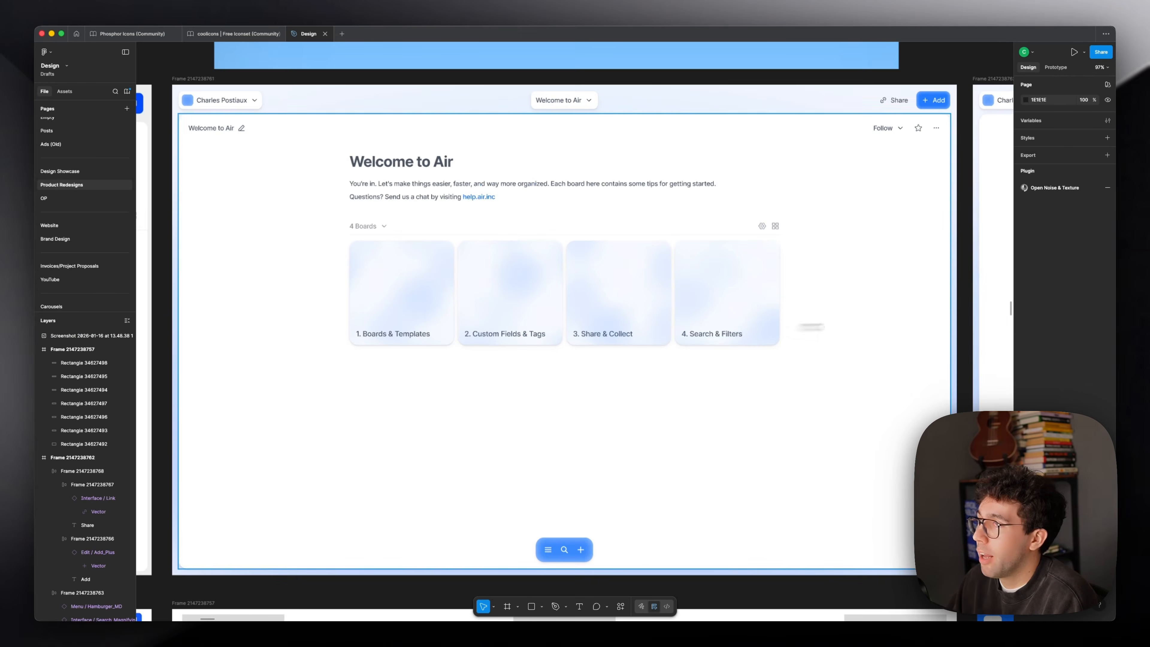
scroll(1003, 347, left, 15)
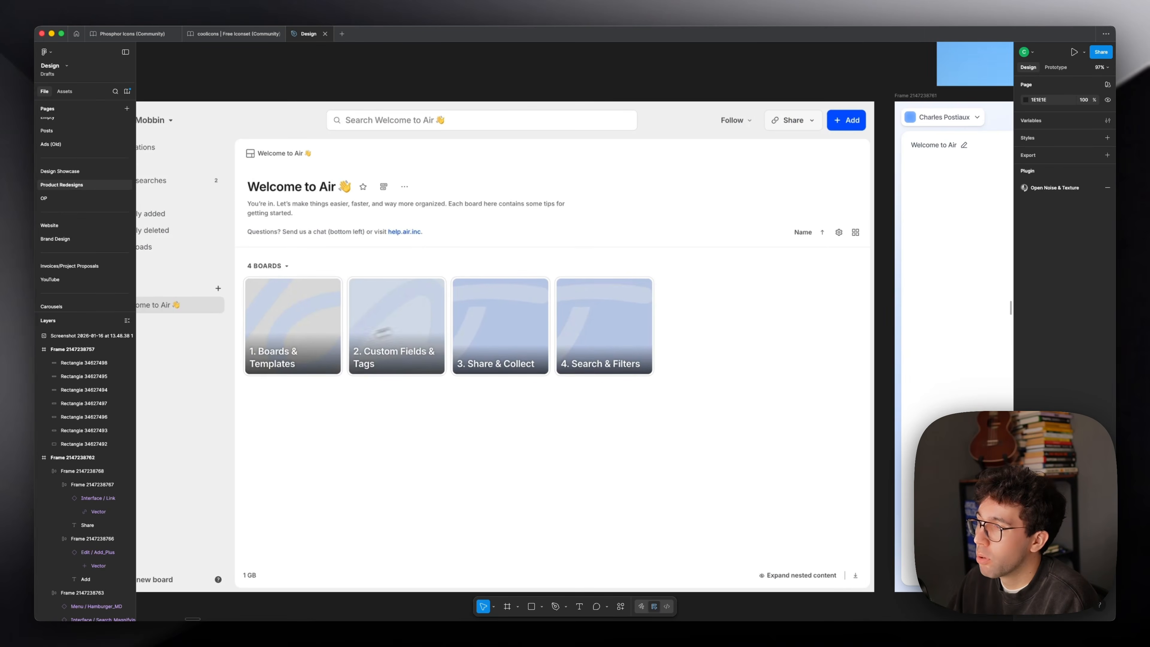
scroll(505, 344, left, 5)
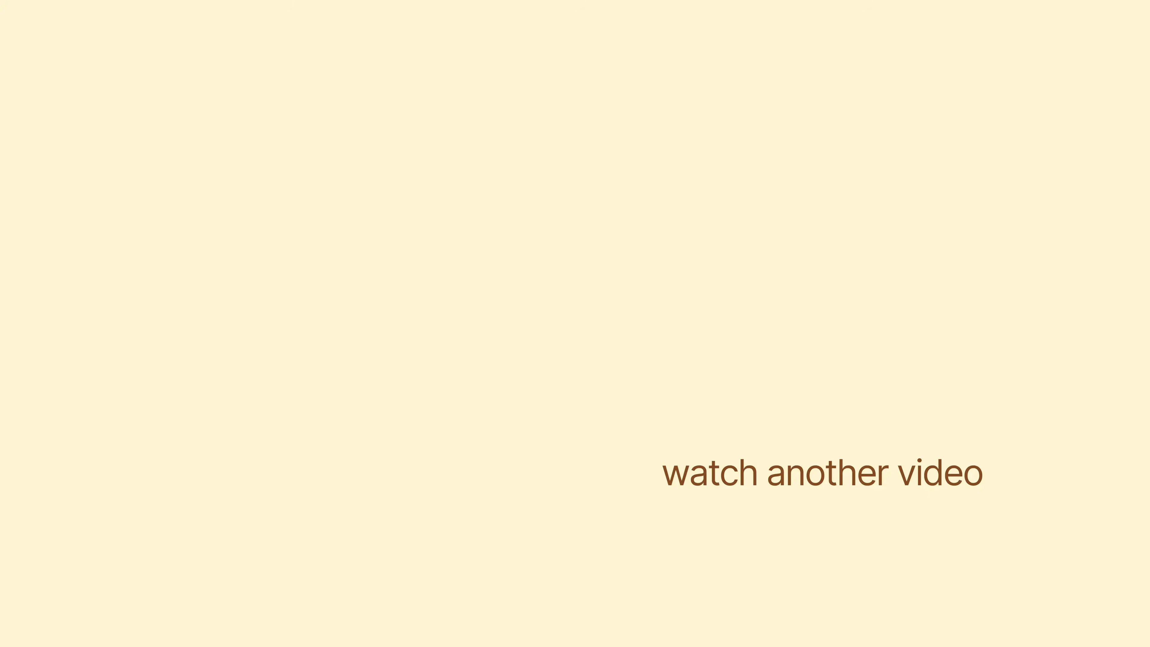